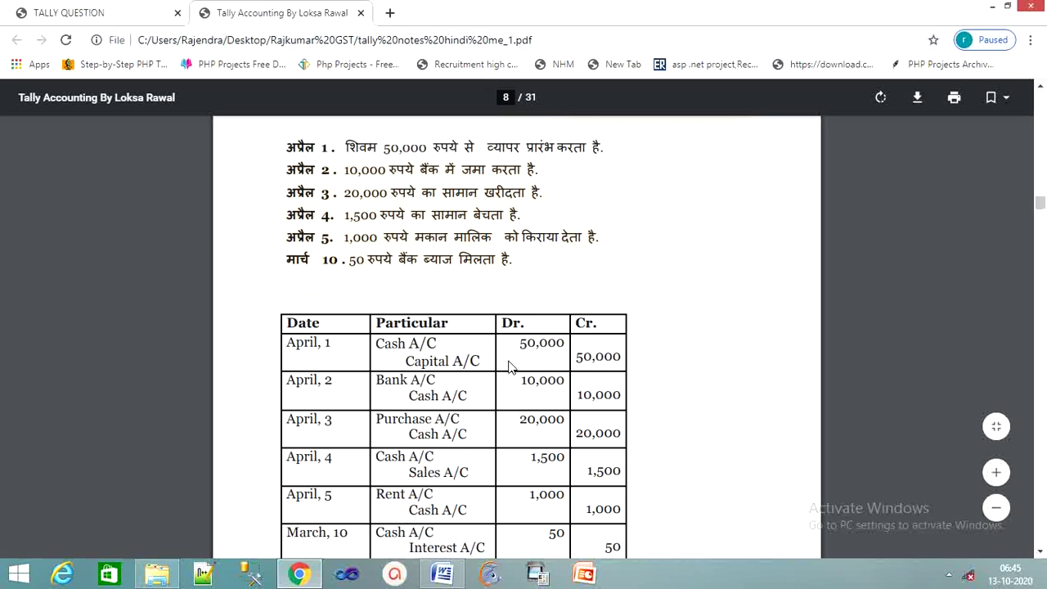
Review the six journal entries' Dr./Cr. table on PDF page 8, then minimize Chrome.
scroll(502, 368, "down", 1)
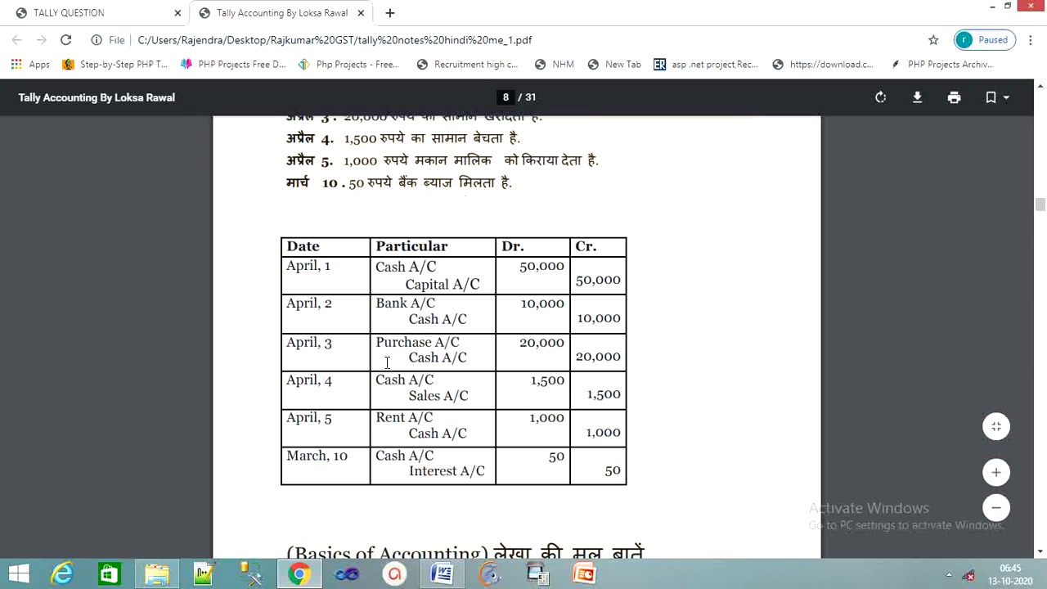
scroll(388, 360, "up", 1)
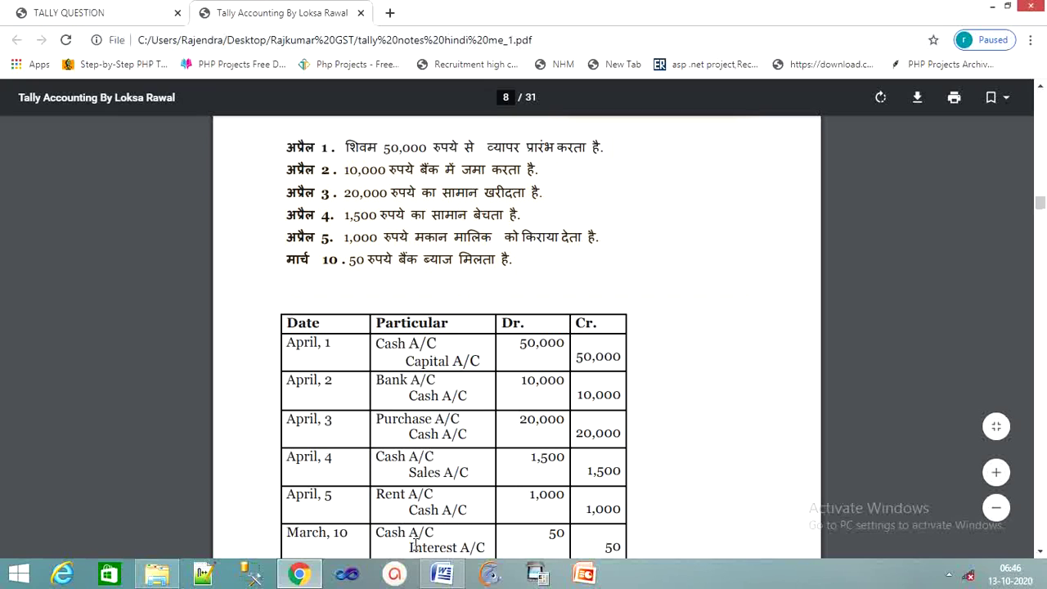
scroll(403, 546, "down", 2)
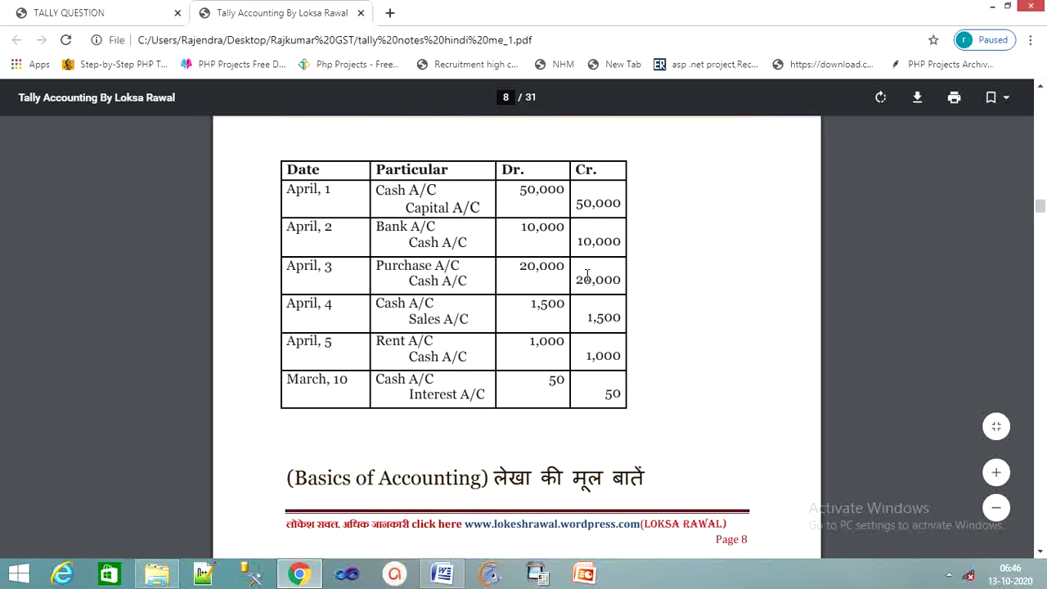
scroll(564, 305, "up", 2)
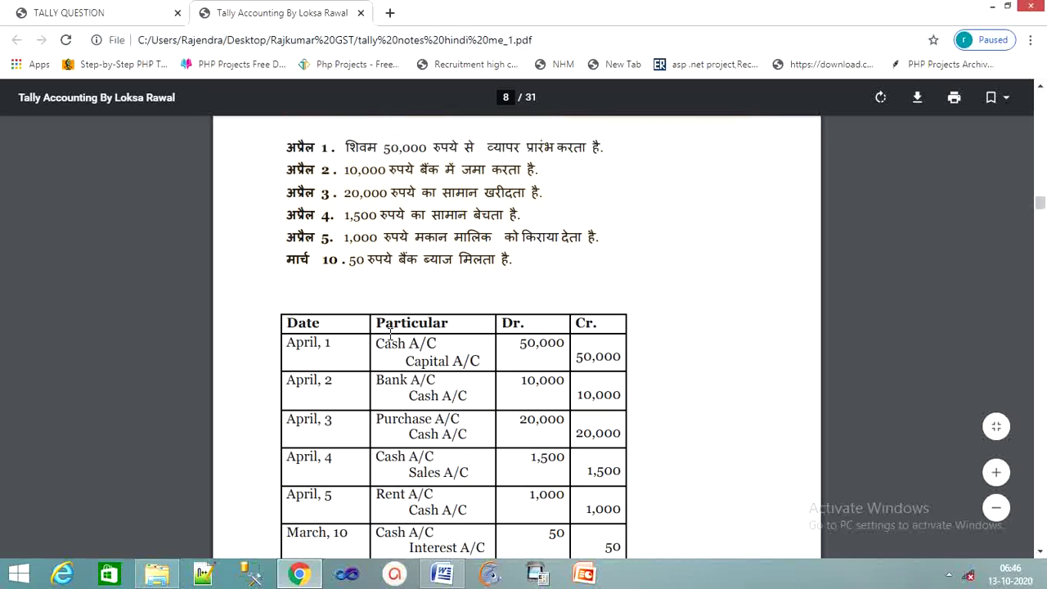
scroll(378, 274, "up", 2)
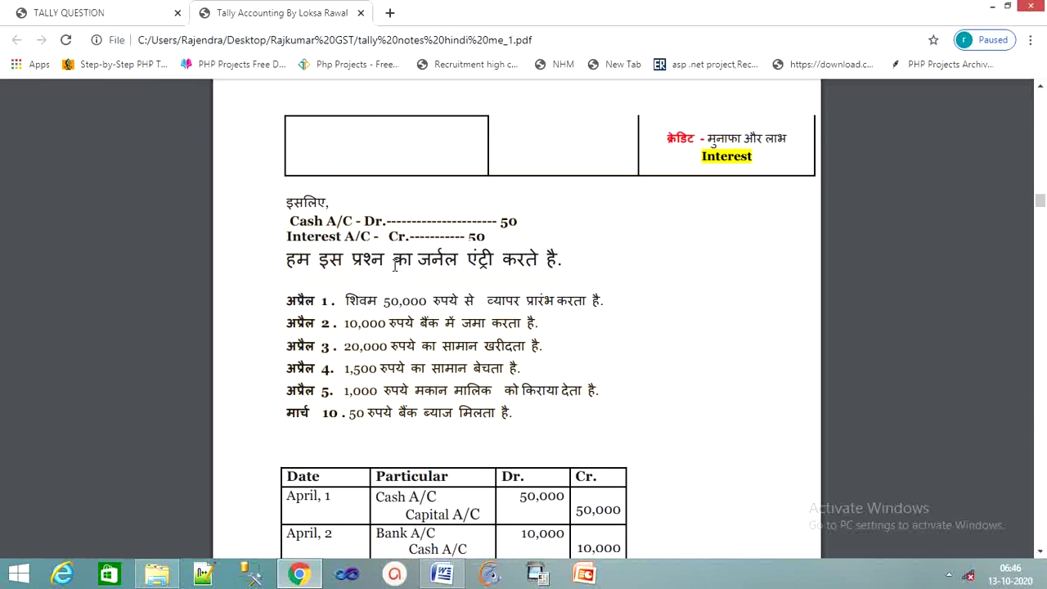
scroll(406, 275, "down", 3)
scroll(407, 275, "up", 1)
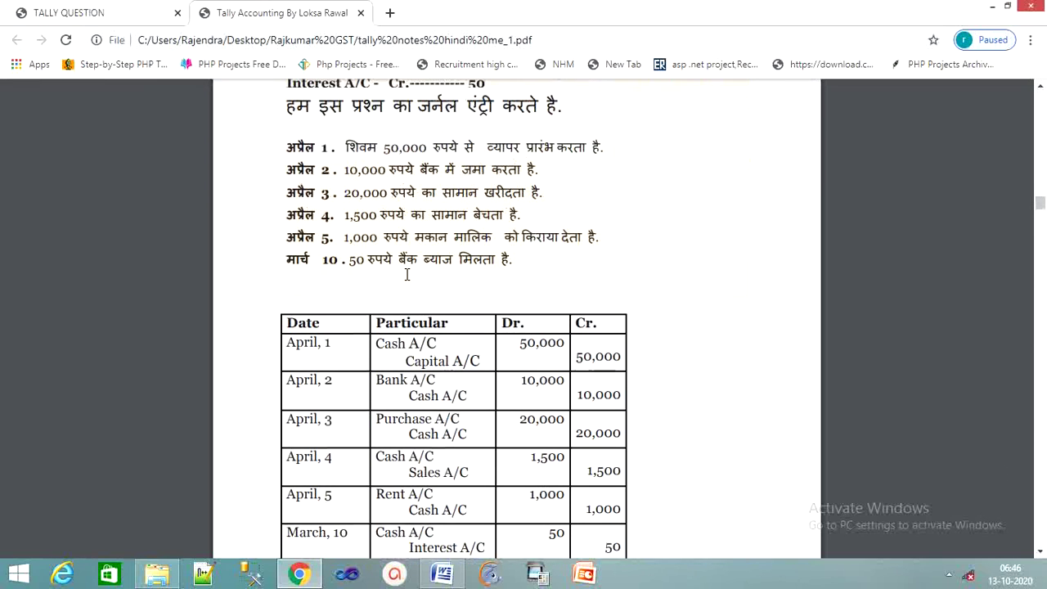
scroll(407, 275, "down", 5)
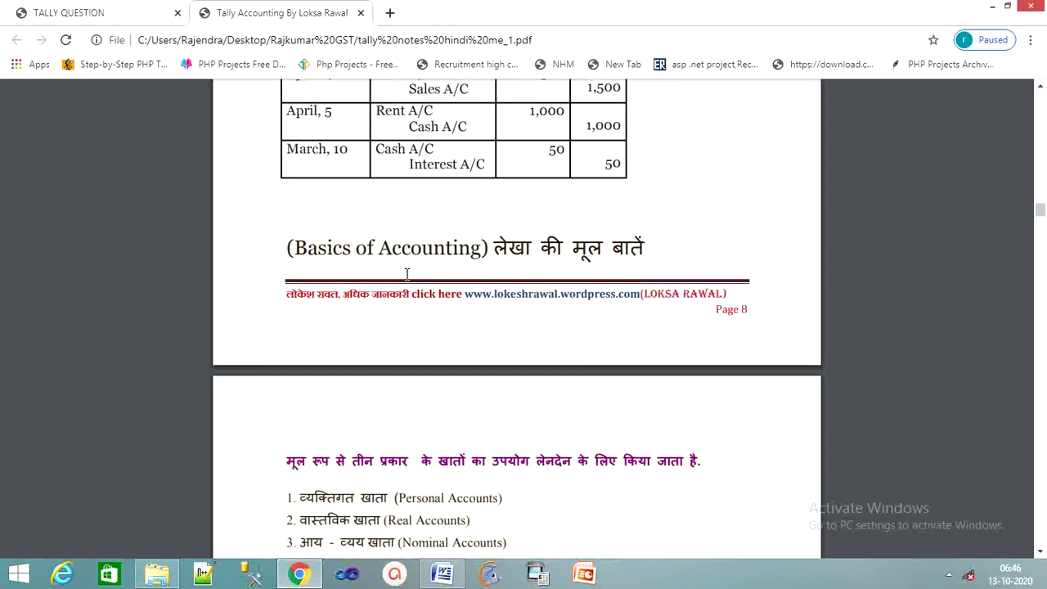
scroll(407, 275, "down", 2)
scroll(406, 275, "up", 7)
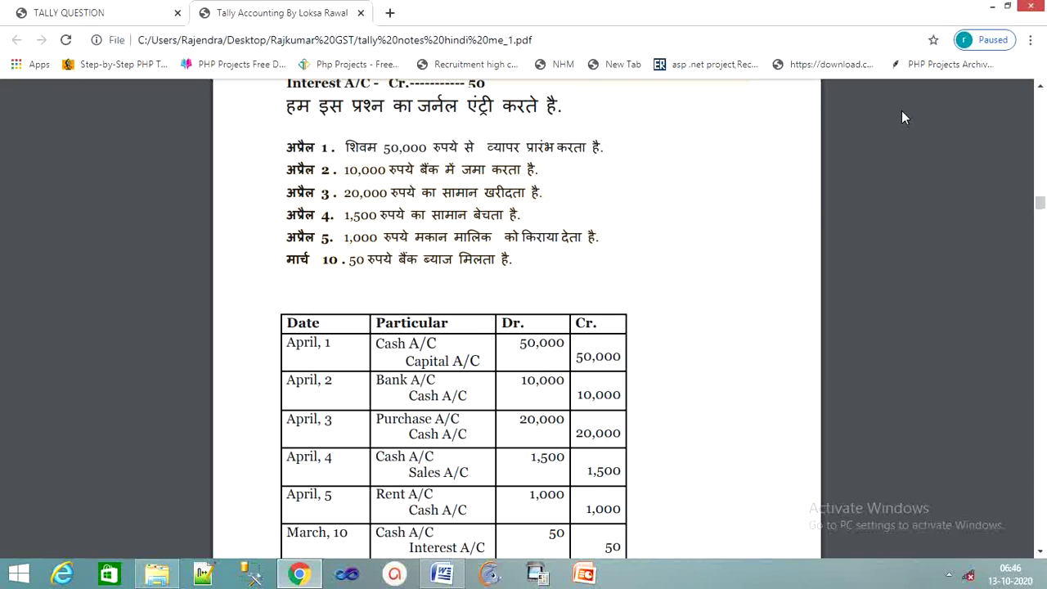
left_click(990, 10)
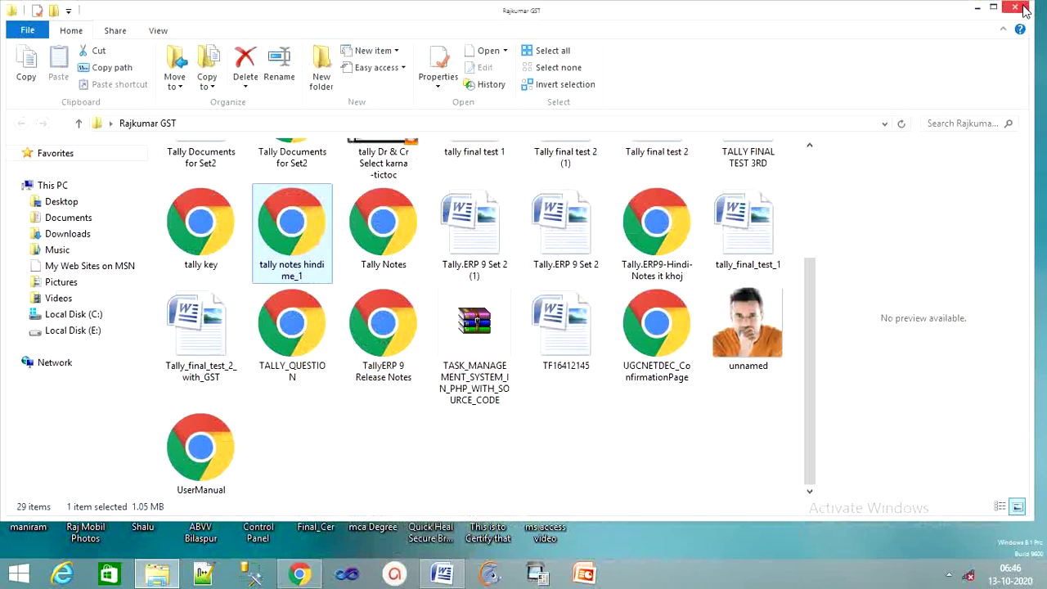
Close the Rajkumar GST folder window and launch Tally.ERP 9 from its desktop shortcut.
left_click(1016, 8)
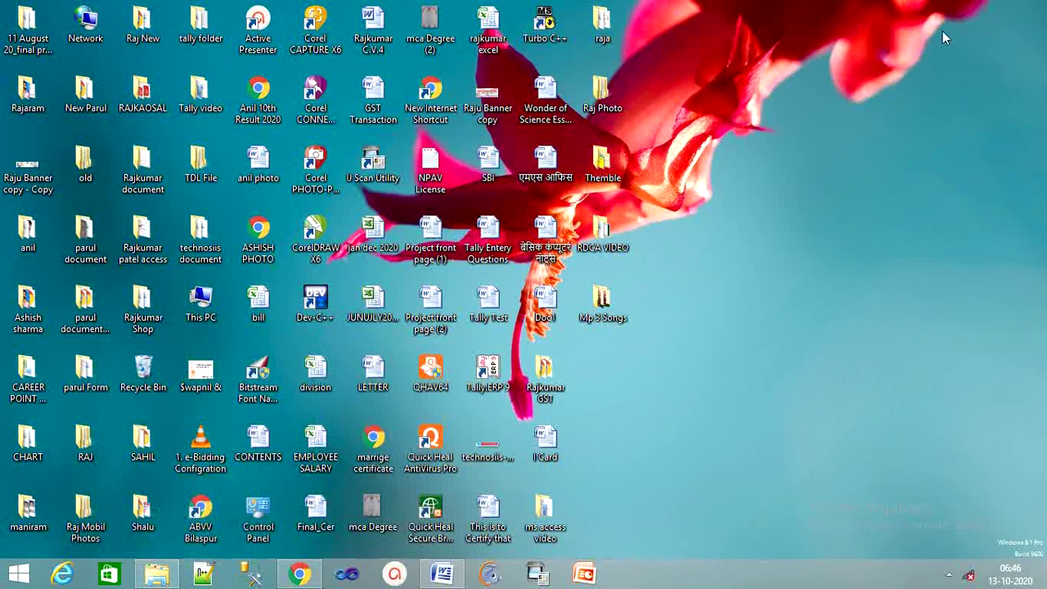
double_click(486, 376)
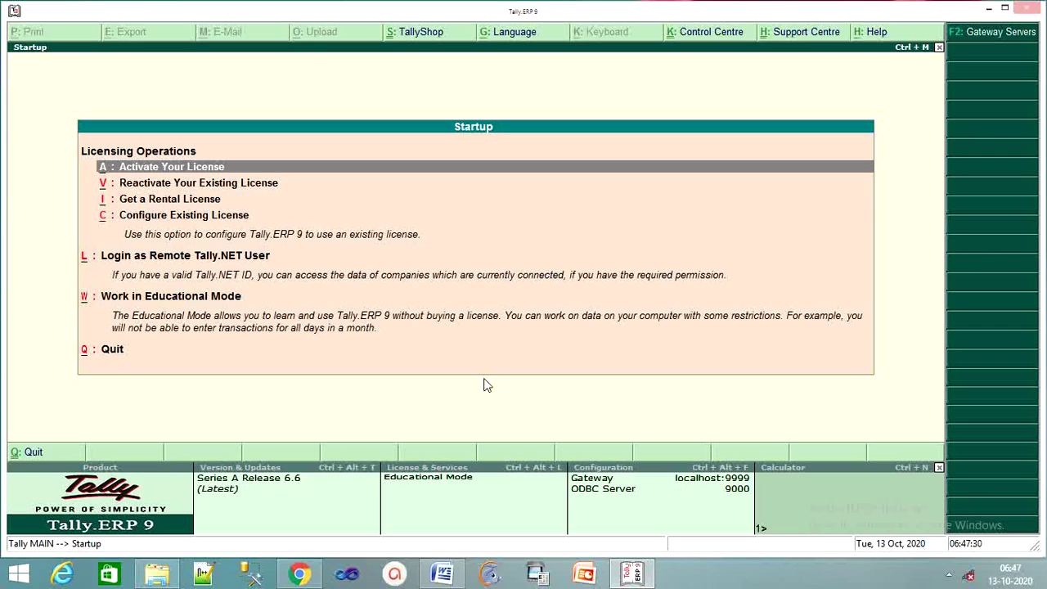
Choose 'Work in Educational Mode' at startup so Castle Pvt Ltd loads.
key("Down")
key("Down")
key("Down")
key("Down")
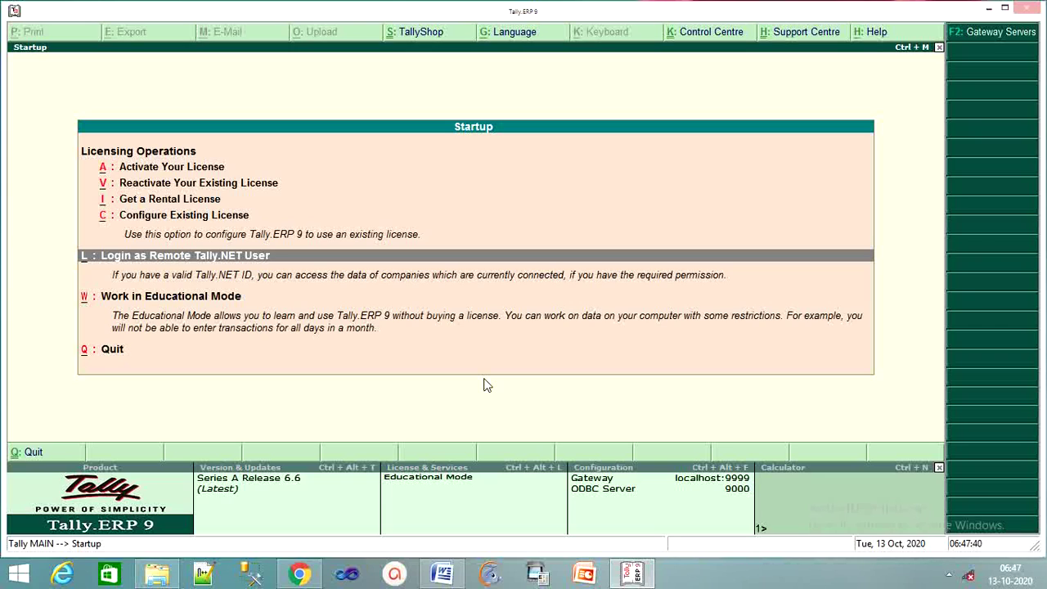
key("Down")
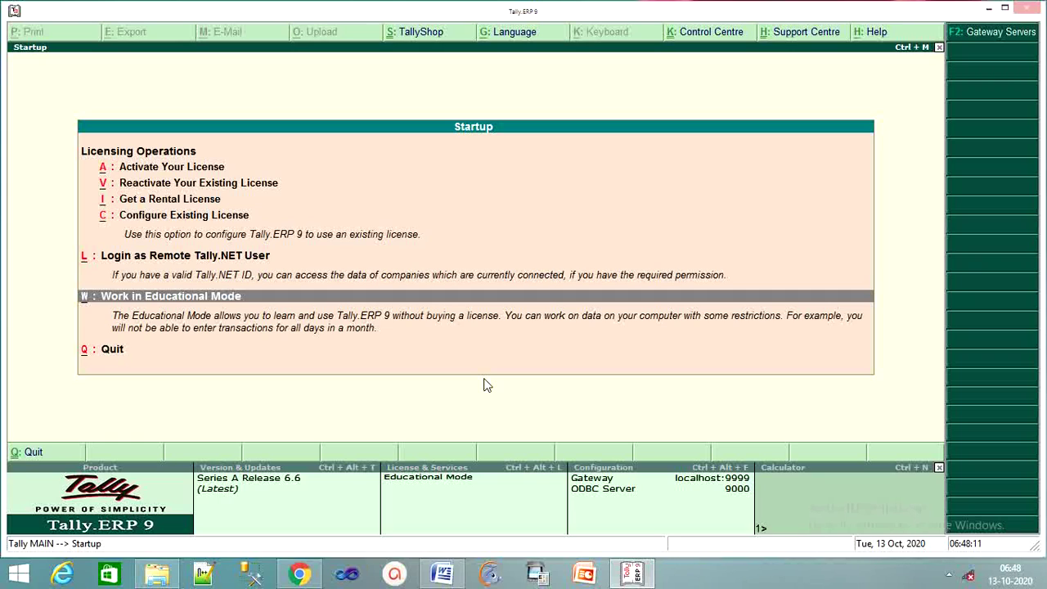
key("Return")
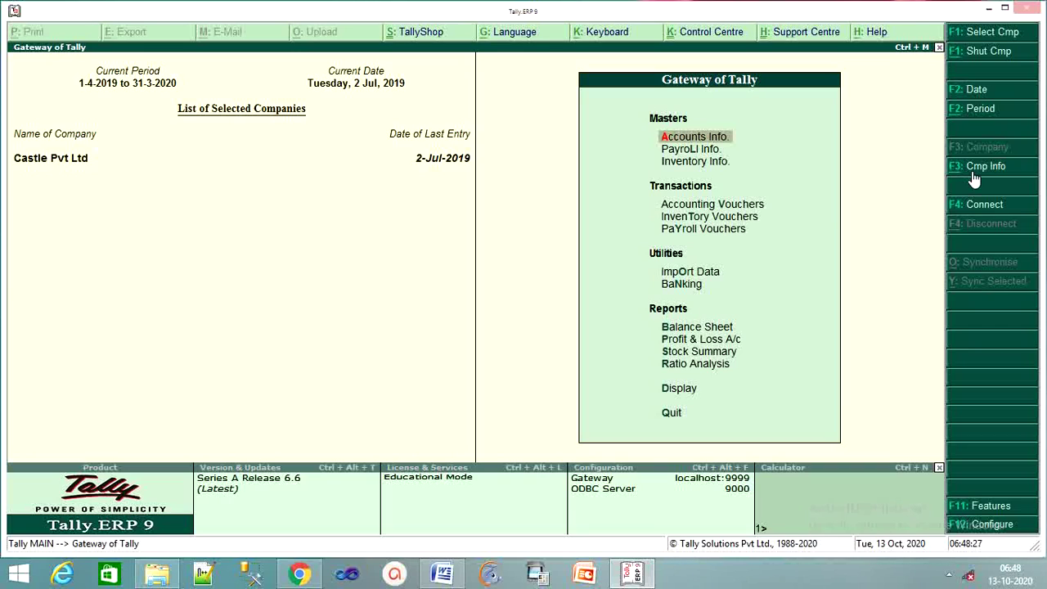
Shut Castle Pvt Ltd from company info and open the Create Company form.
left_click(981, 168)
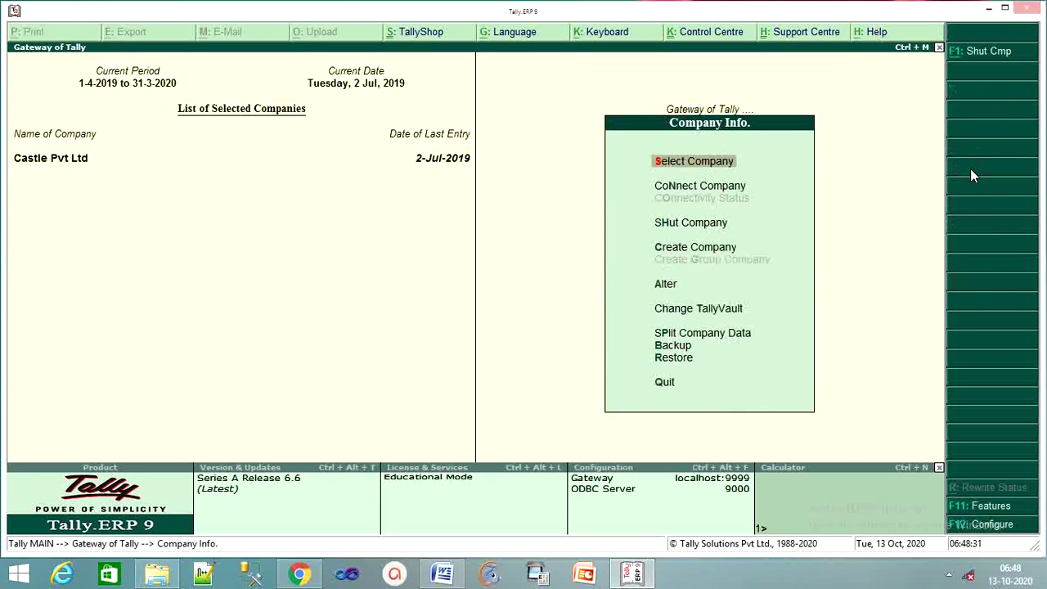
key("Down")
key("Down")
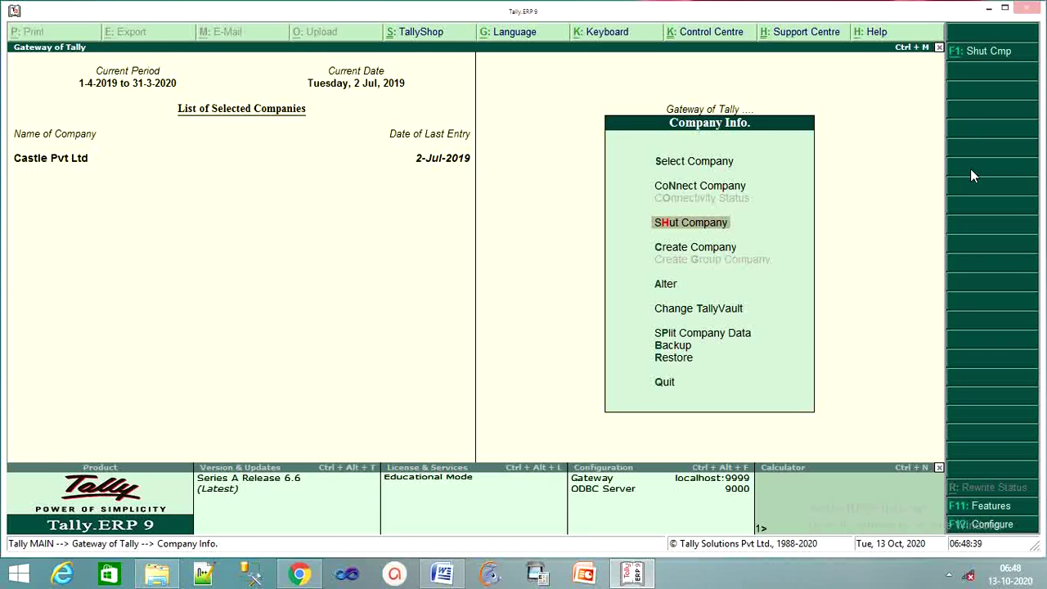
key("Return")
key("Return")
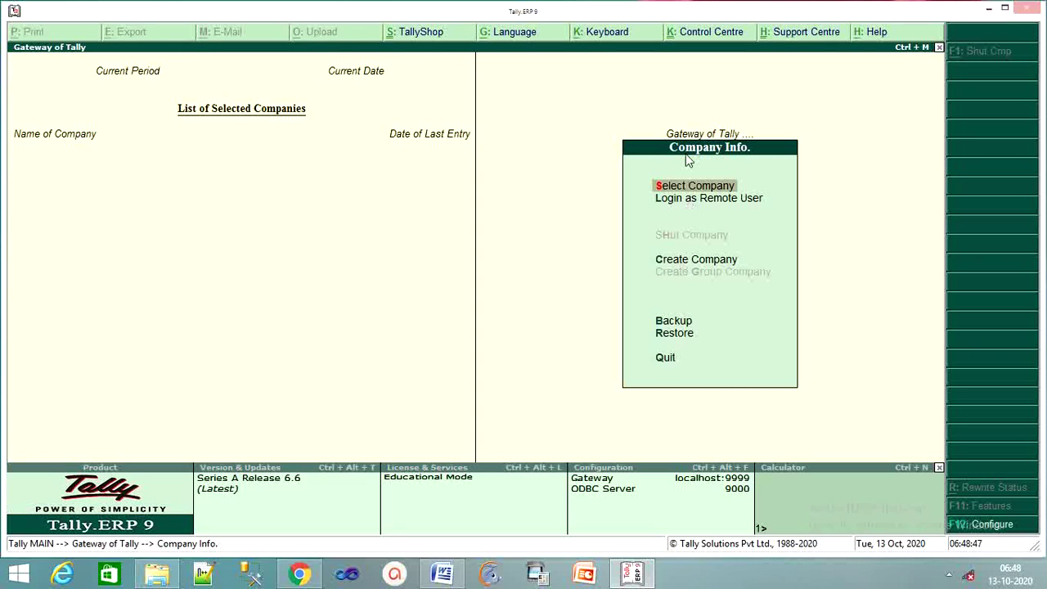
key("Down")
key("Down")
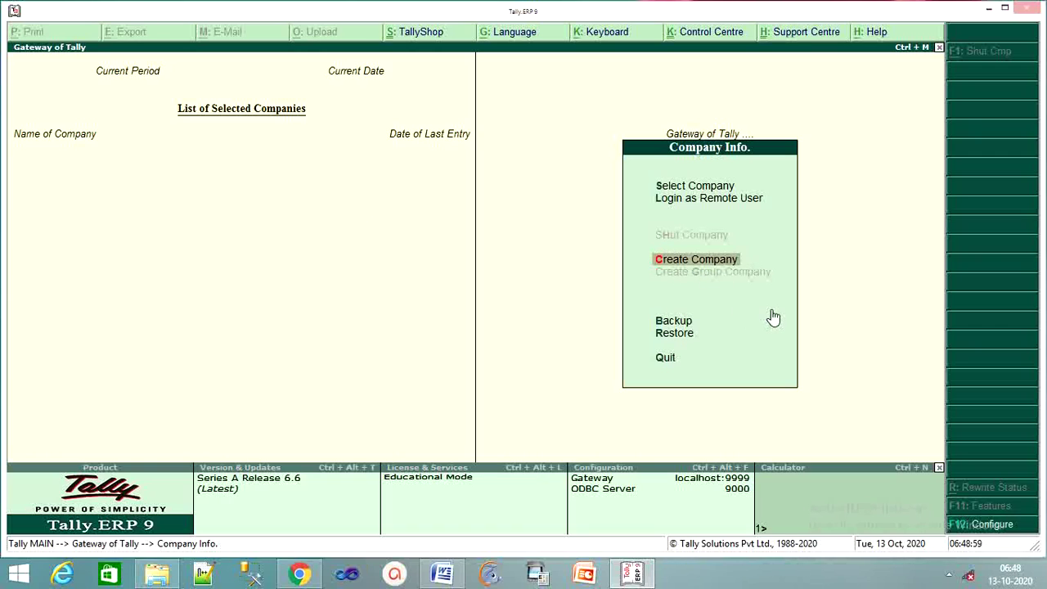
key("Return")
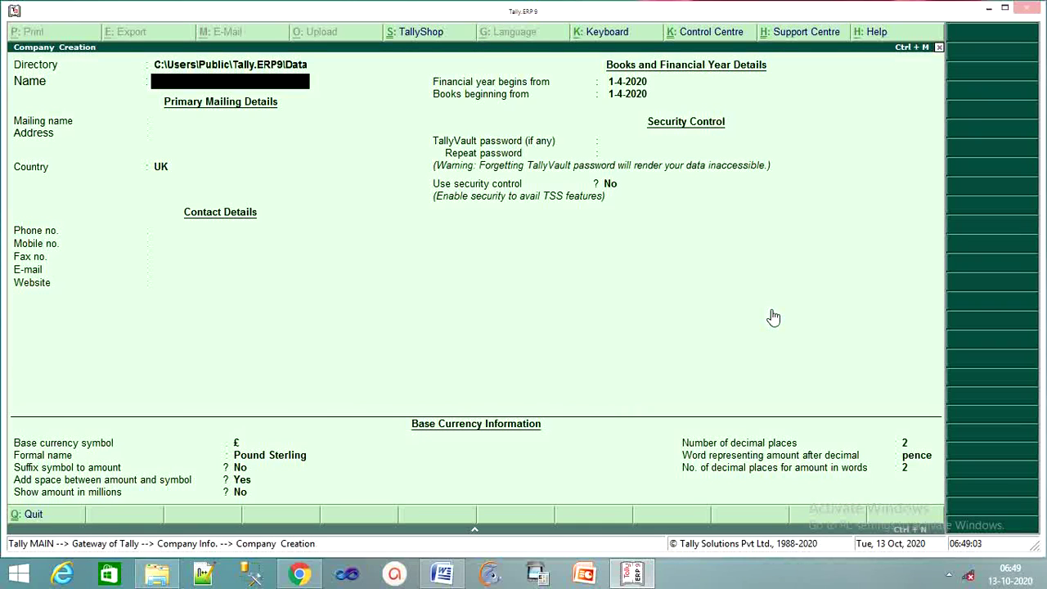
Enter 'My First Tally ERP9' as the company name, auto-filling the mailing name.
type("My First Tally ERP")
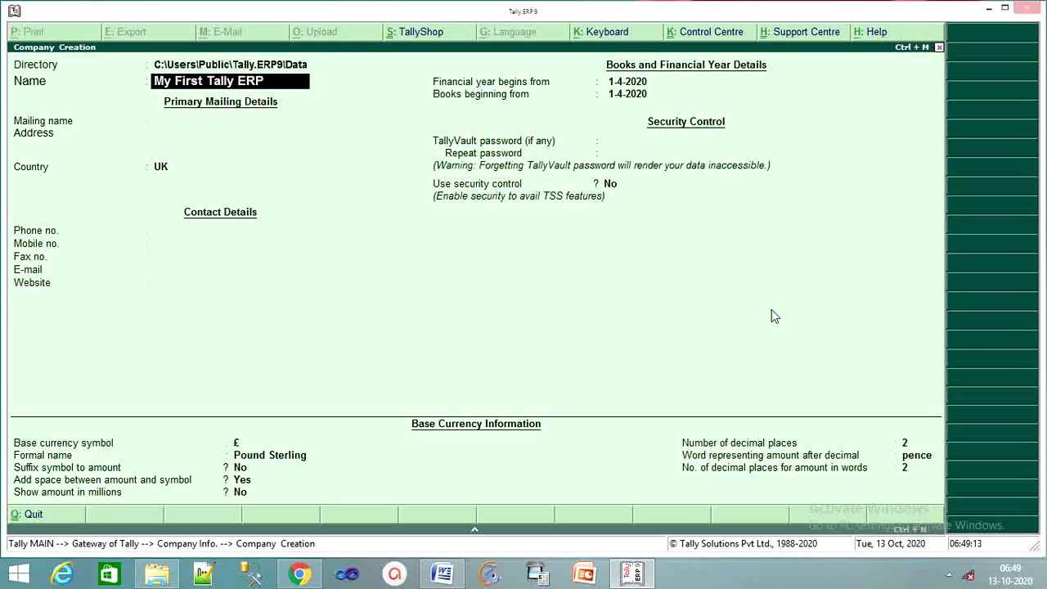
type("9")
key("Return")
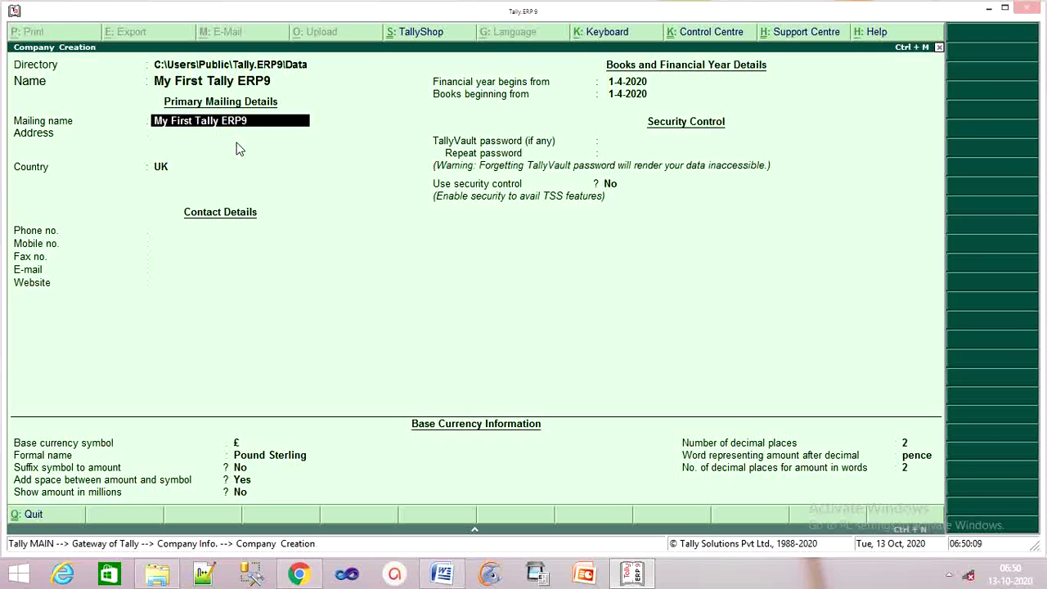
Enter the company's street address, with India as the country and Chhattisgarh as the state.
key("Return")
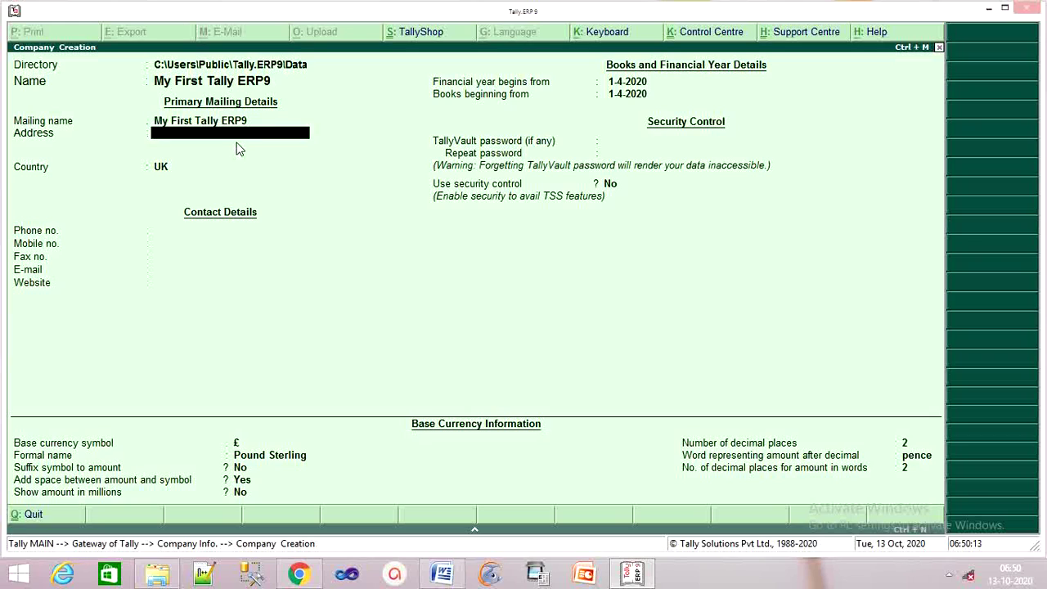
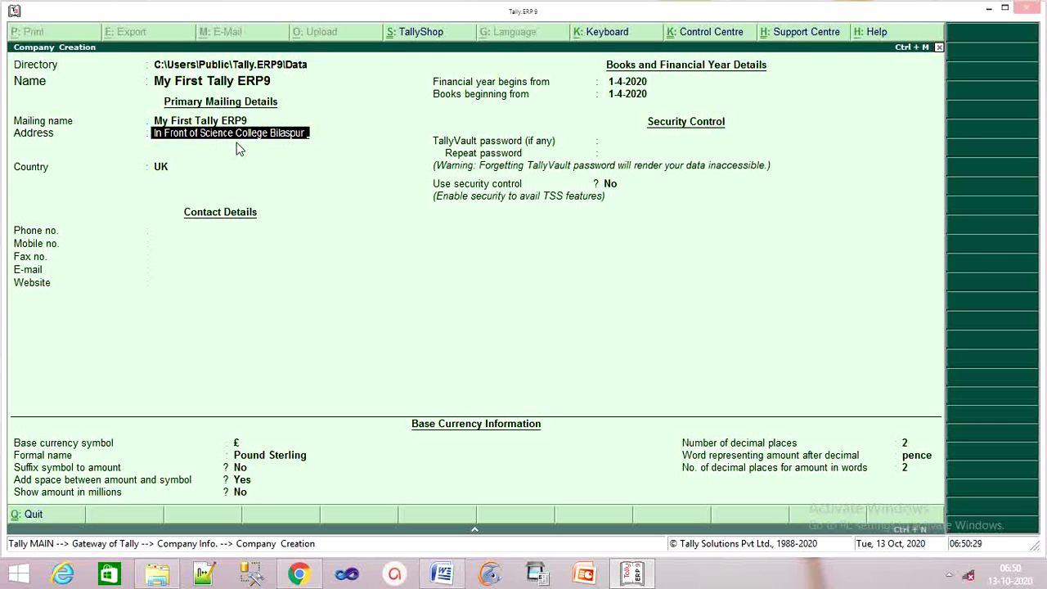
key("Return")
key("Return")
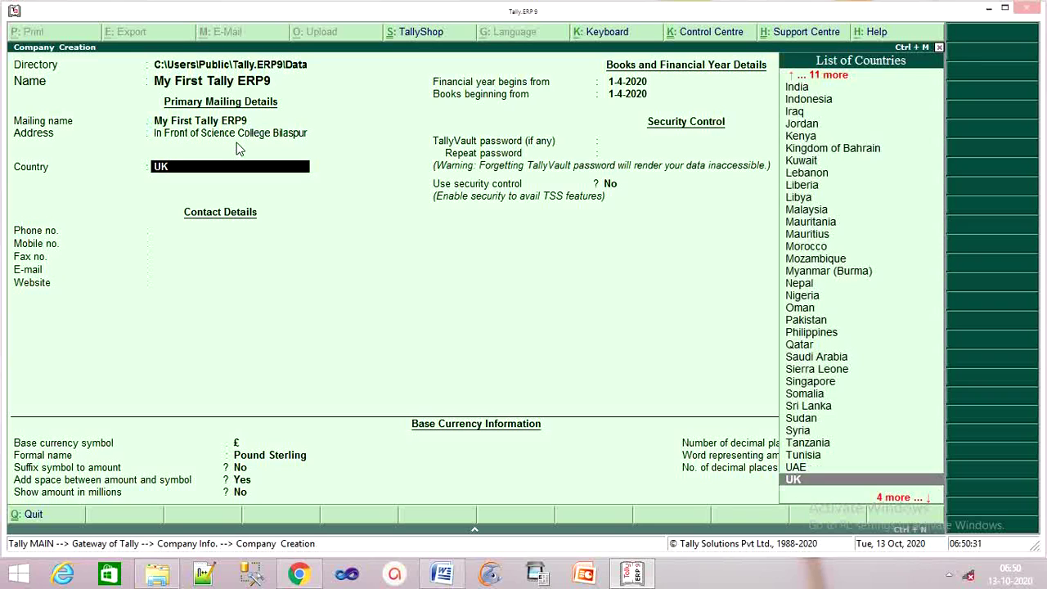
type("Ind")
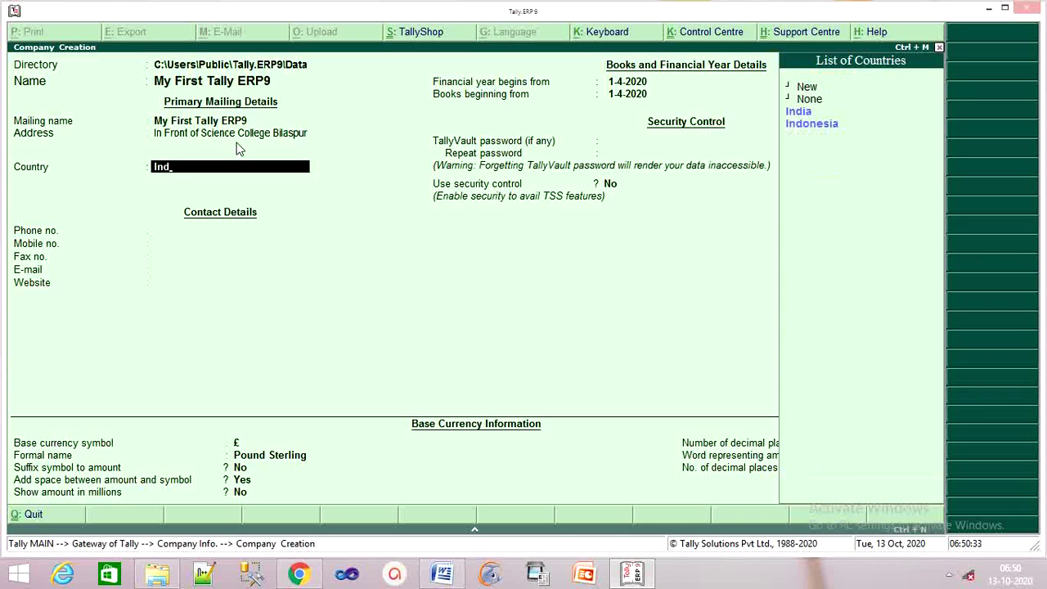
key("Return")
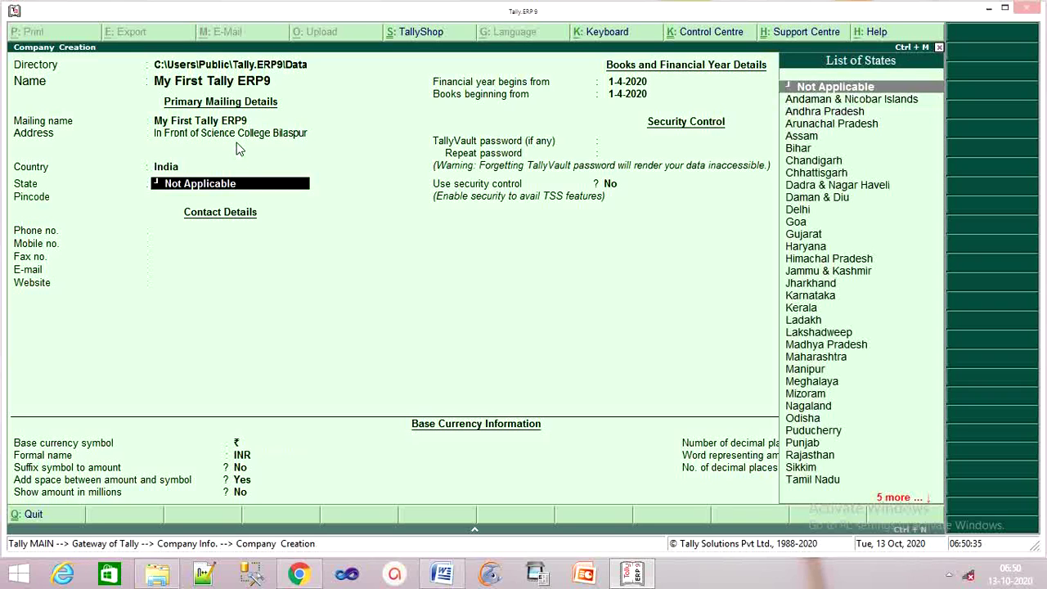
type("c")
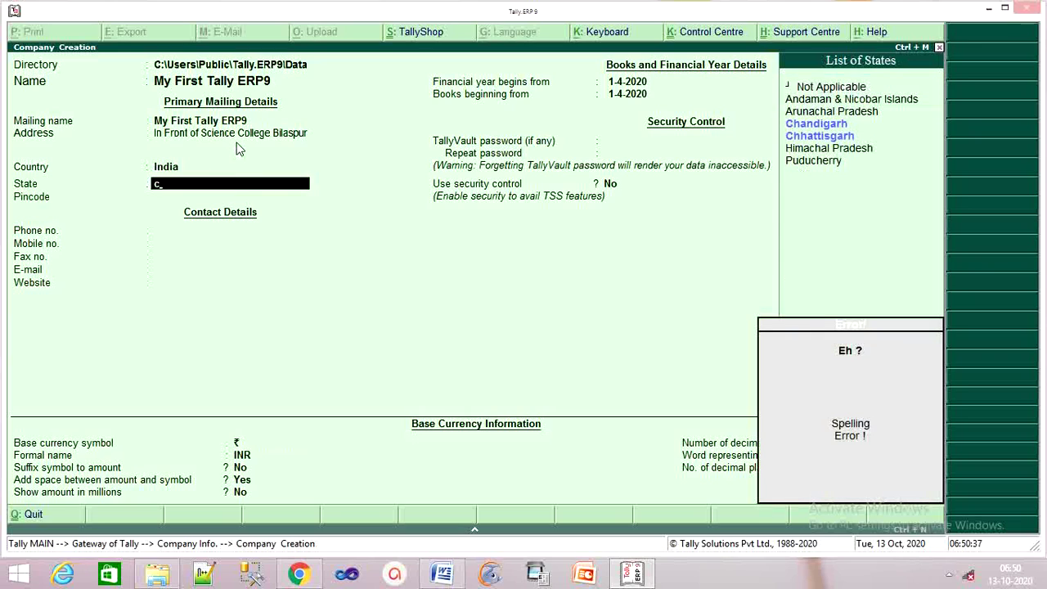
key("Down")
key("Return")
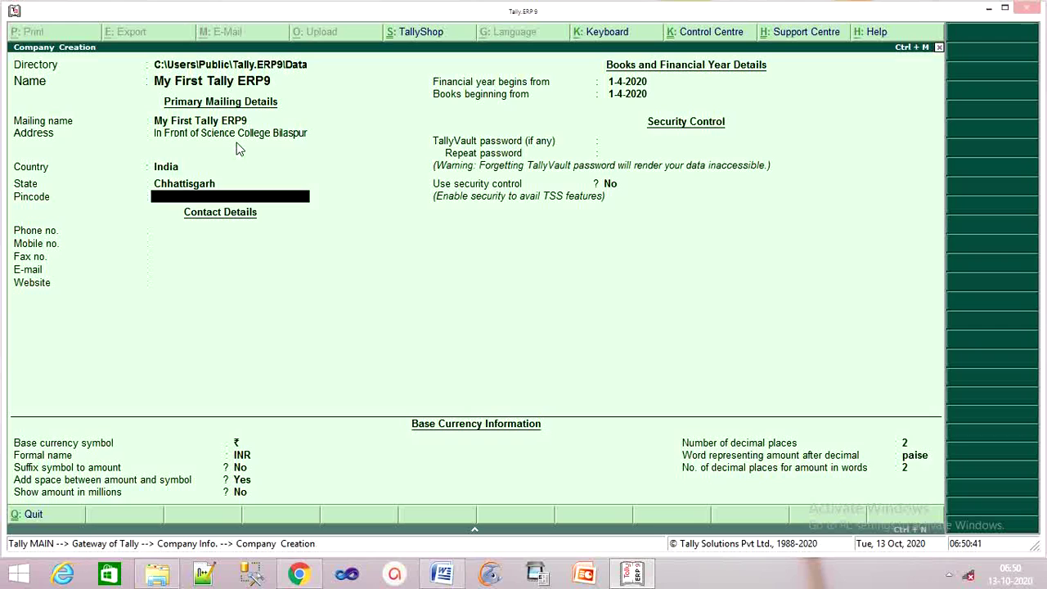
Fill in the pincode, the mobile number and the e-mail address, skipping phone and fax.
type("495001")
key("Return")
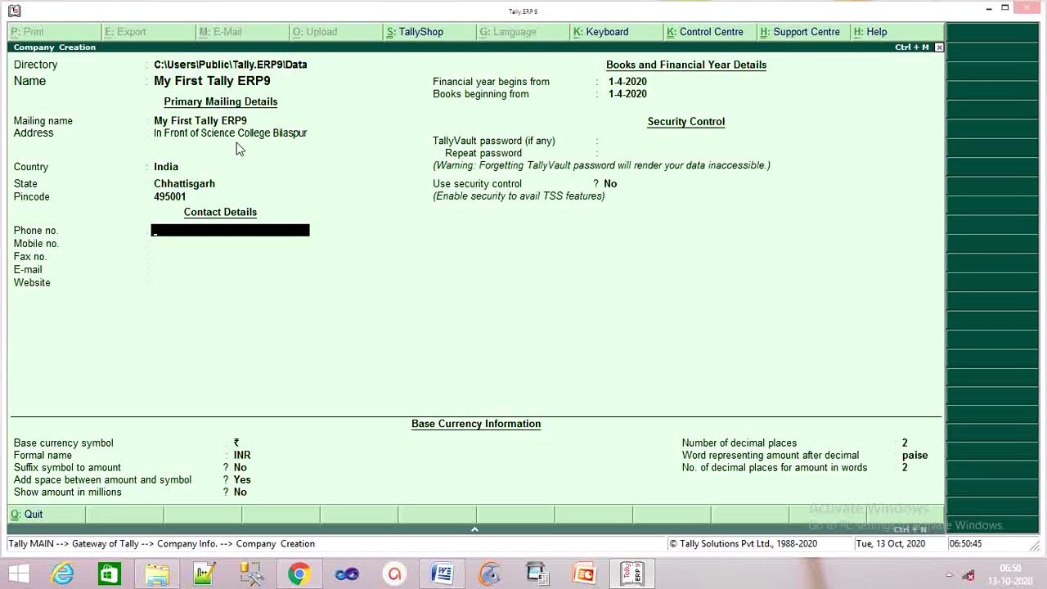
key("Return")
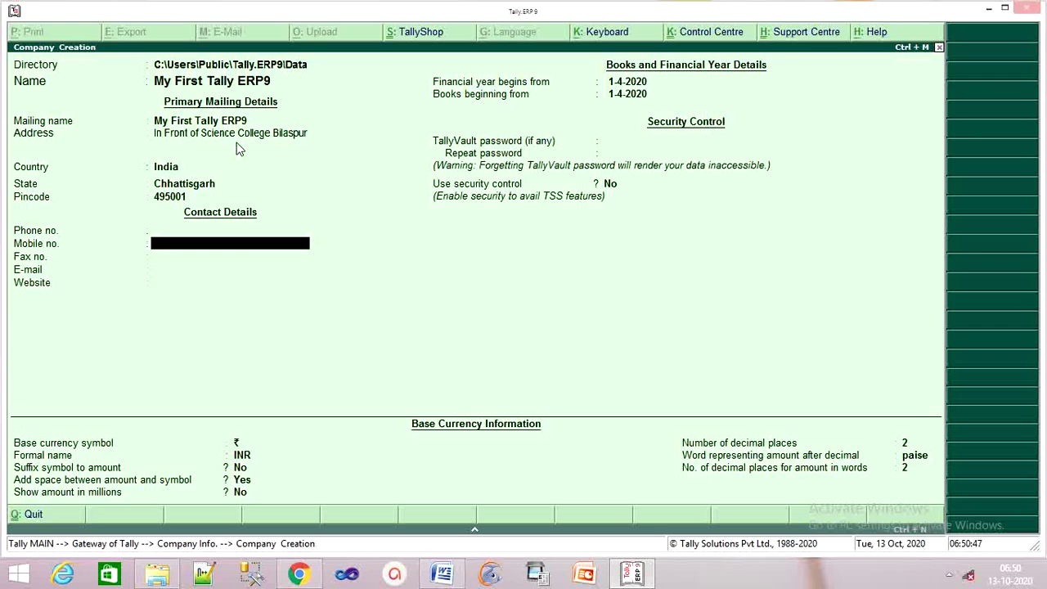
key("Return")
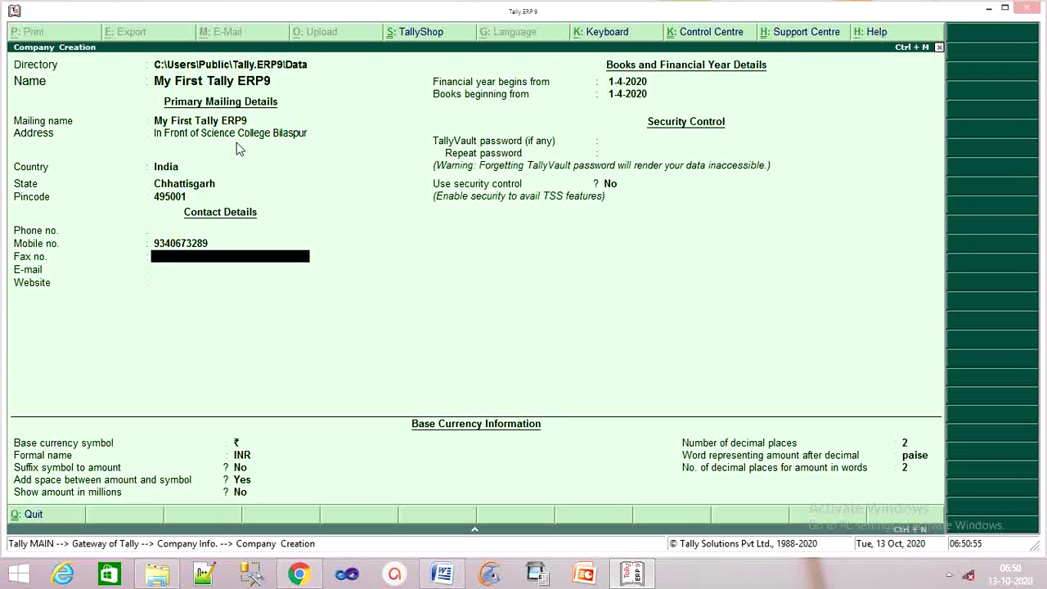
key("Return")
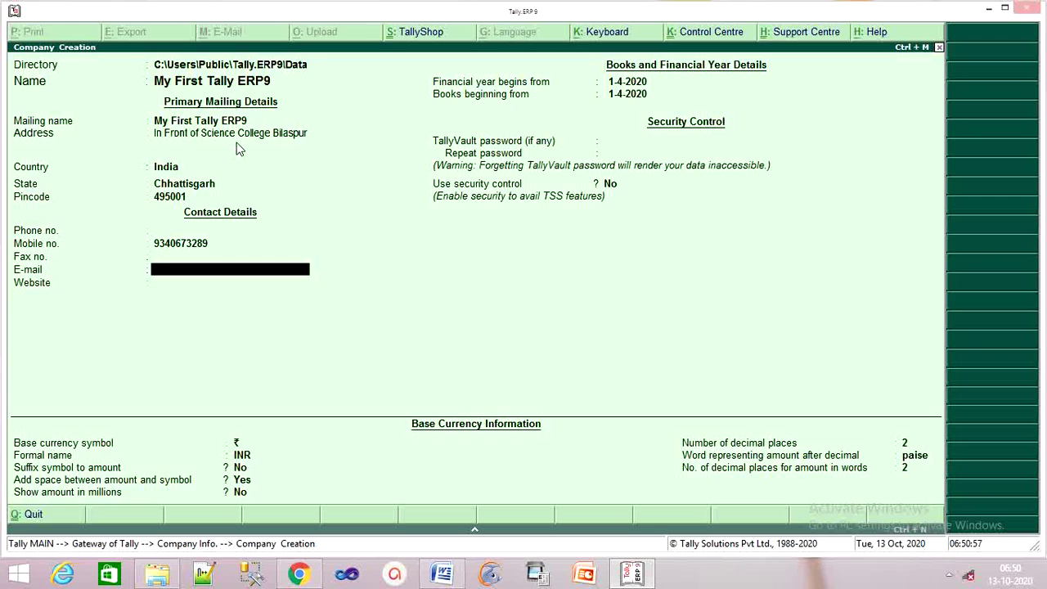
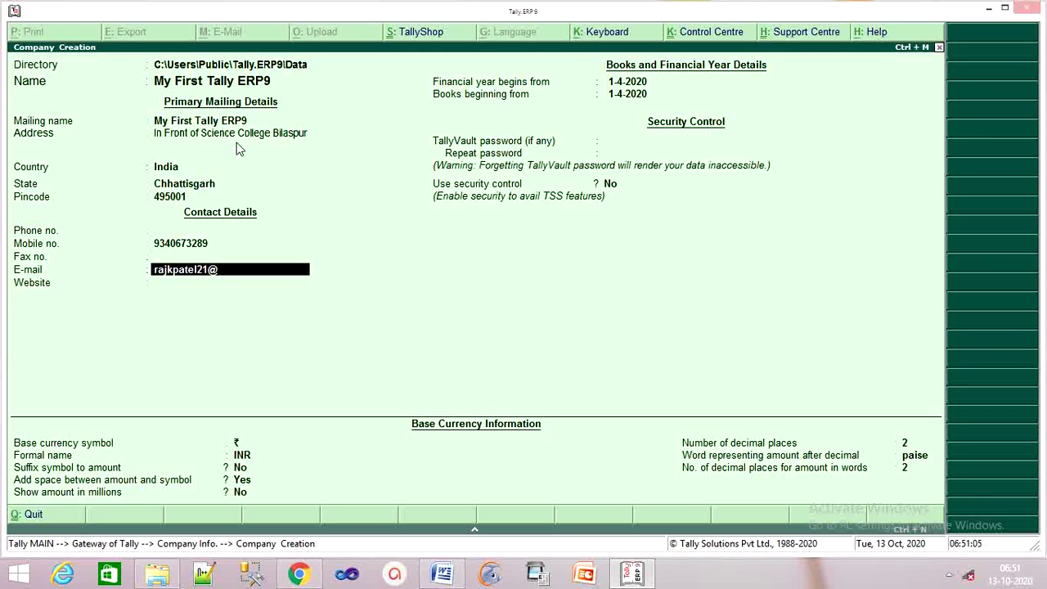
Keep the 1-4-2020 financial year, no TallyVault password and INR currency, then accept the company.
key("Return")
key("Return")
key("Return")
key("Return")
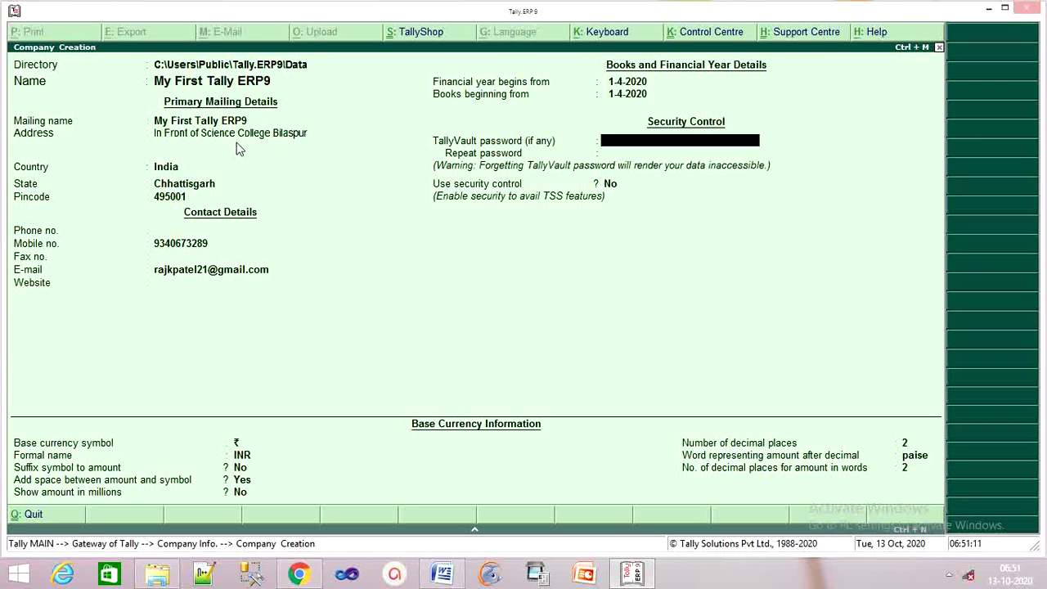
key("BackSpace")
key("BackSpace")
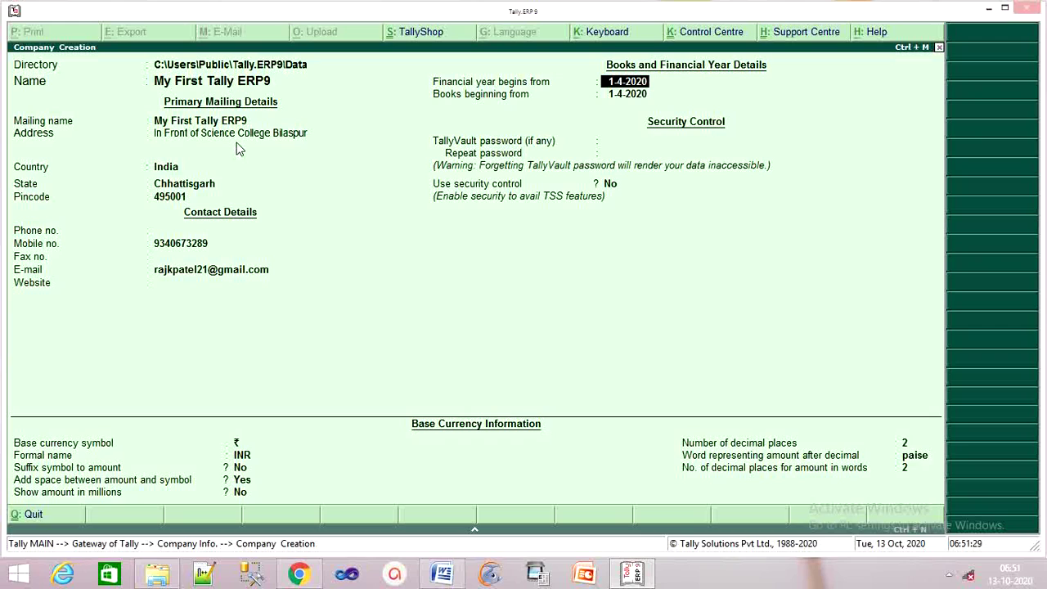
key("Return")
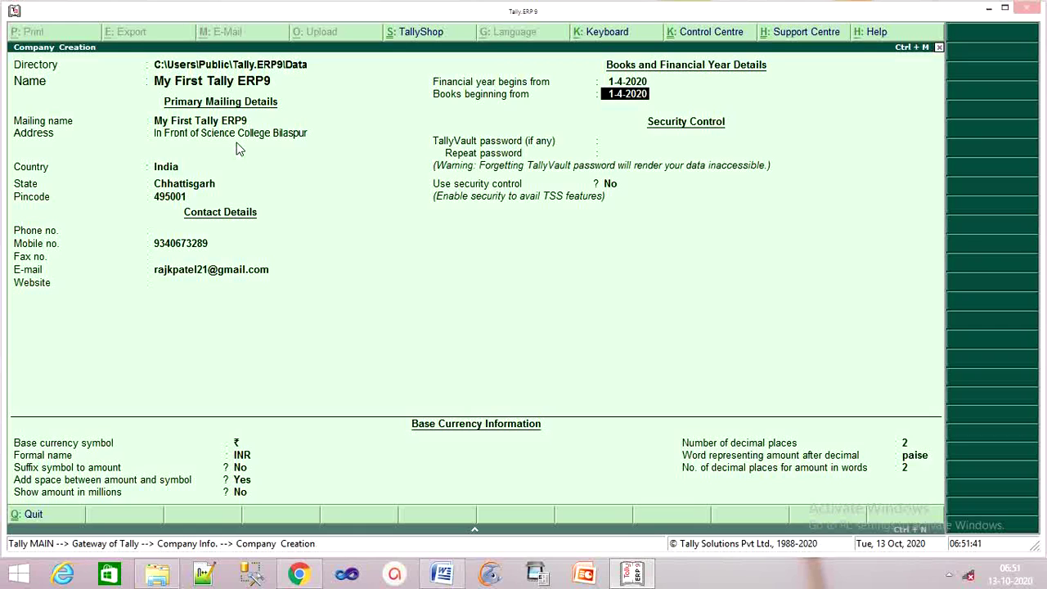
key("Return")
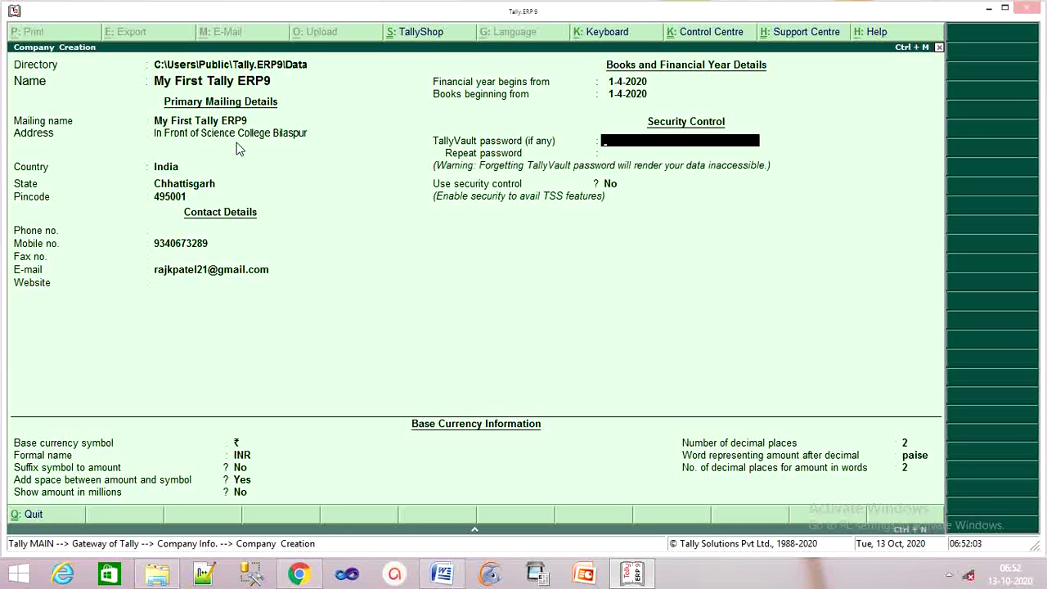
key("Return")
key("Return")
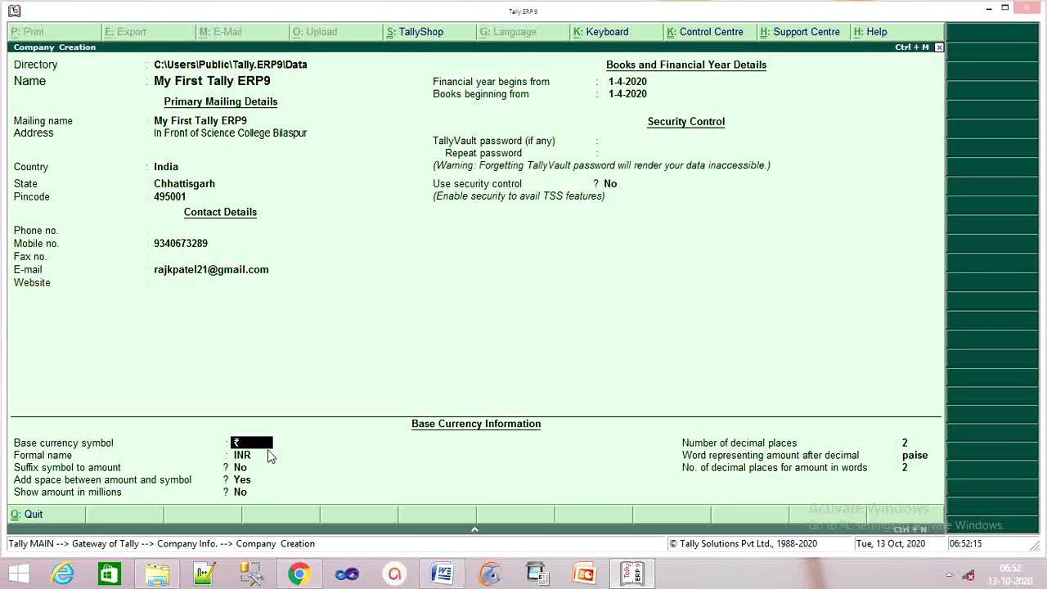
left_click(270, 456)
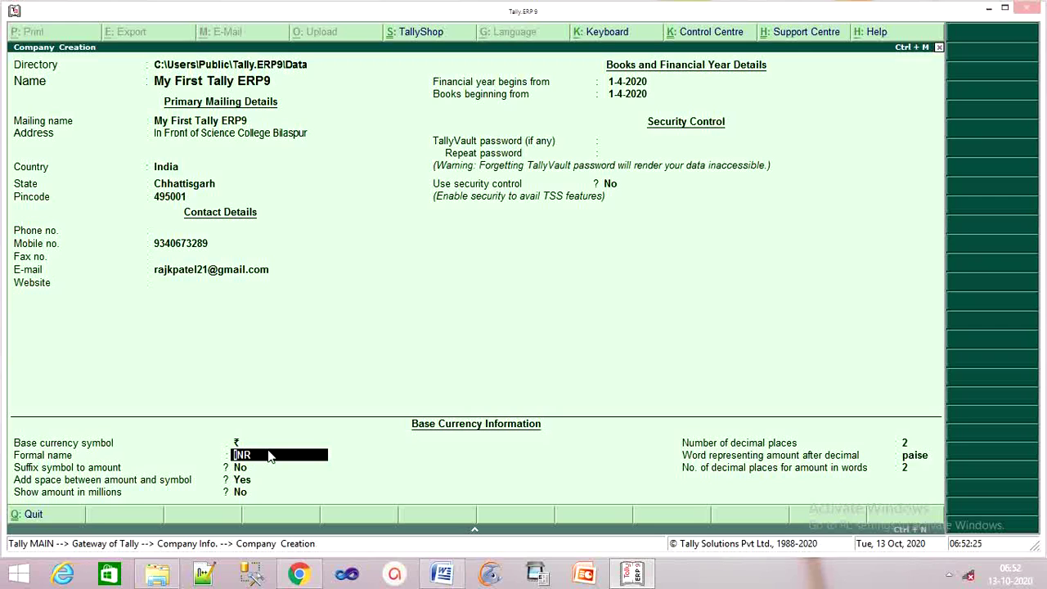
key("Return")
key("Return")
key("Return")
key("Return")
key("Return")
key("Return")
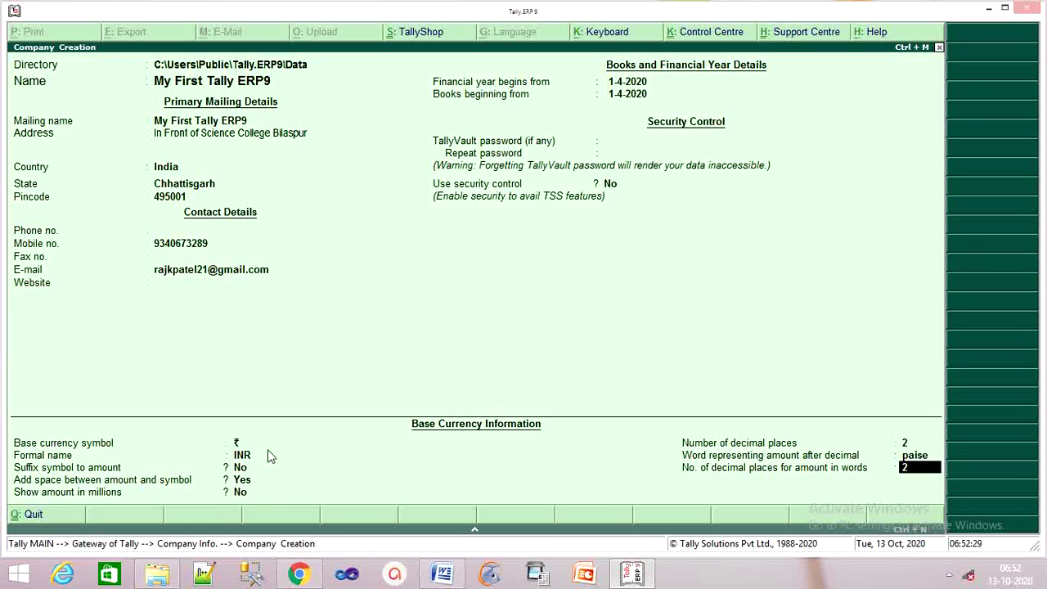
key("Return")
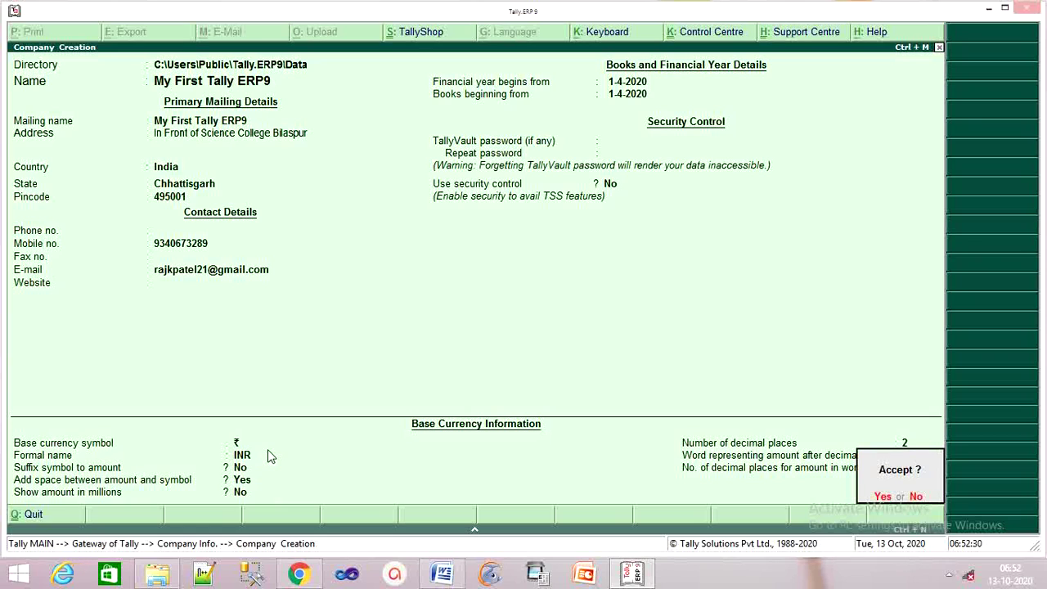
key("Return")
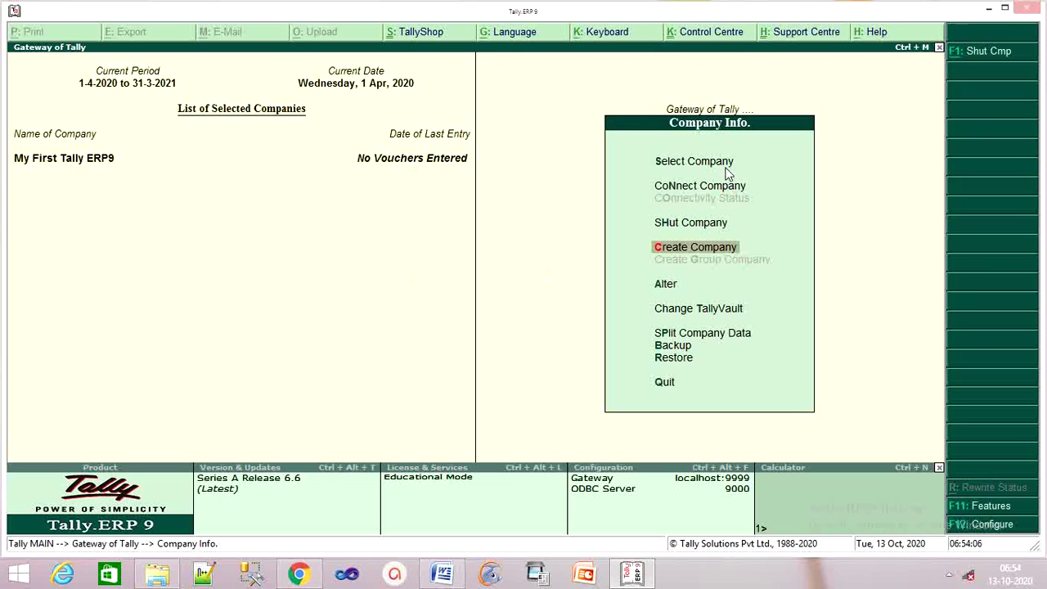
Close the company info menu to return to the Gateway of Tally.
left_click(701, 161)
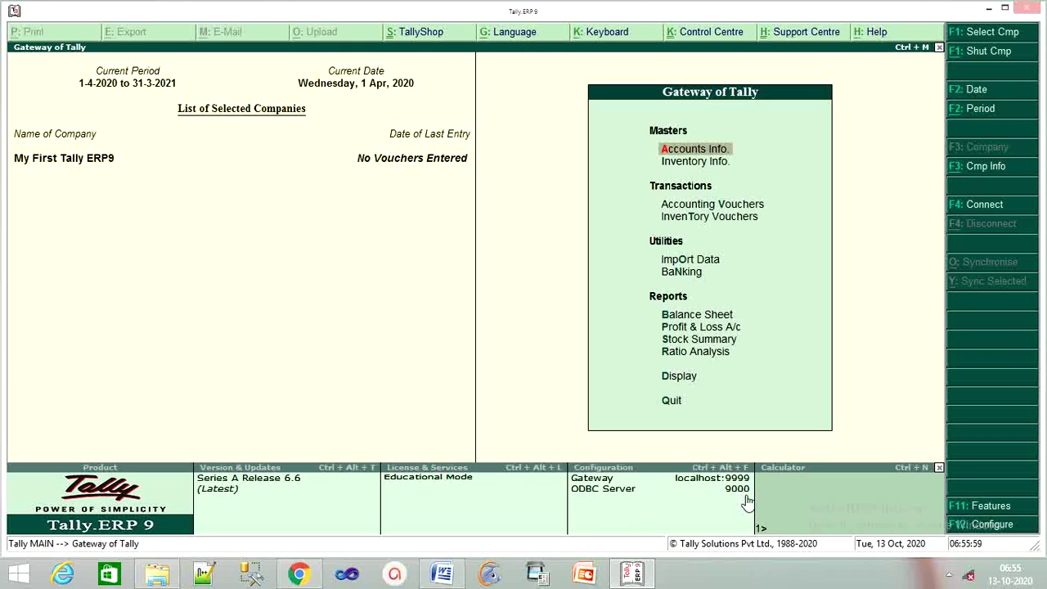
Calculate 40000*10/100 in the calculator panel, giving 4,000.
left_click(802, 502)
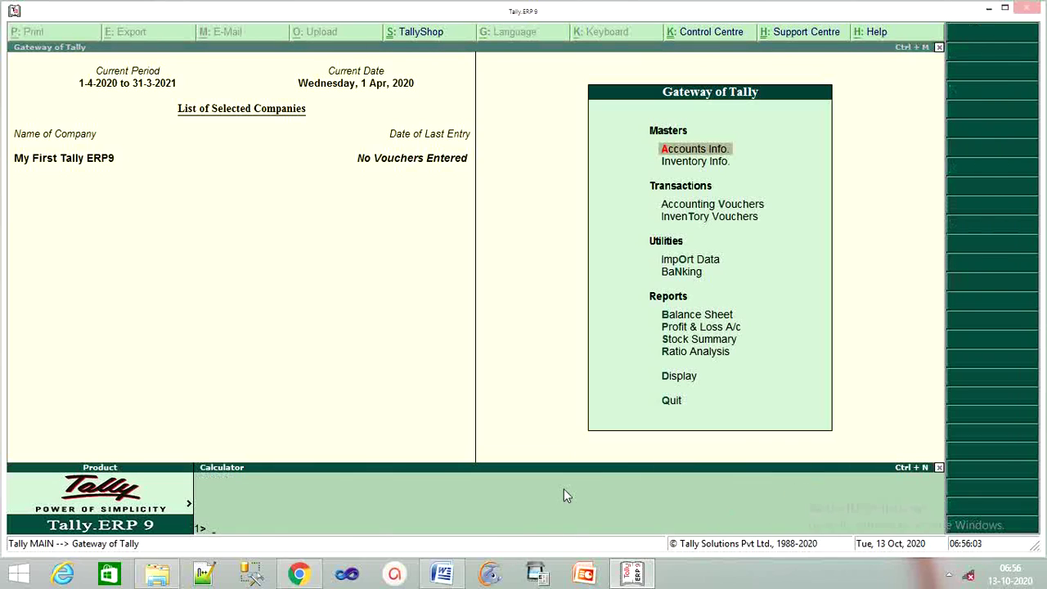
type("40000*10/100")
key("Return")
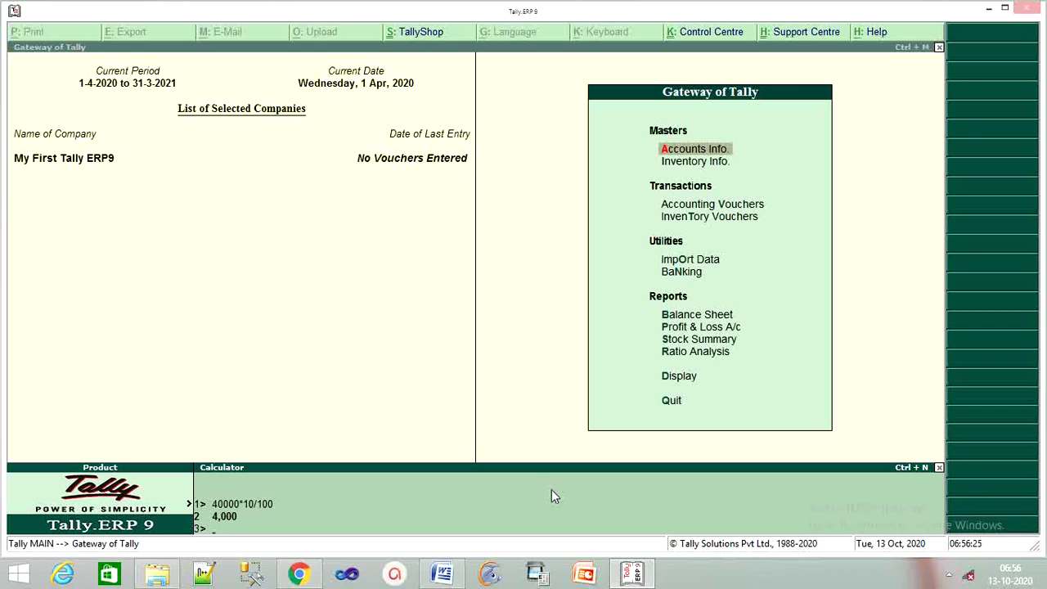
Shrink the calculator panel back to its normal size beside the Gateway.
left_click(187, 293)
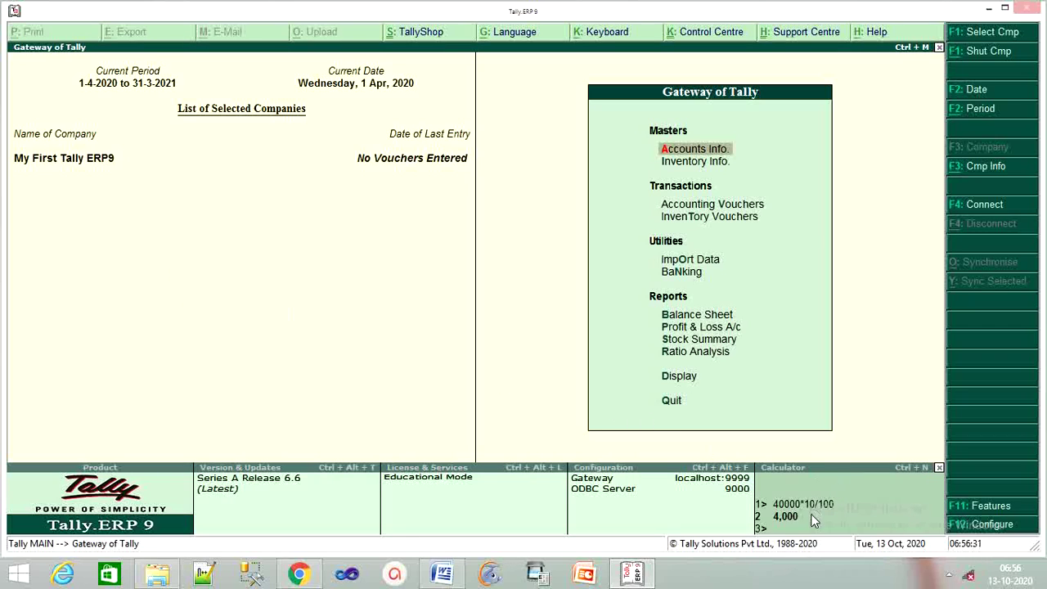
left_click(836, 526)
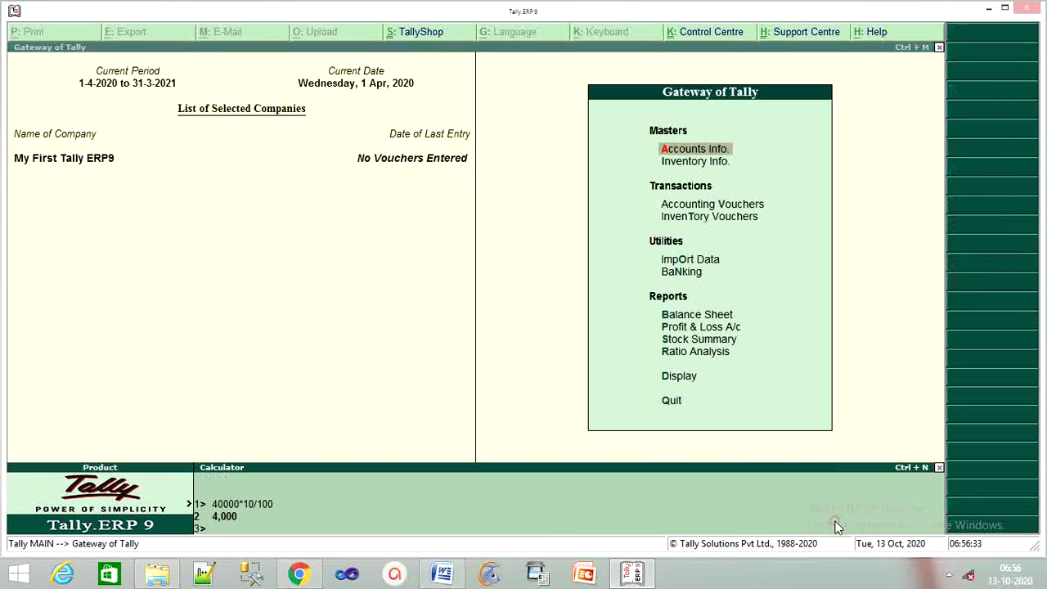
left_click(339, 293)
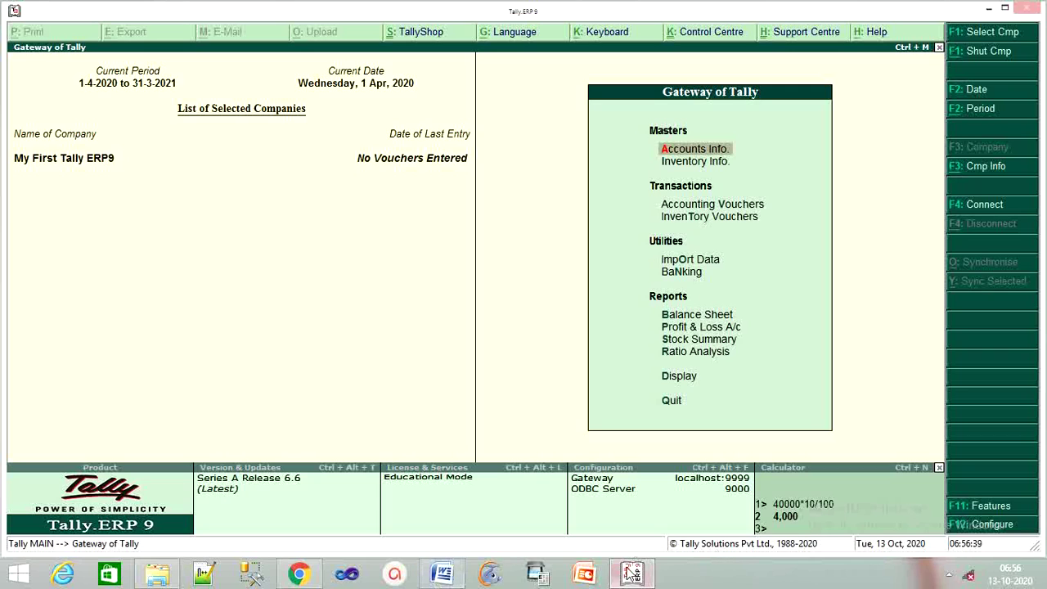
mouse_move(615, 579)
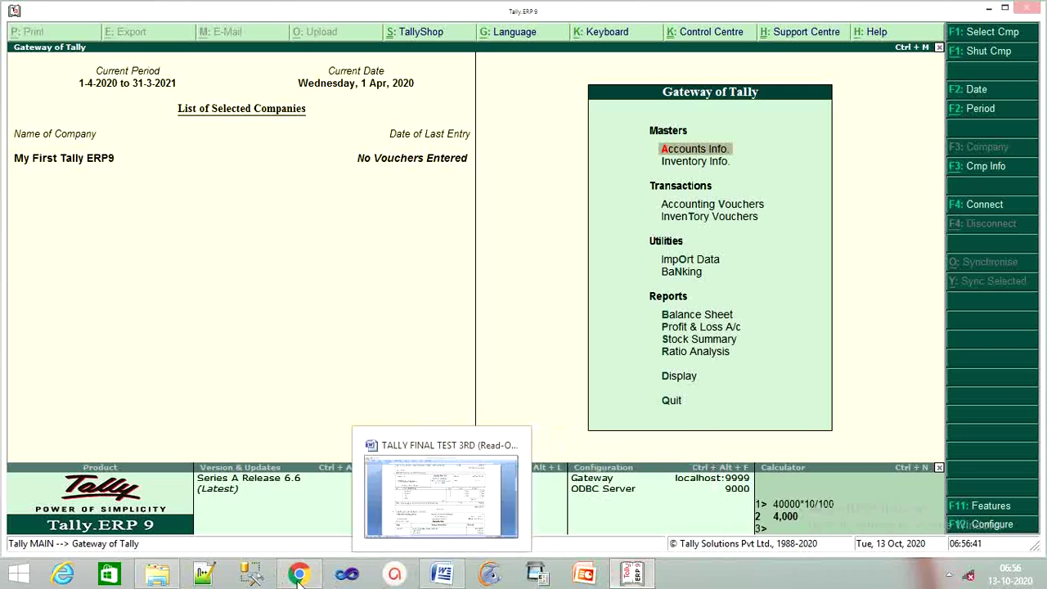
left_click(301, 535)
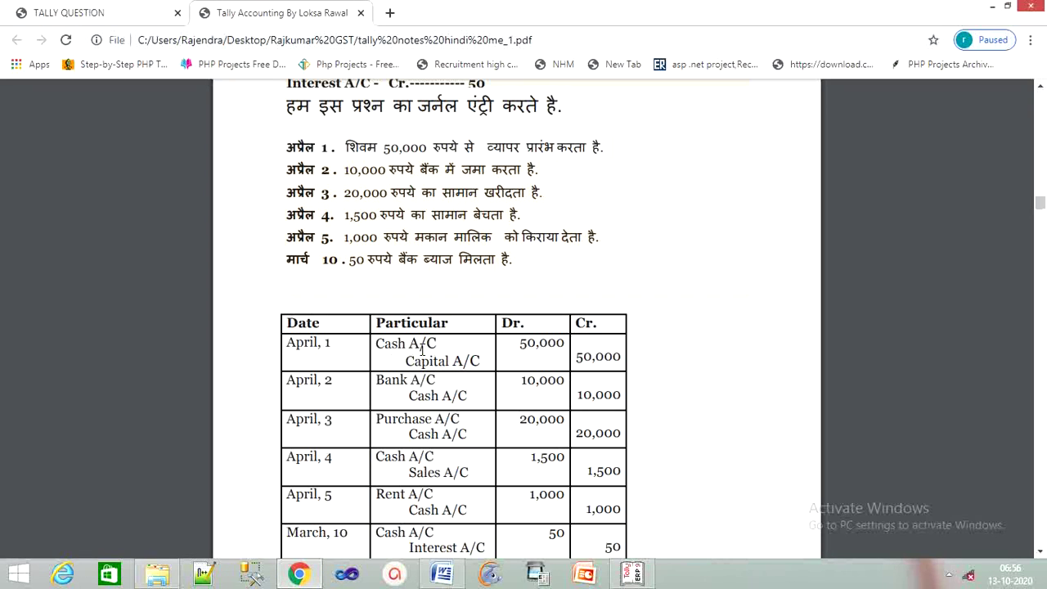
scroll(426, 347, "down", 2)
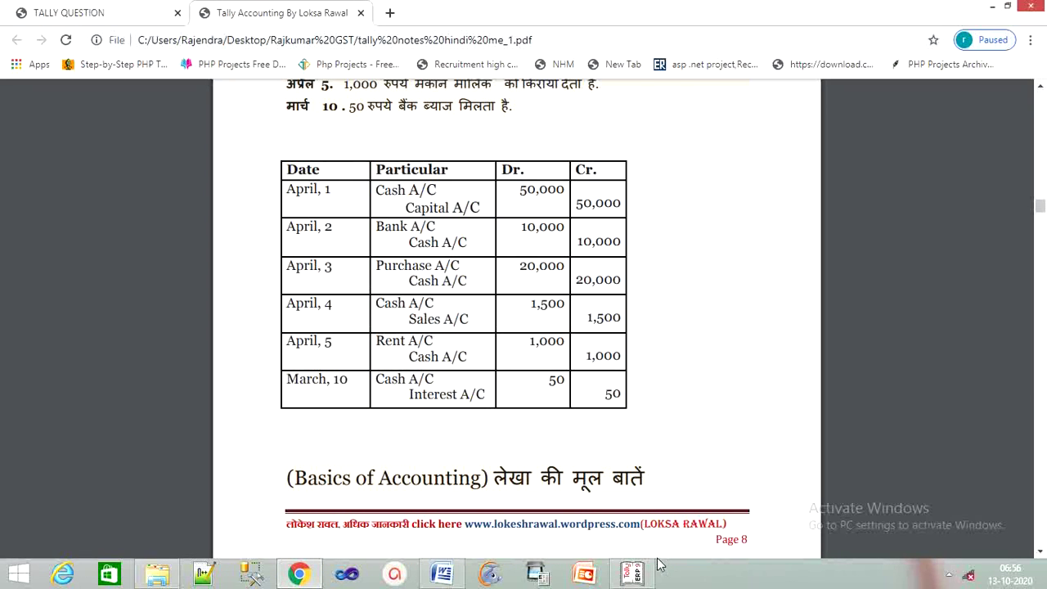
left_click(634, 576)
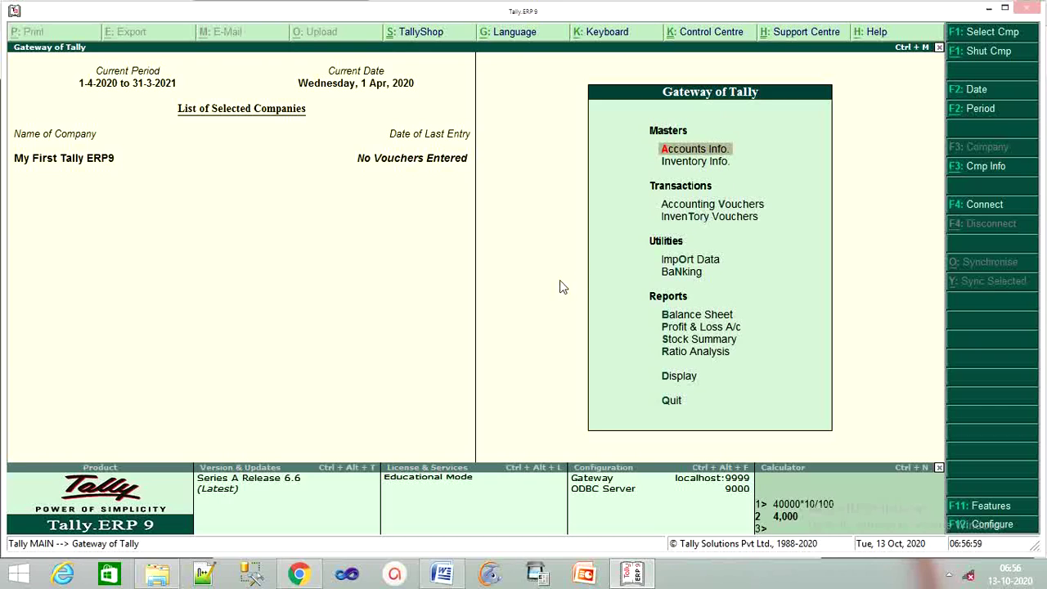
Browse the existing ledgers list, then open a blank Single Ledger creation form.
key("Return")
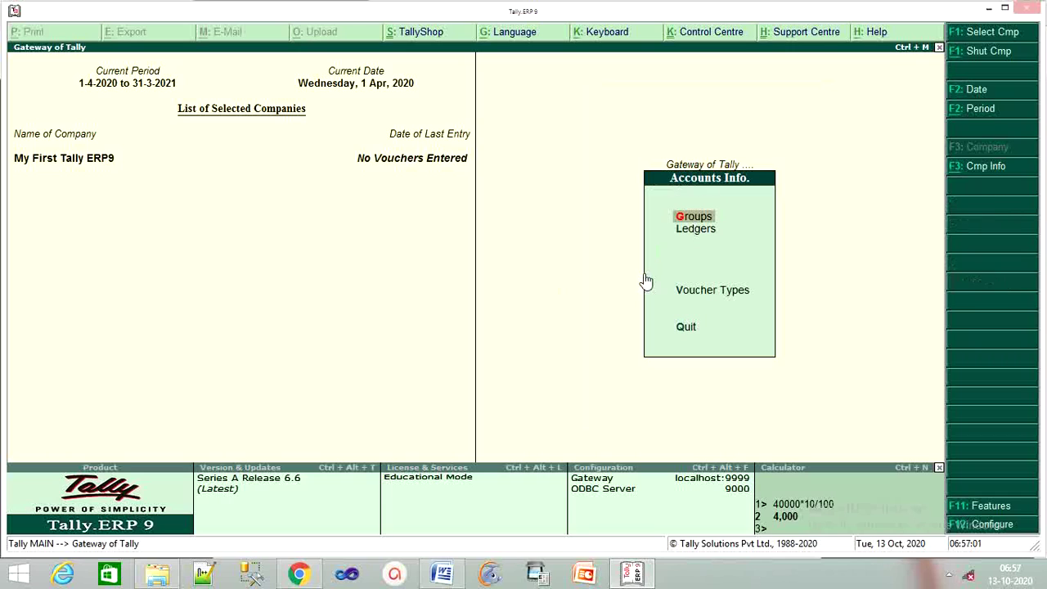
key("Down")
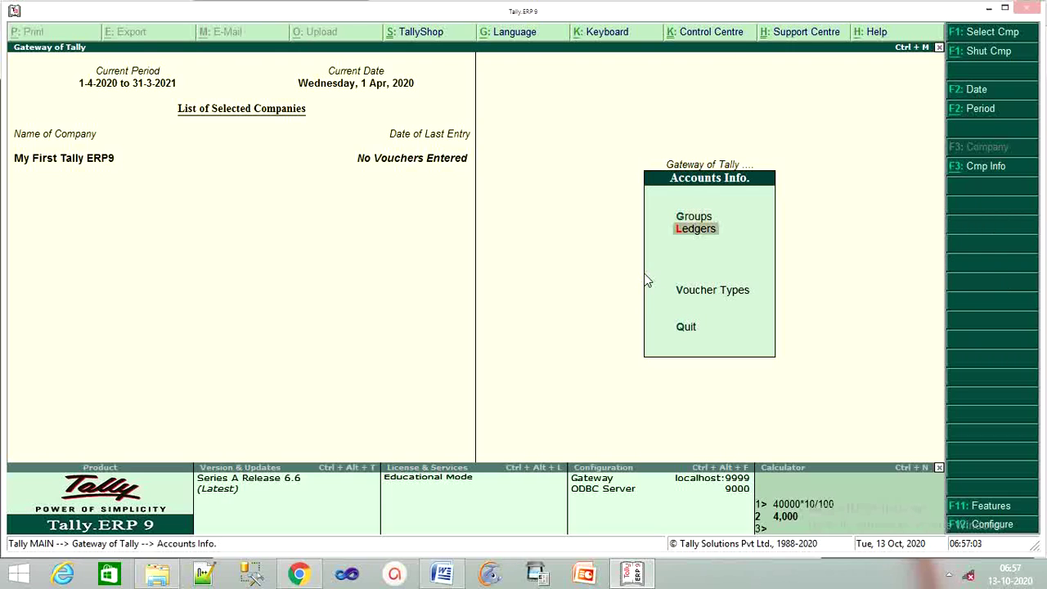
key("Return")
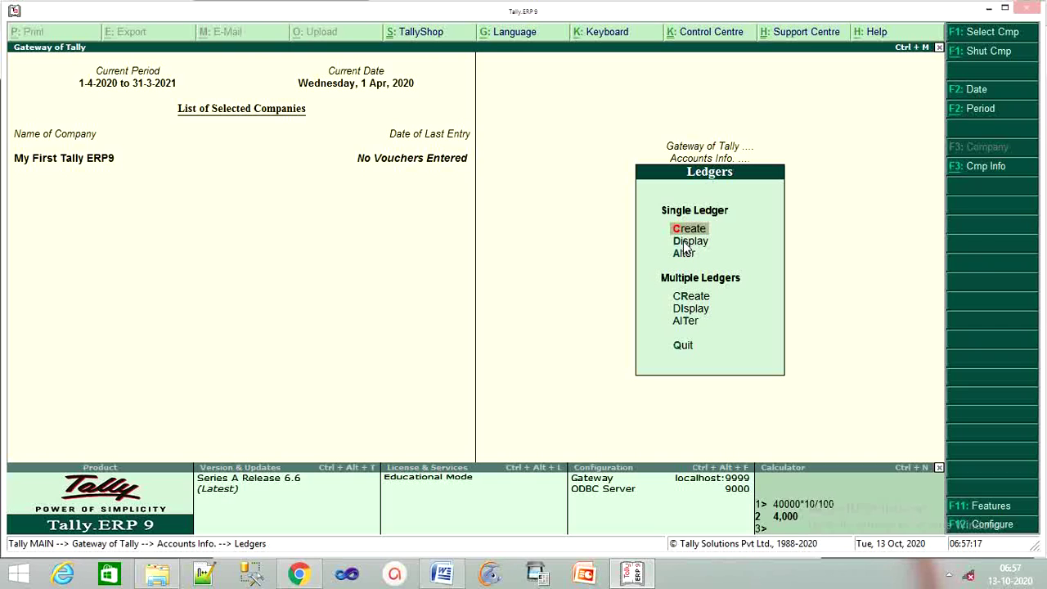
left_click(685, 246)
left_click(685, 246)
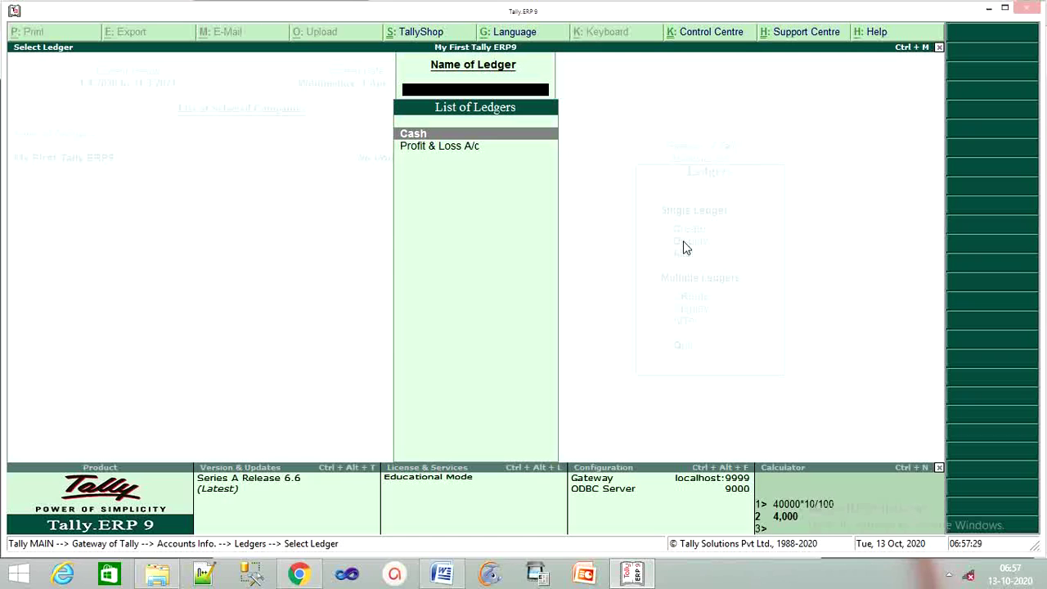
key("Escape")
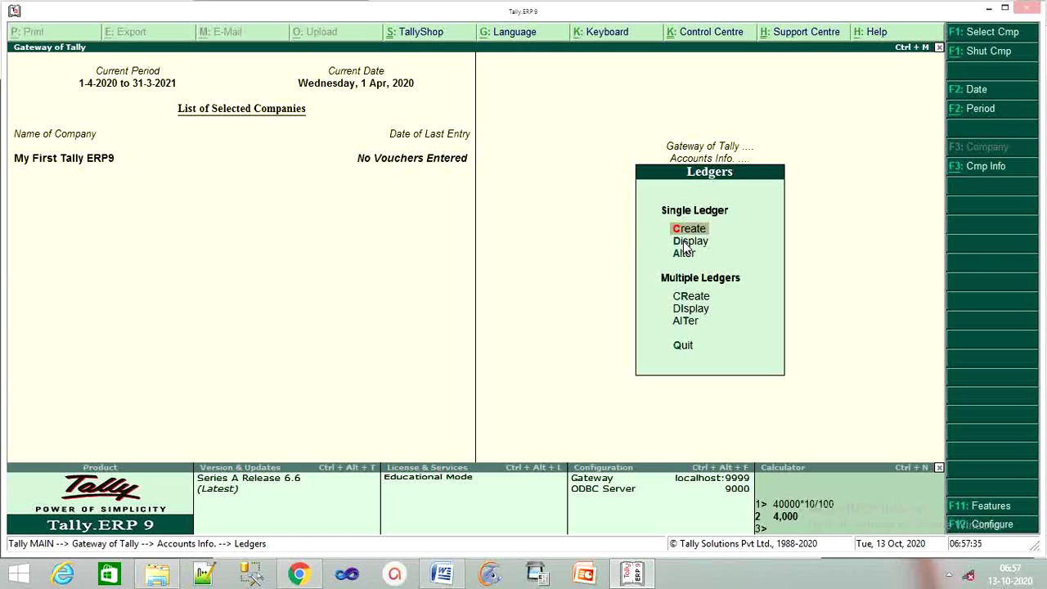
key("Return")
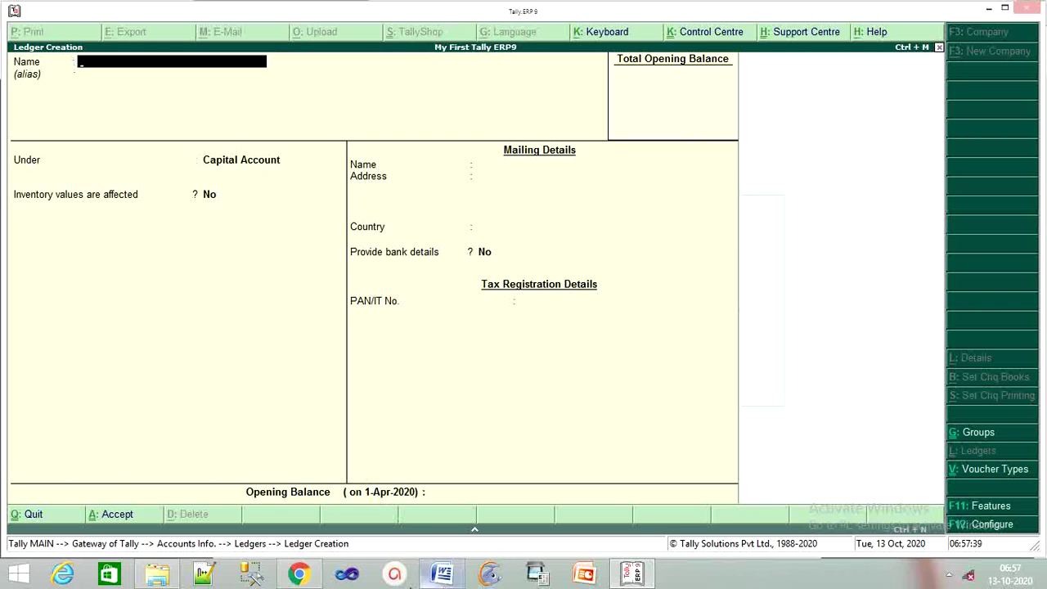
Check the journal entries PDF, then return to the Tally ledger form.
mouse_move(298, 576)
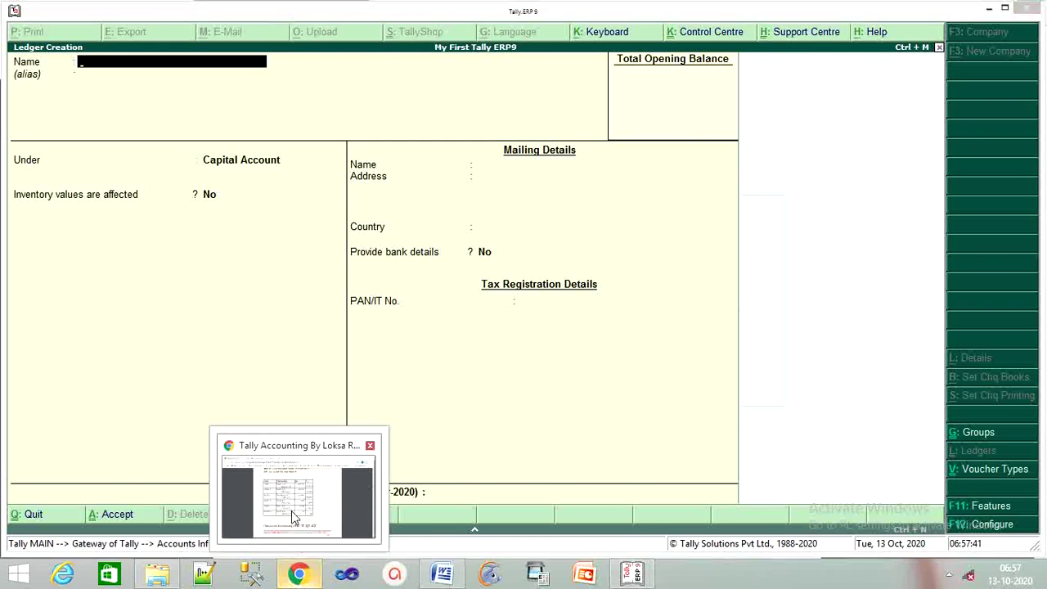
left_click(297, 482)
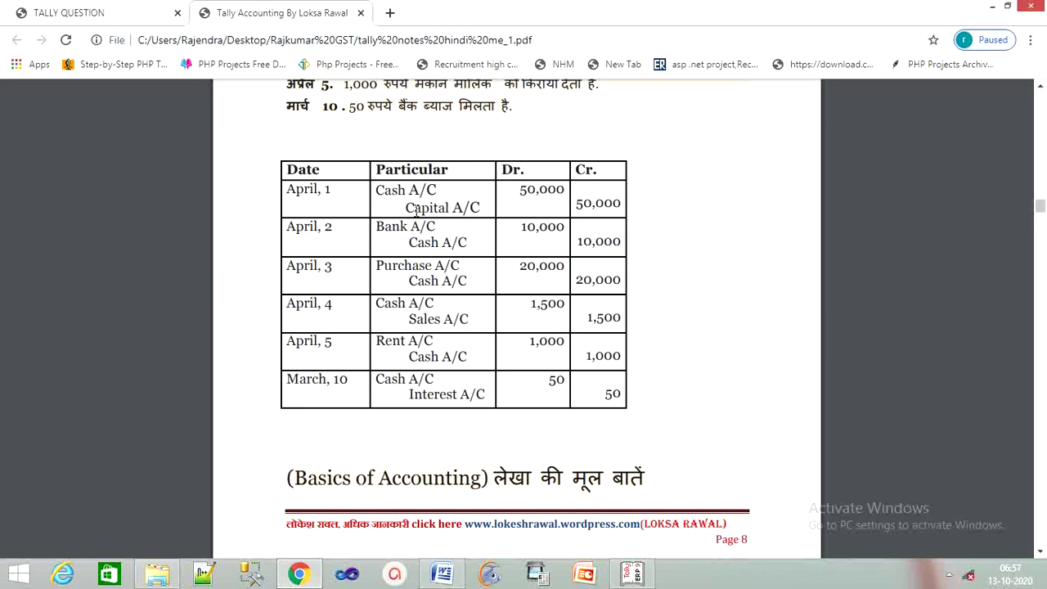
left_click(621, 578)
Create and save a Capital ledger under the Capital Account group.
type("Capit")
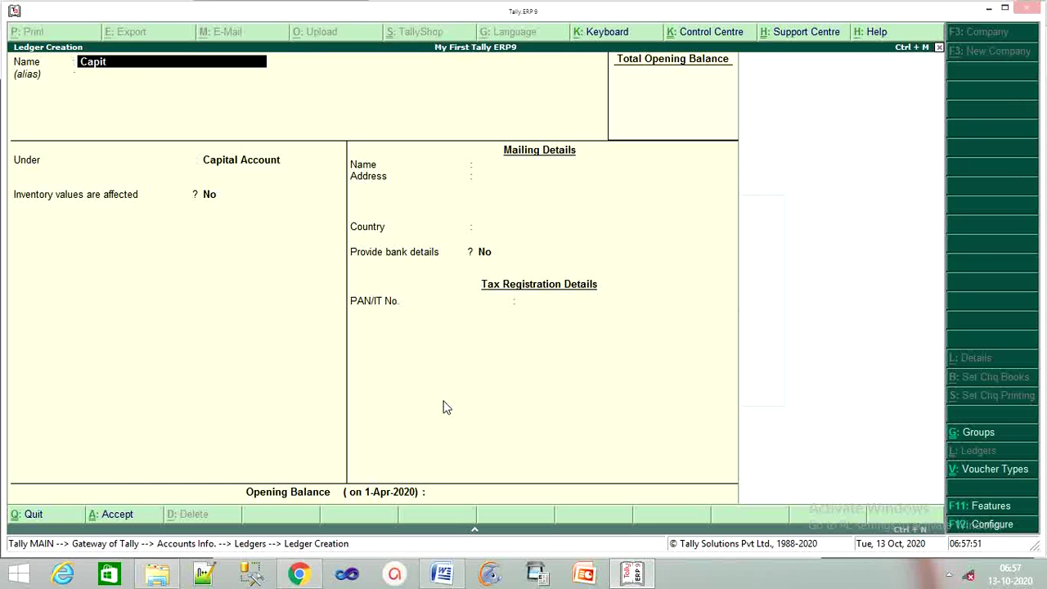
type("al")
key("Return")
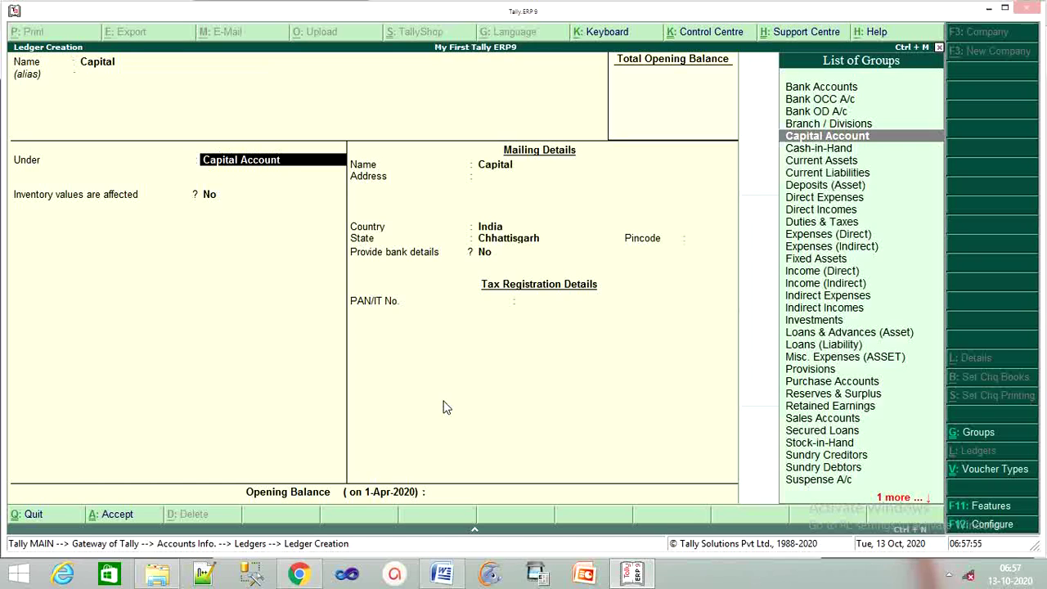
key("Return")
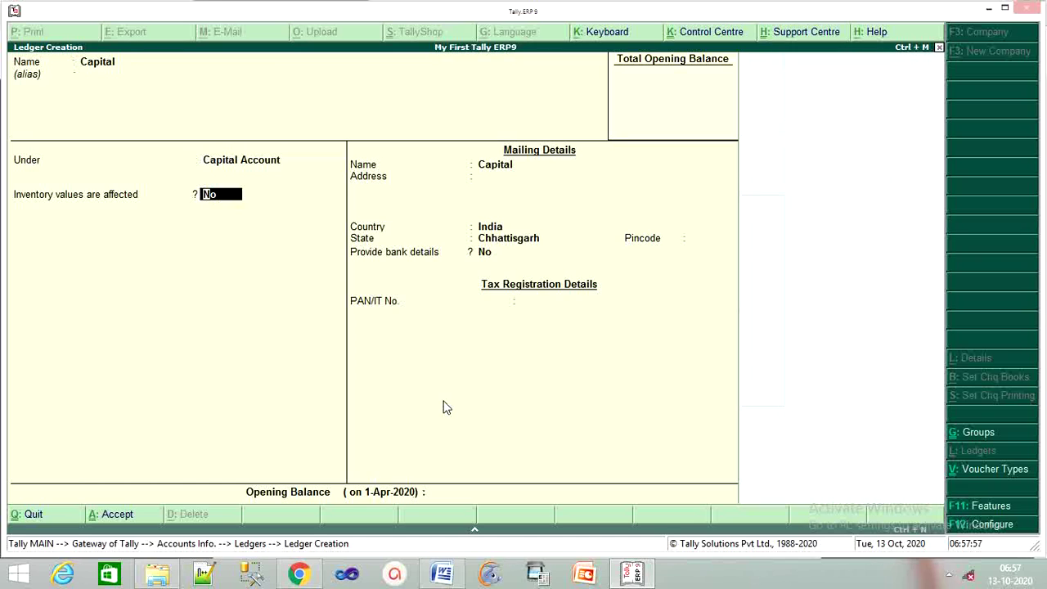
key("Return")
key("Return")
key("Return")
key("Return")
key("Return")
key("Return")
key("Return")
key("Return")
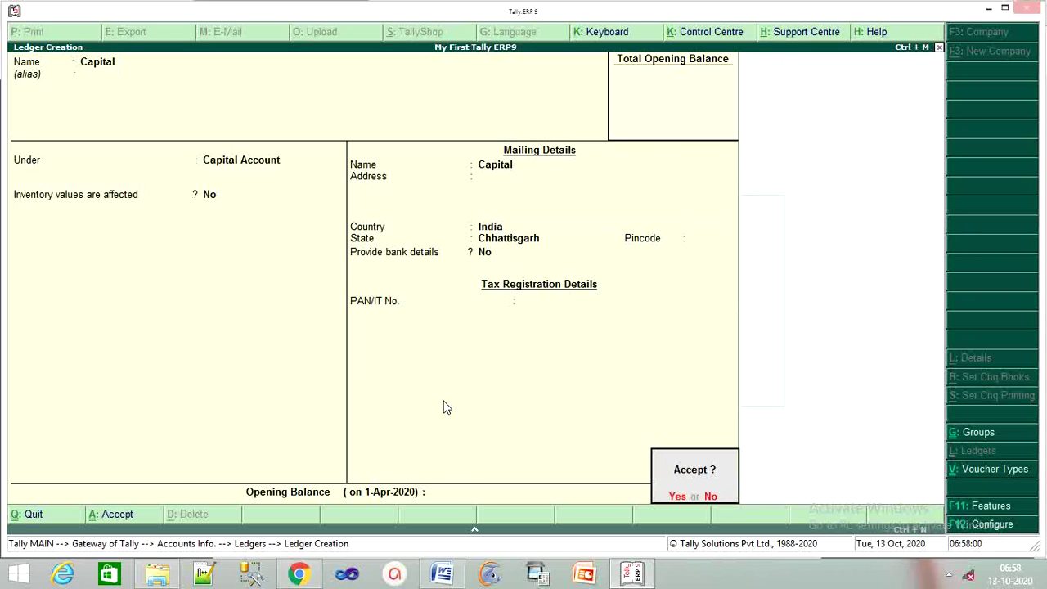
key("Return")
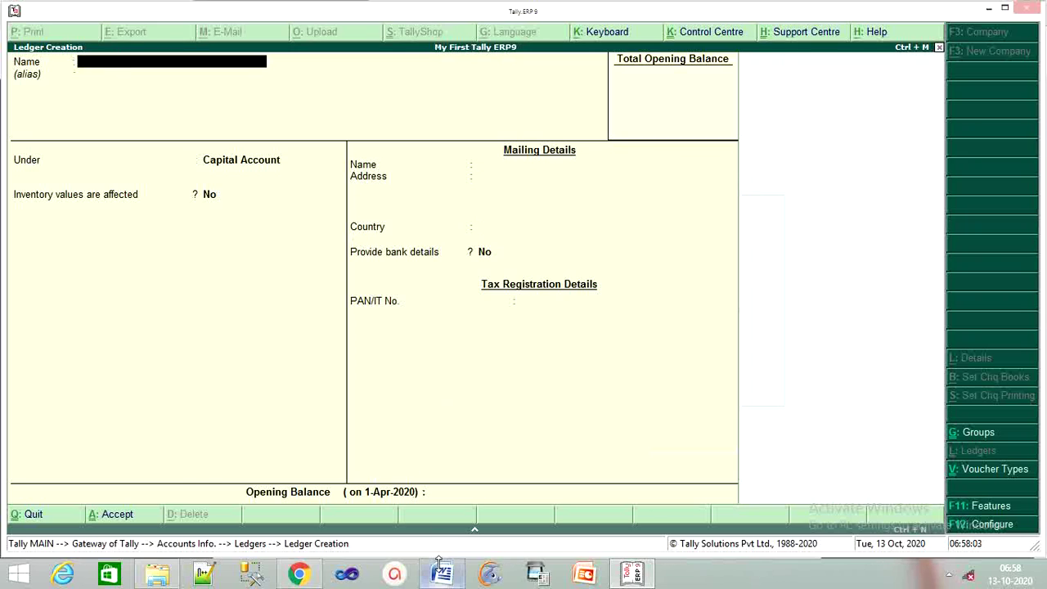
left_click(316, 576)
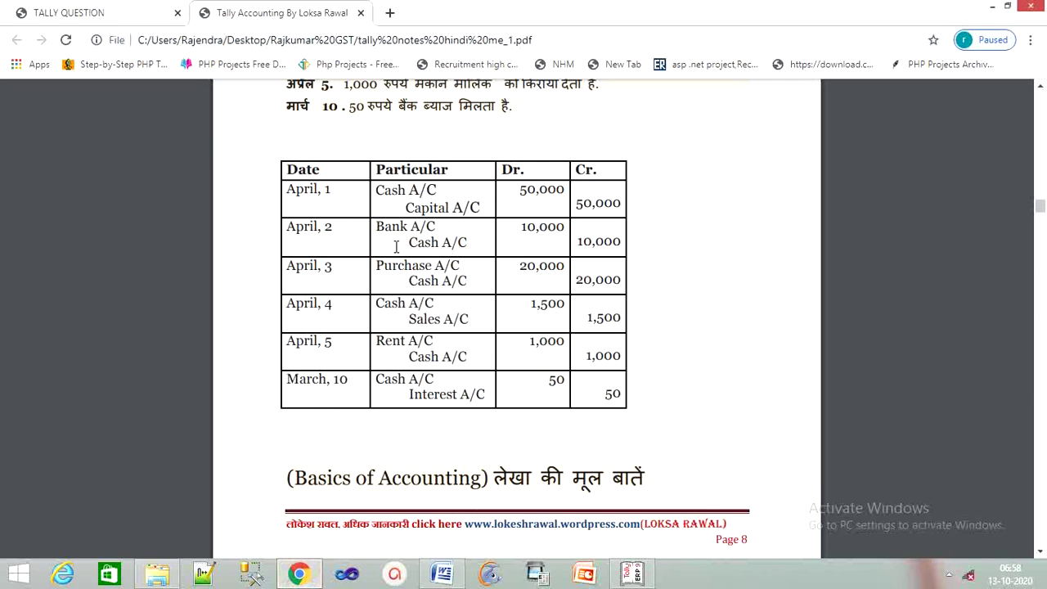
Start a ledger named Bank A/c under the Bank Accounts group.
left_click(632, 573)
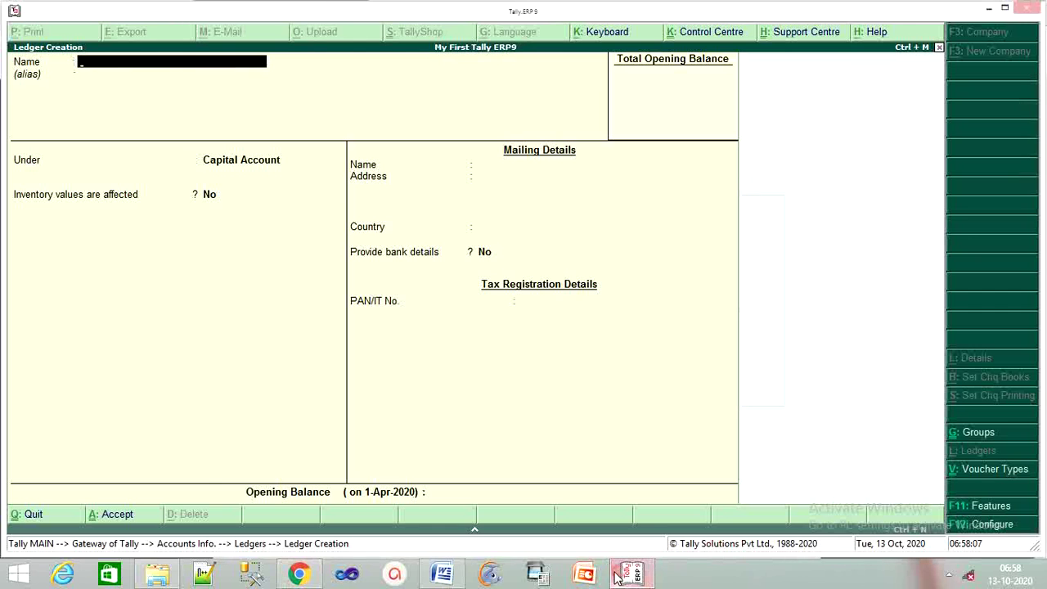
type("Ban")
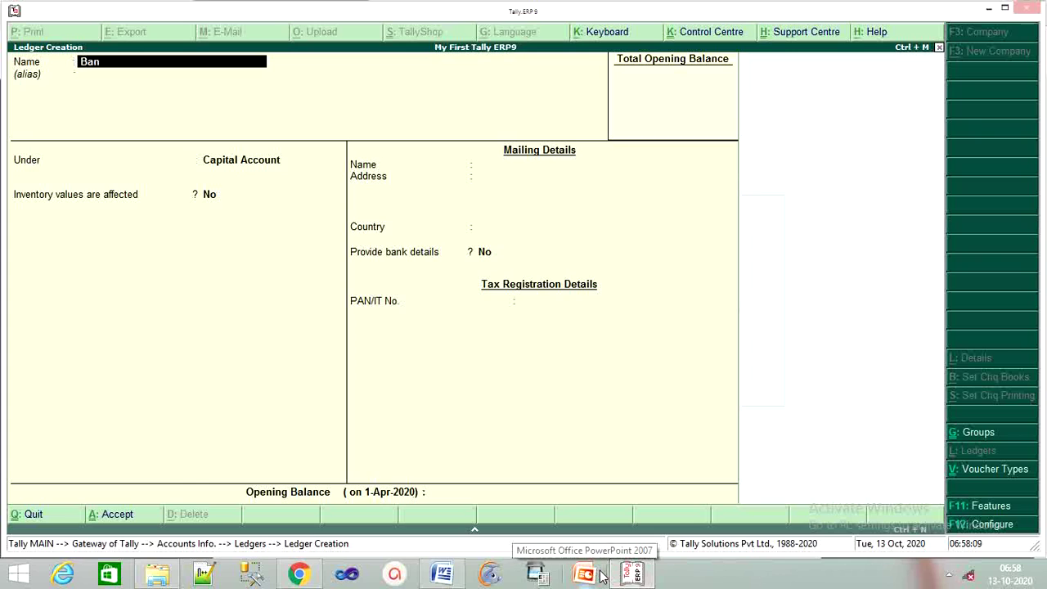
type("k A/c")
key("Return")
key("Return")
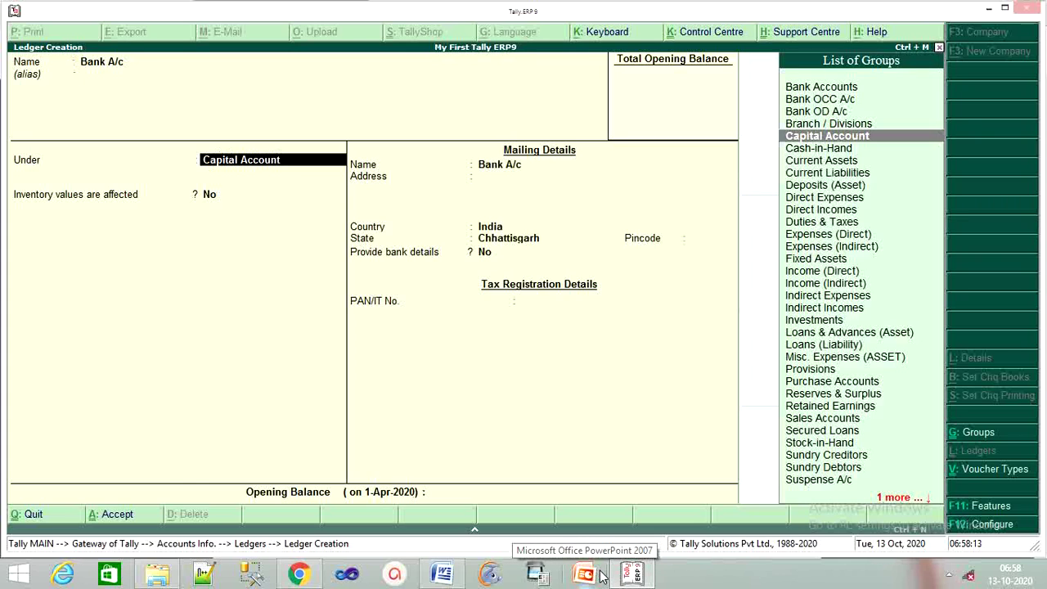
type("Ban")
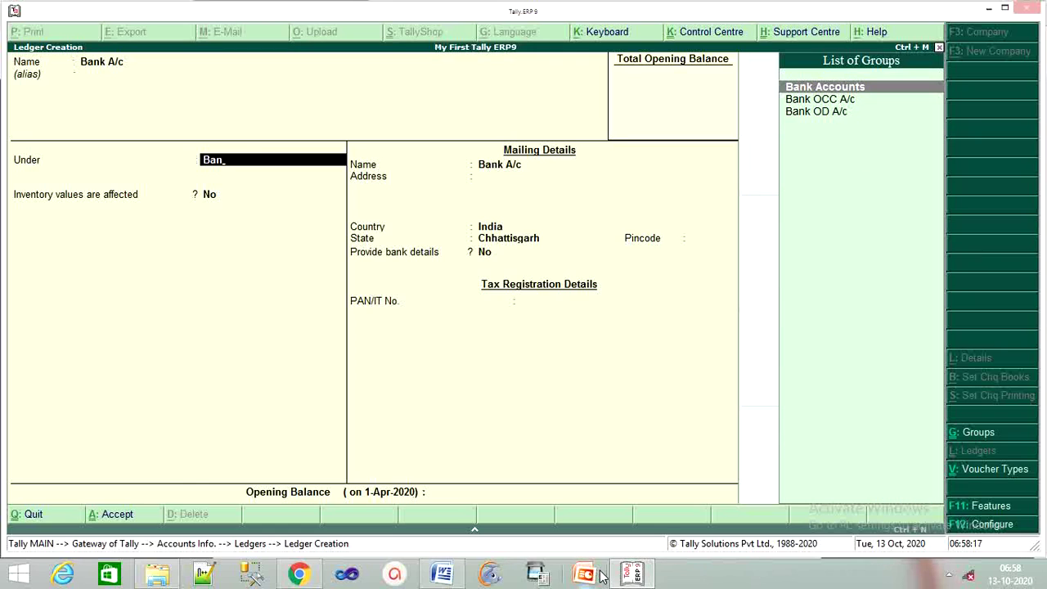
key("Return")
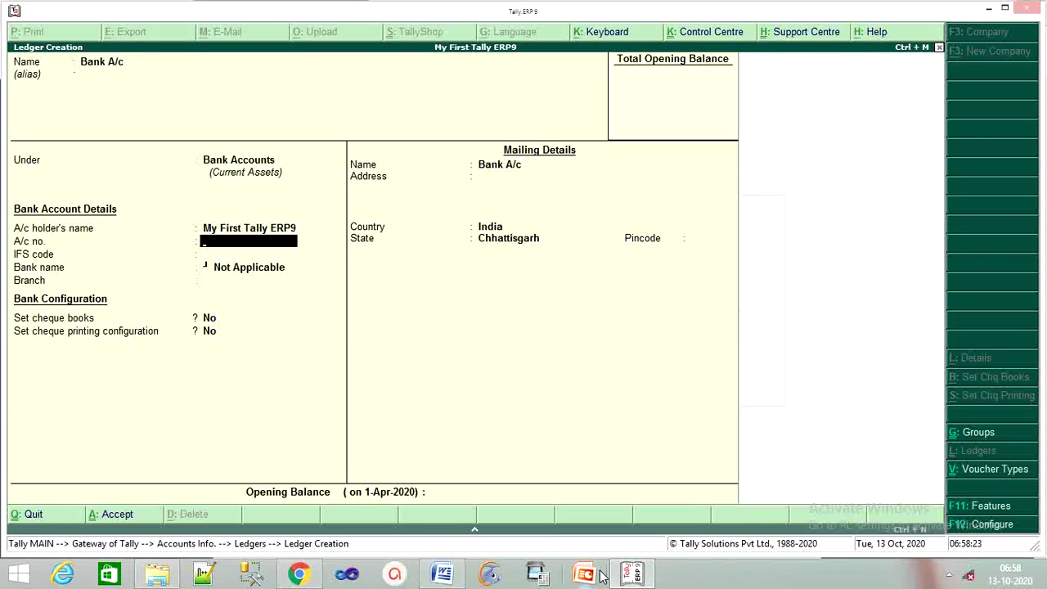
Fill in the account number, IFS code SBIO45A and branch Bilaspur, then save the ledger.
key("BackSpace")
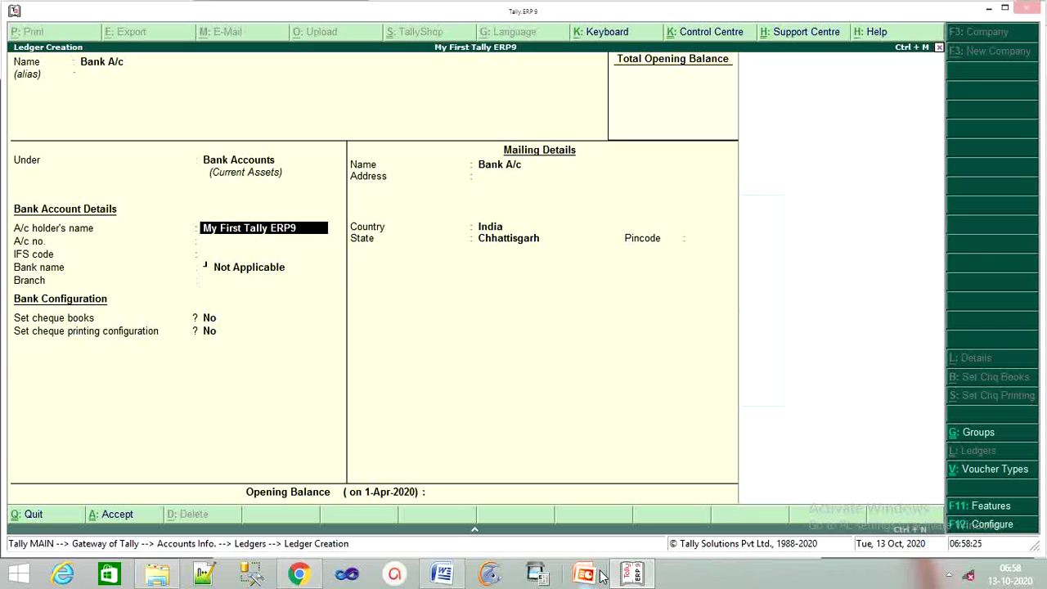
key("Return")
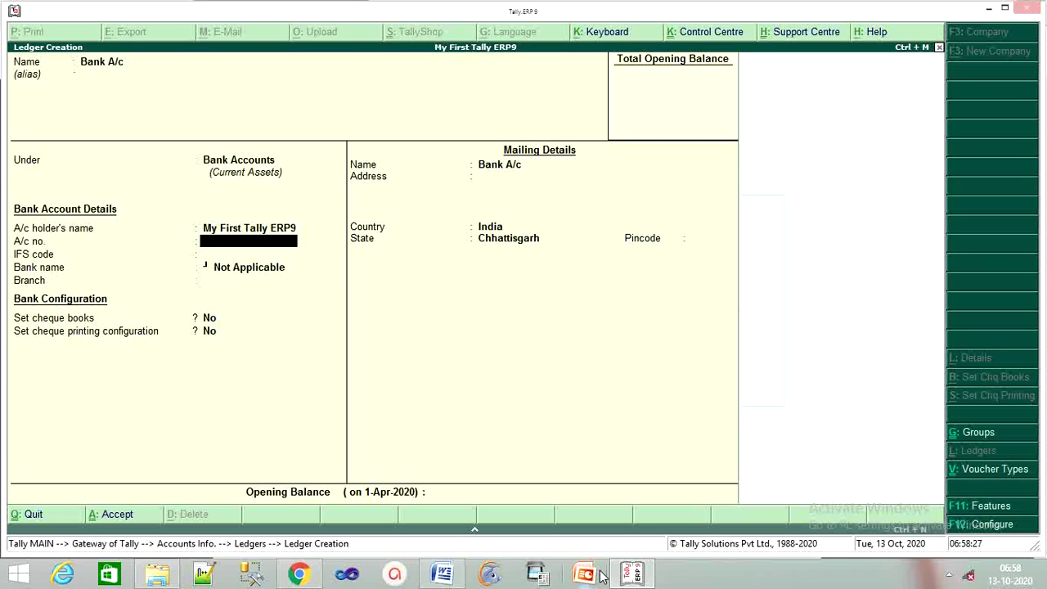
key("Return")
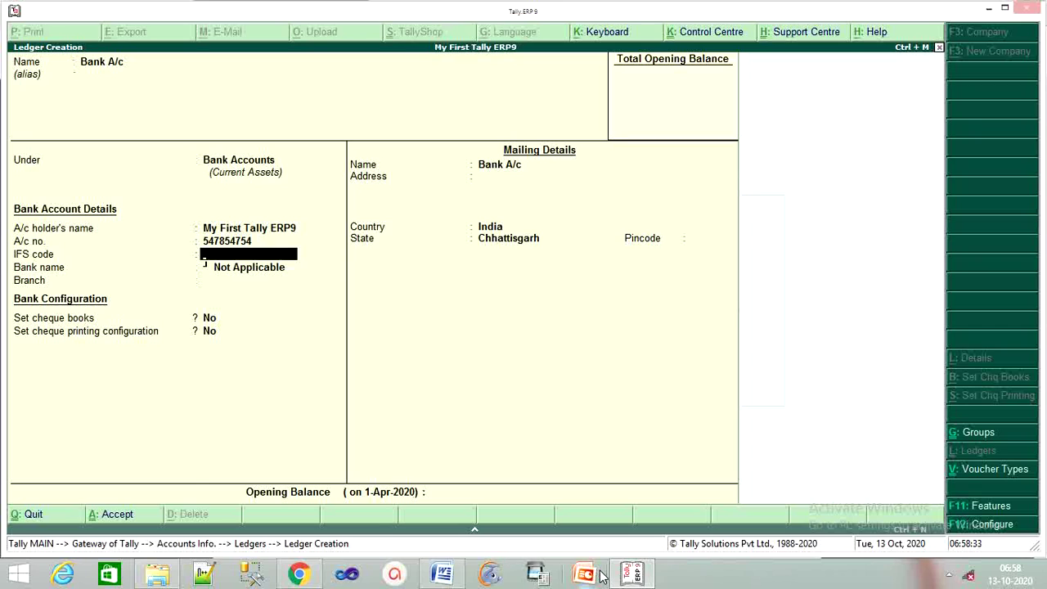
type("SBIO45A")
key("Return")
key("Return")
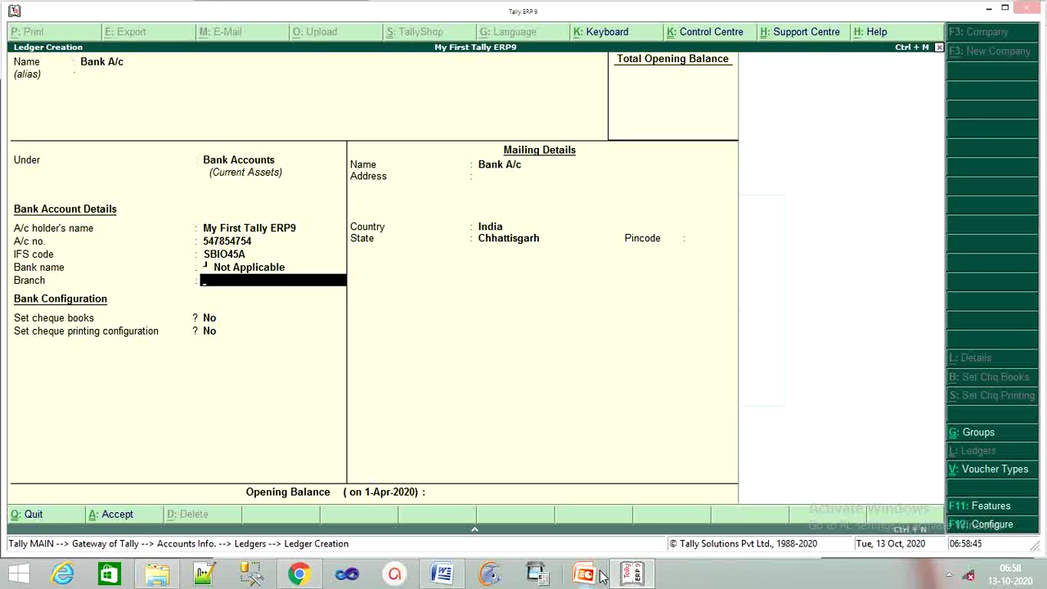
type("Bilaspur")
key("Return")
key("Return")
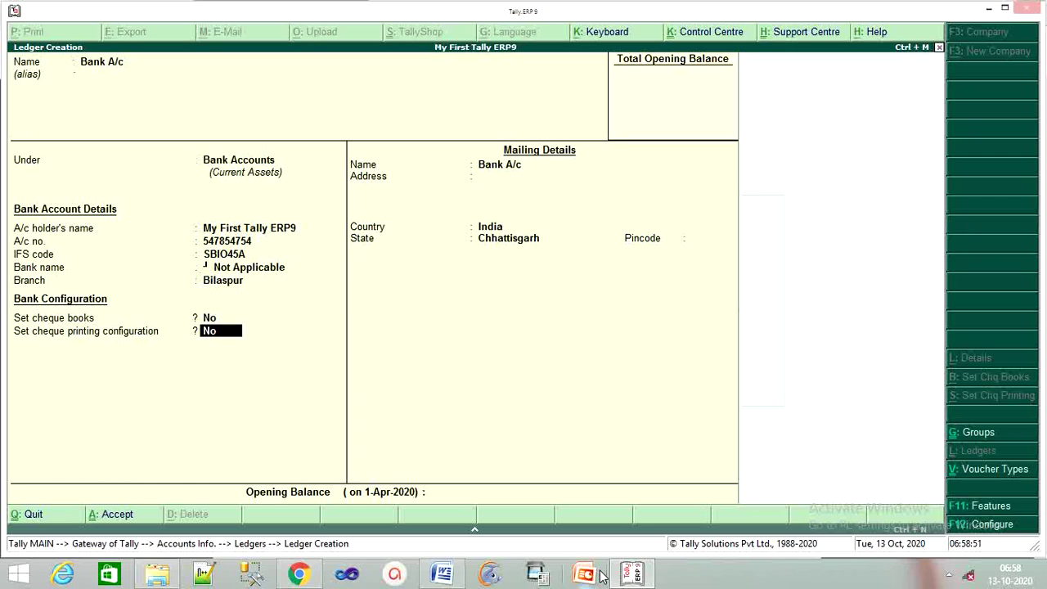
key("Return")
key("Return")
key("Return")
key("Return")
key("Return")
key("Return")
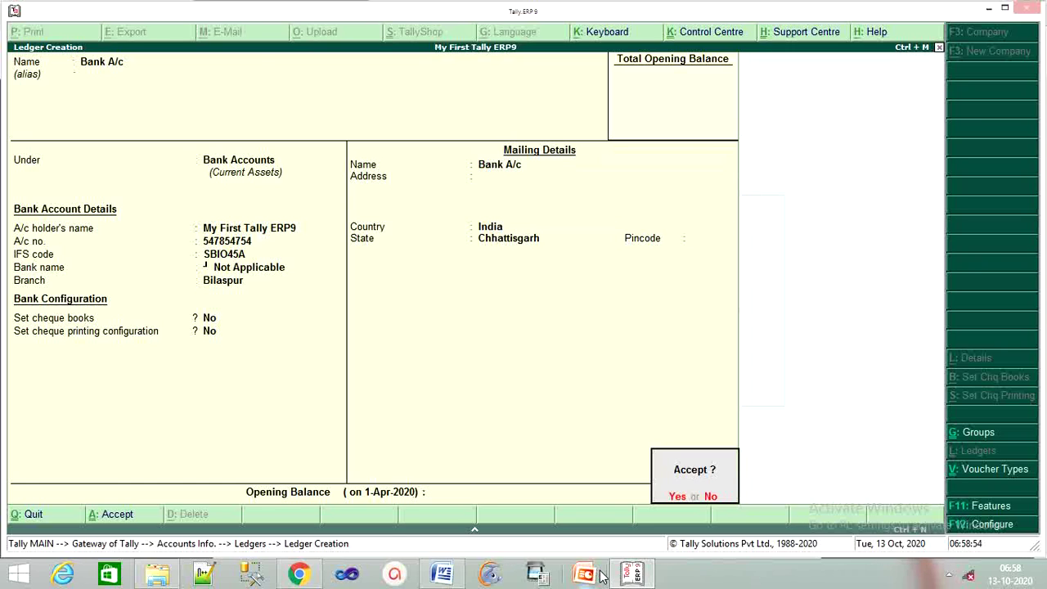
key("Return")
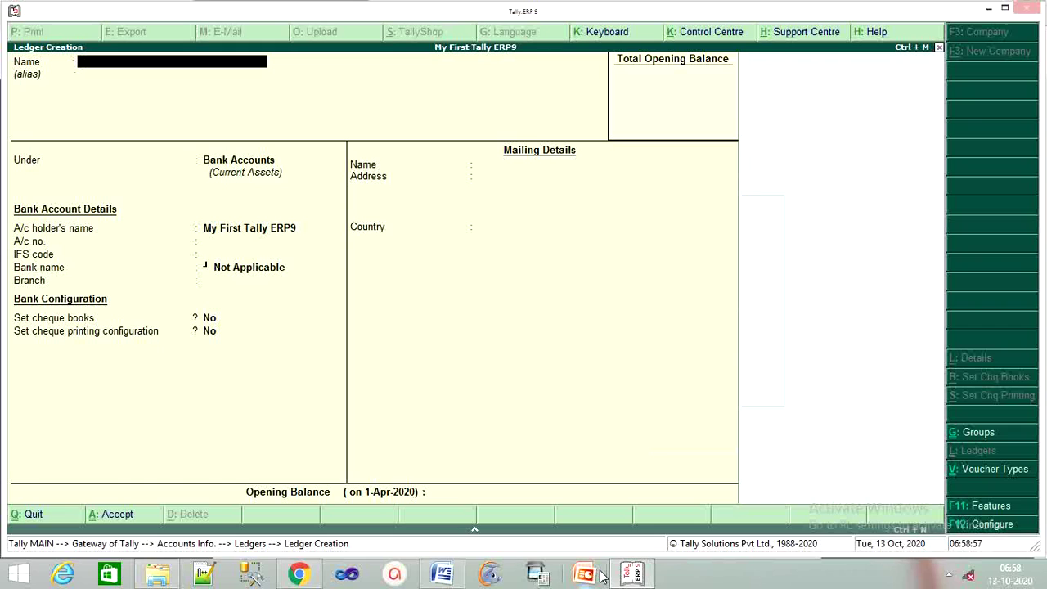
After checking the PDF, create a Purchase ledger under Purchase Accounts and save it.
left_click(301, 575)
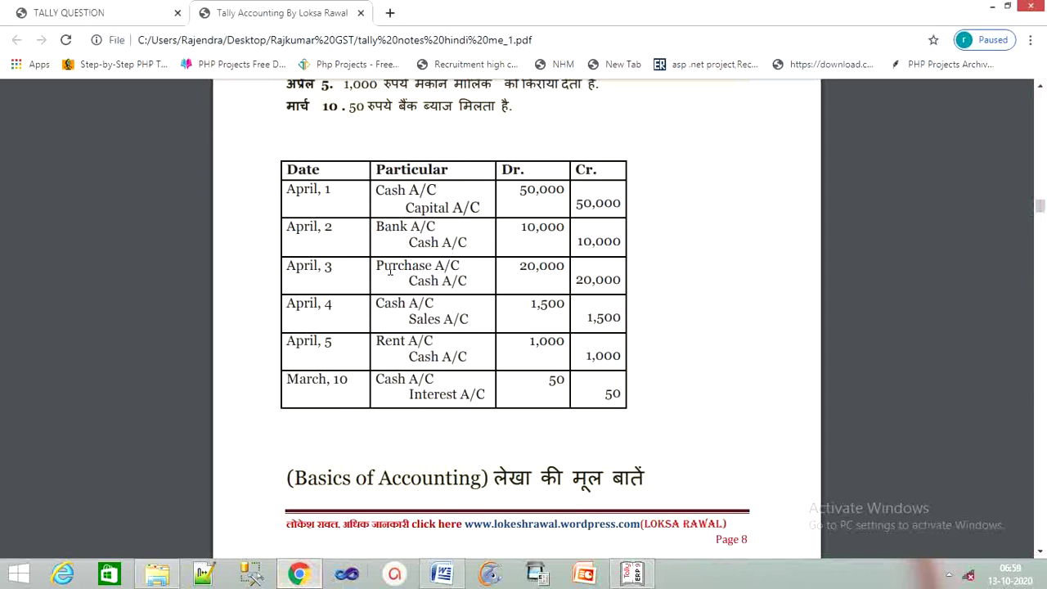
left_click(637, 577)
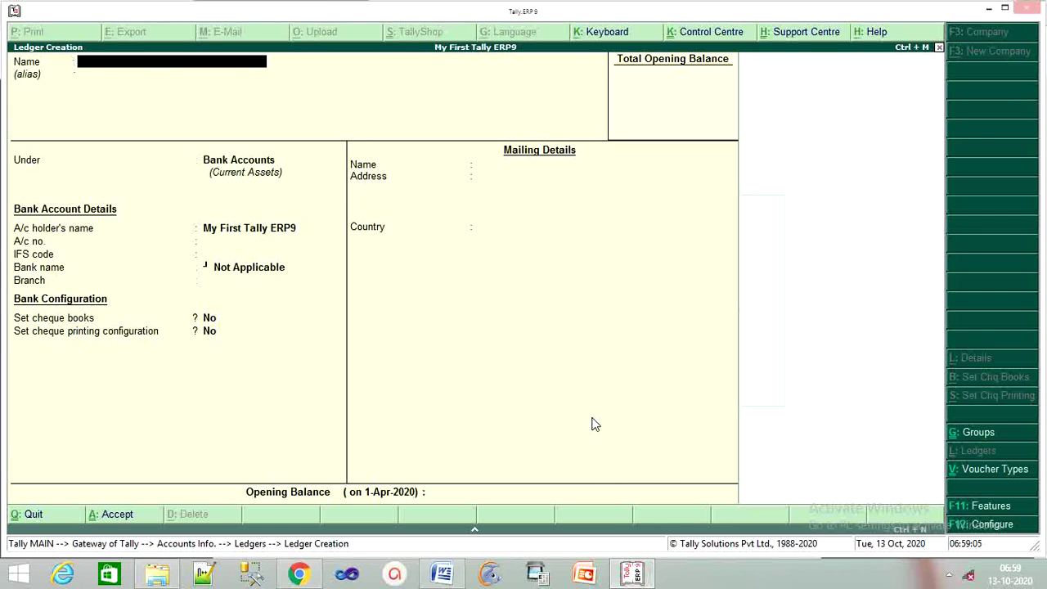
type("Purchasew")
key("BackSpace")
key("Return")
key("Return")
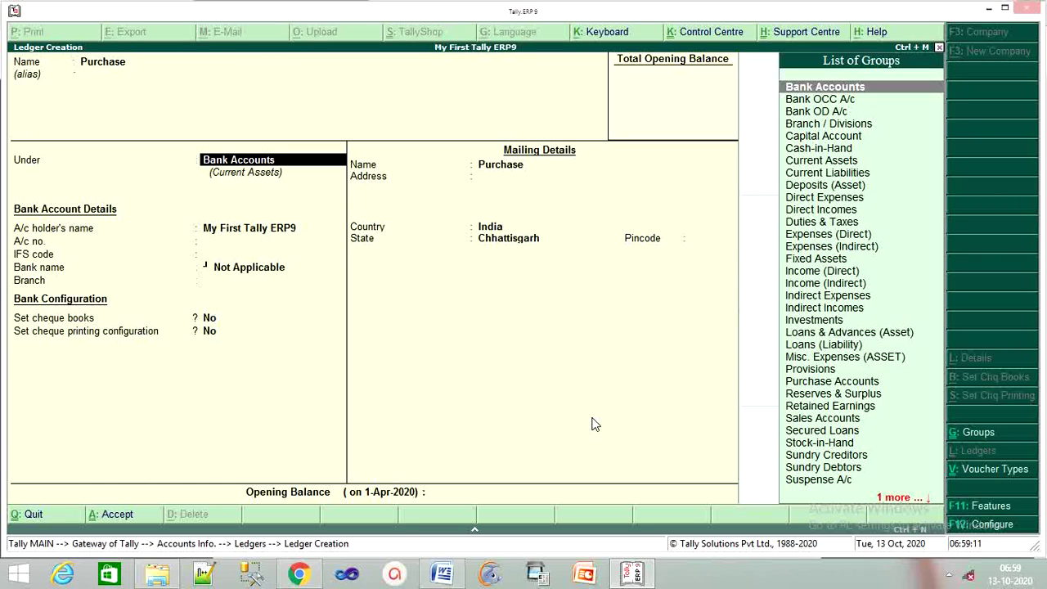
type("Purchase")
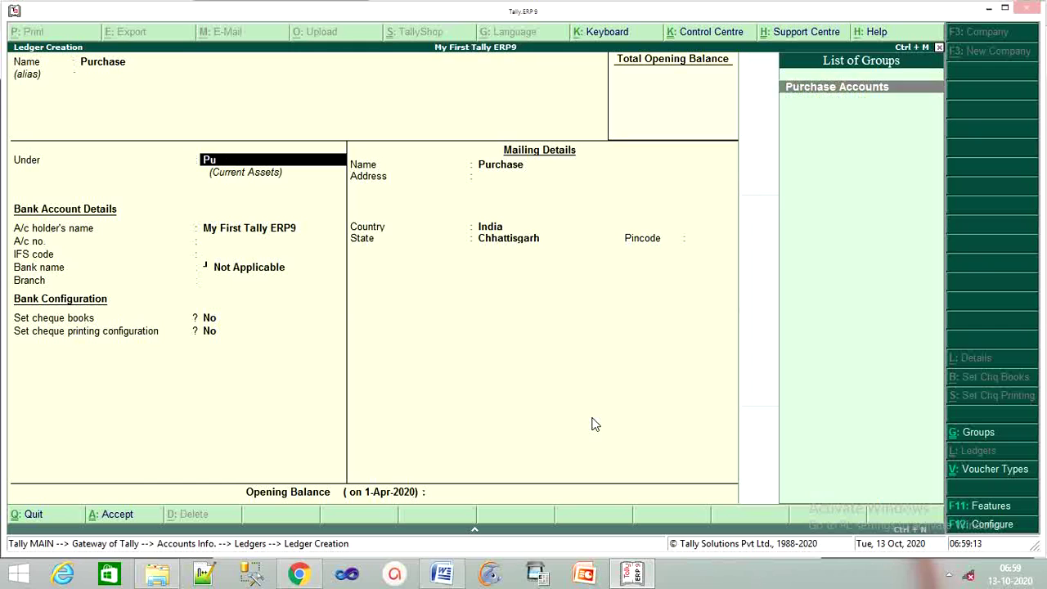
key("Return")
key("Return")
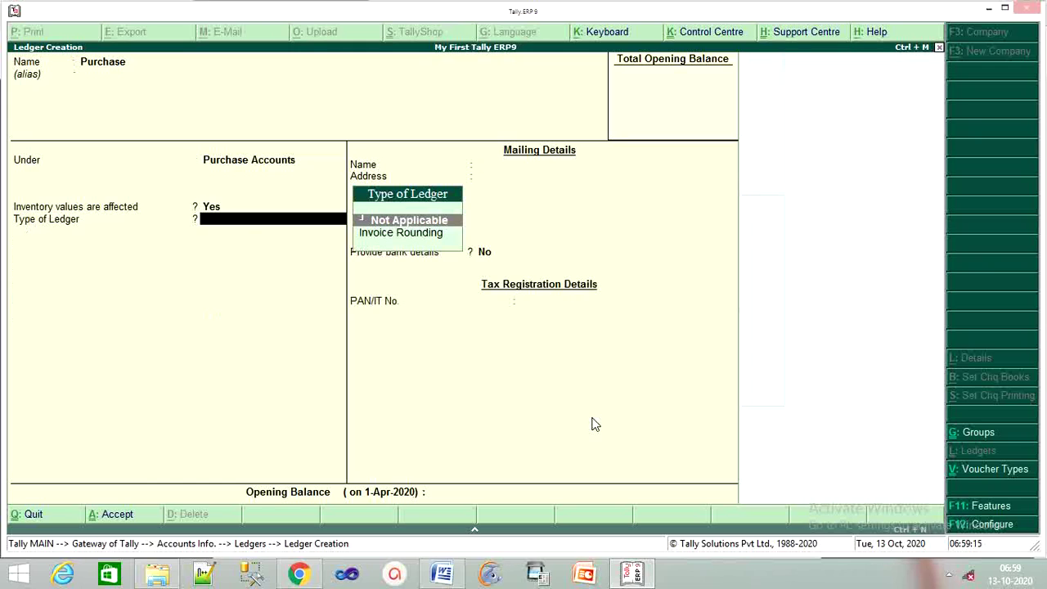
key("Return")
key("Return")
key("Return")
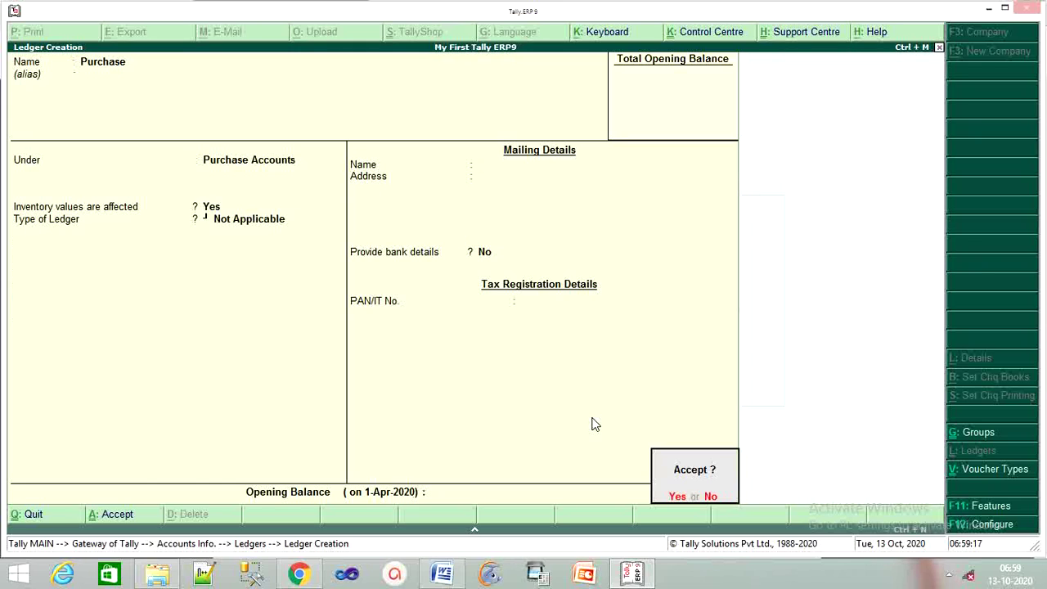
key("Return")
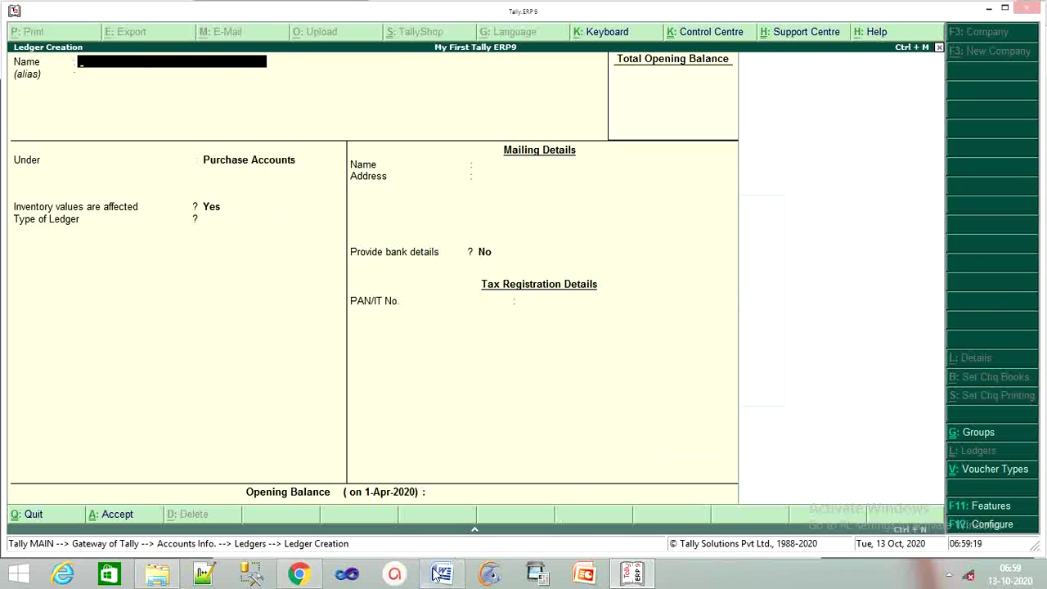
Create a Sales ledger under the Sales Accounts group.
left_click(299, 574)
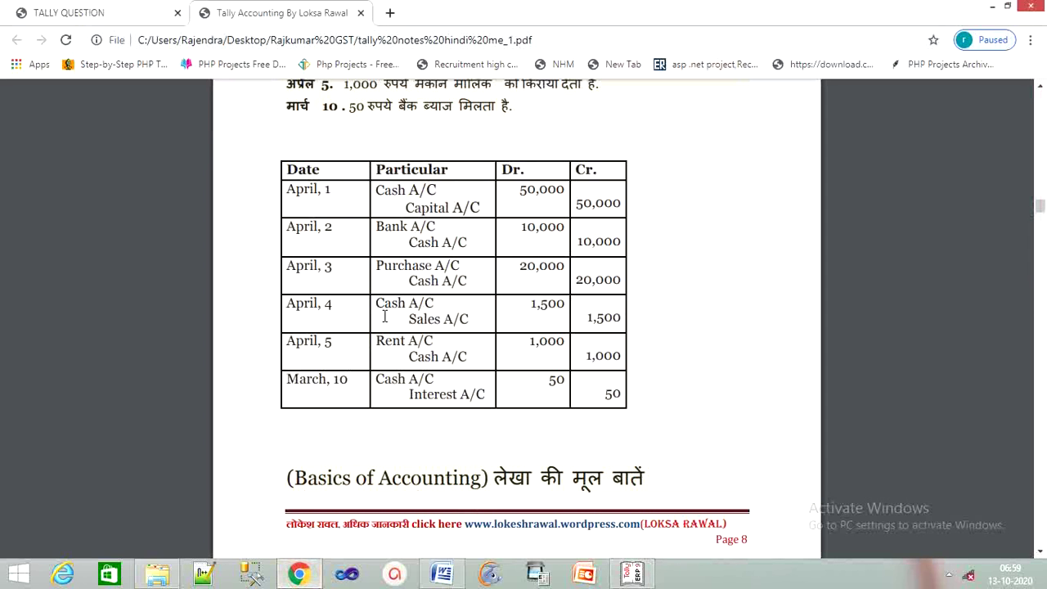
left_click(632, 575)
type("Sales")
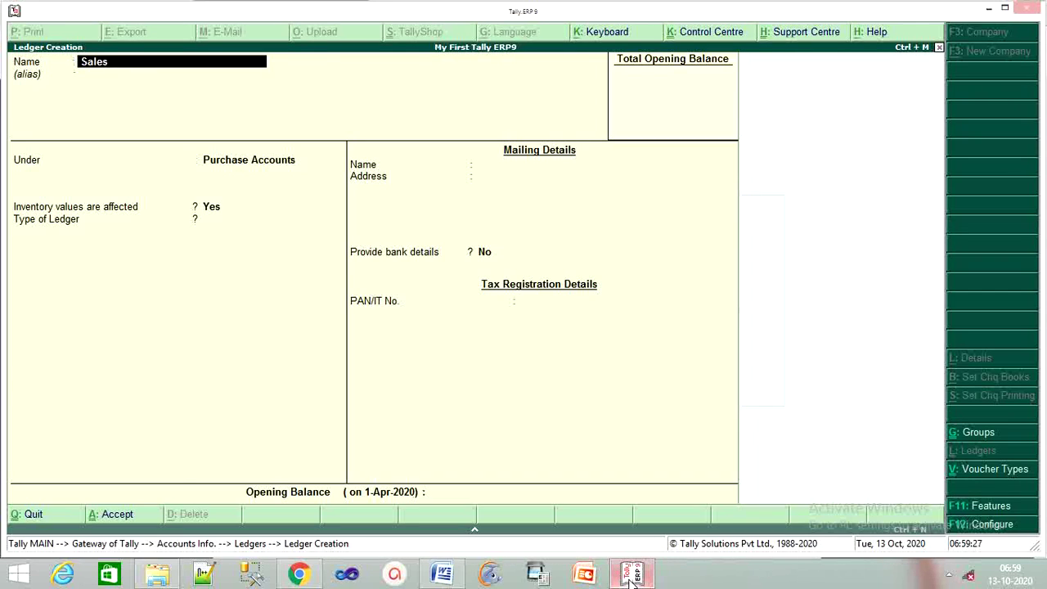
key("Return")
key("Return")
type("Sa")
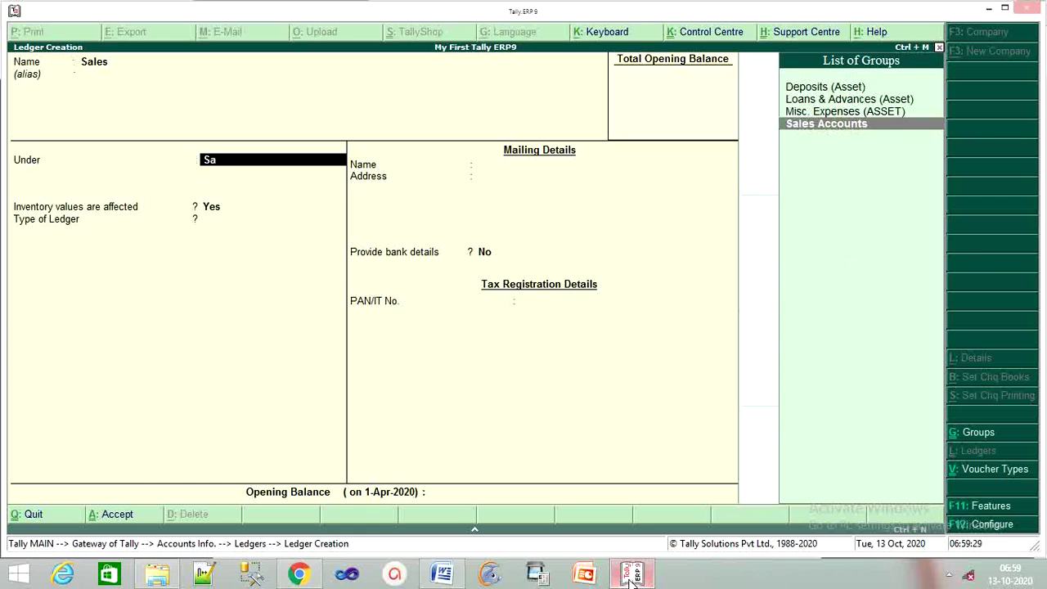
key("Return")
key("Return")
key("Return")
key("Return")
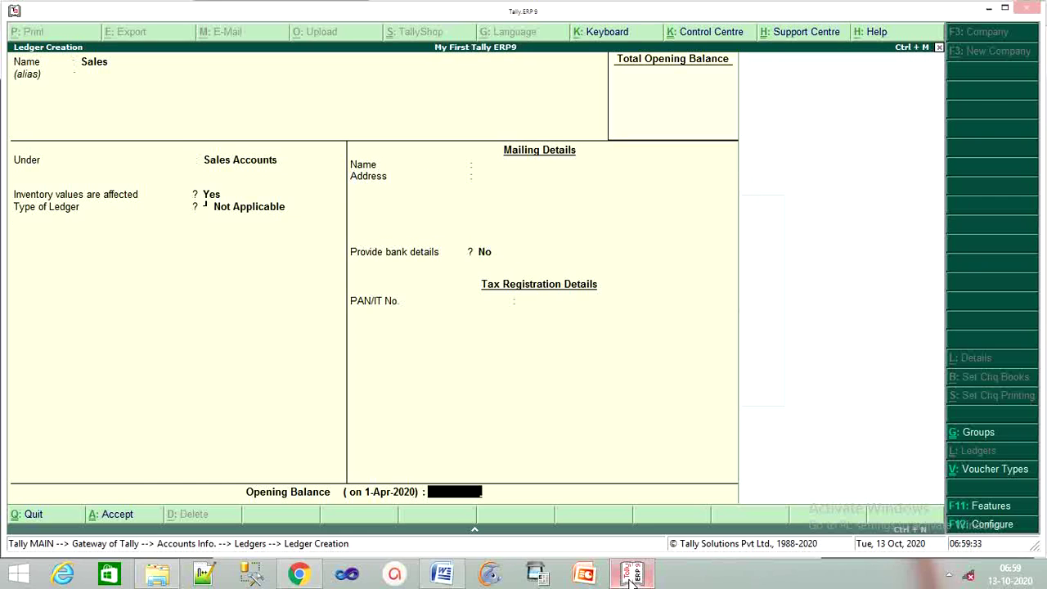
key("Return")
key("Return")
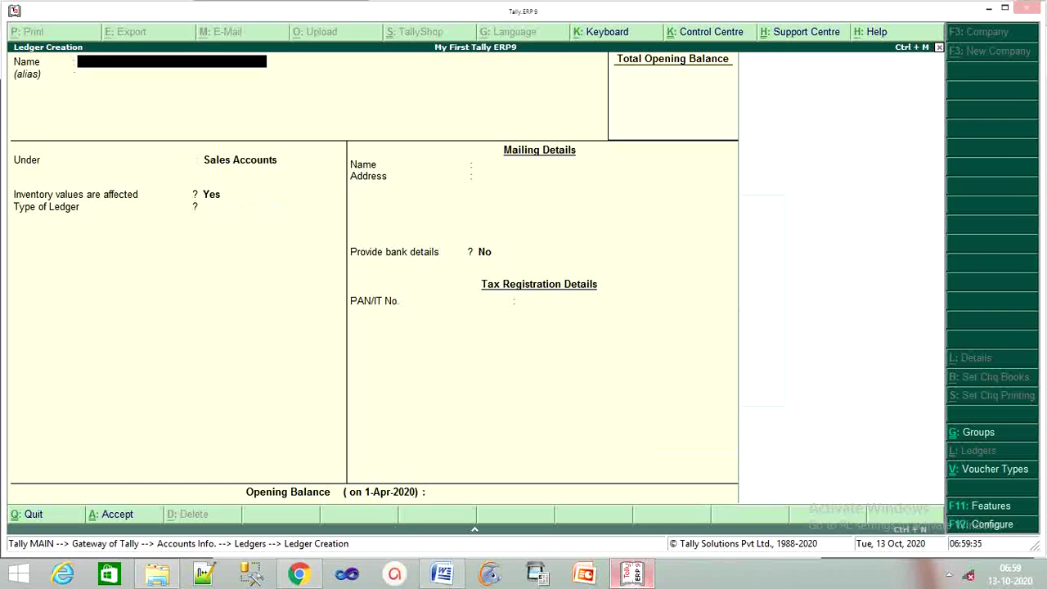
Create and save a ledger named Rent under Indirect Expenses, checking the PDF first.
left_click(299, 575)
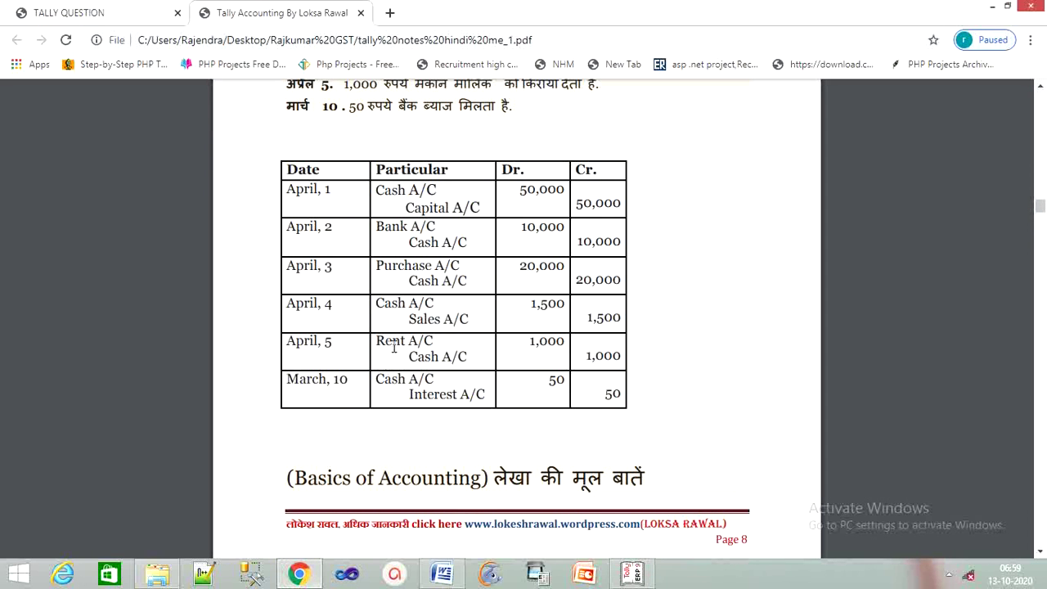
left_click(632, 575)
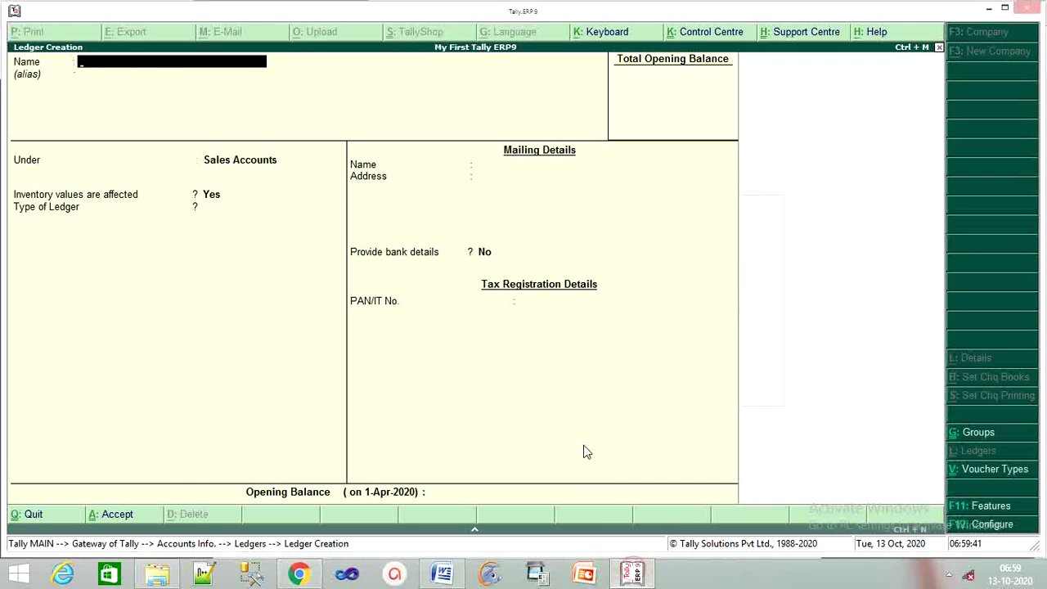
type("Rent")
key("Return")
key("Return")
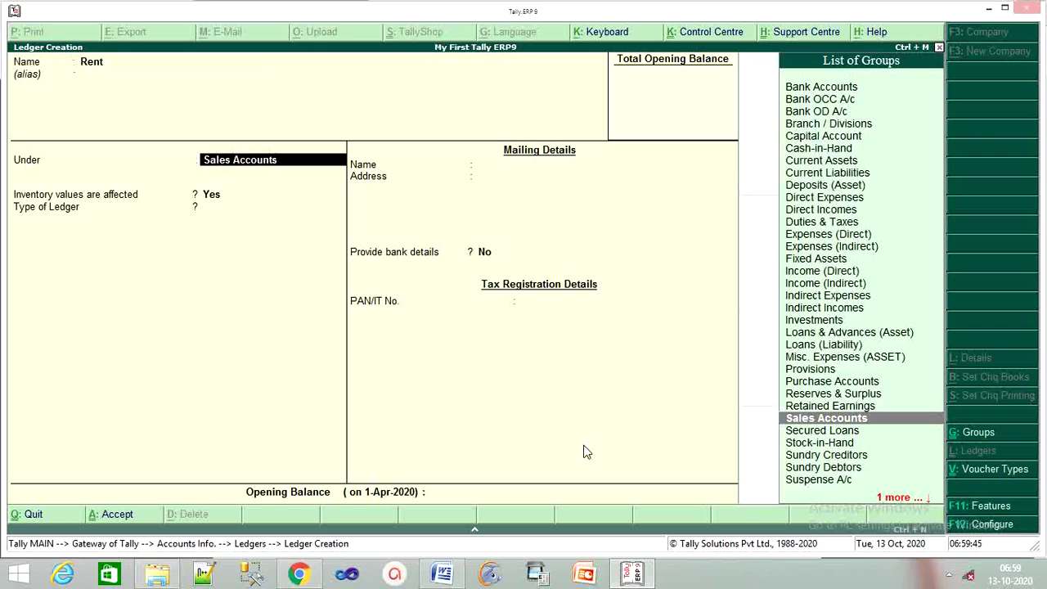
type("In")
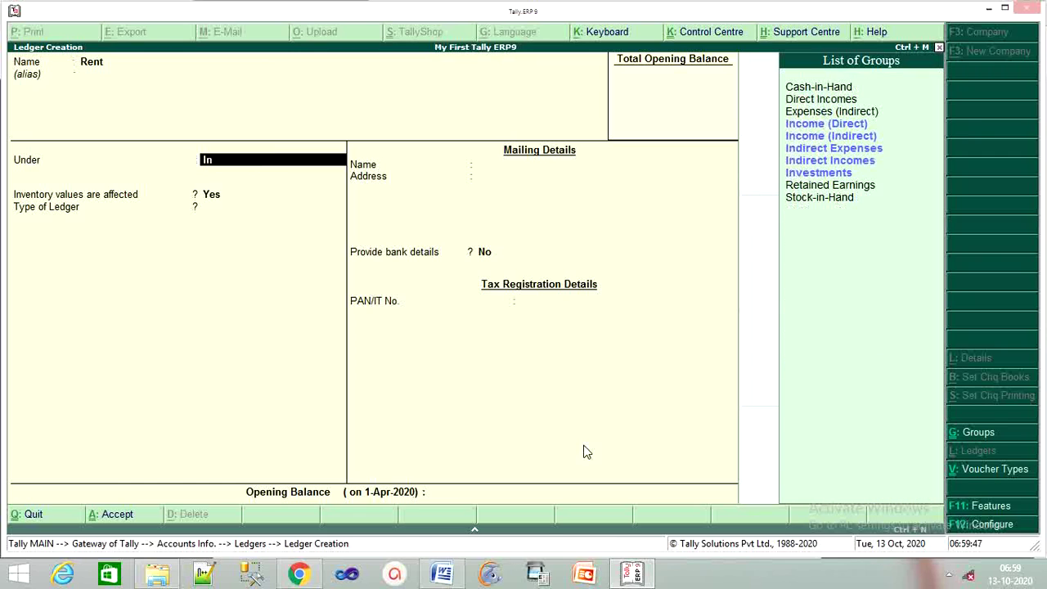
type("dir")
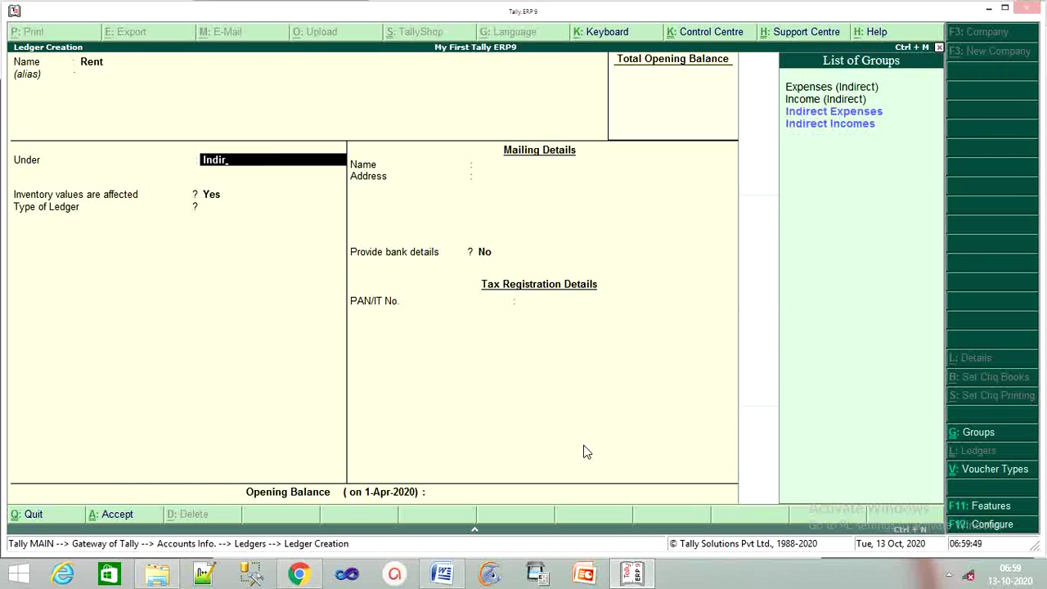
key("Down")
key("Up")
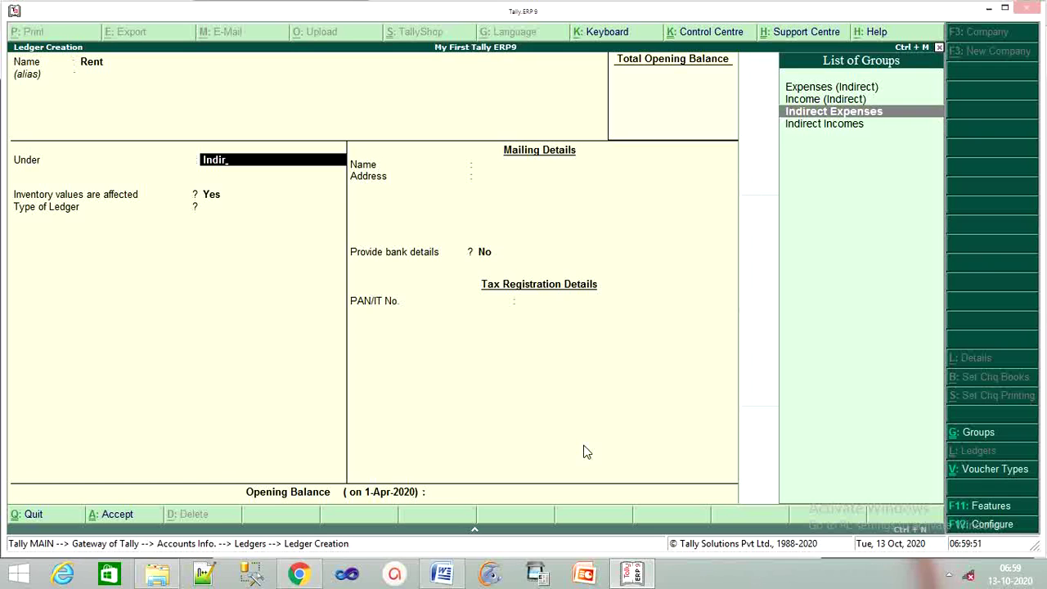
key("Return")
key("Return")
key("Return")
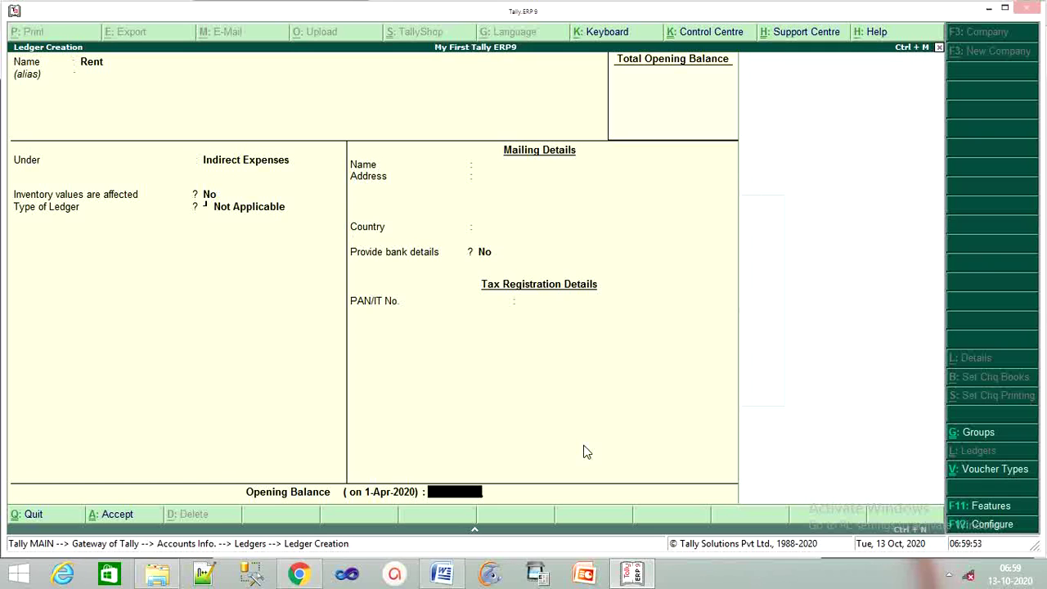
key("Return")
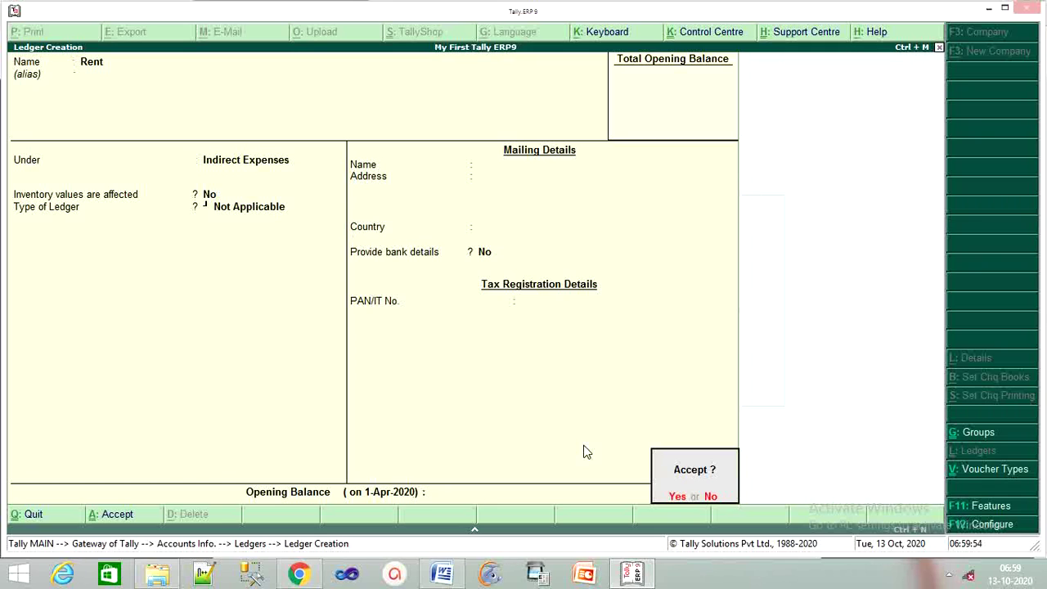
key("Return")
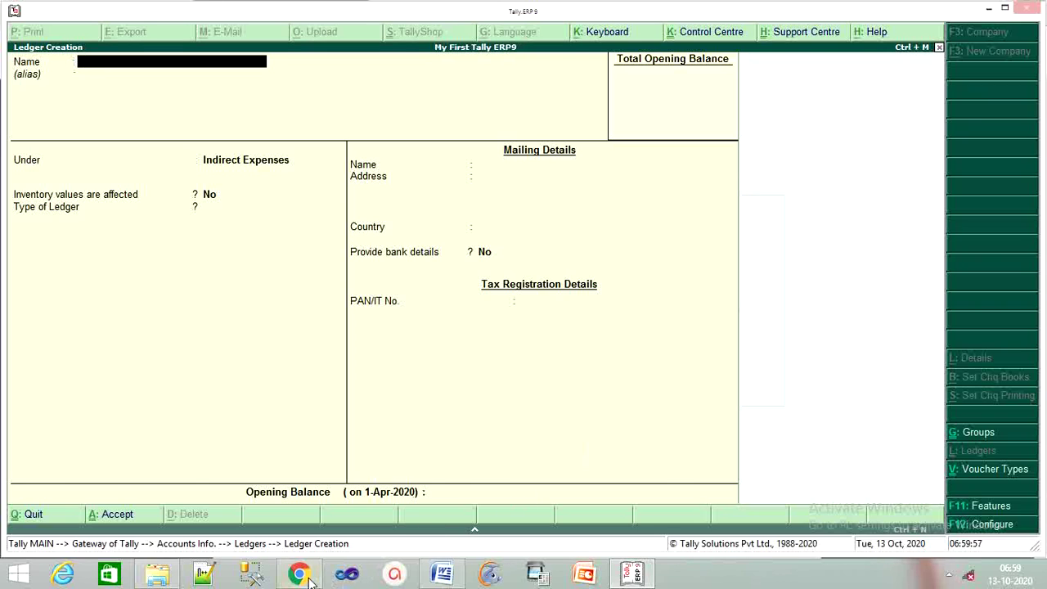
left_click(299, 574)
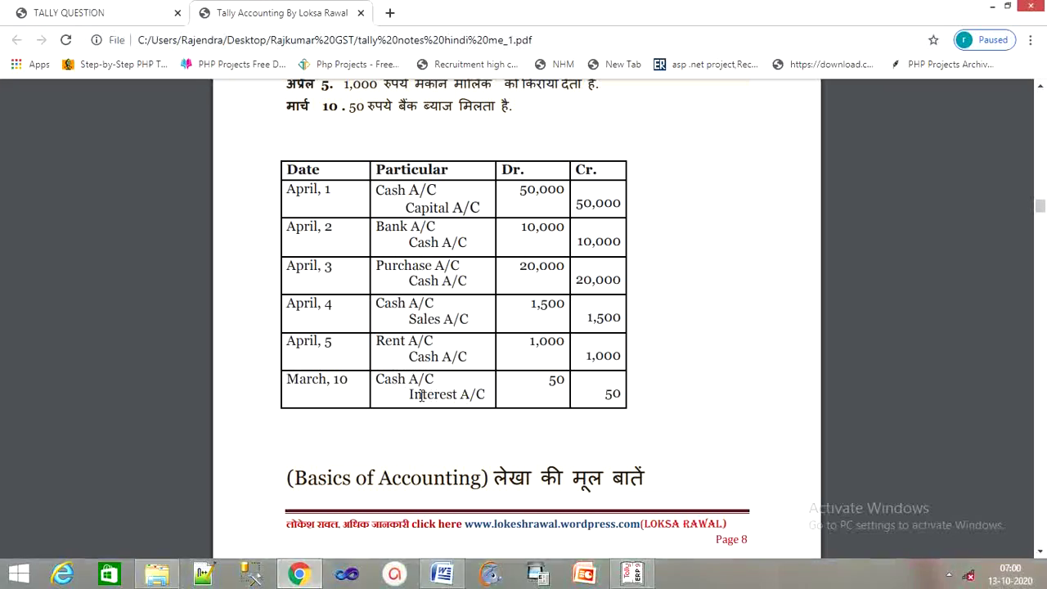
Create a ledger named 'Intrest' under Indirect Incomes and confirm saving it.
left_click(631, 573)
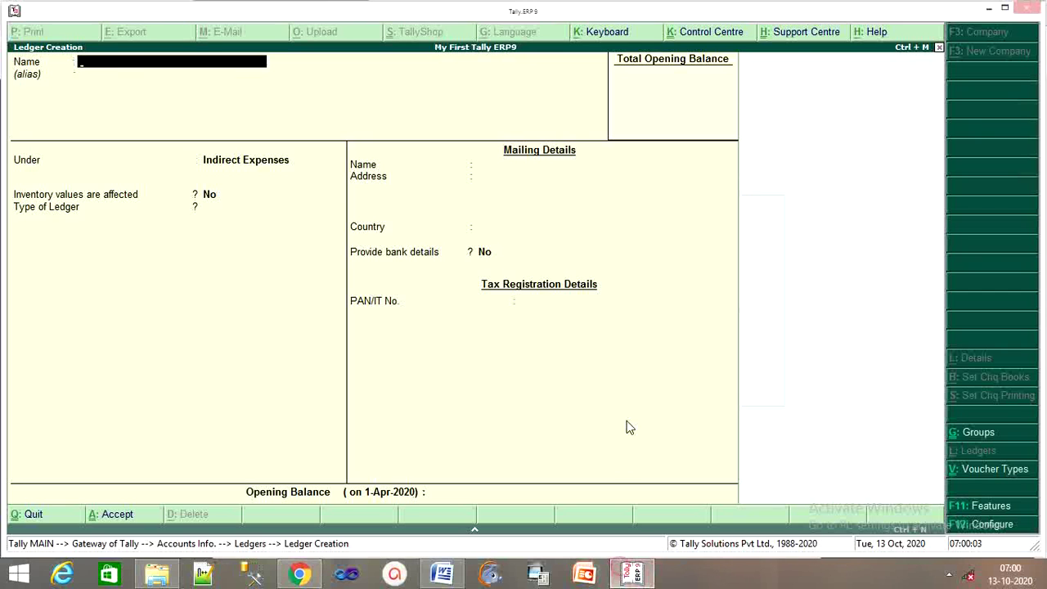
type("Inrest")
key("BackSpace")
key("BackSpace")
key("BackSpace")
key("BackSpace")
key("BackSpace")
type("ntres")
key("Return")
key("Return")
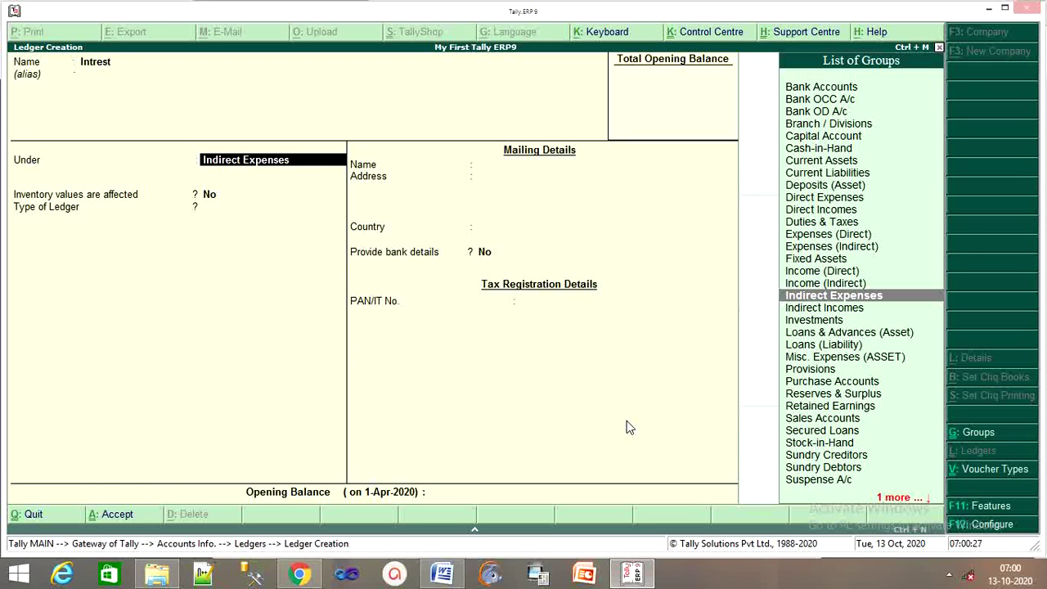
type("In")
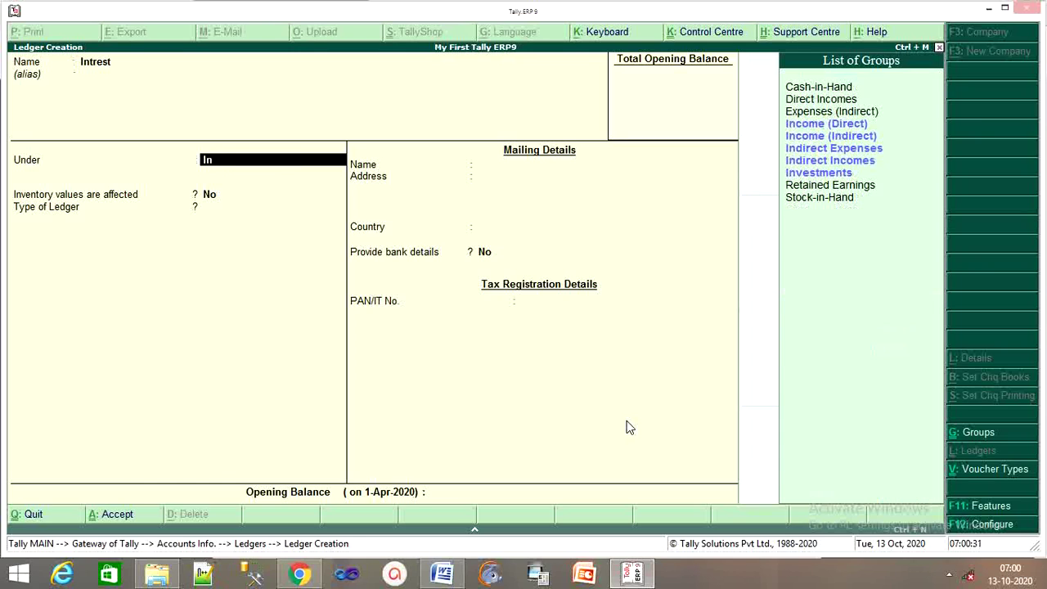
key("Down")
key("Down")
key("Up")
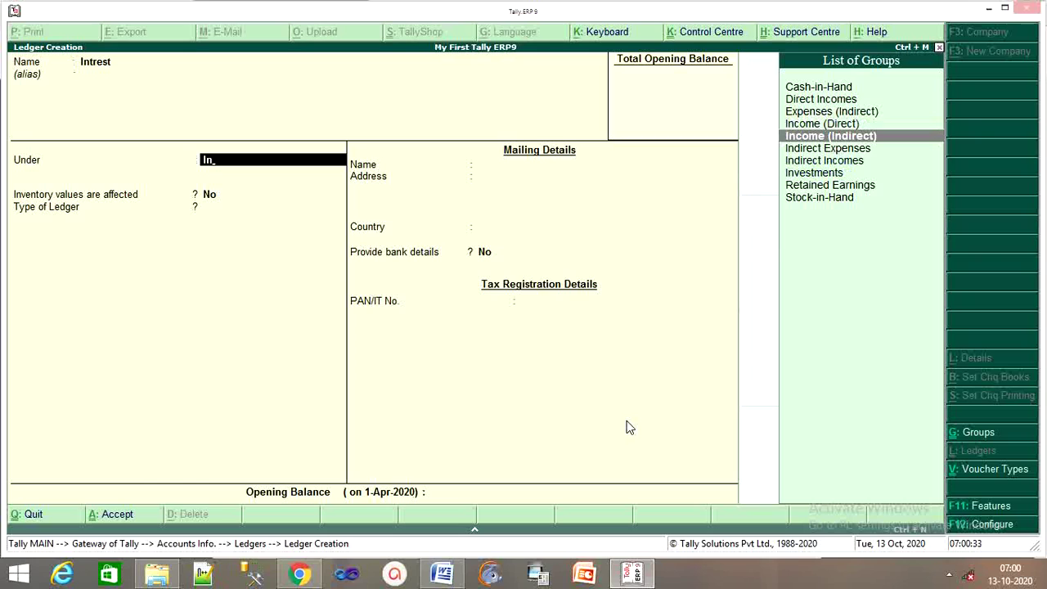
key("Return")
key("Return")
key("Return")
key("Return")
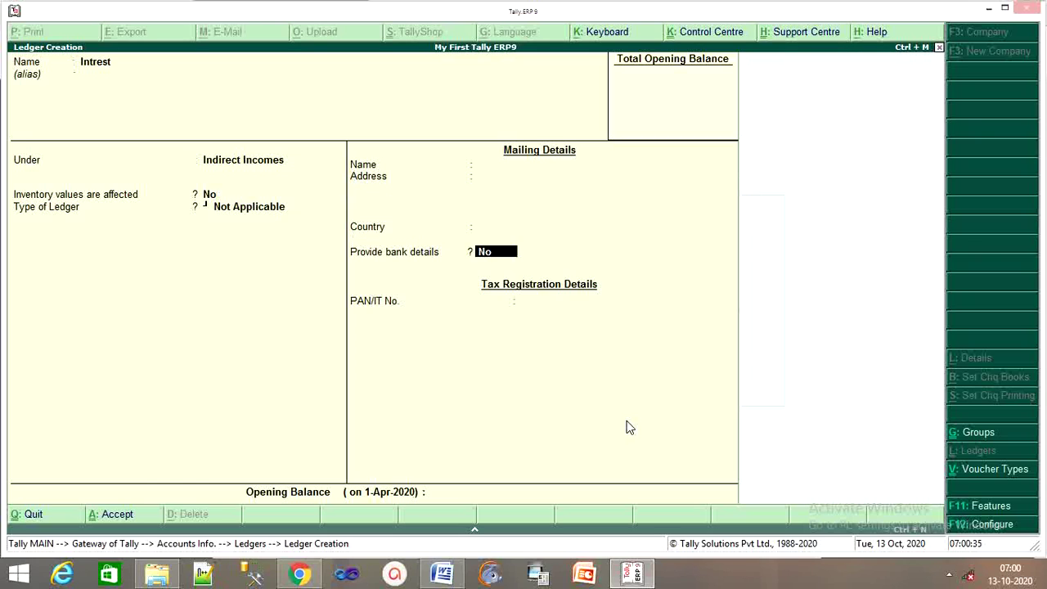
key("Return")
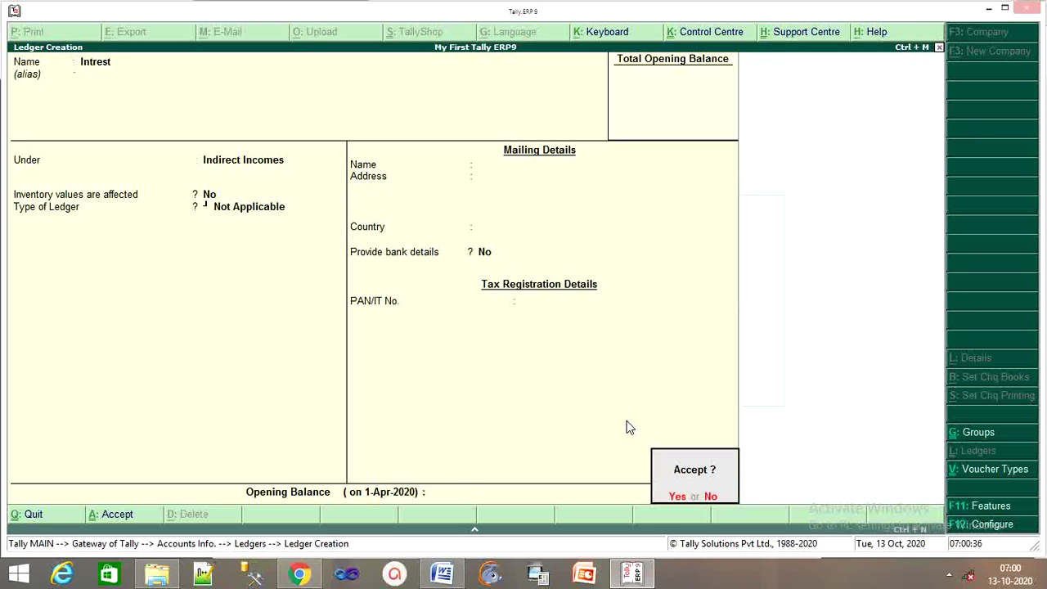
key("Return")
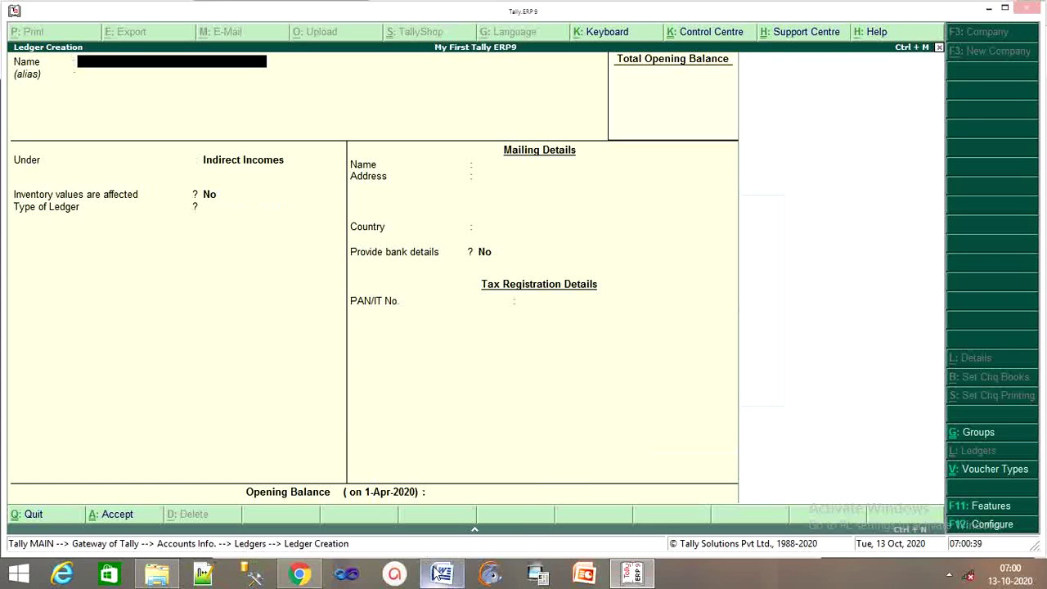
Check the journal entries PDF, then return to Tally.
mouse_move(300, 573)
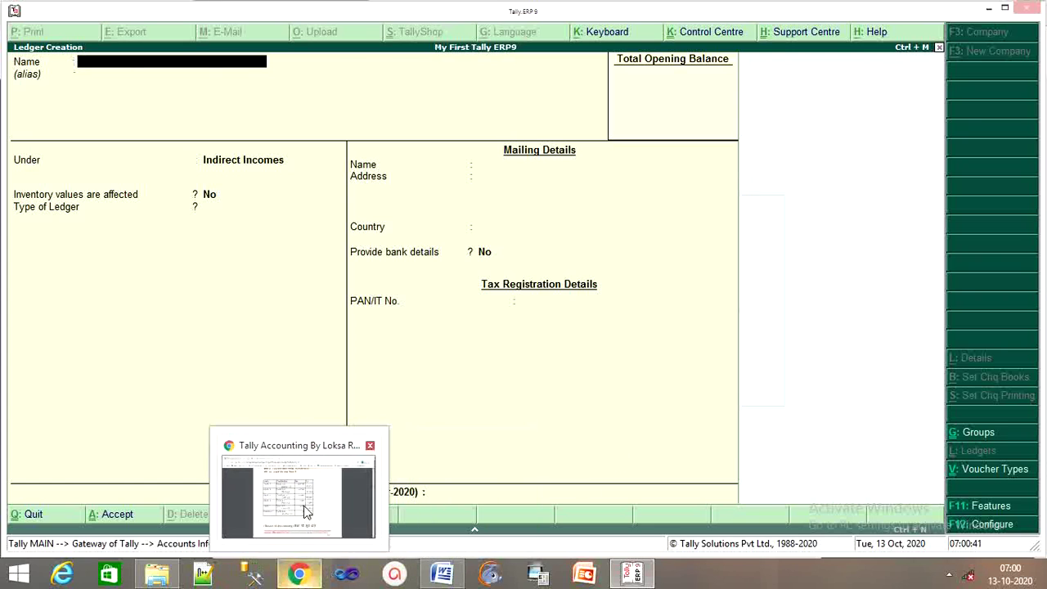
left_click(306, 513)
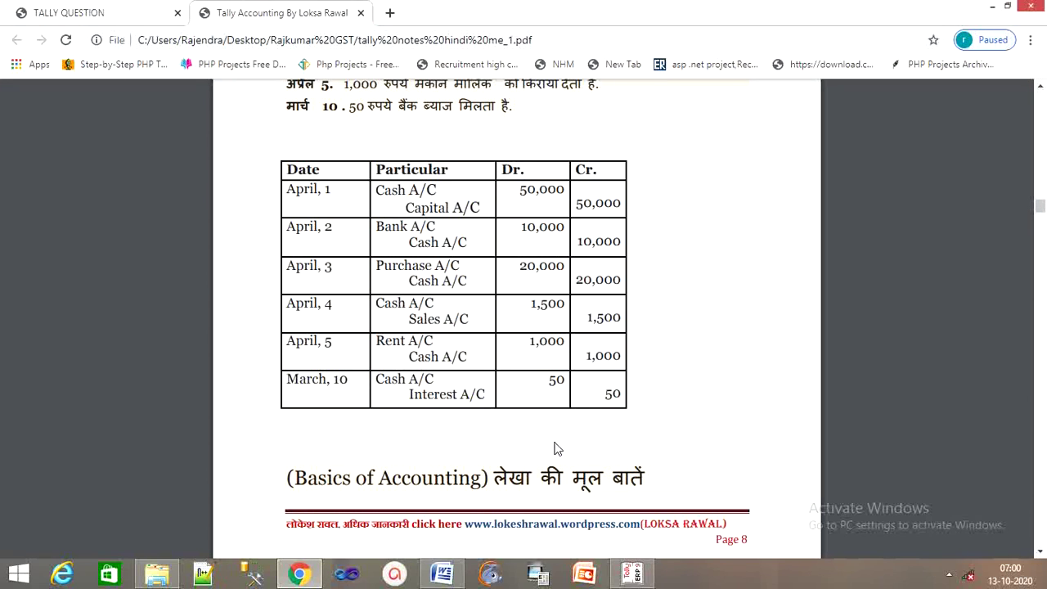
left_click(643, 579)
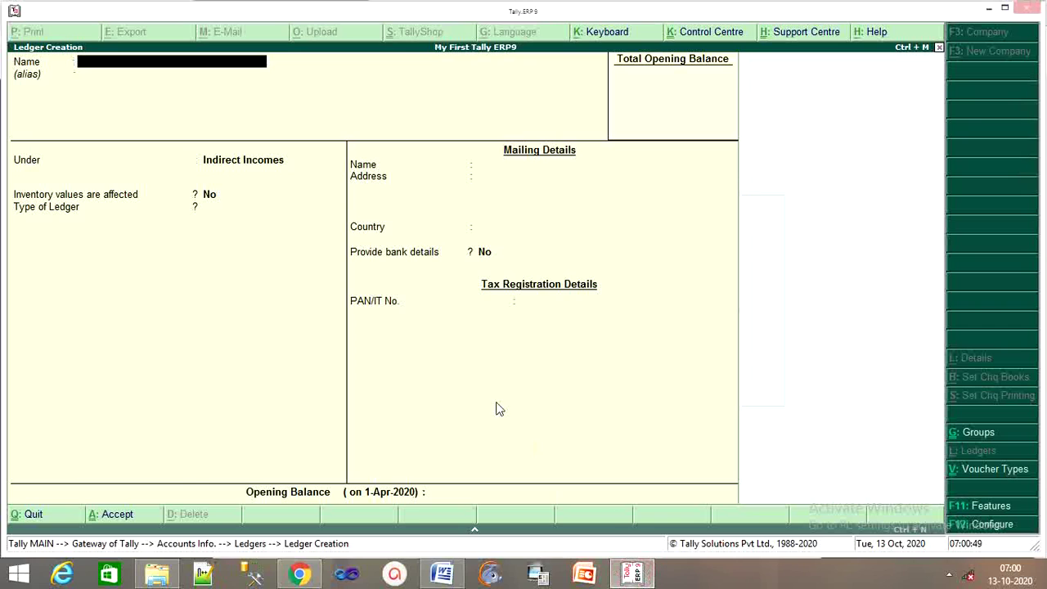
Quit ledger creation to Gateway of Tally and open Accounting Vouchers.
key("Escape")
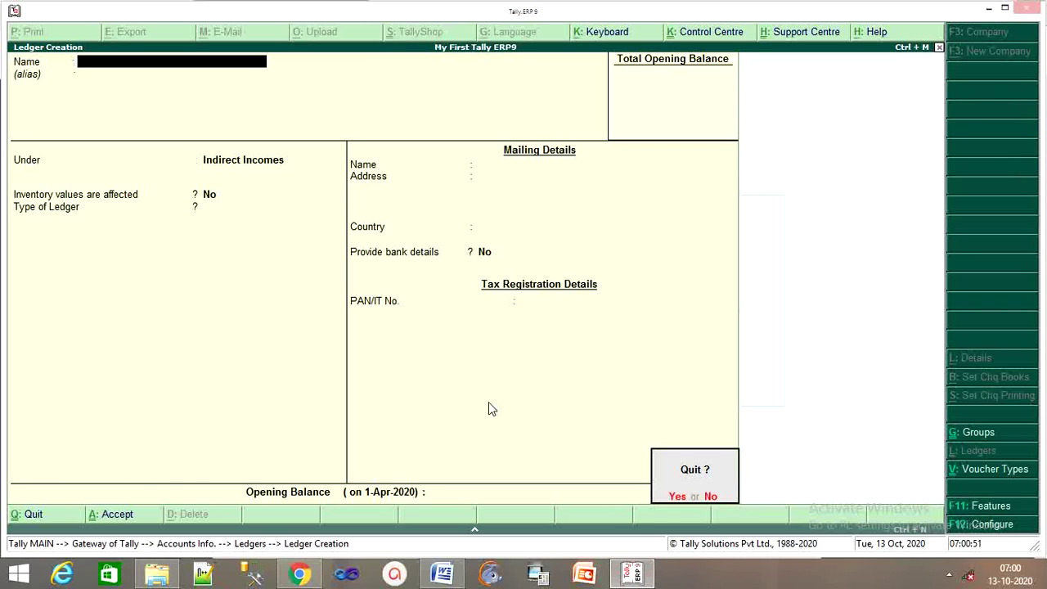
key("y")
key("Escape")
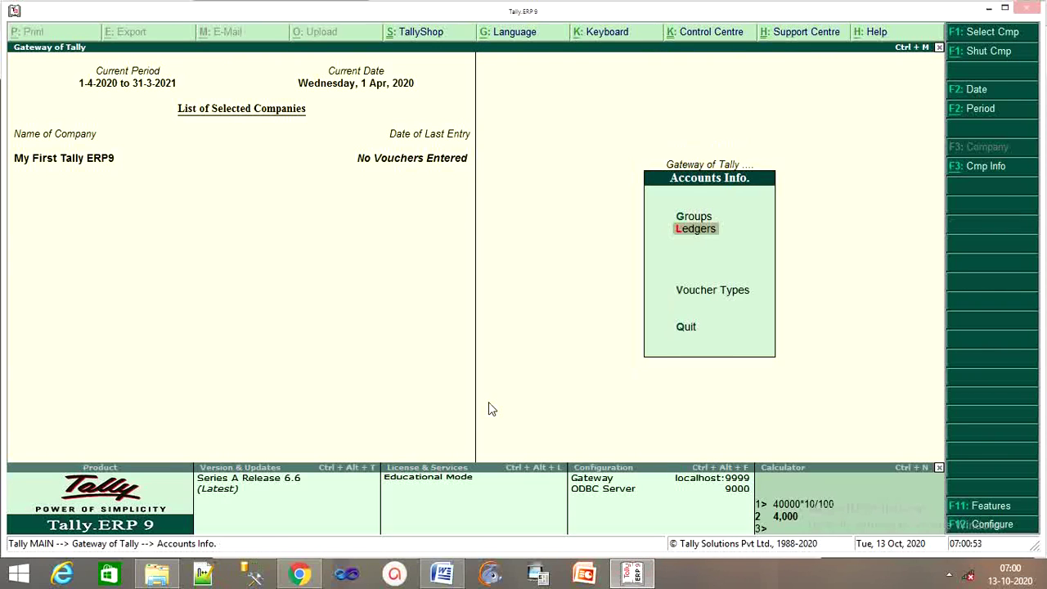
key("Escape")
key("Down")
key("Down")
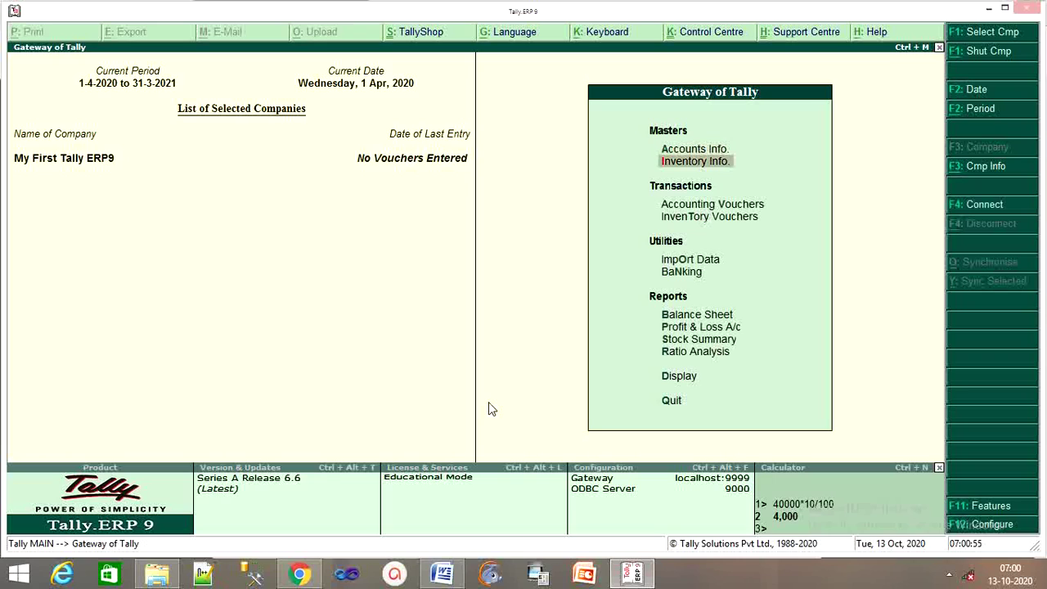
key("Return")
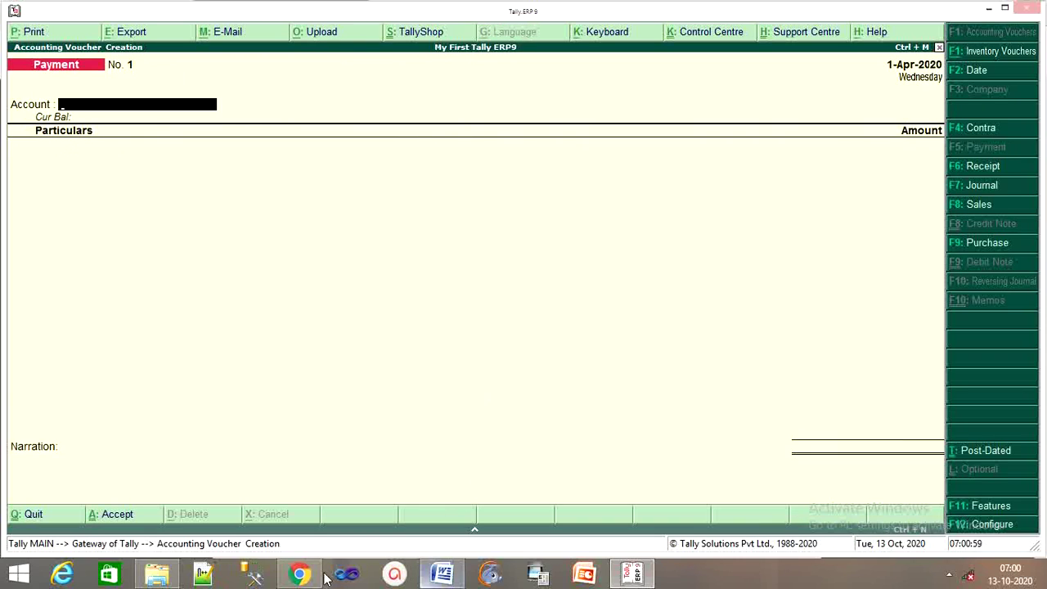
Bring up the PDF showing the first entry: Cash A/C Dr. 50,000 to Capital A/C.
left_click(299, 574)
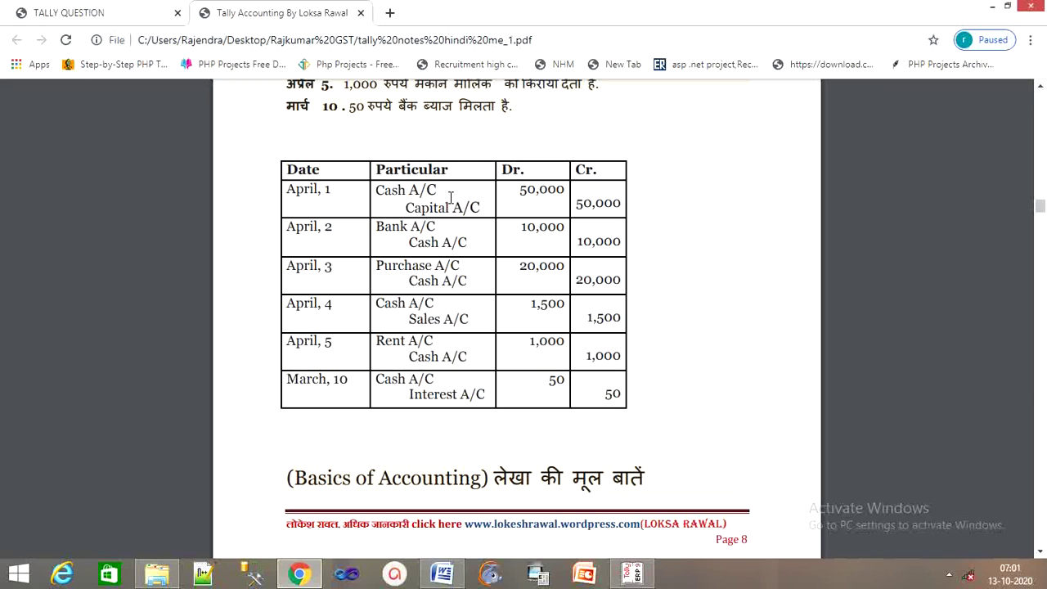
Back in Tally, switch the new voucher from Payment to Receipt.
left_click(631, 577)
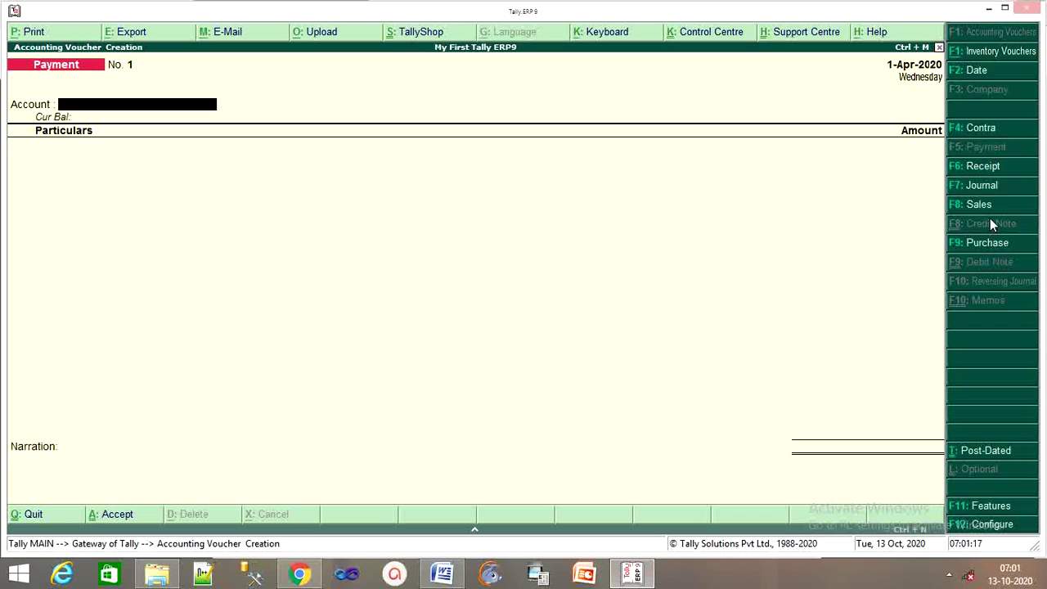
left_click(950, 172)
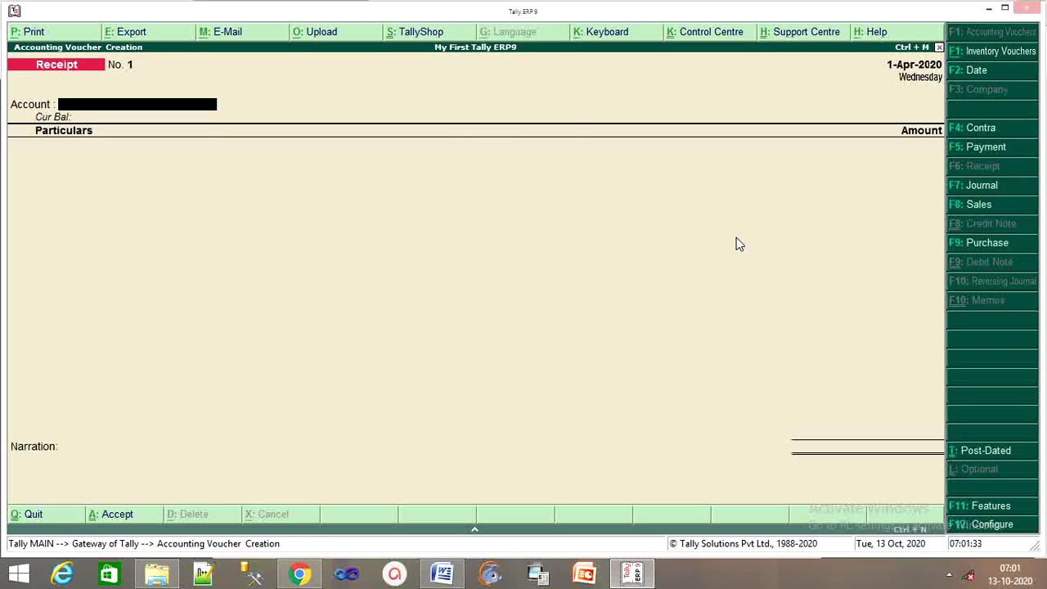
key("F12")
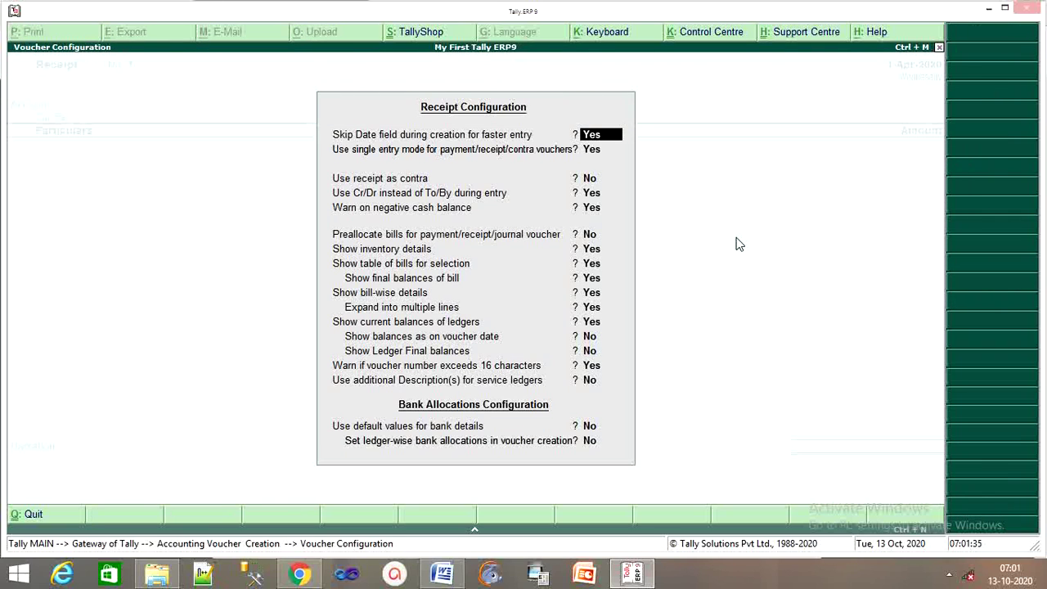
Set 'Use single entry mode for payment/receipt/contra vouchers' to No in Receipt Configuration.
key("Return")
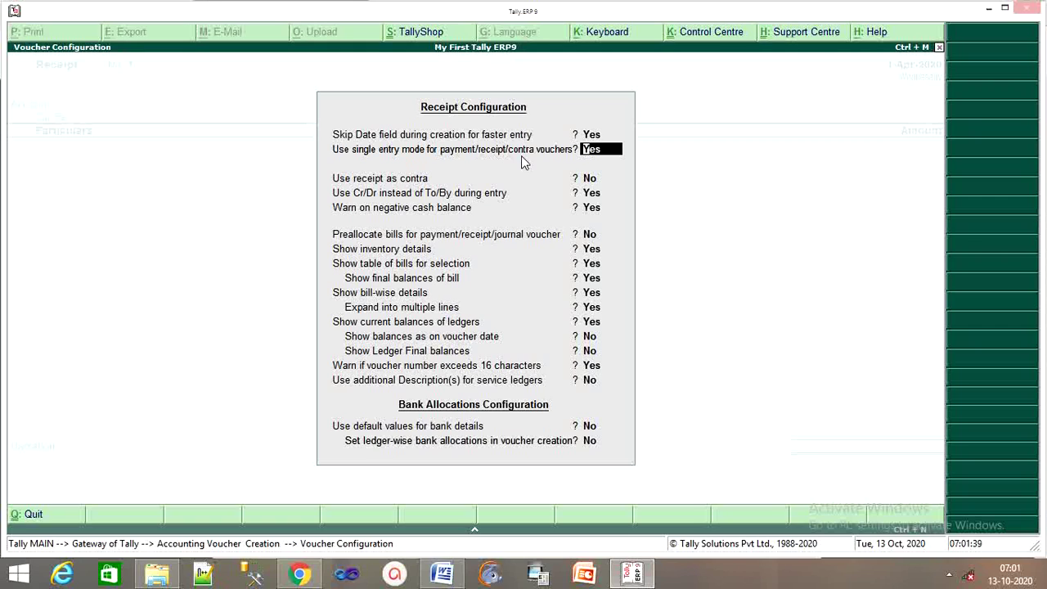
type("nn")
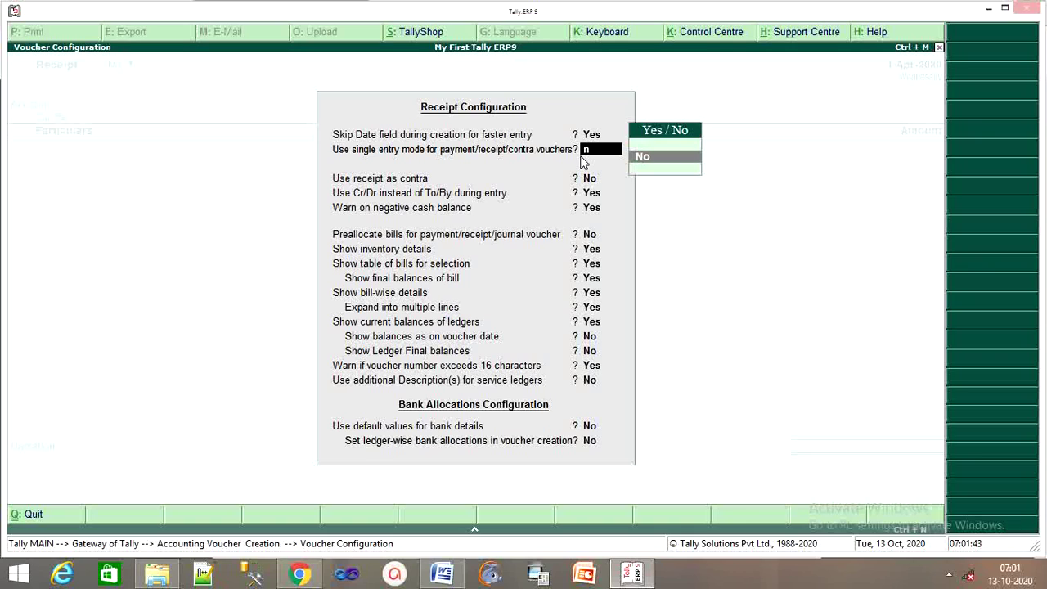
key("Return")
key("Return")
key("Return")
key("Return")
key("Return")
key("Return")
key("Return")
key("Return")
key("Return")
key("Return")
key("Return")
key("Return")
key("Return")
key("Return")
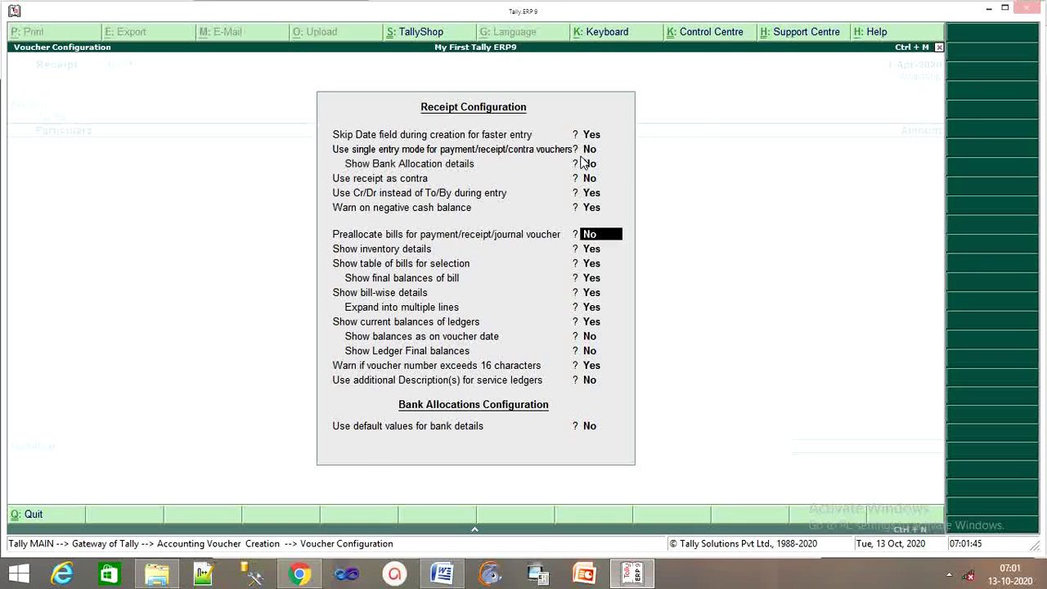
key("Return")
key("Return")
key("Return")
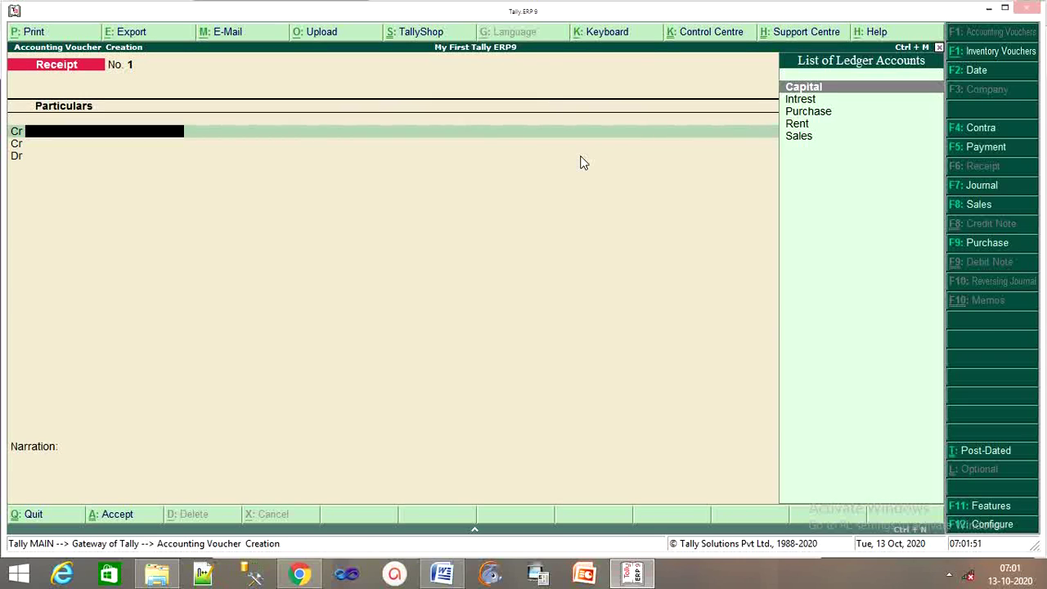
Credit the Capital ledger with 50,000 on the receipt.
key("Down")
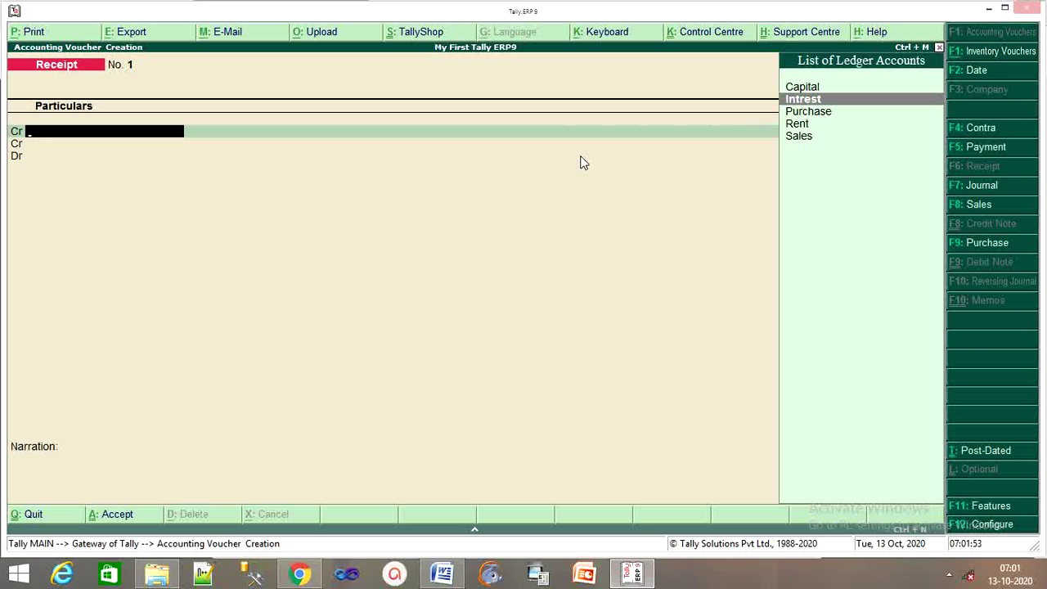
key("Up")
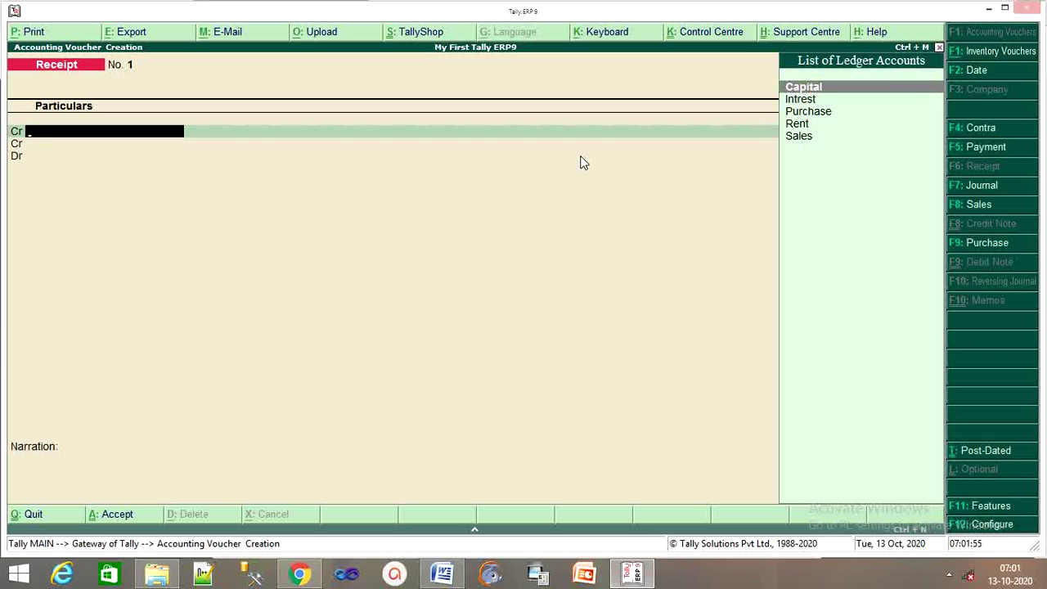
key("Return")
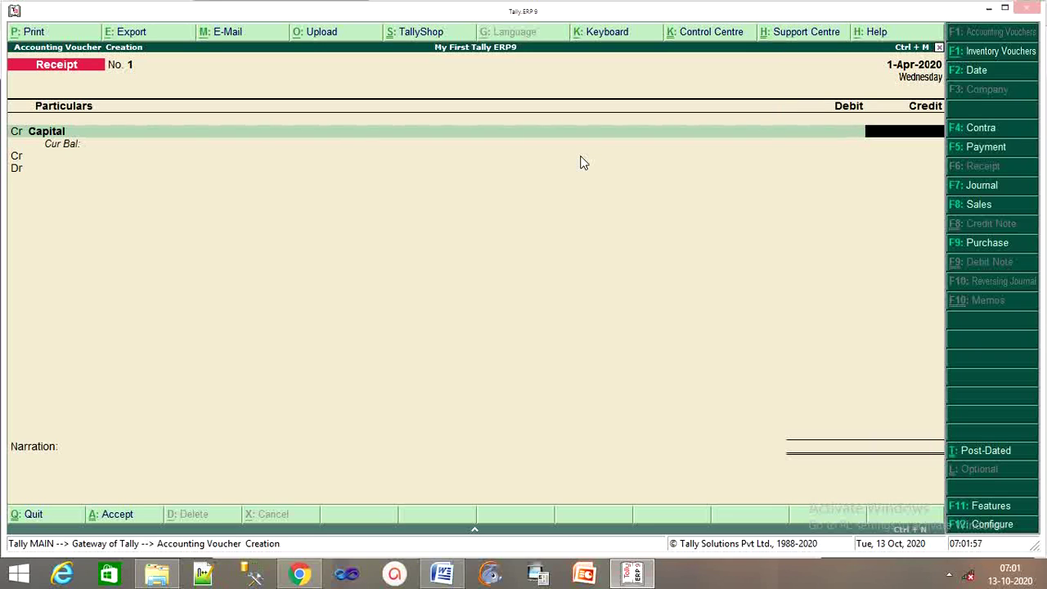
type("50000")
key("Return")
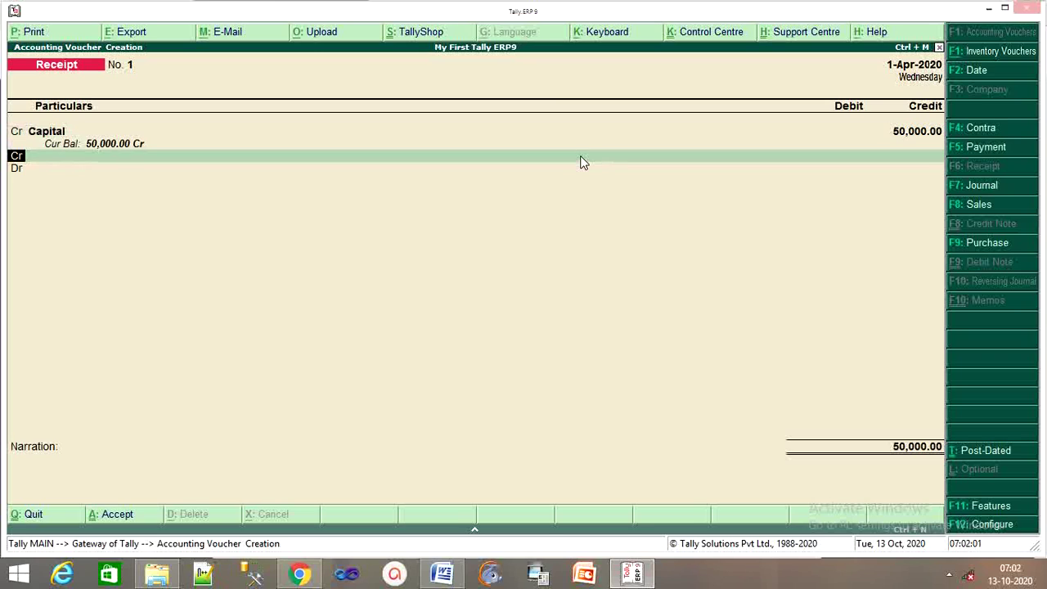
Add a debit line to Cash for 50,000.
type("d")
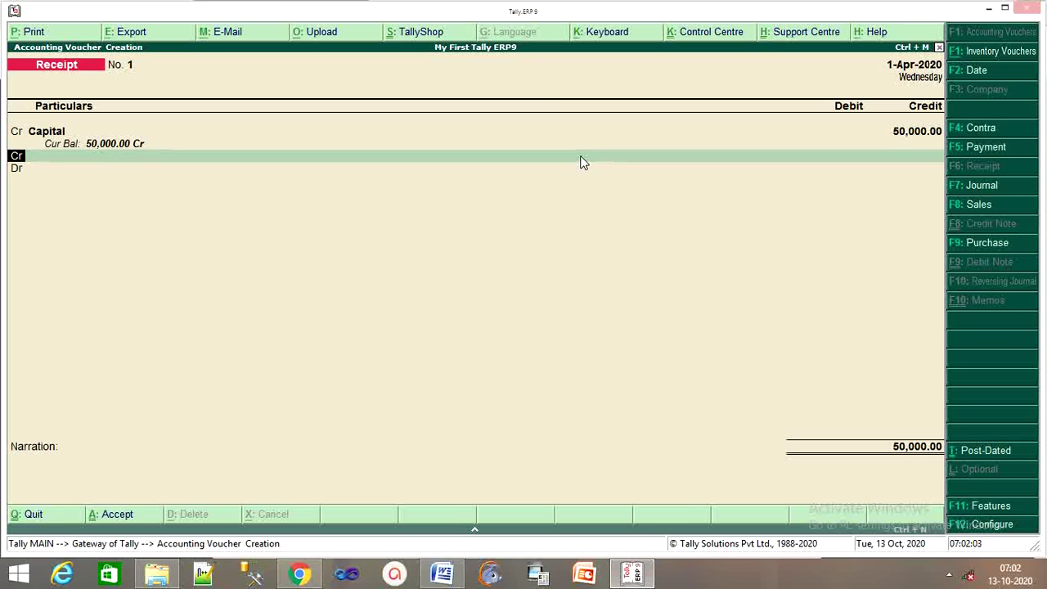
key("Return")
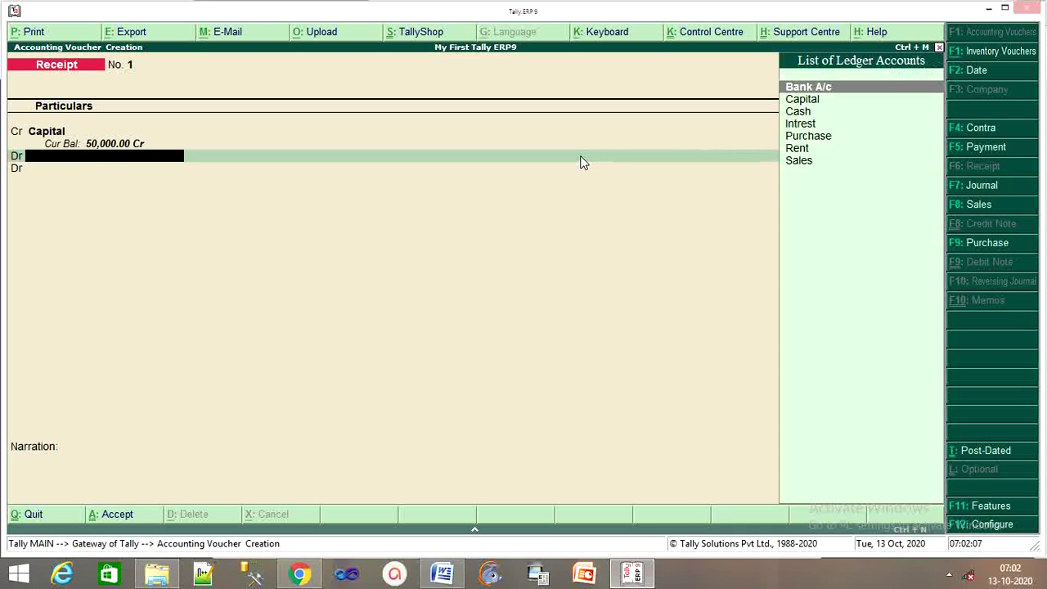
key("Down")
key("Down")
key("Down")
key("Up")
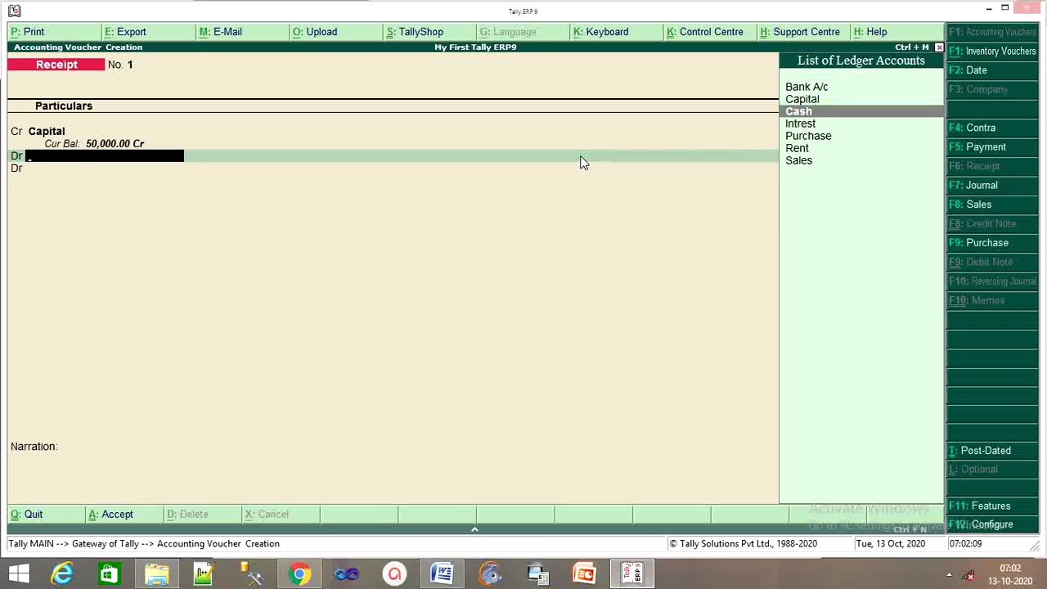
key("Return")
type("5")
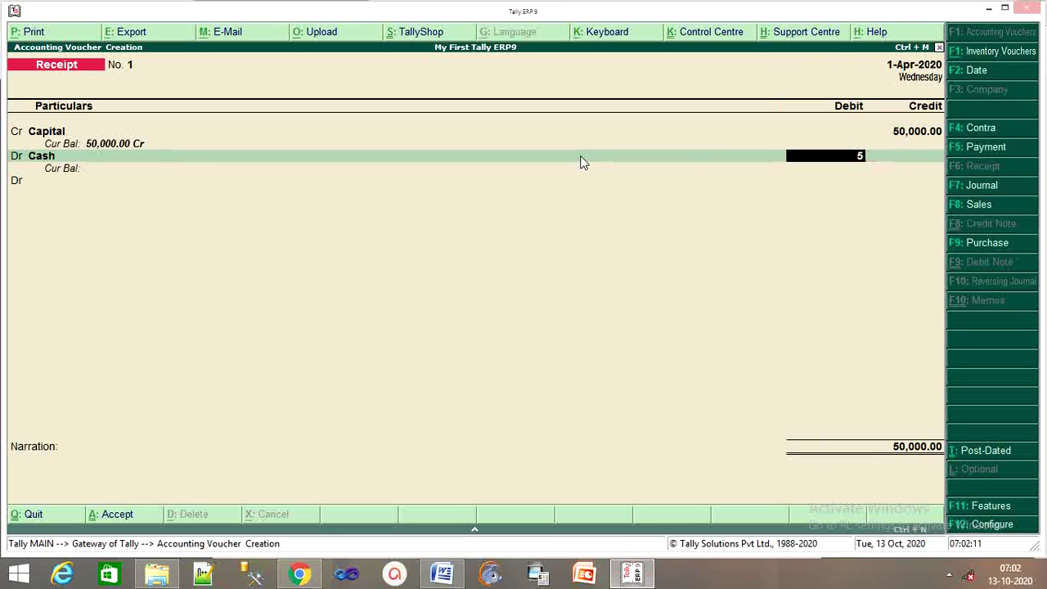
type("0,000")
key("Return")
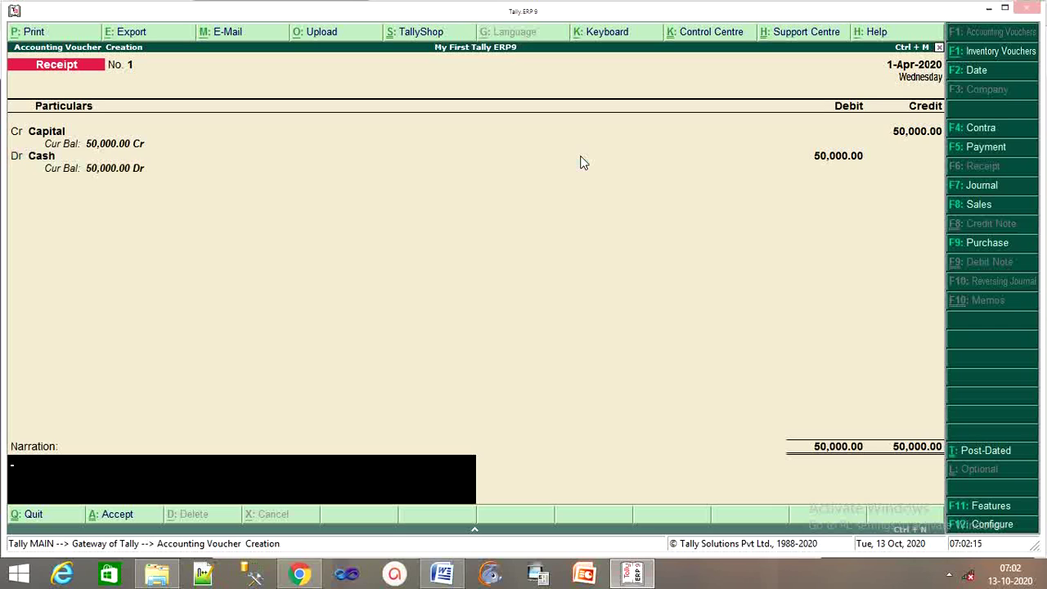
Leave the narration blank and save Receipt No. 1.
key("Return")
key("y")
key("Return")
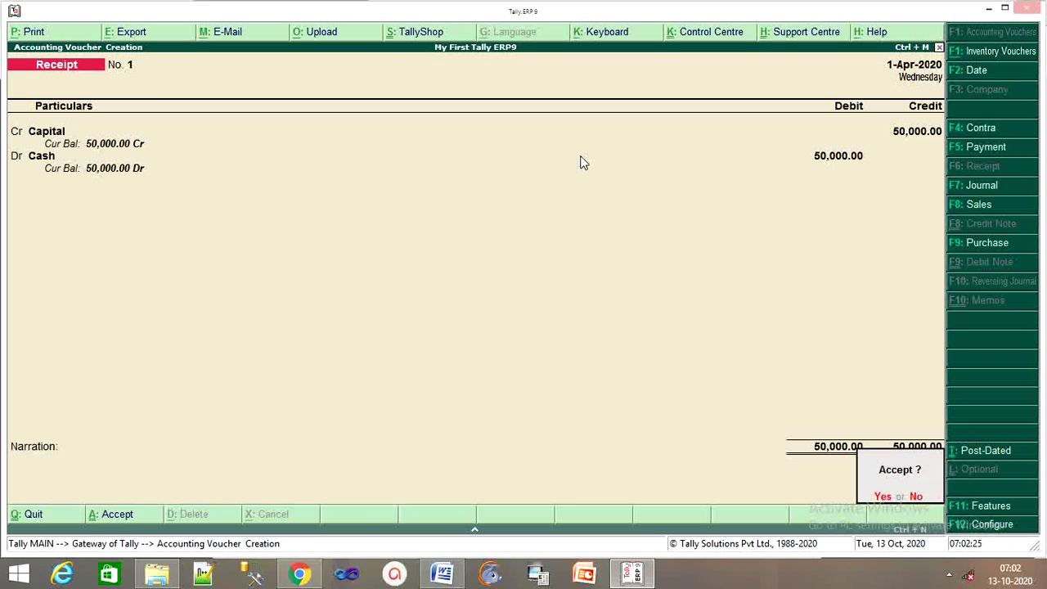
key("Return")
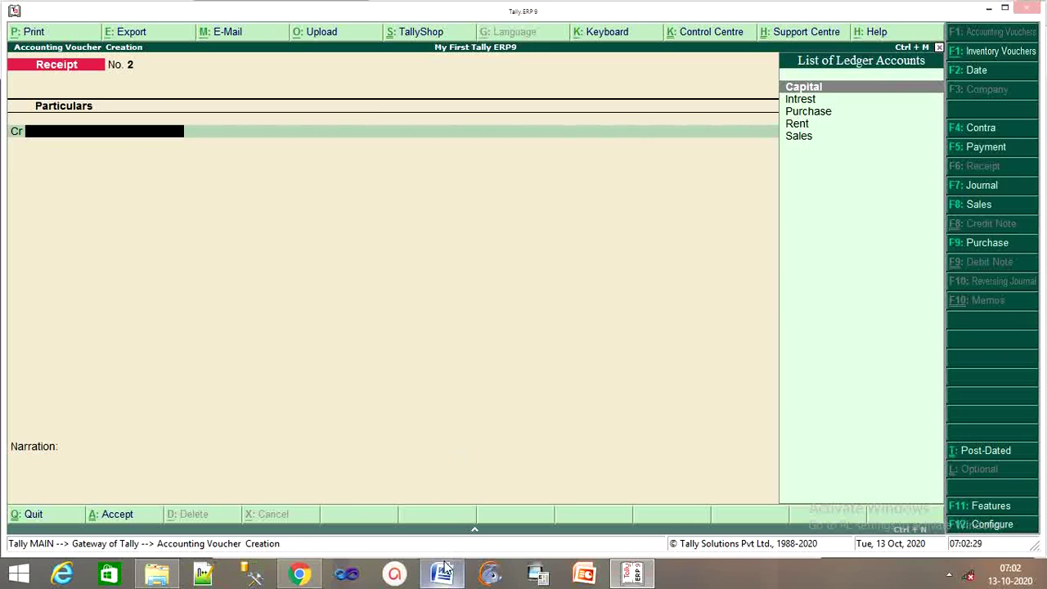
Look up the next transaction in the journal entries PDF, then return to Tally.
left_click(314, 578)
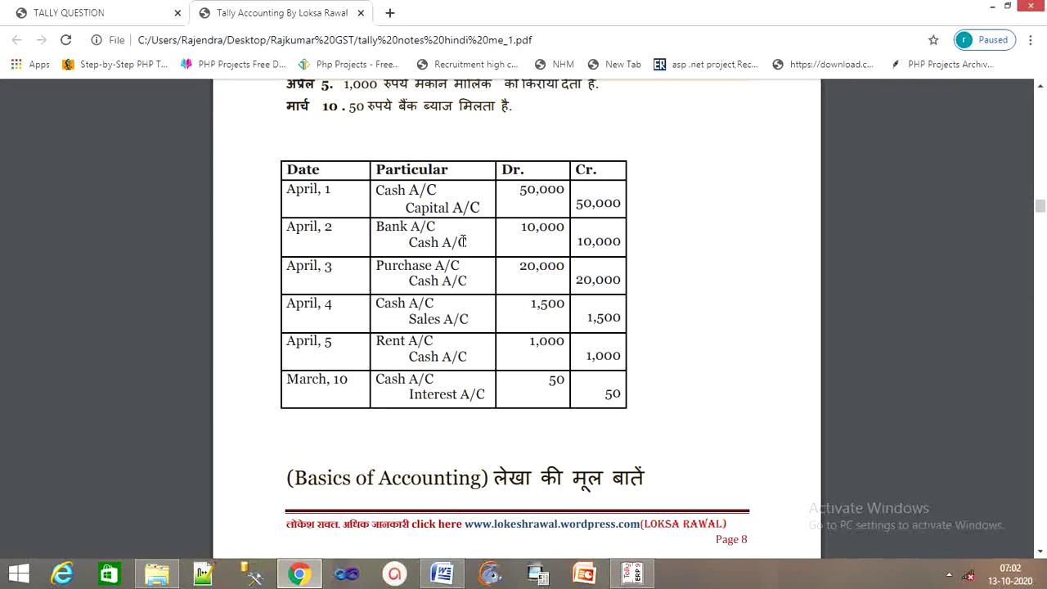
left_click(634, 573)
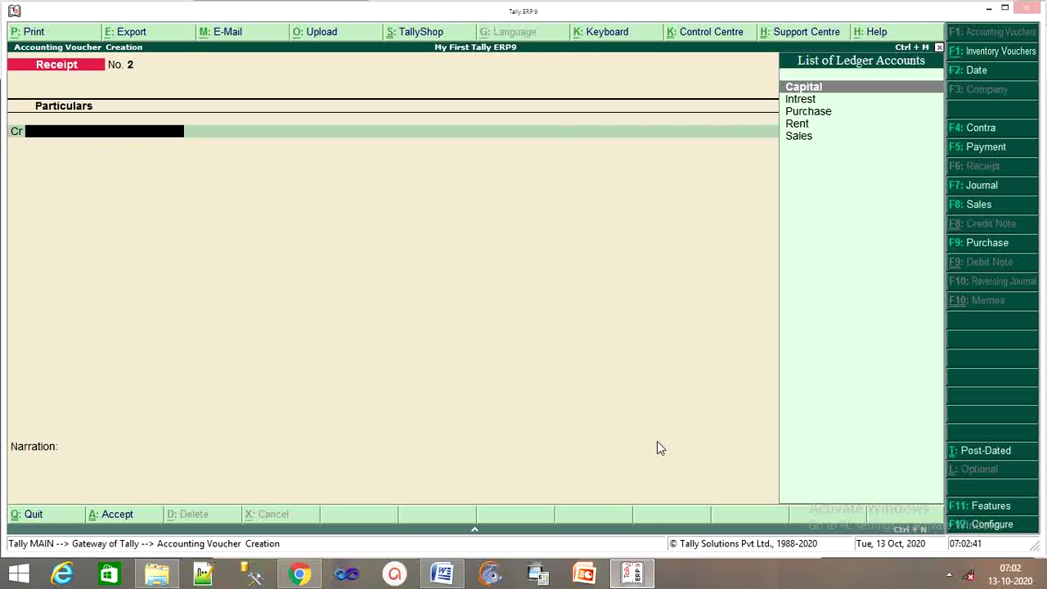
Switch to a Contra voucher and check its entry in the PDF.
key("F4")
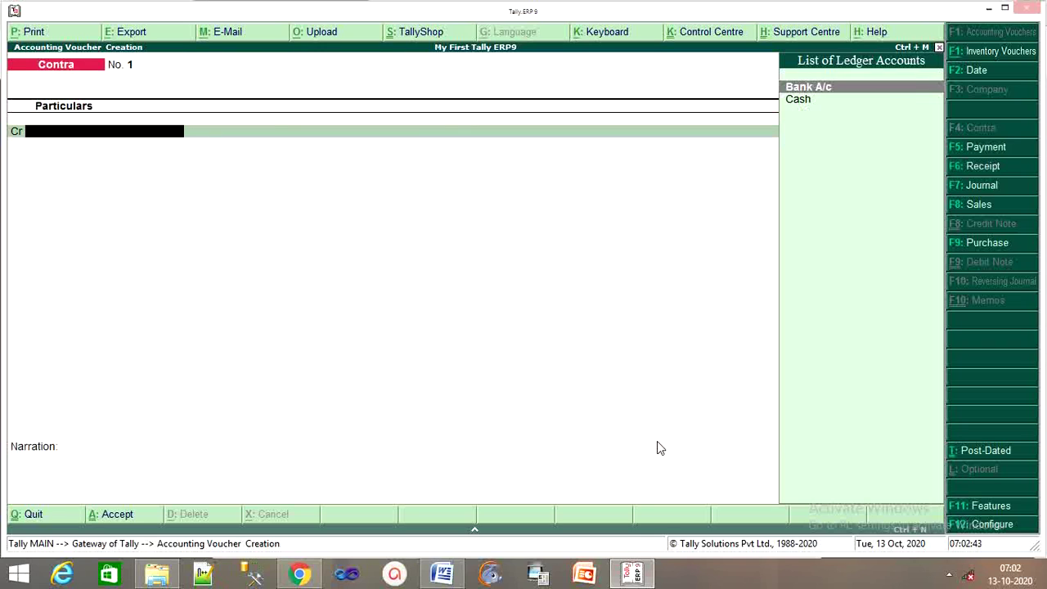
left_click(301, 574)
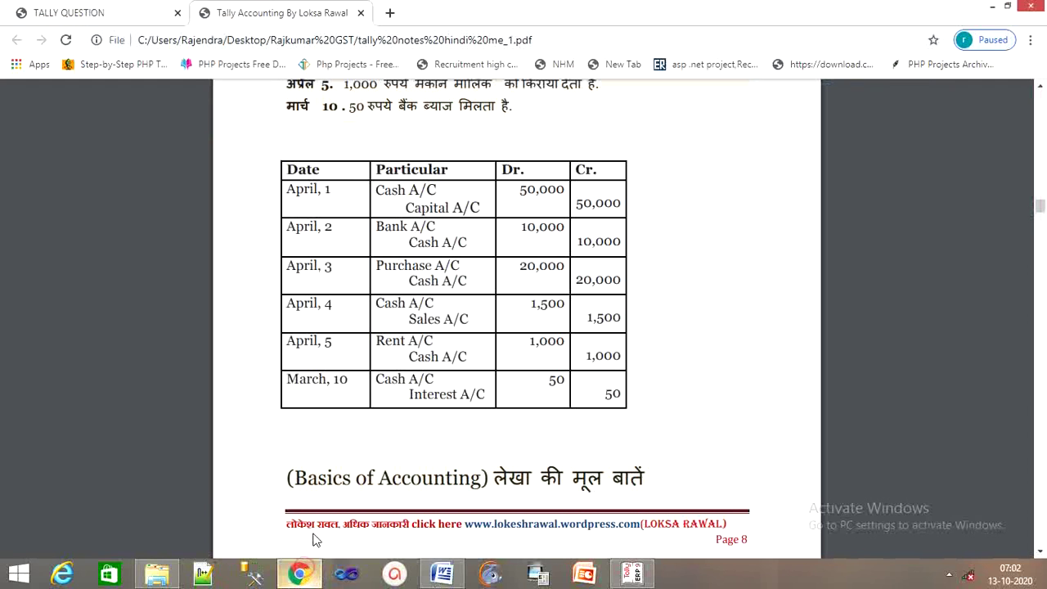
left_click(630, 573)
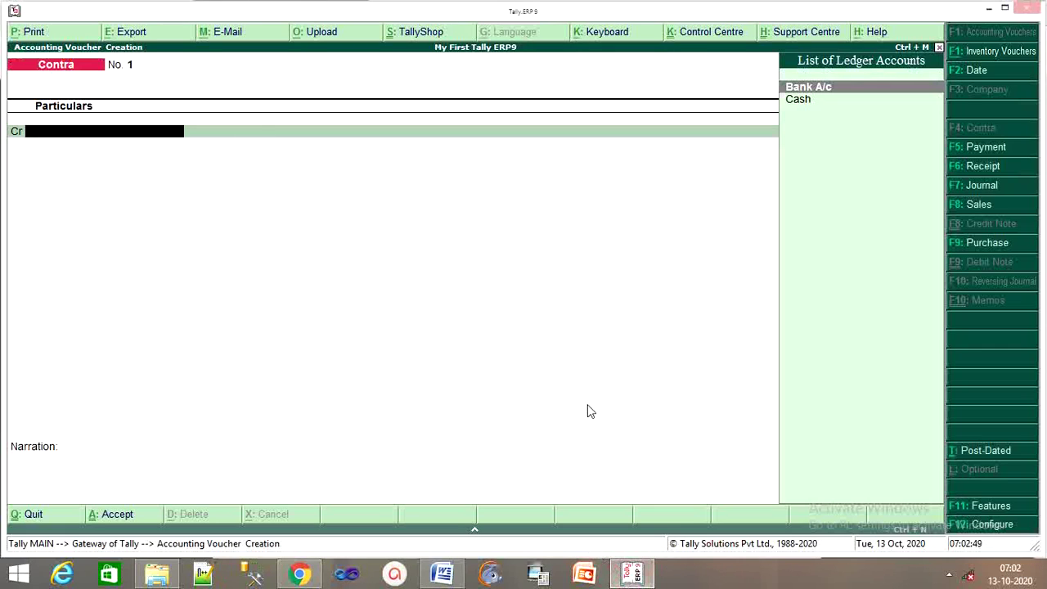
Credit Cash with 10,000 and debit Bank A/c on Contra No. 1.
key("Down")
key("Return")
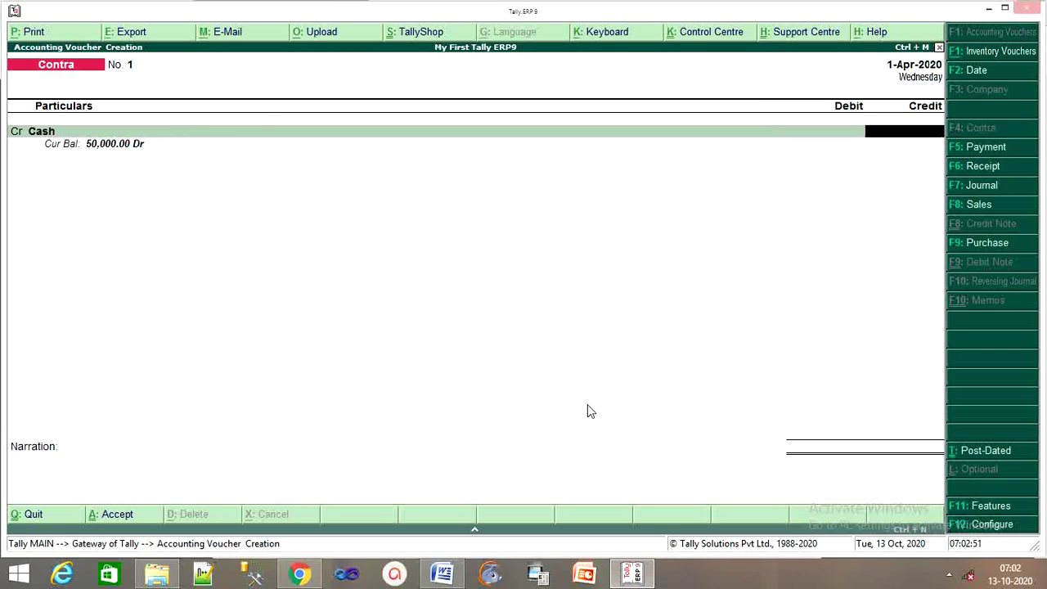
type("10000")
key("Return")
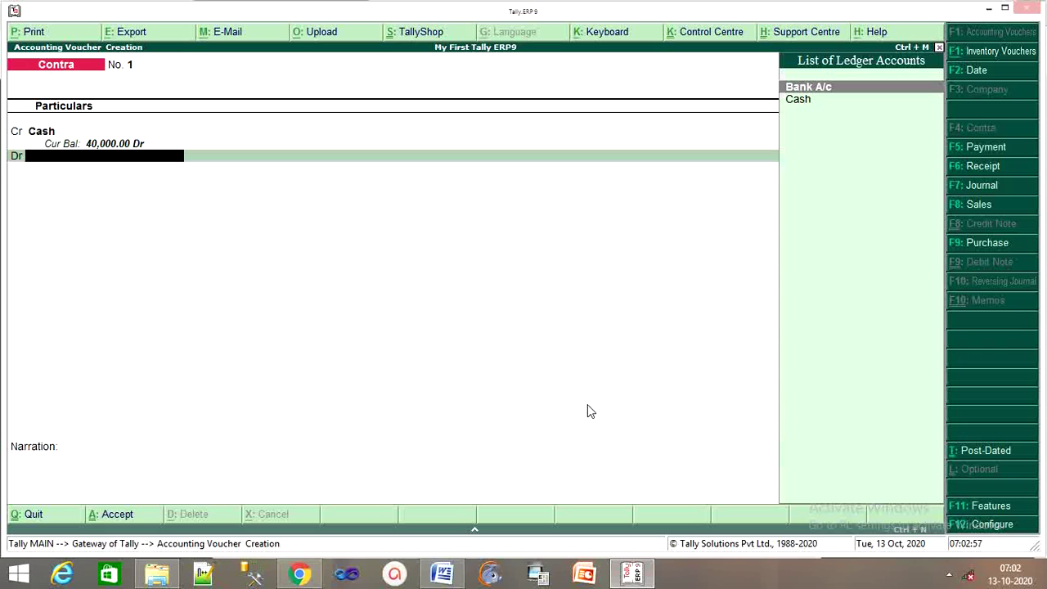
key("Return")
Enter five 2,000 notes totalling 10,000 in the cash denominations, correcting an initial count of 10.
key("Return")
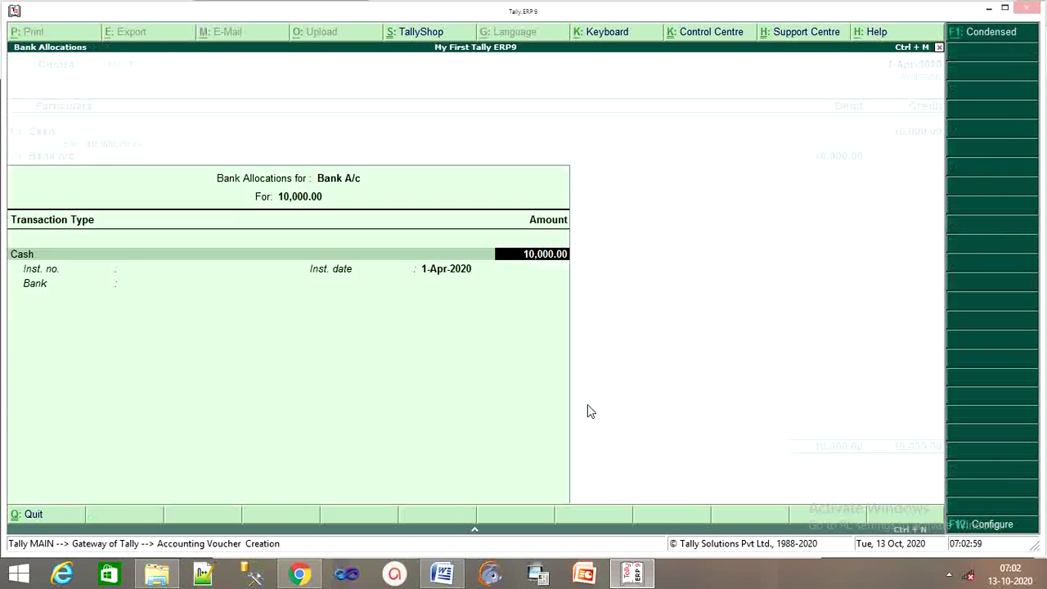
key("Return")
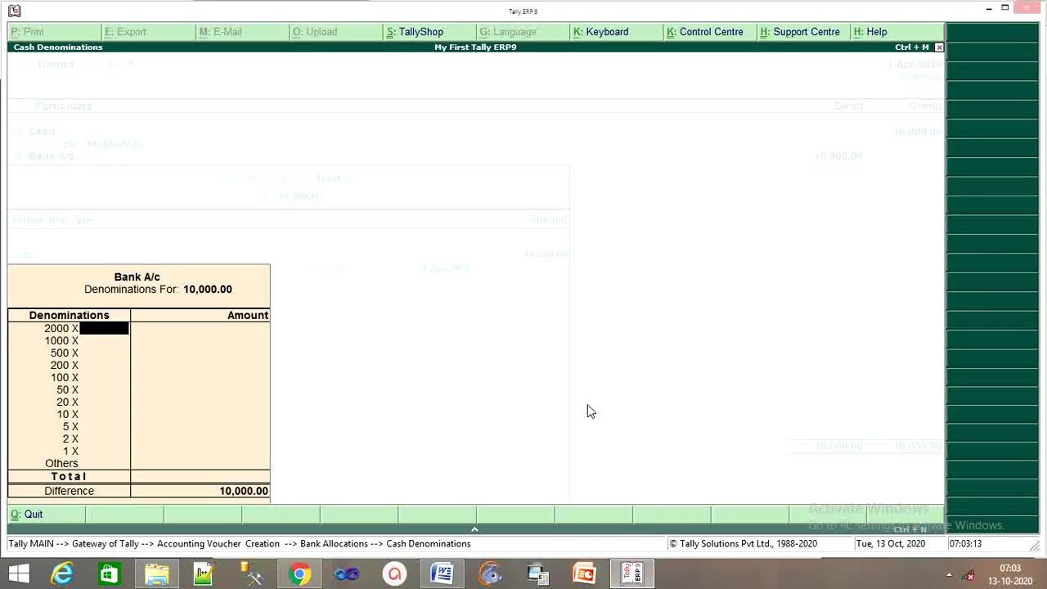
type("10")
key("Return")
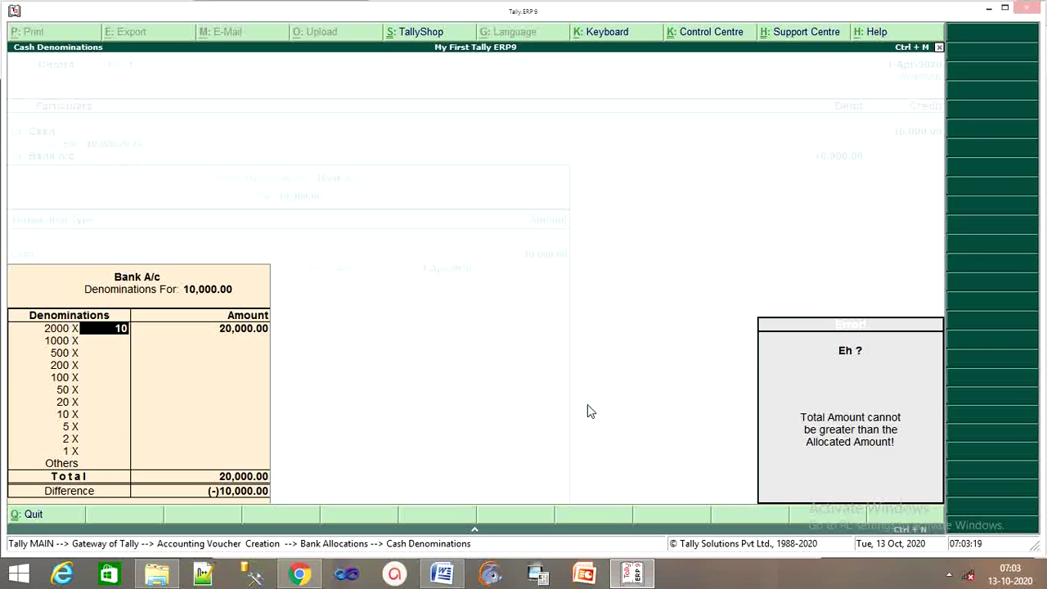
key("Escape")
key("Return")
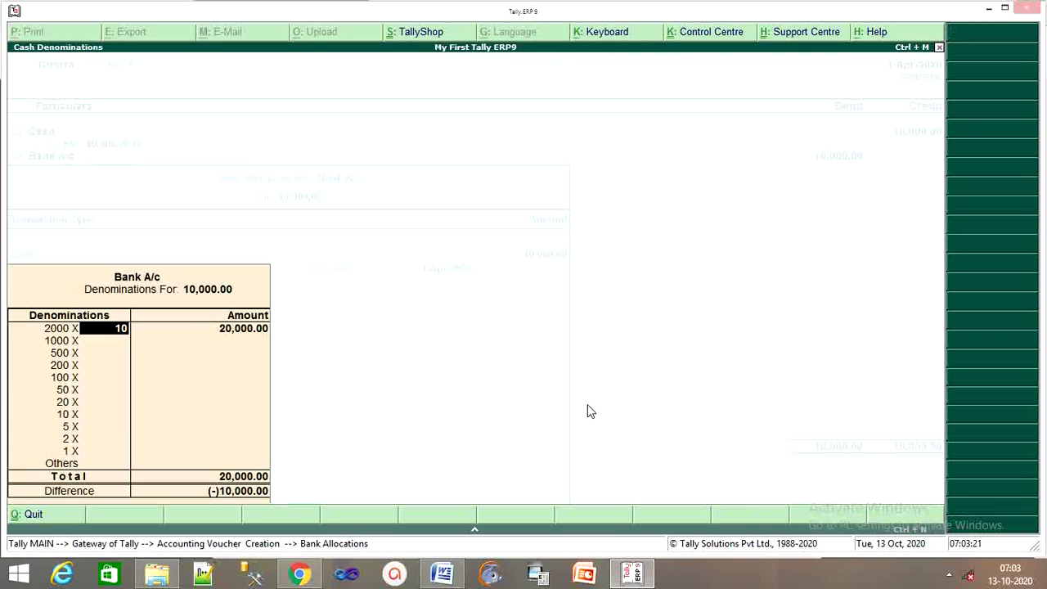
type("5")
key("Return")
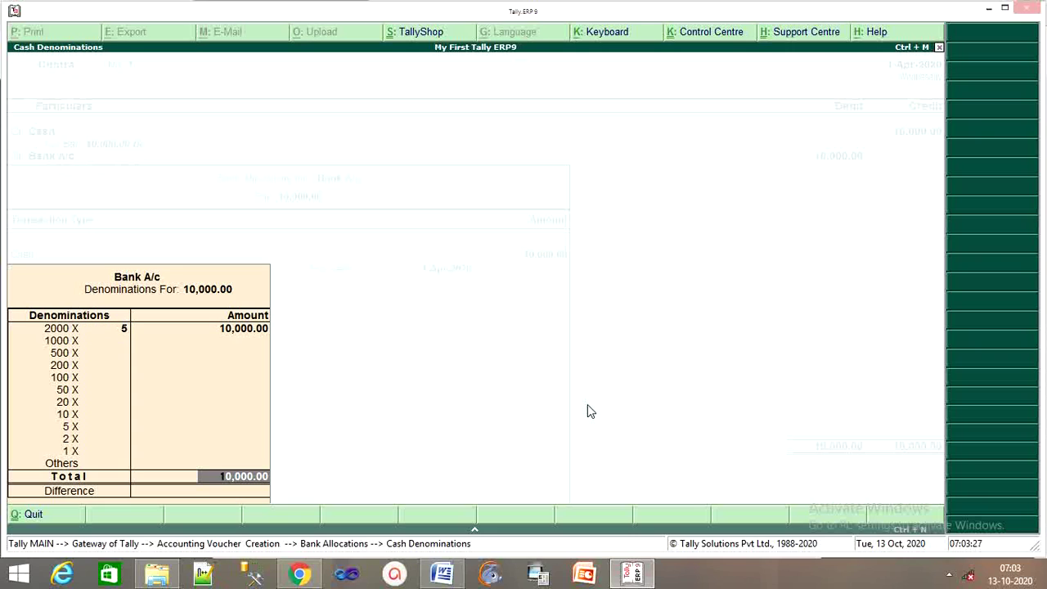
key("Return")
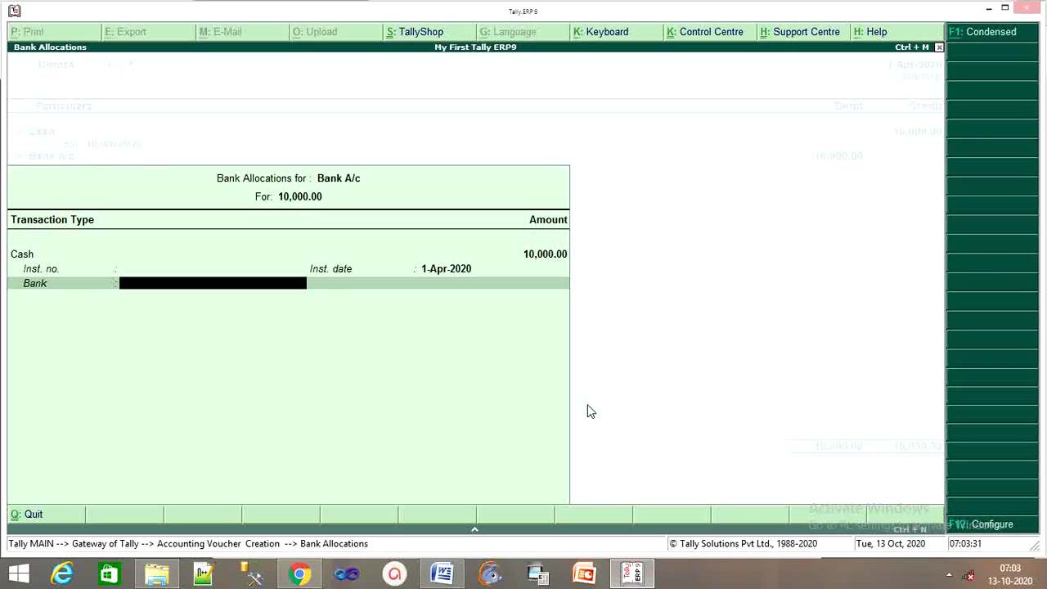
Set the allocation's bank to Not Applicable and skip the narration on Contra No. 1.
type("S")
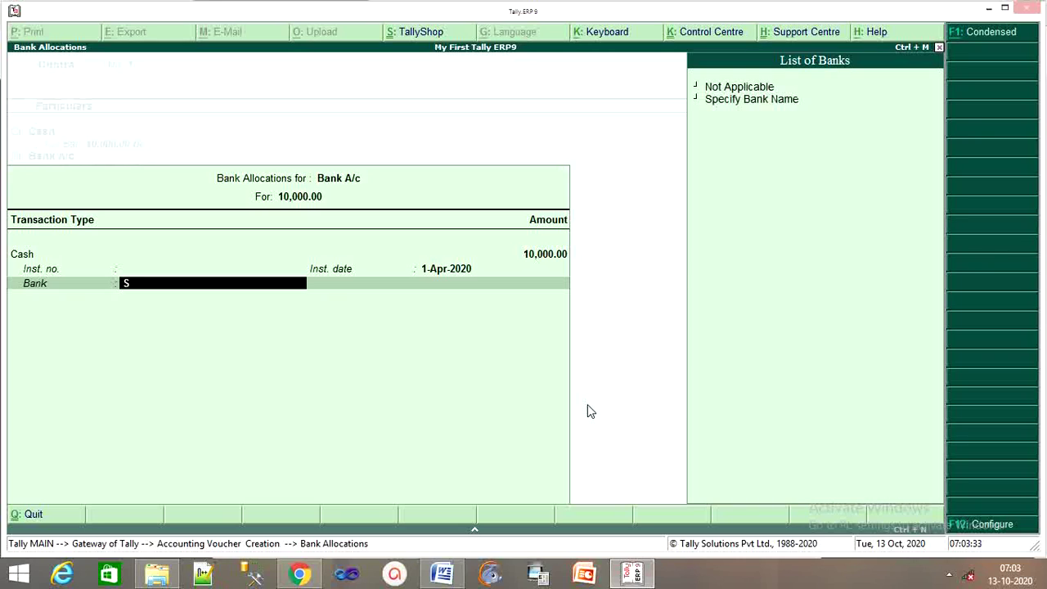
type("t")
key("BackSpace")
key("BackSpace")
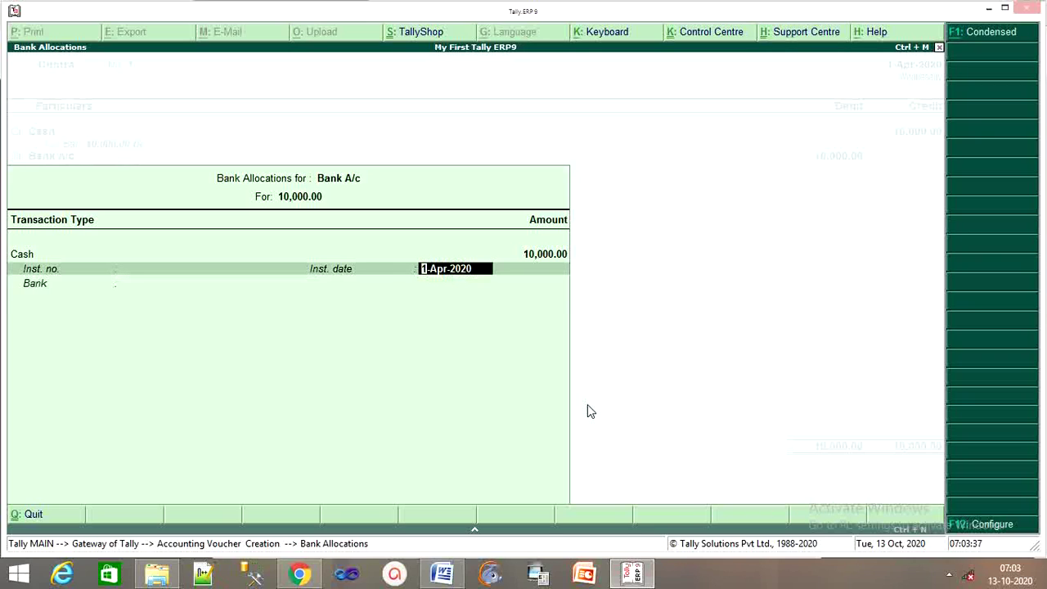
key("Return")
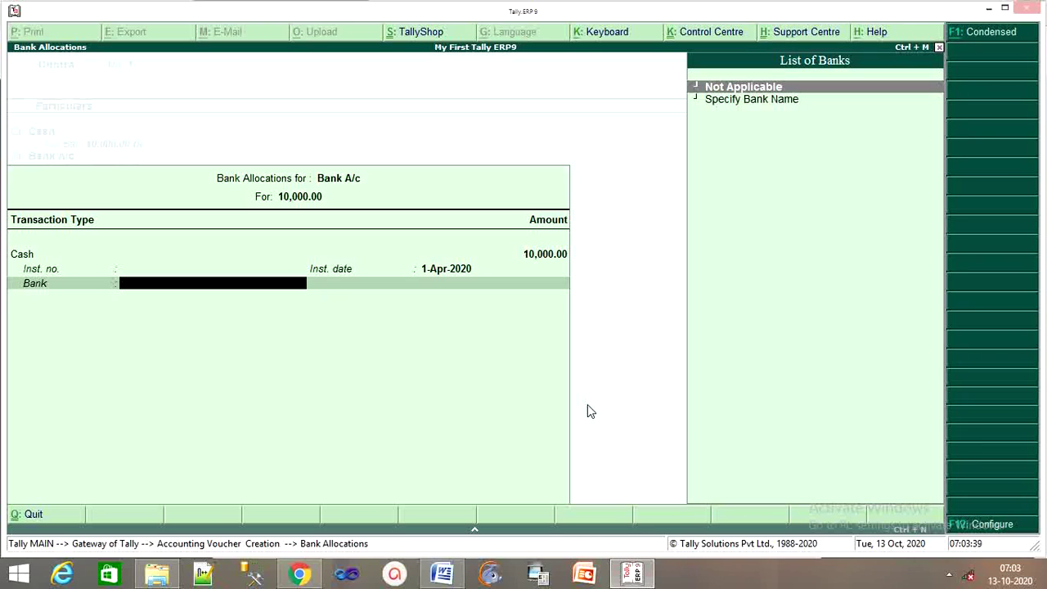
key("Return")
key("Return")
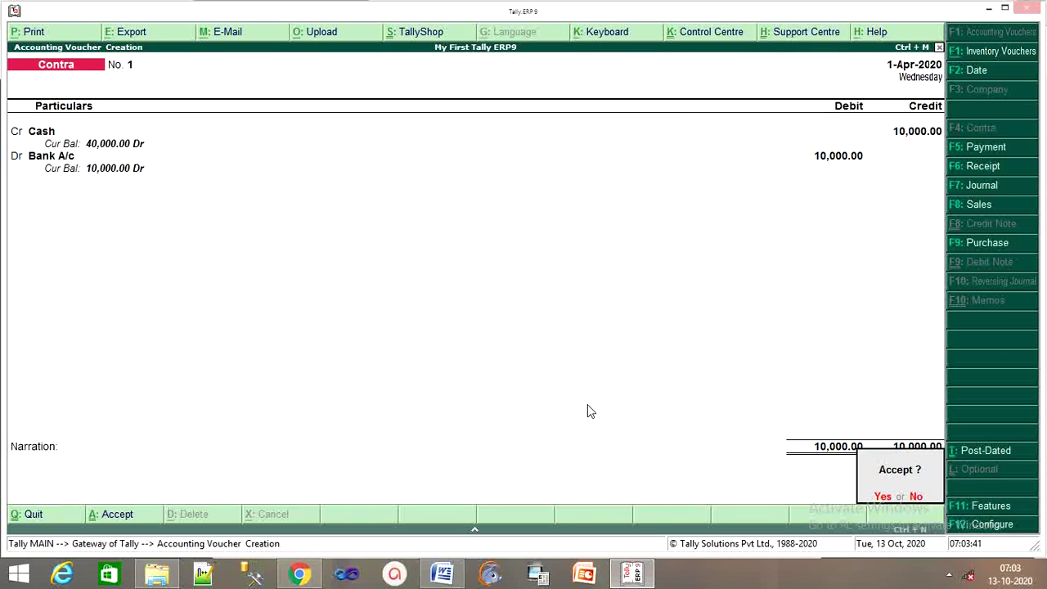
key("Return")
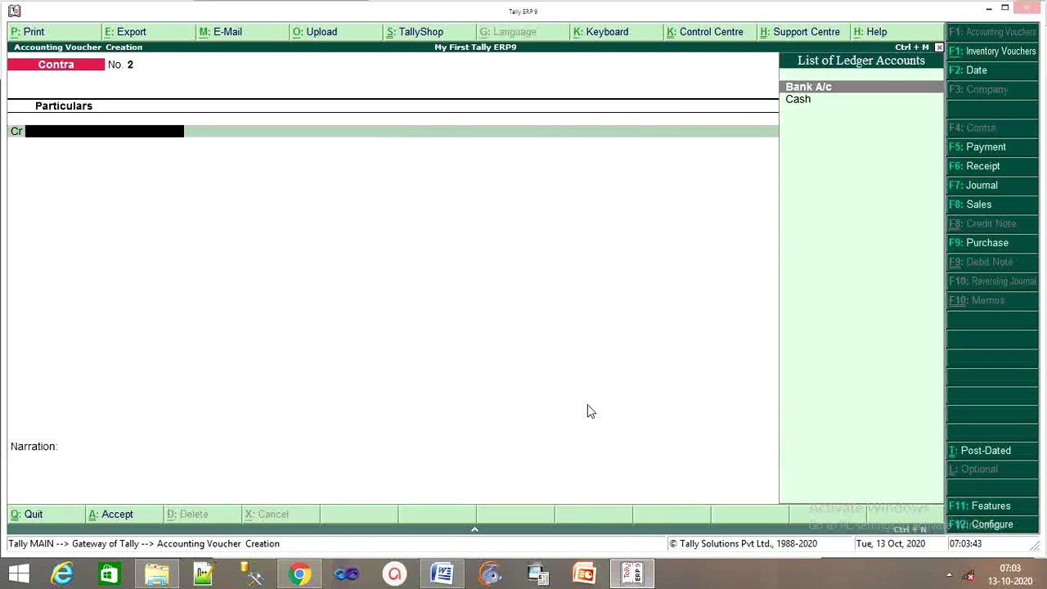
After checking the April 3 entry in the PDF, start Purchase voucher No. 1.
left_click(301, 575)
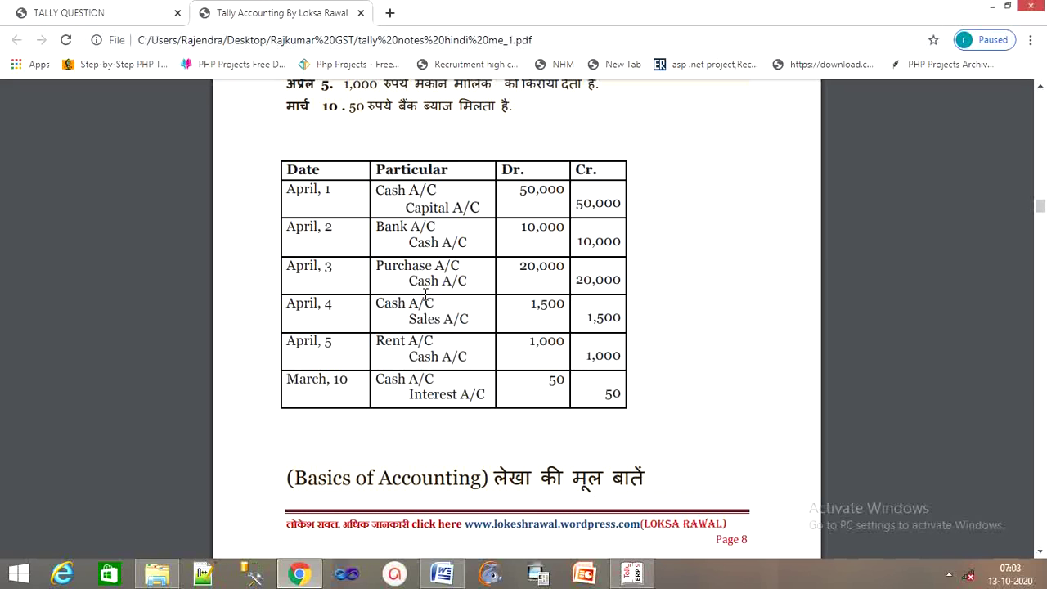
left_click(634, 574)
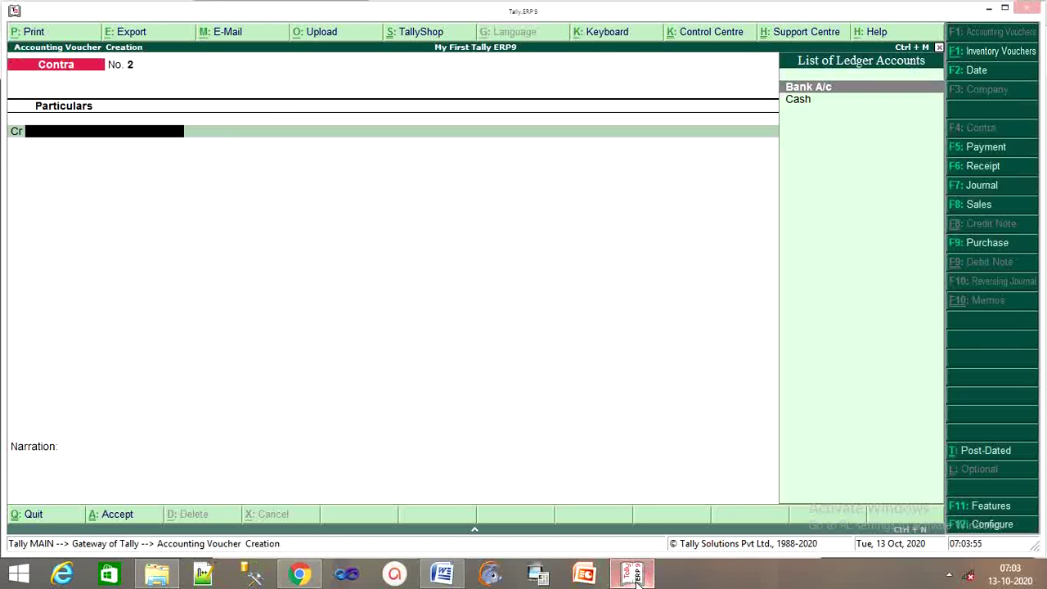
key("F9")
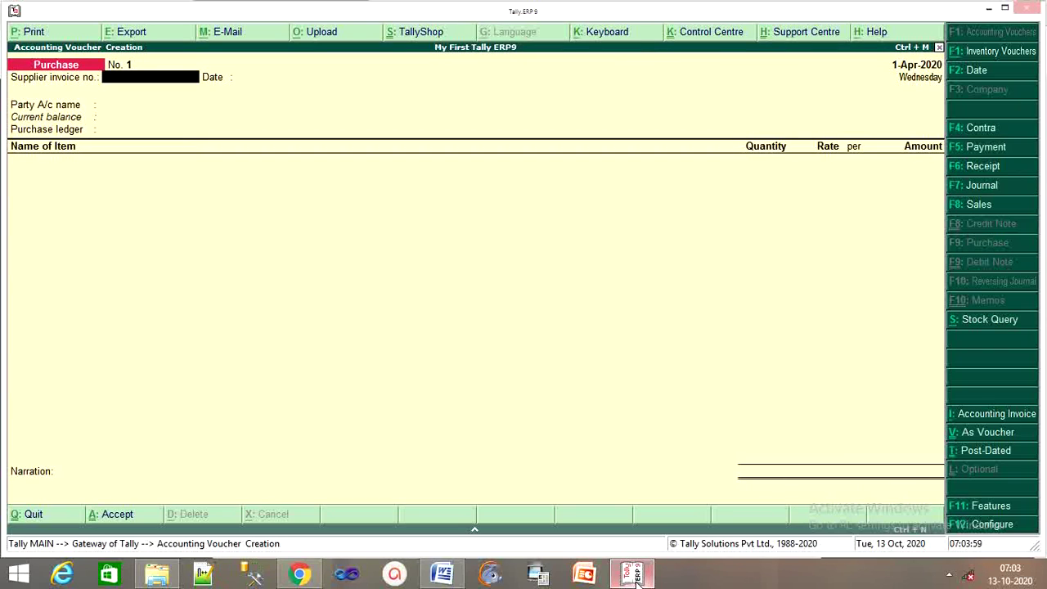
mouse_move(1045, 586)
Switch Purchase No. 1 to accounting voucher mode and credit Cash.
key("ctrl+v")
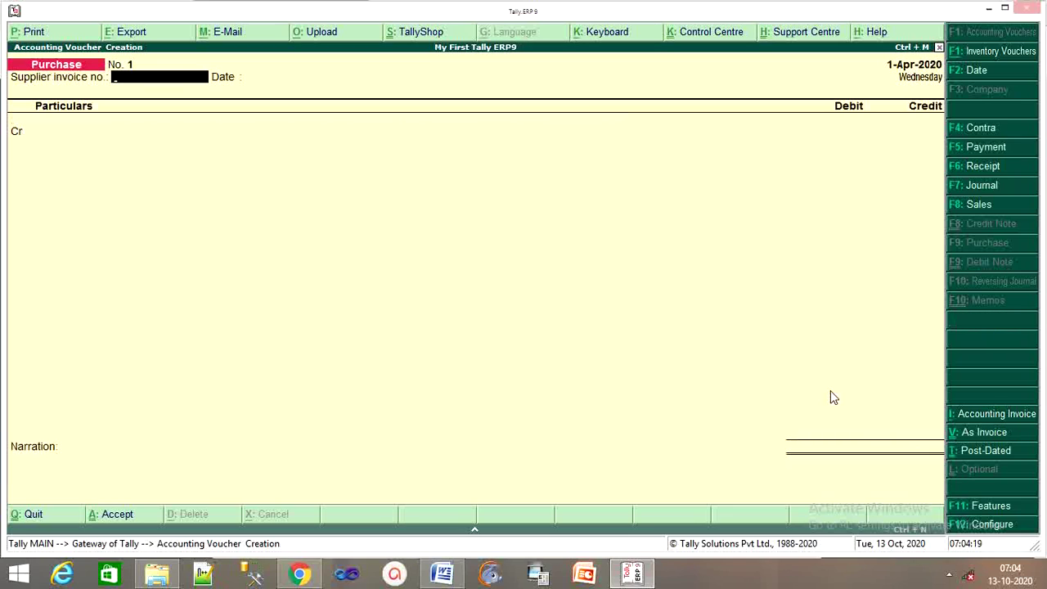
key("Return")
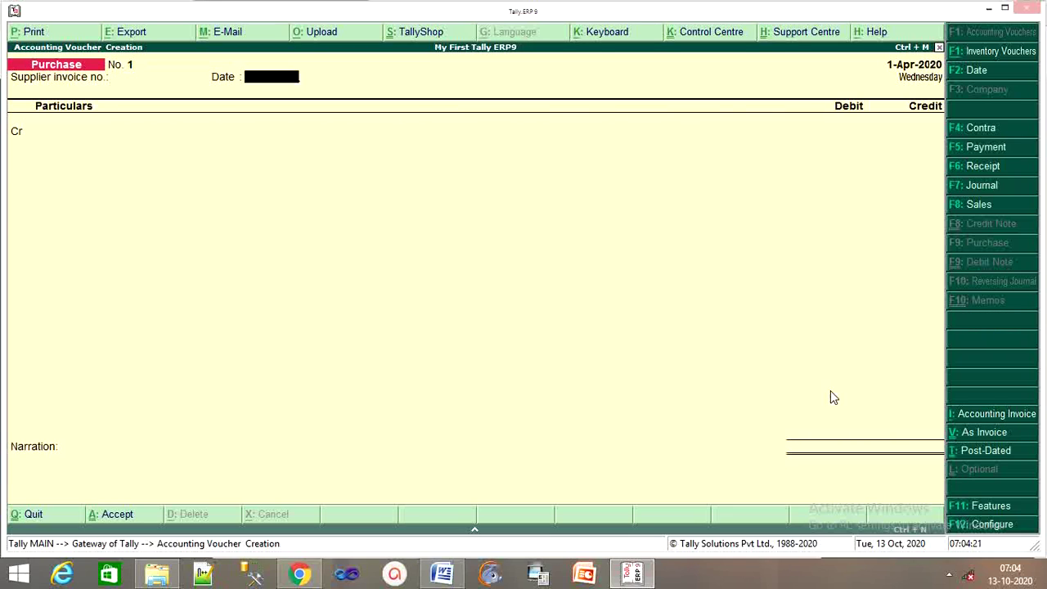
key("Return")
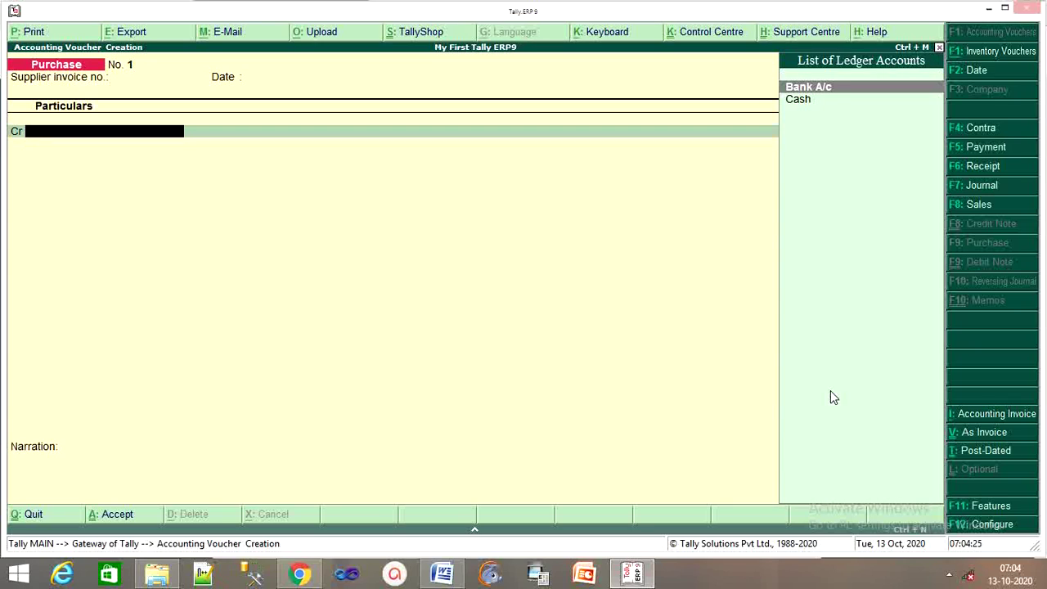
key("Down")
key("Return")
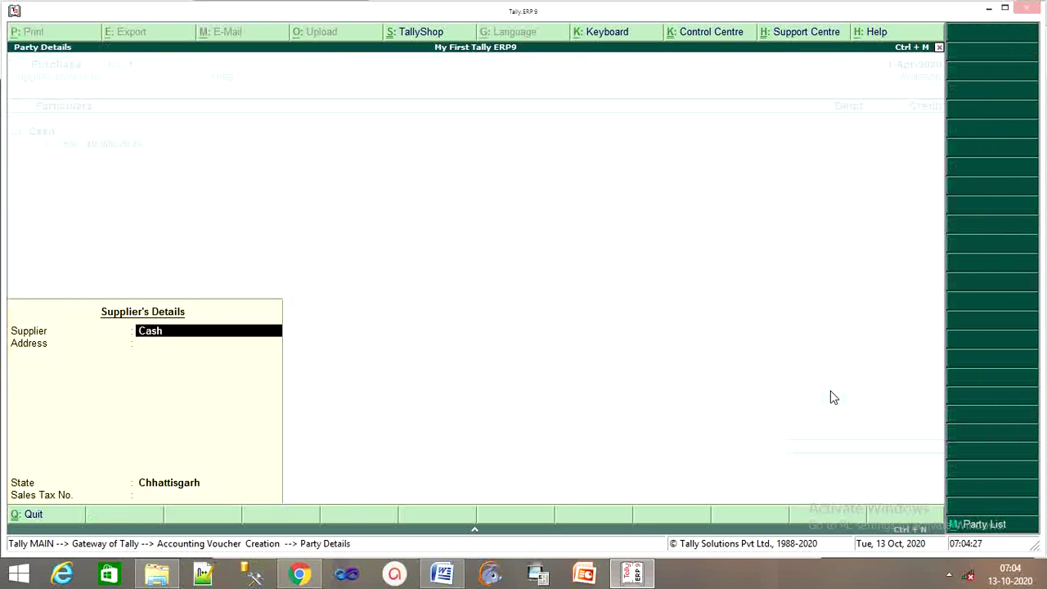
key("Return")
key("Return")
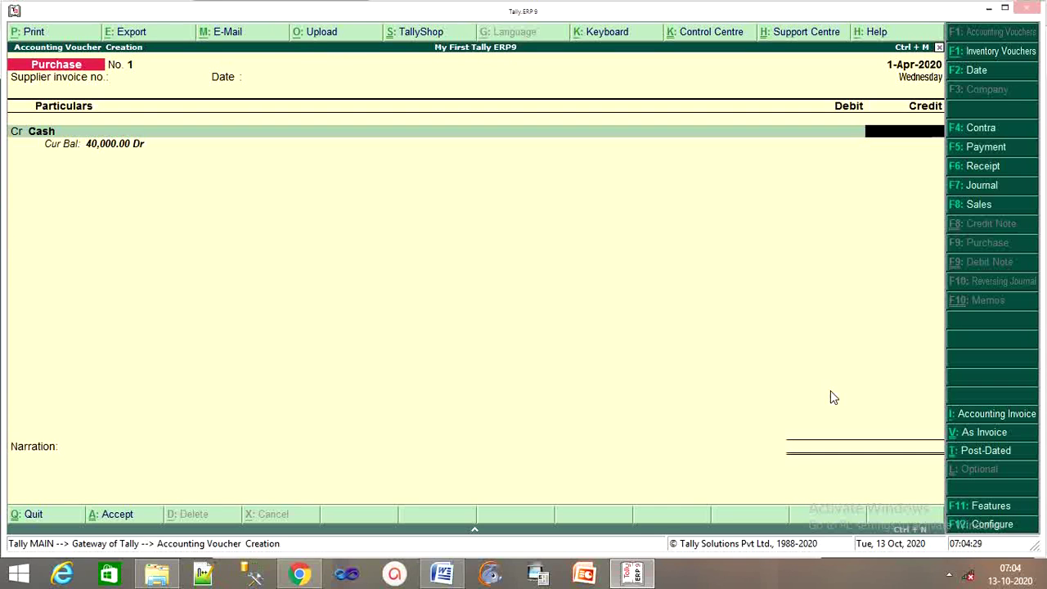
Enter the 20,000 amount from the PDF and debit Purchase, skipping inventory allocation.
left_click(299, 575)
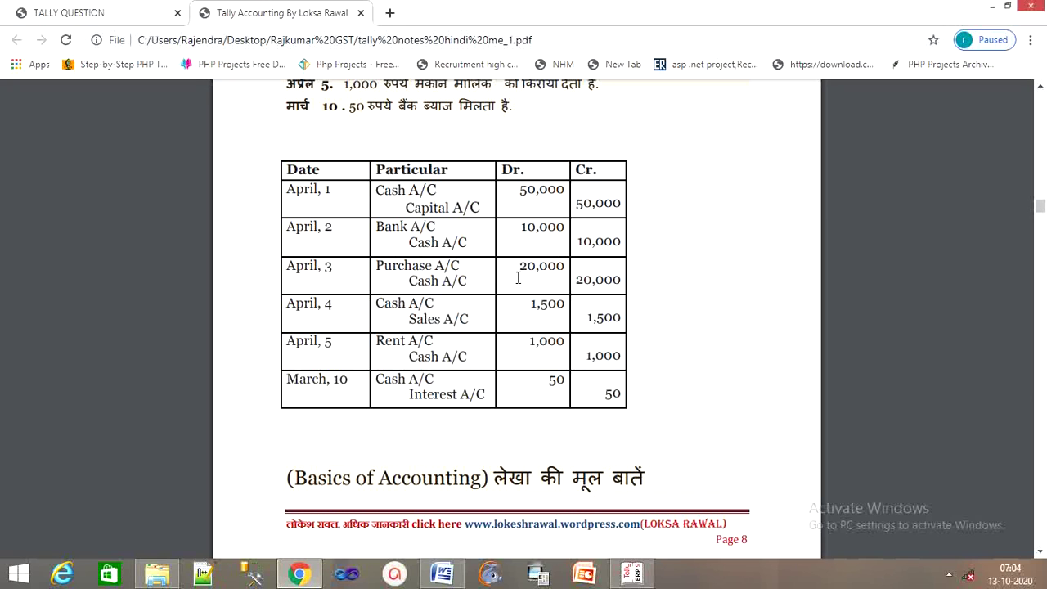
left_click(642, 575)
type("20")
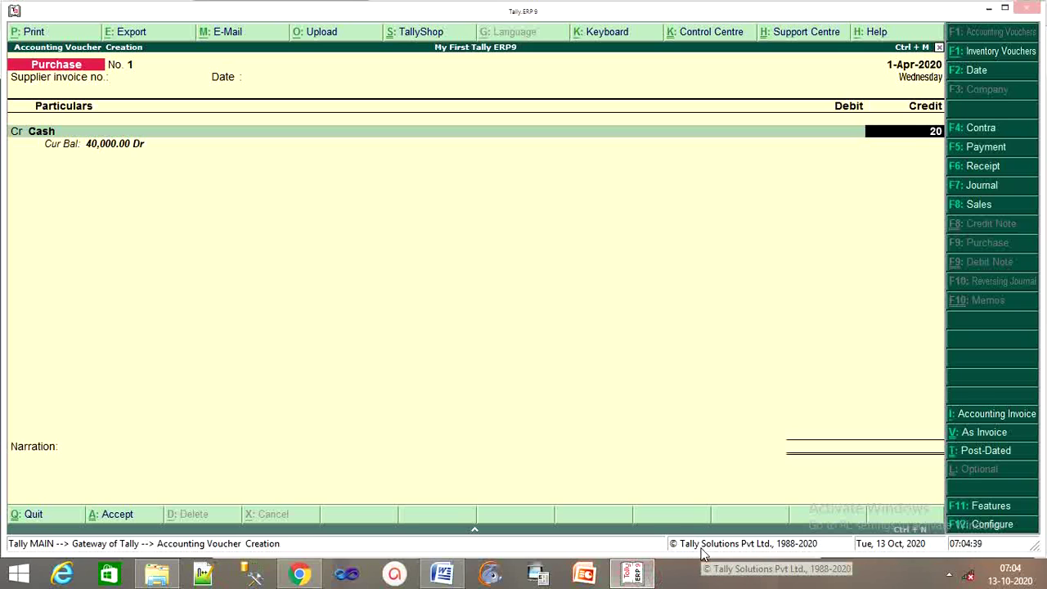
type("000")
key("Return")
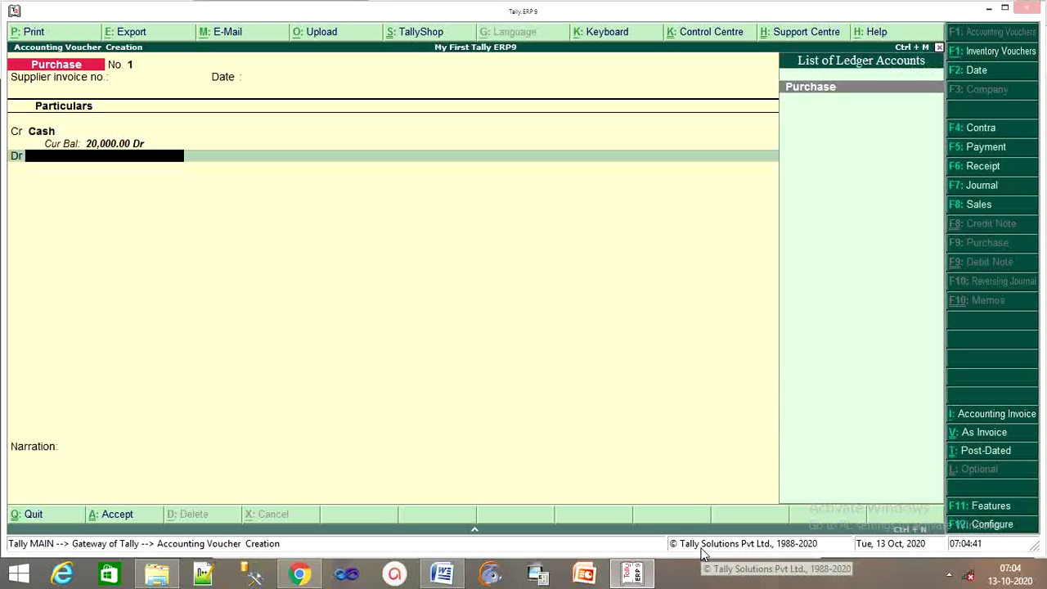
key("Return")
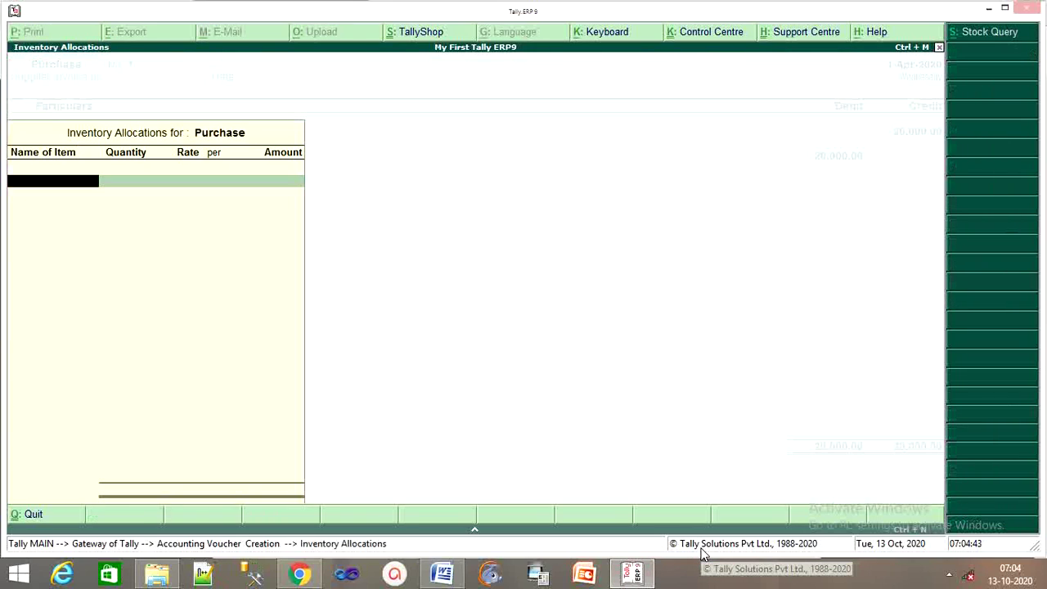
key("Return")
key("Return")
key("Return")
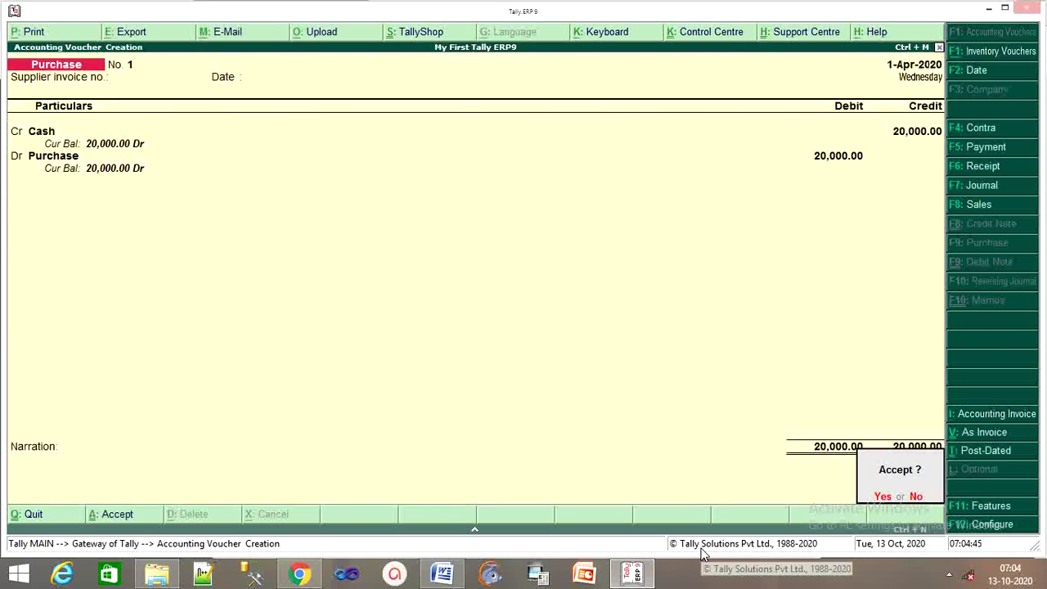
key("Return")
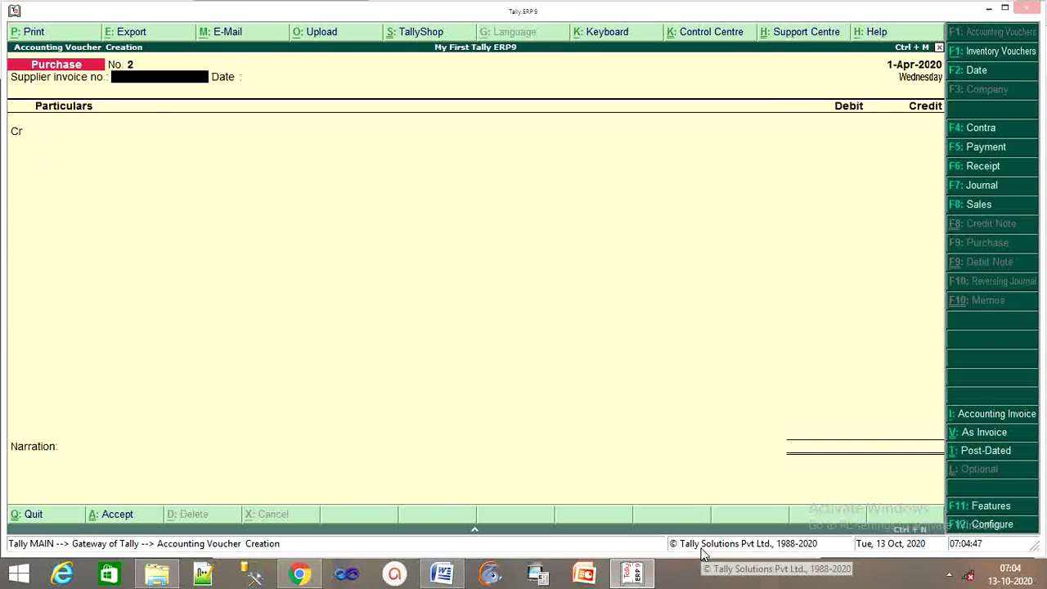
After checking the PDF, start a Sales voucher in debit/credit layout.
left_click(299, 573)
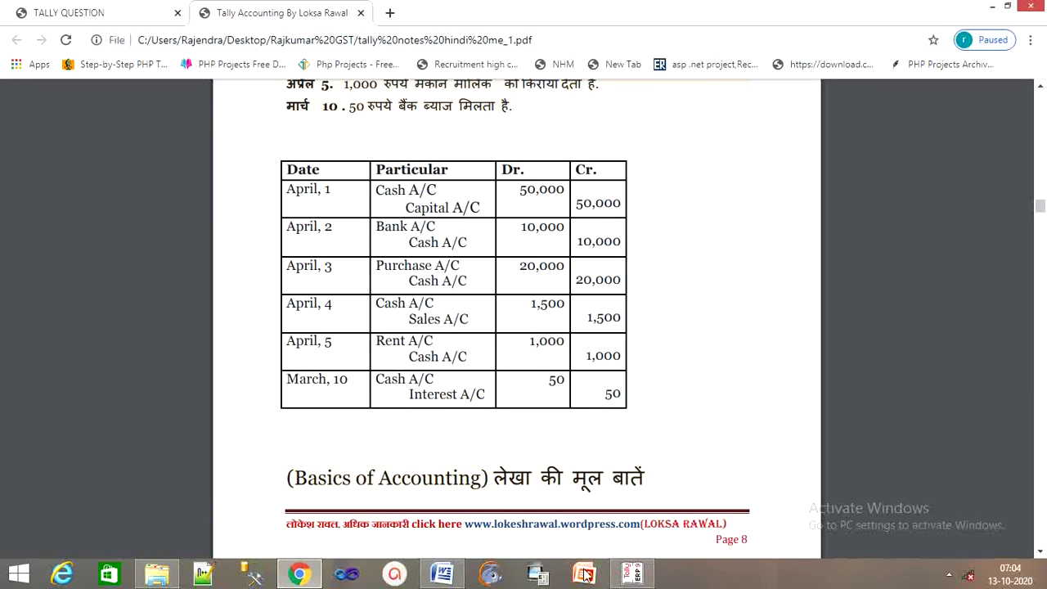
left_click(634, 574)
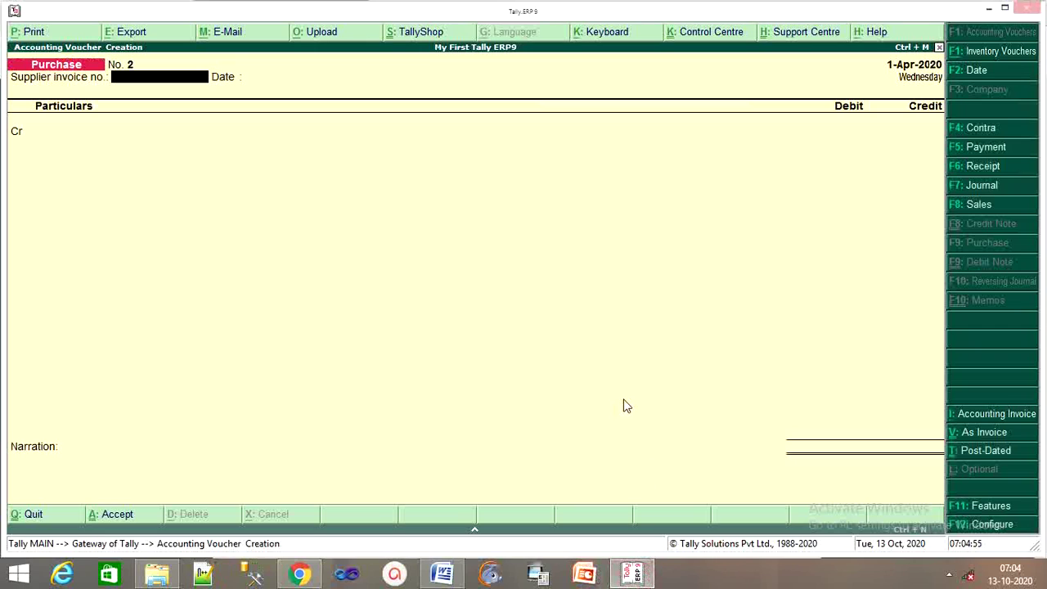
key("F8")
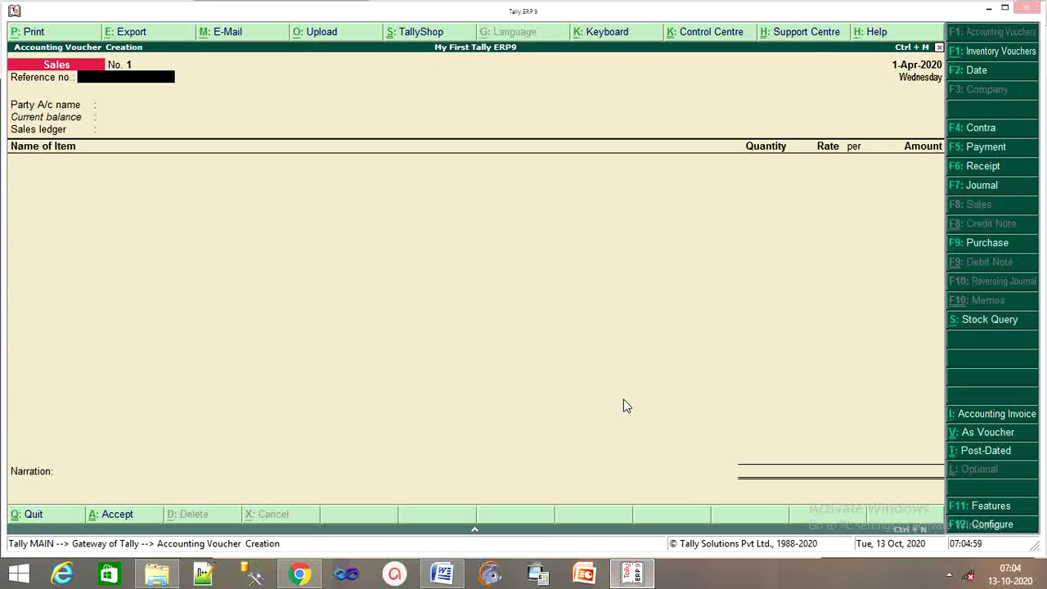
left_click(977, 434)
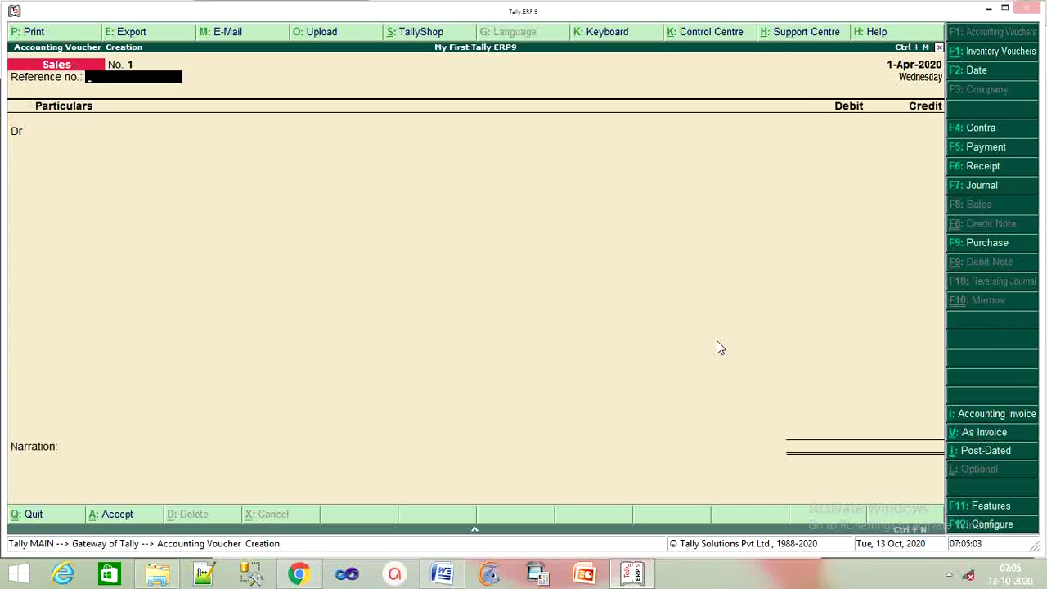
Debit Cash and credit Sales 1,500 each, skipping item allocations.
key("Return")
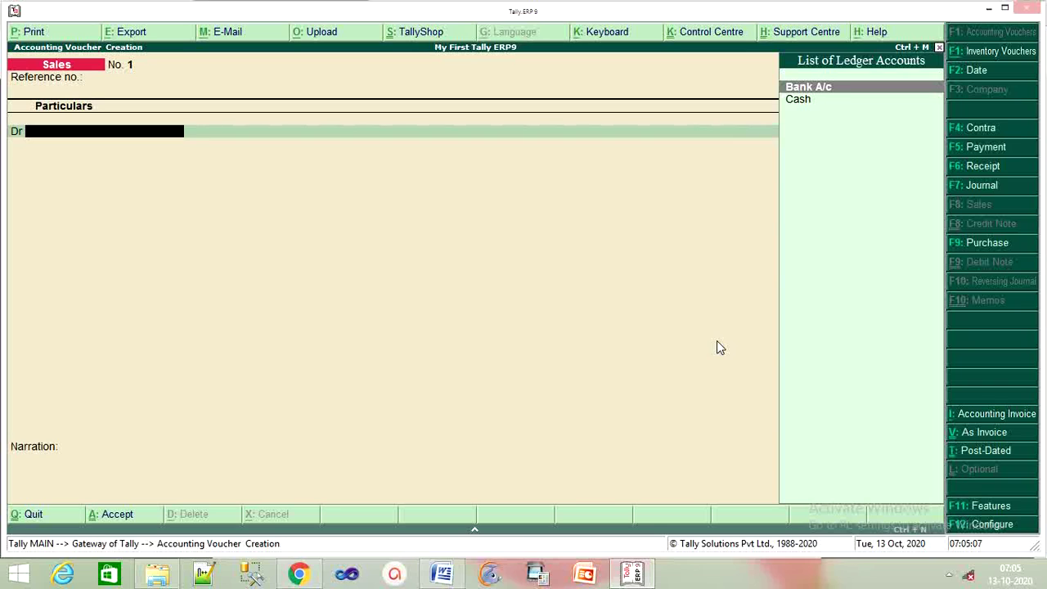
key("Down")
key("Return")
key("Return")
key("Return")
key("Return")
key("Return")
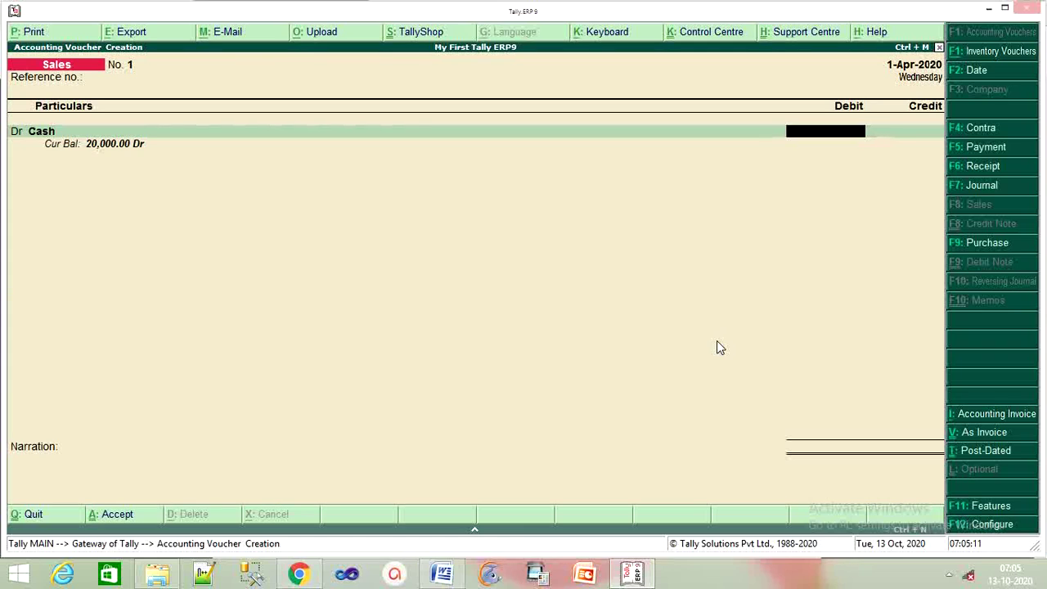
type("1500")
key("Return")
key("Return")
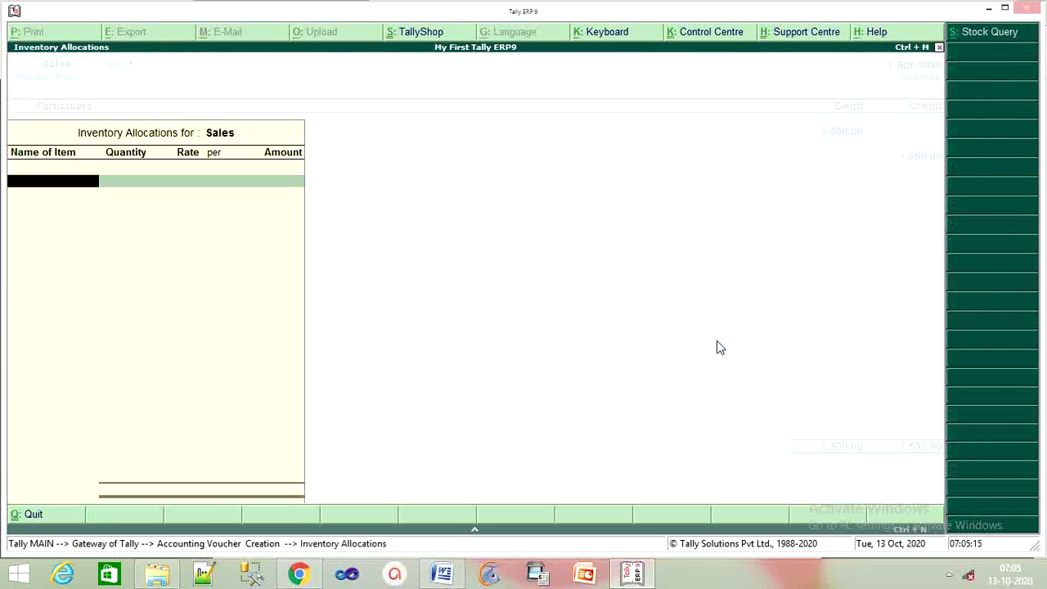
key("Return")
key("Return")
key("Return")
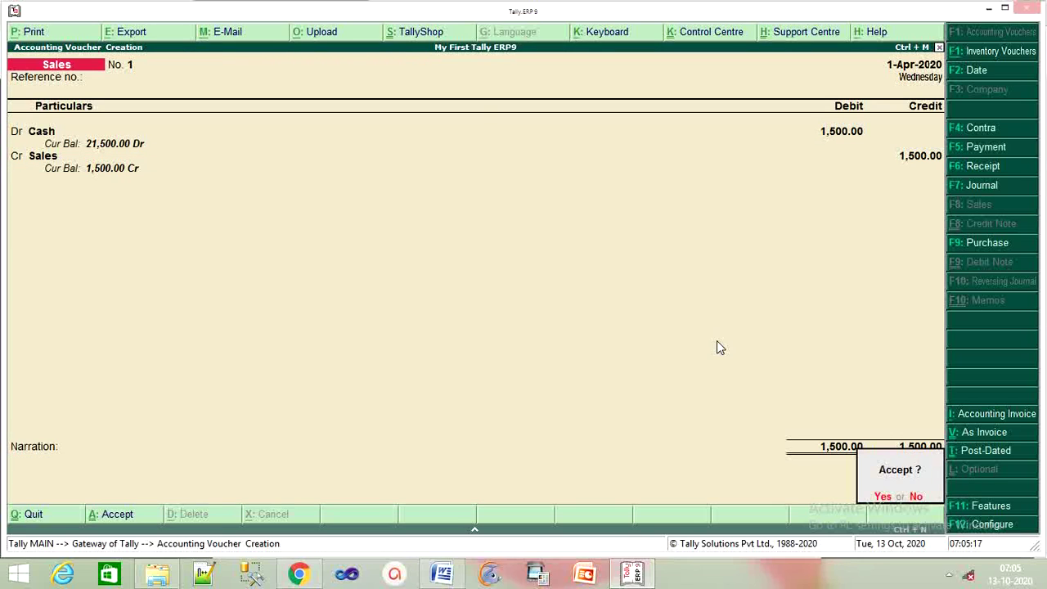
key("Return")
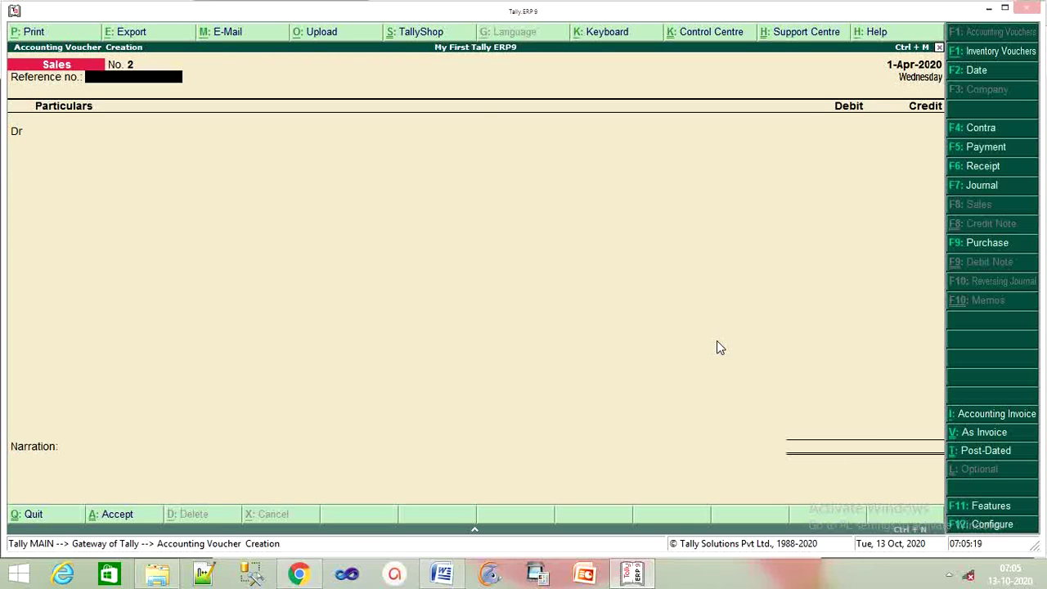
left_click(299, 573)
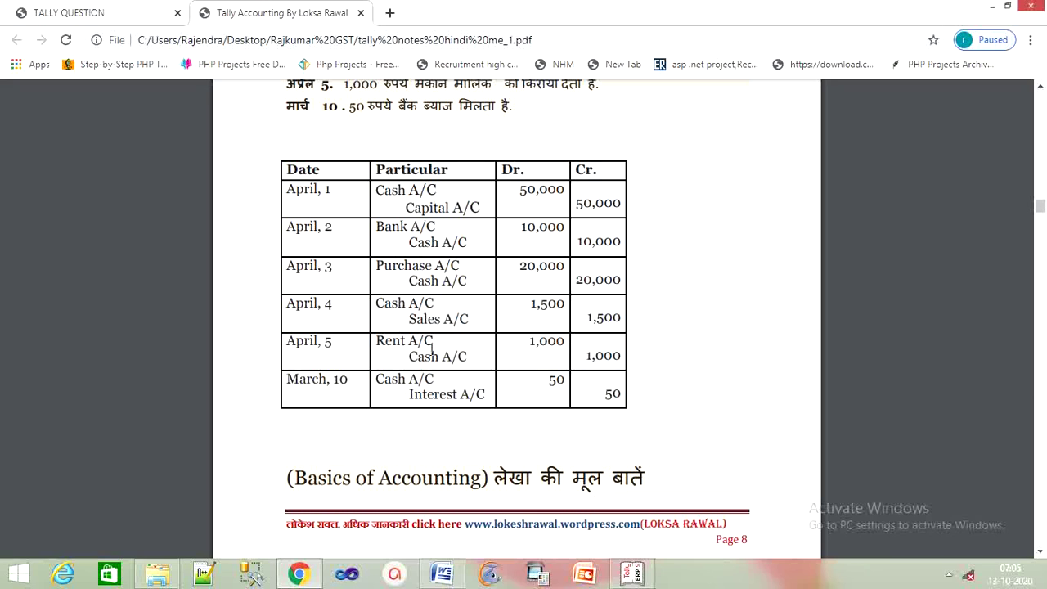
Start a Payment voucher and debit Rent 1,000.
left_click(632, 573)
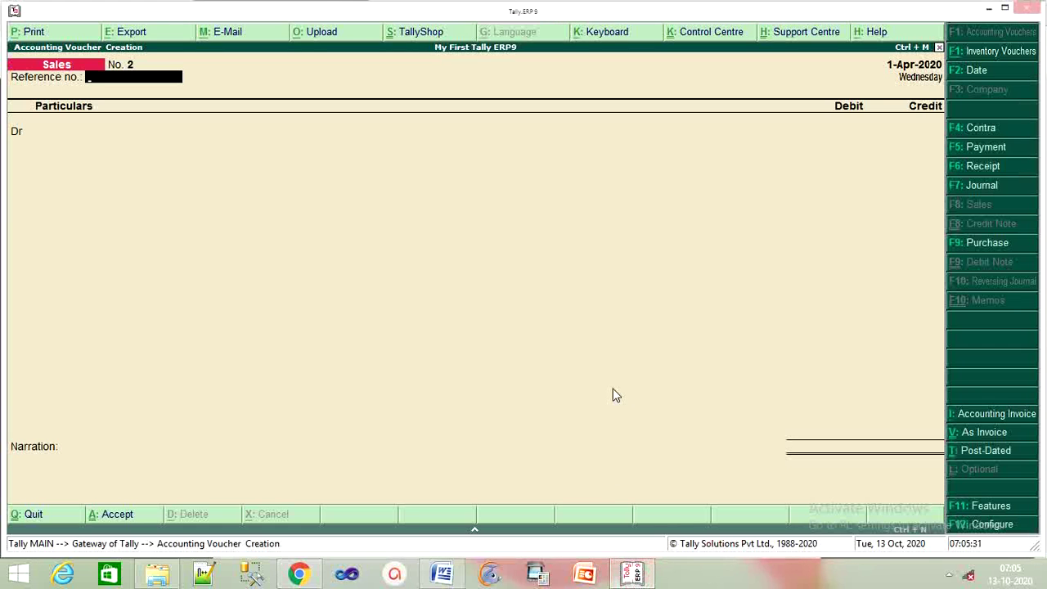
key("F5")
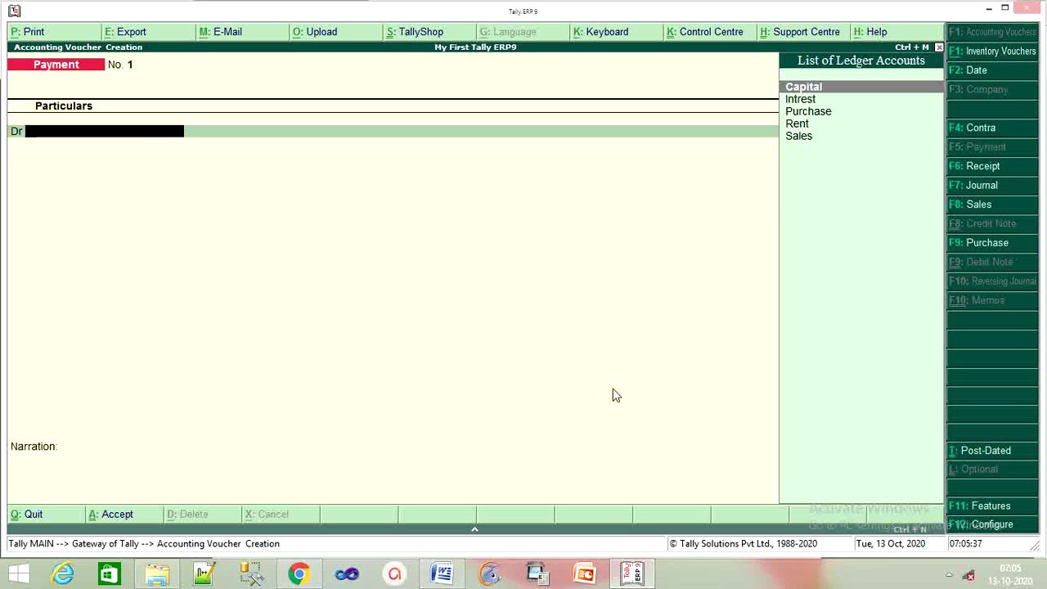
key("Down")
key("Down")
key("Down")
key("Return")
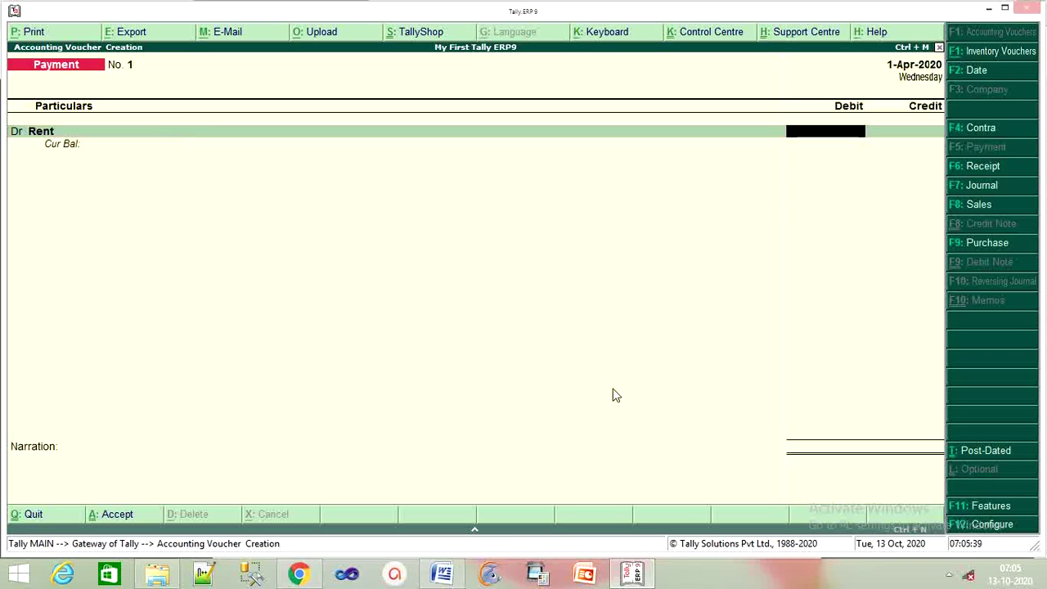
type("1,000")
key("Return")
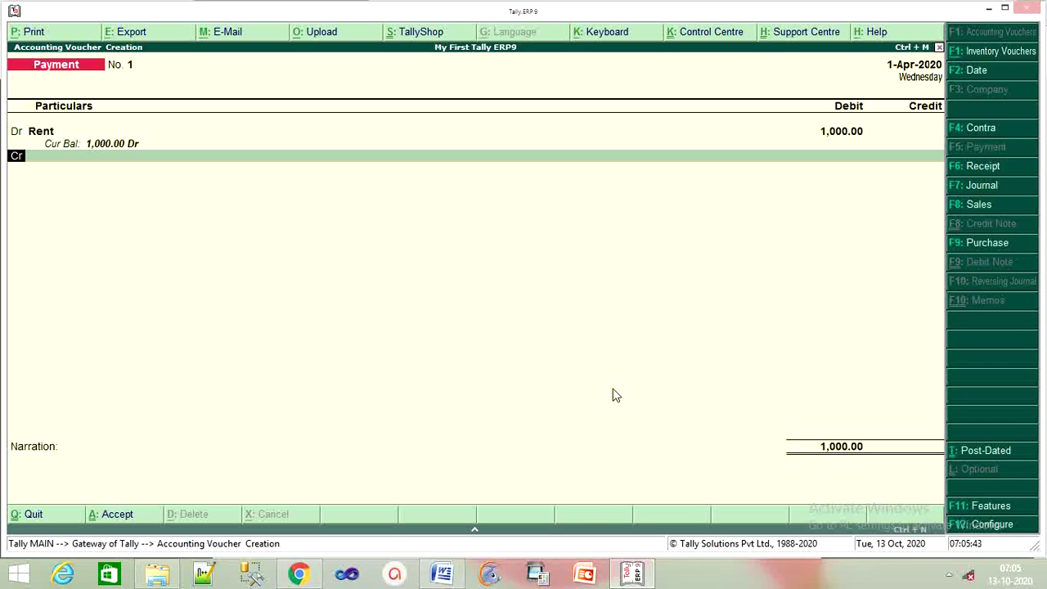
Credit Cash 1,000 and skip the narration to finish Payment No. 1.
key("Return")
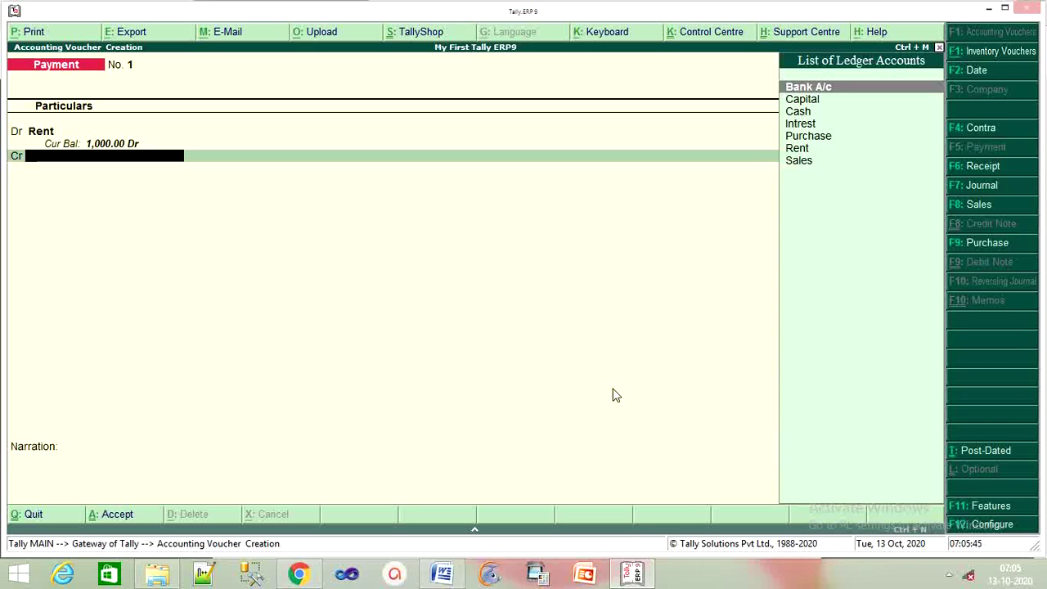
key("Down")
key("Down")
key("Down")
key("Down")
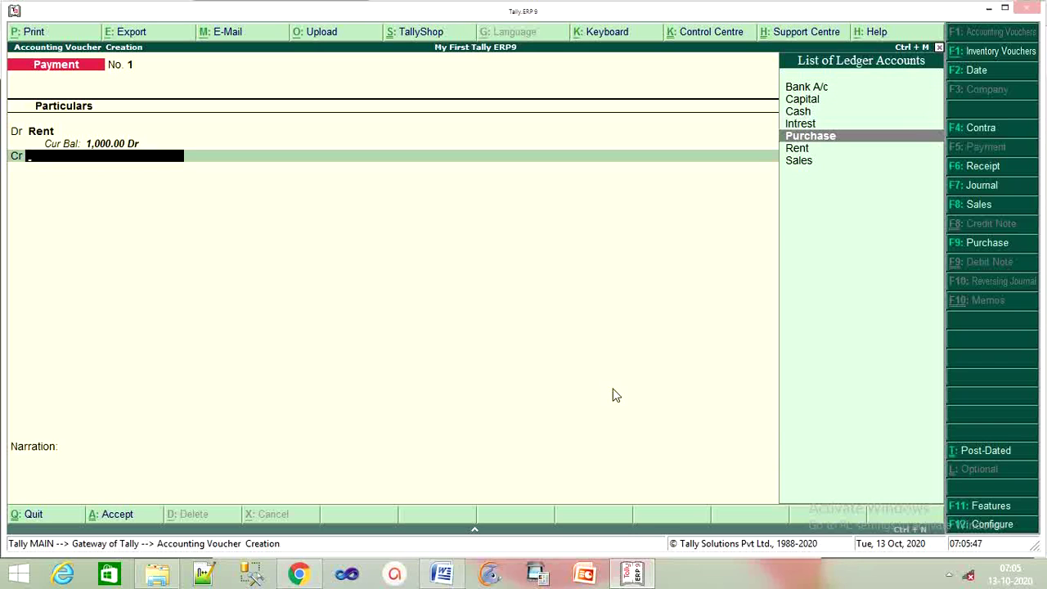
key("Up")
key("Up")
key("Return")
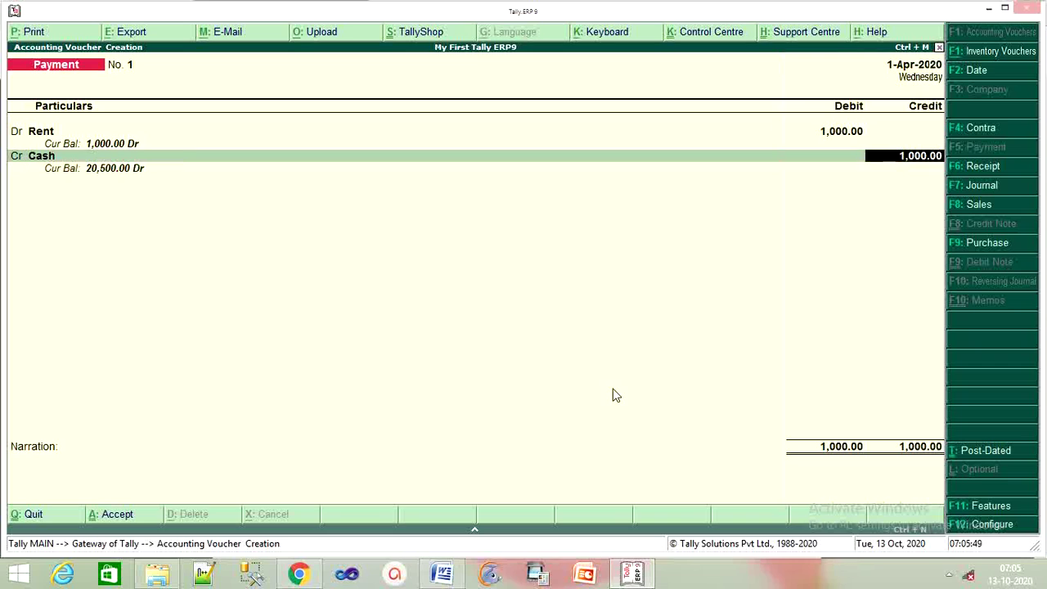
key("Return")
key("Return")
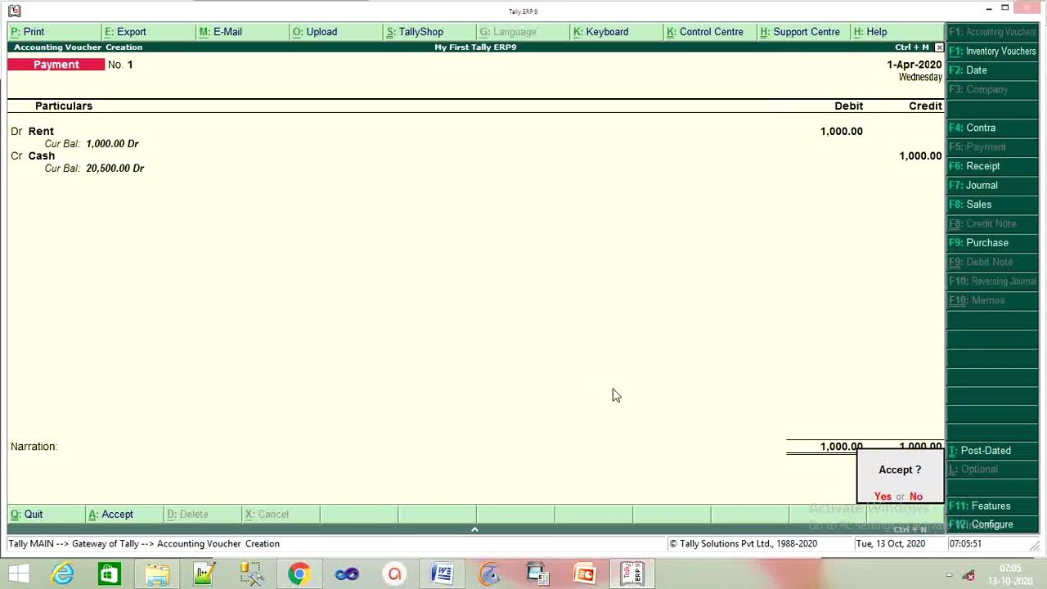
key("Return")
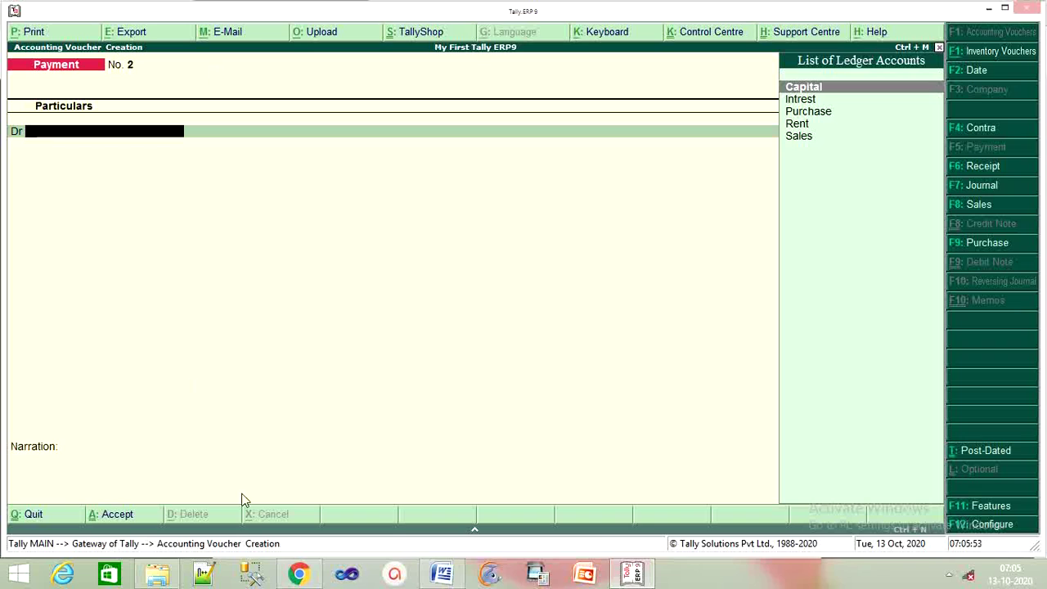
After checking the interest entry in the PDF, start a Receipt crediting Intrest 50.
left_click(297, 575)
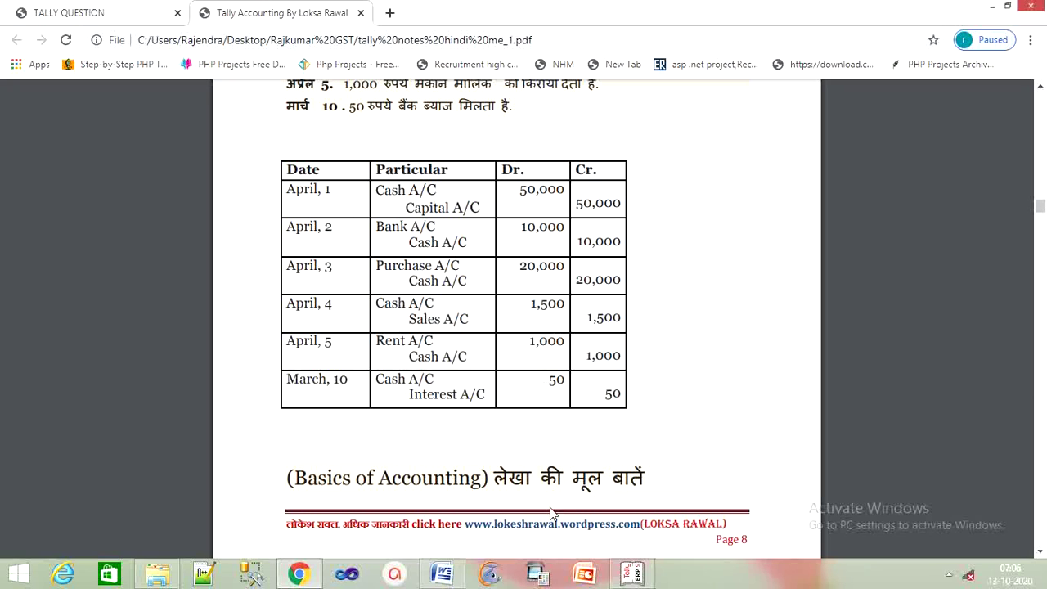
left_click(646, 577)
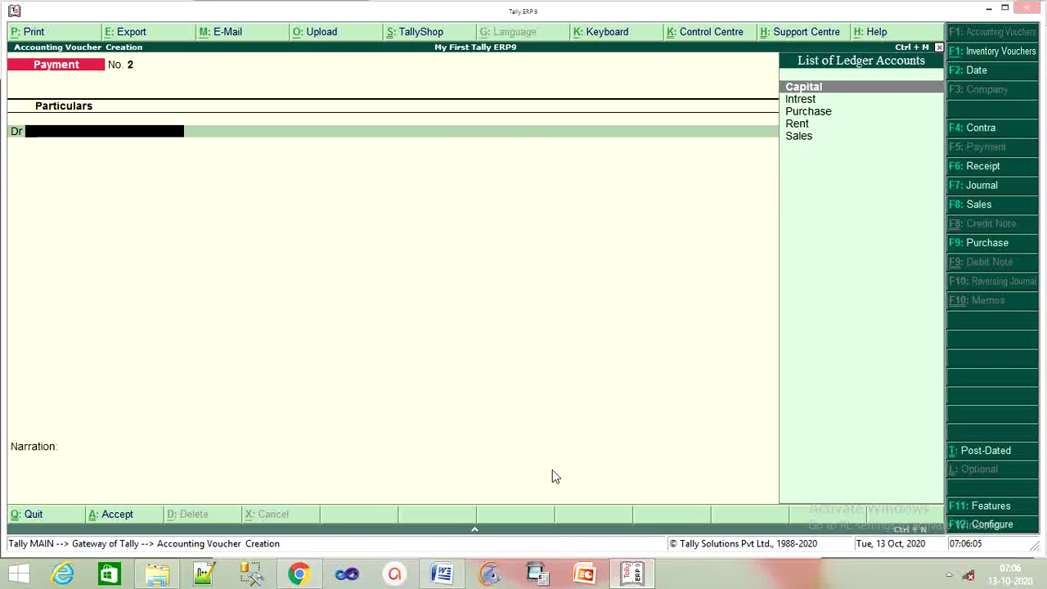
key("F6")
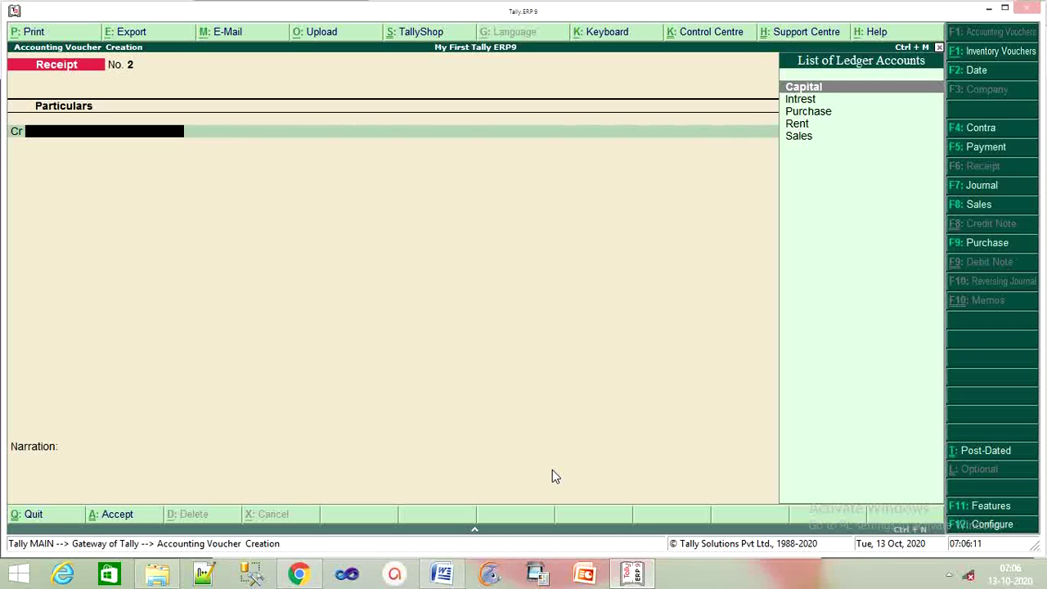
key("Down")
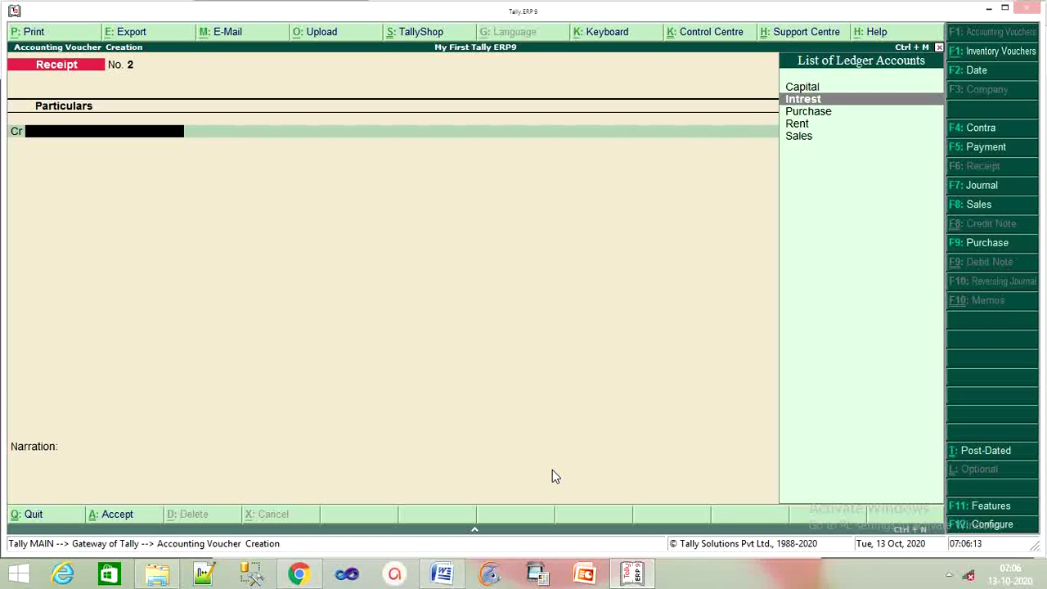
key("Return")
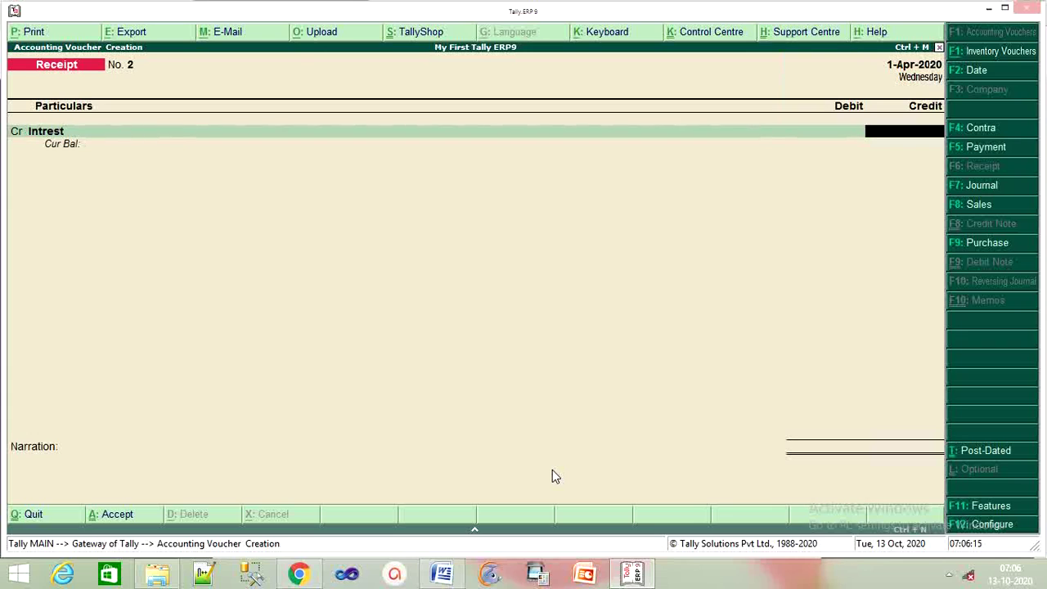
type("50")
key("Return")
key("Return")
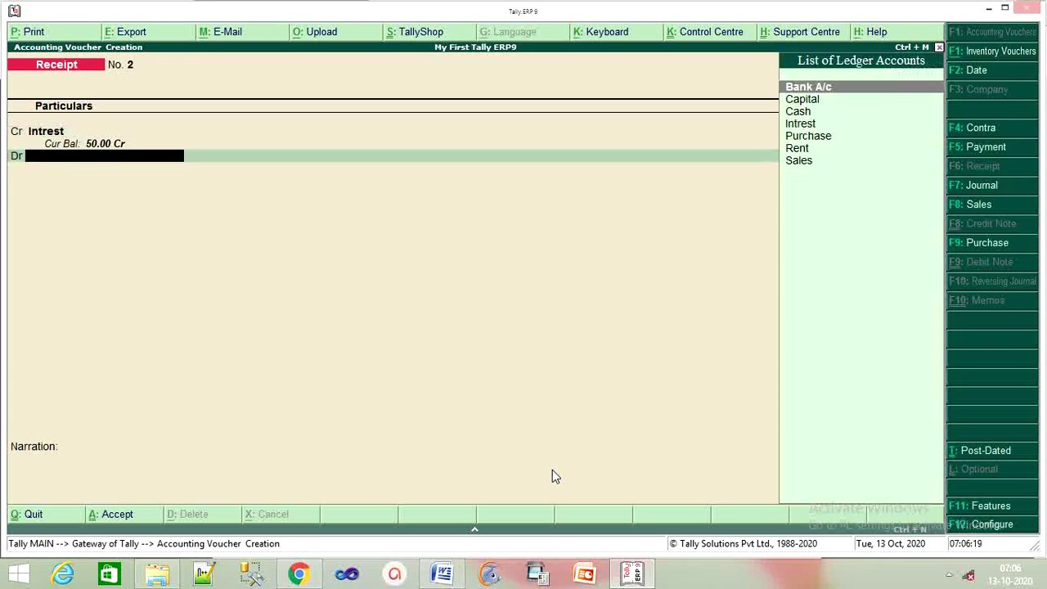
Debit Cash 50 to finish Receipt No. 2, then exit voucher entry.
key("Down")
key("Down")
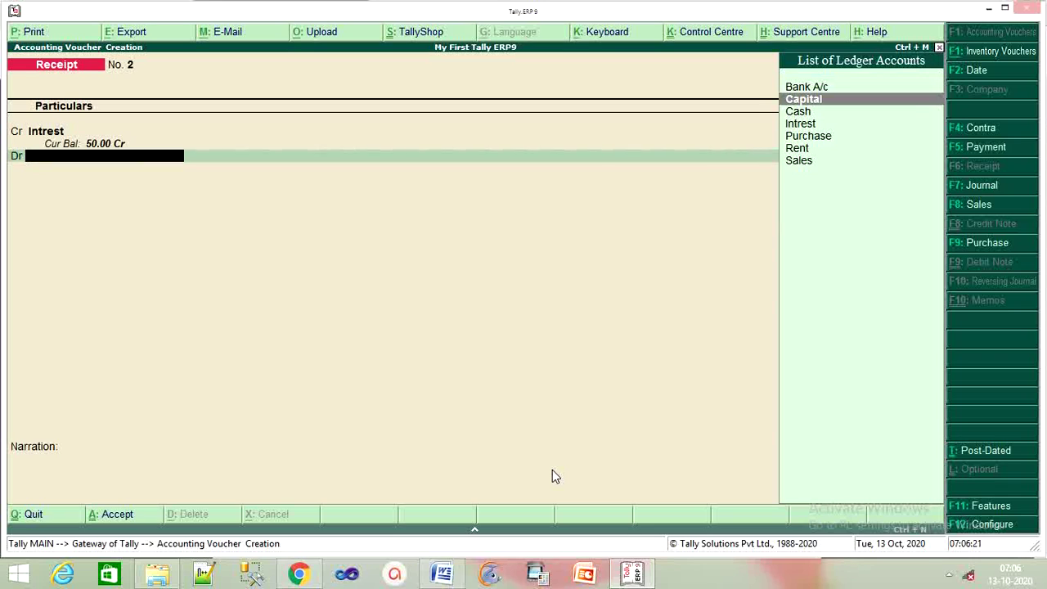
key("Return")
key("Return")
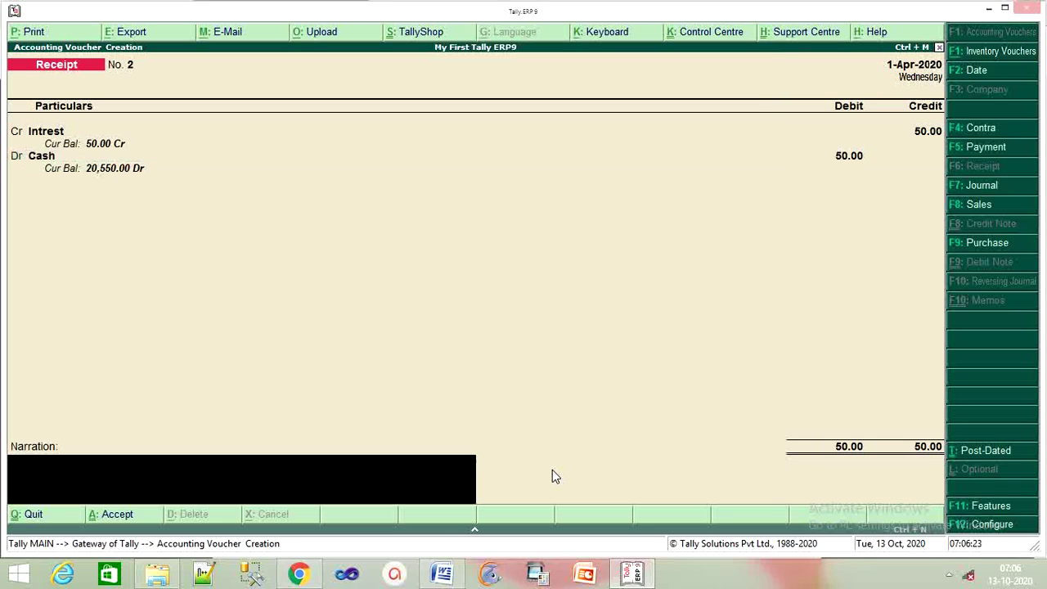
key("Return")
key("Return")
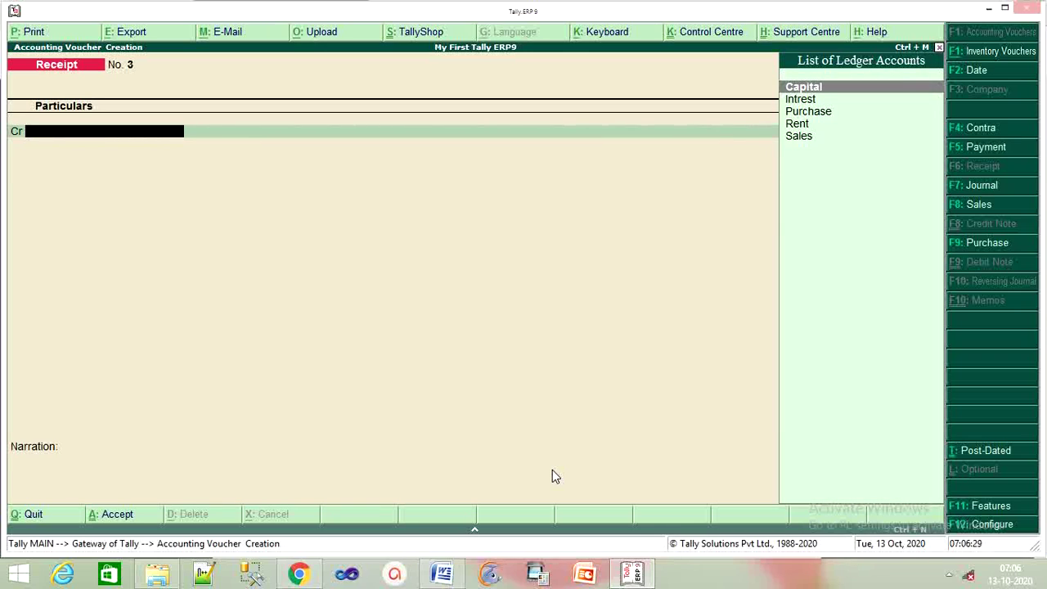
key("Escape")
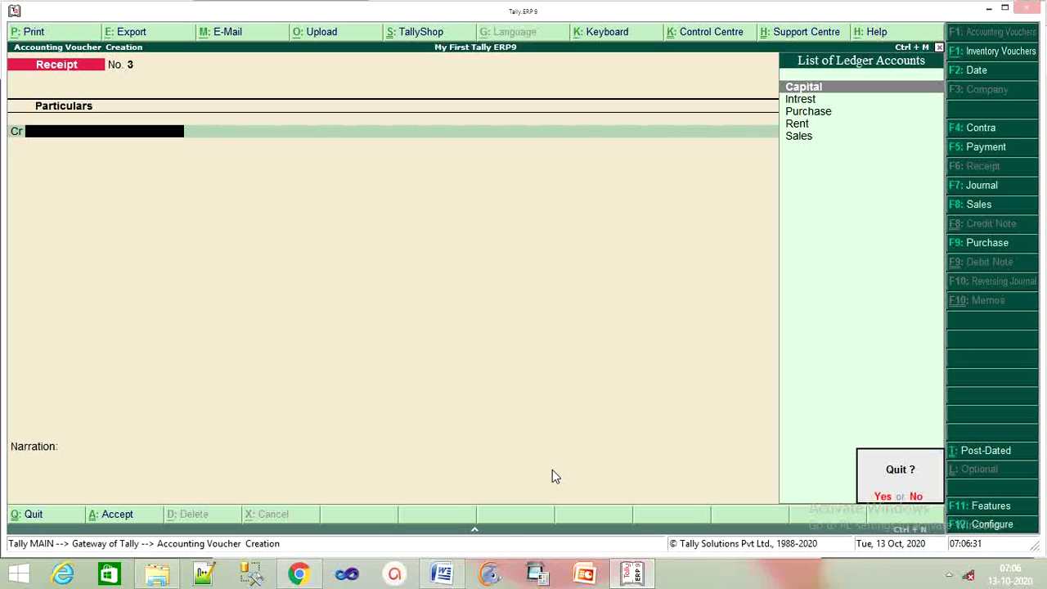
key("Return")
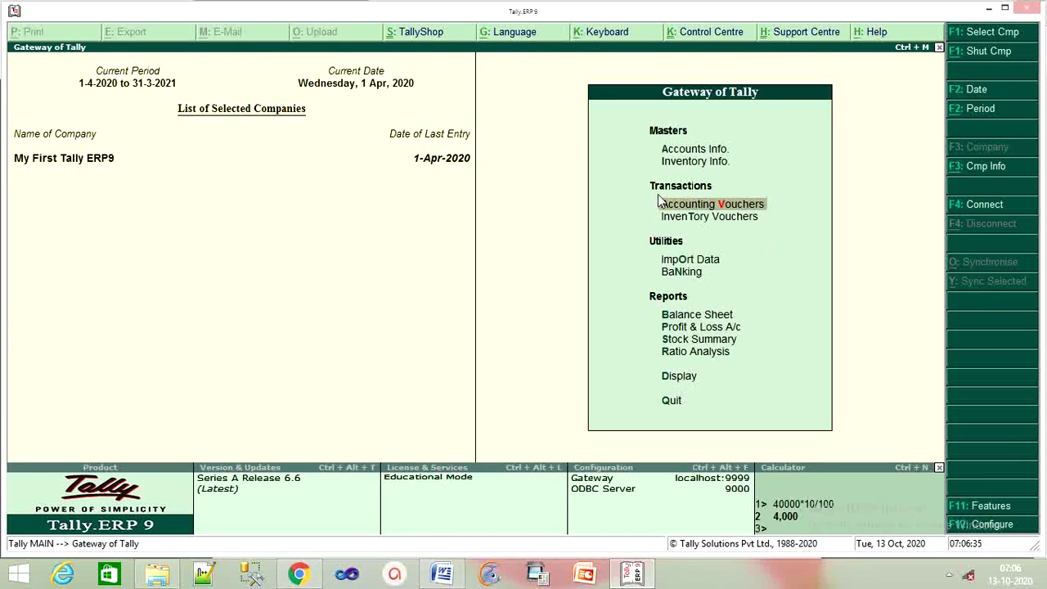
Open the Day Book for 1-Apr-2020 from the Display menu.
key("Down")
key("Down")
key("Down")
key("Down")
key("Down")
key("Down")
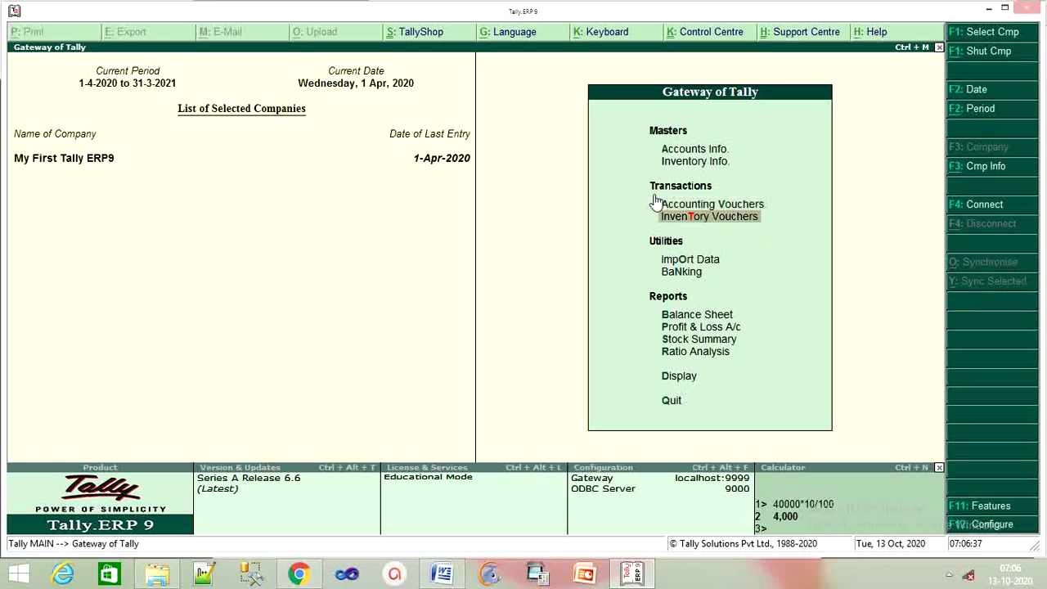
key("Down")
key("Down")
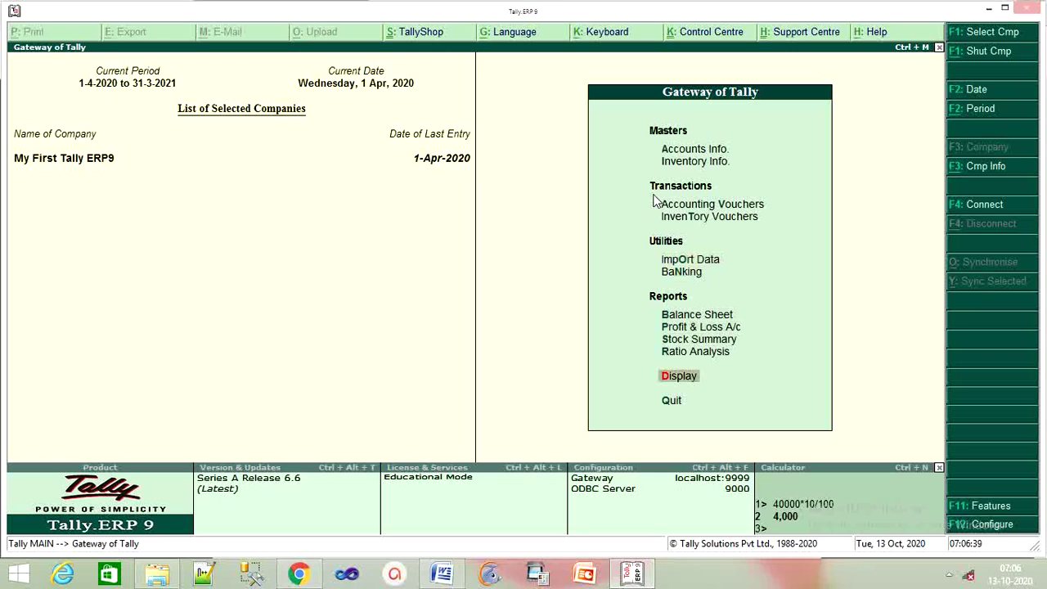
key("Return")
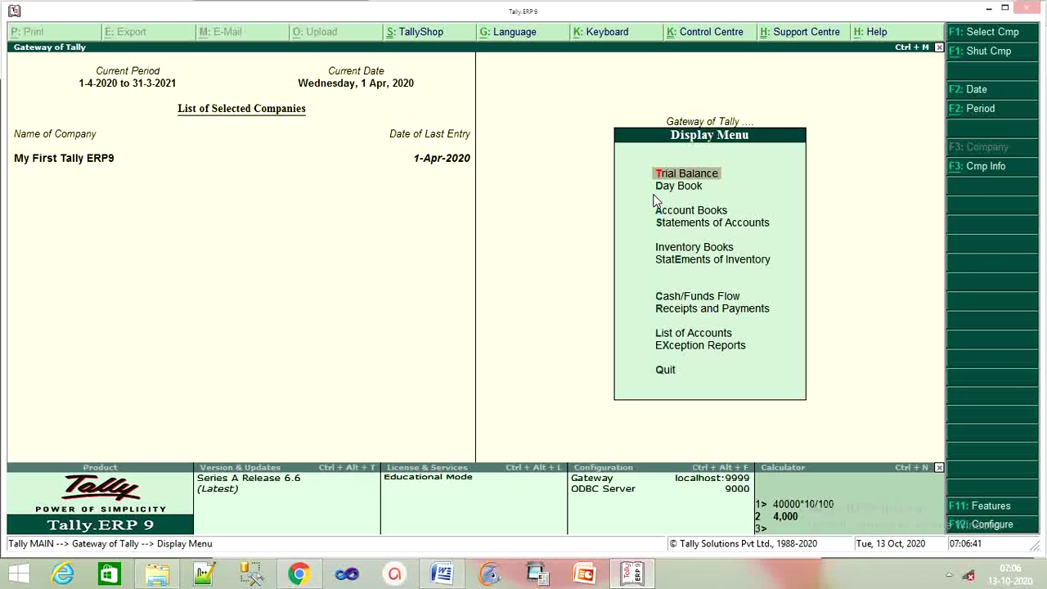
key("Down")
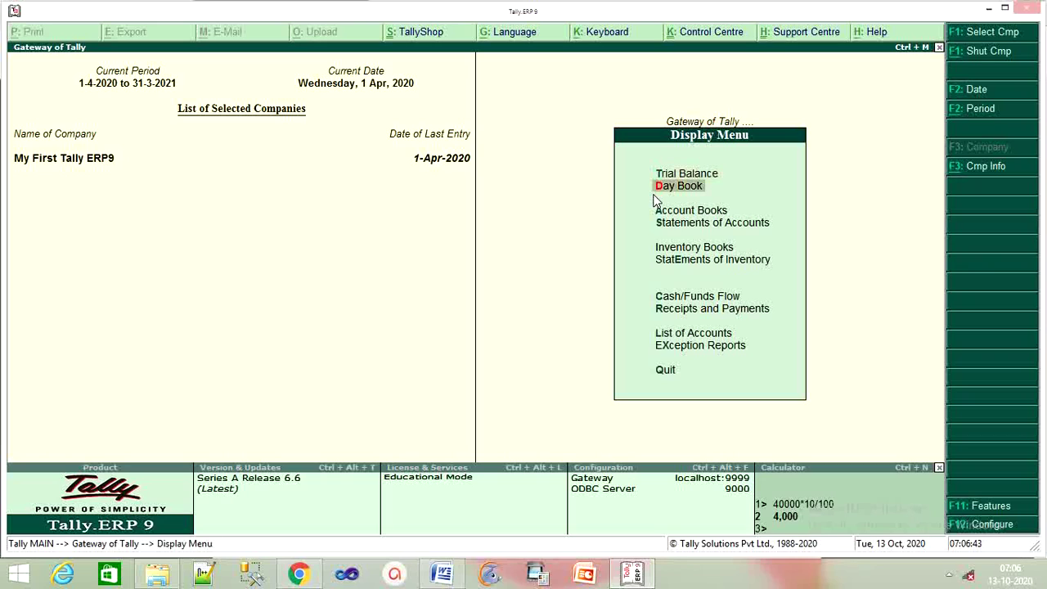
key("Return")
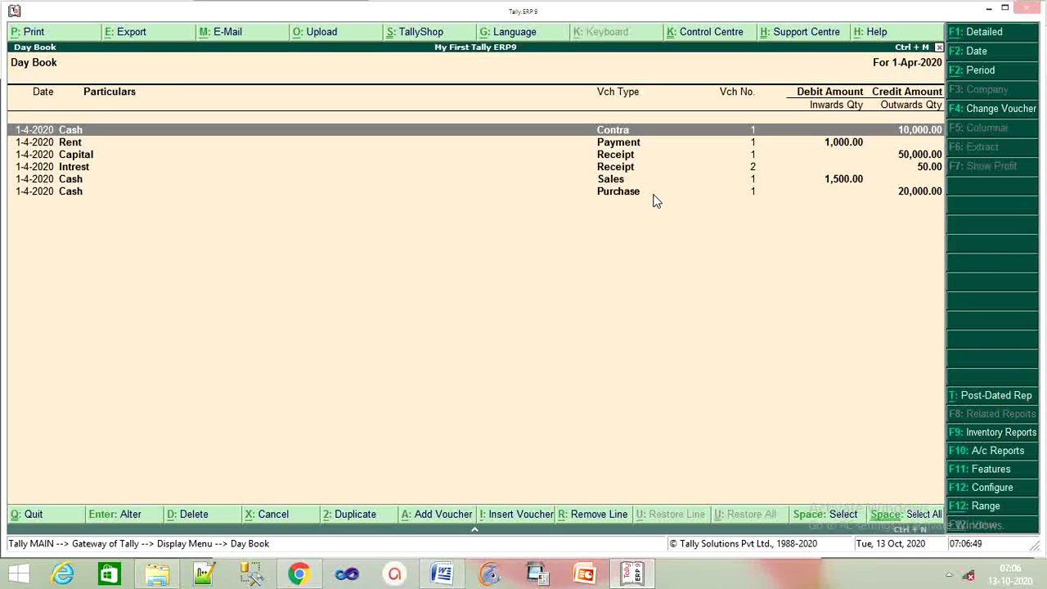
Open the Cash/Bank Contra No. 1 entry for alteration.
key("Down")
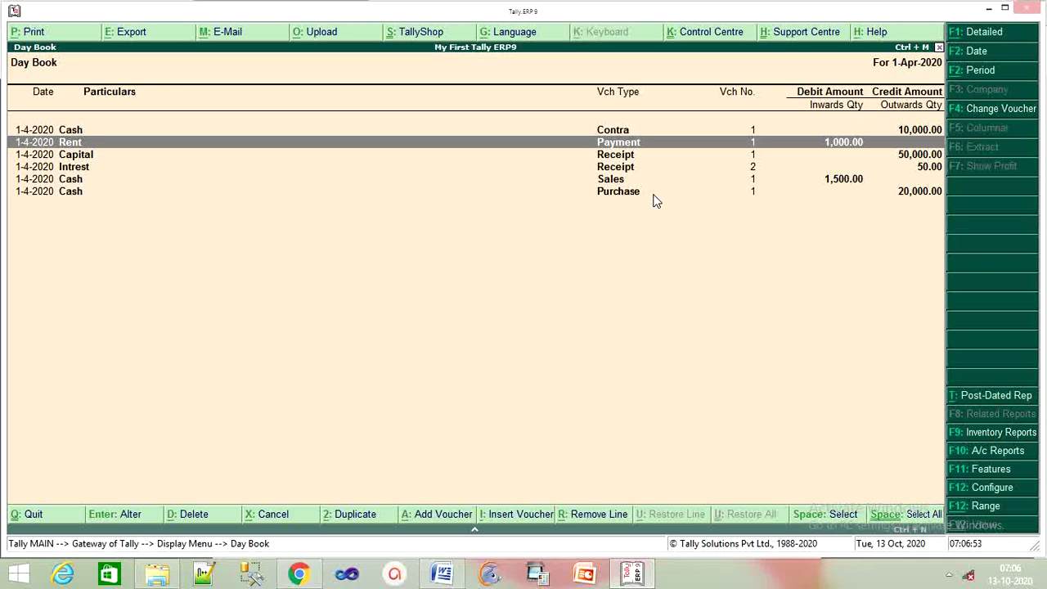
key("Up")
key("Return")
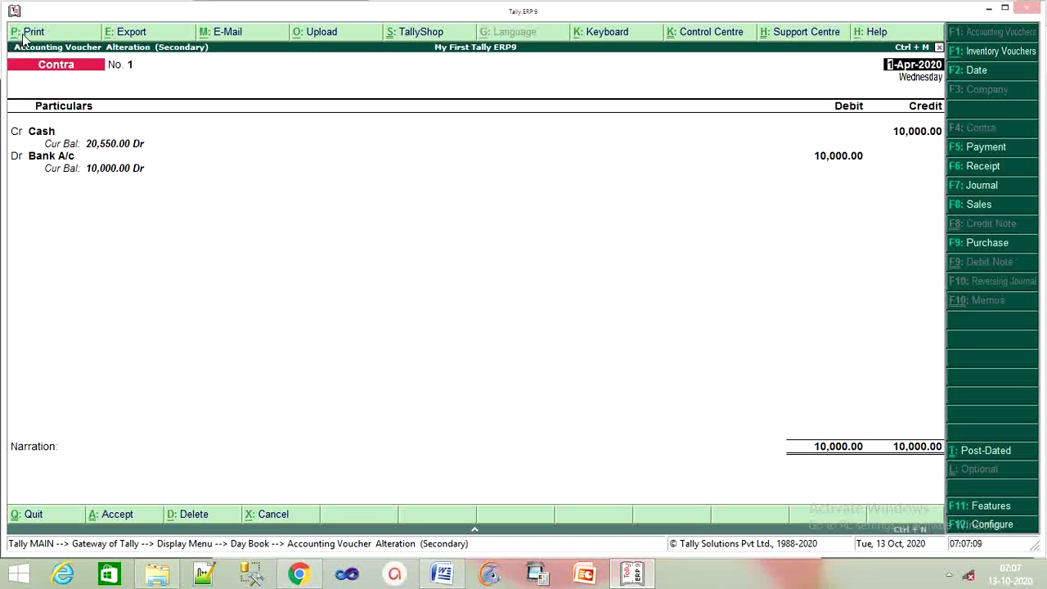
Show the print preview of the 10,000.00 Contra voucher, zooming to full size and back to whole page.
left_click(36, 32)
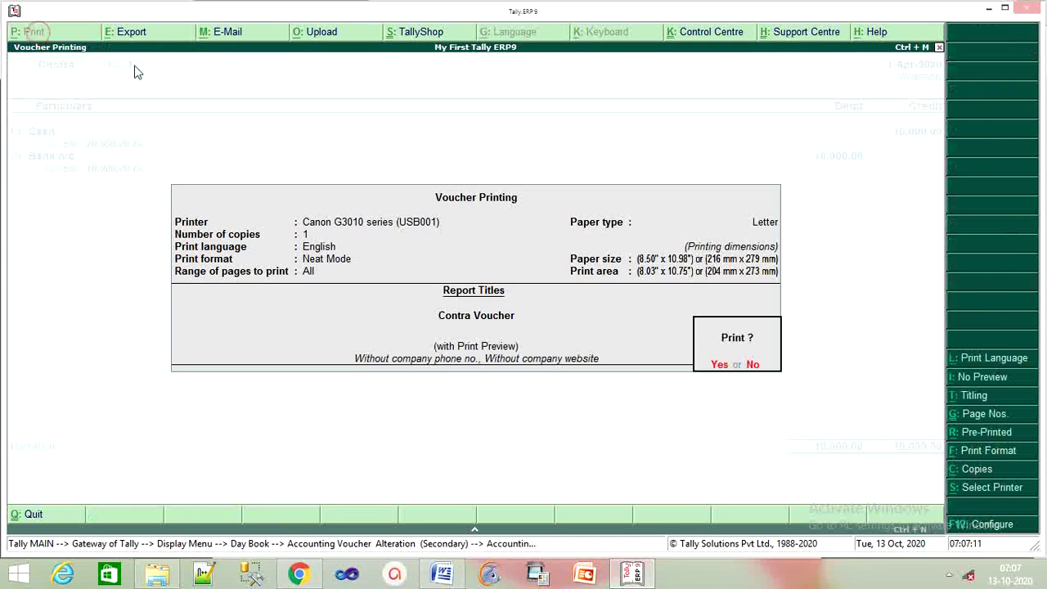
left_click(721, 367)
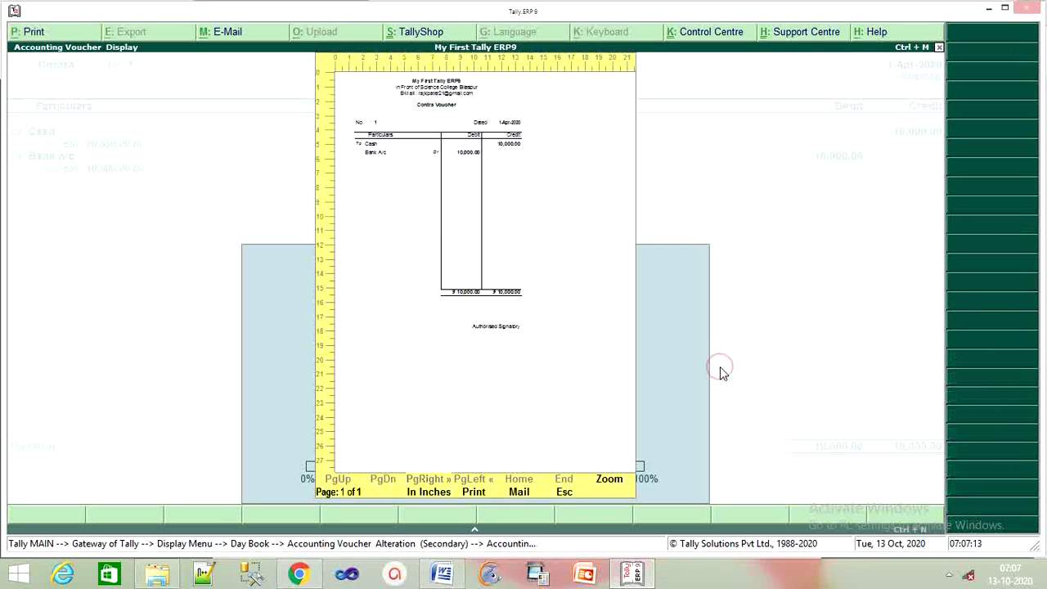
left_click(620, 484)
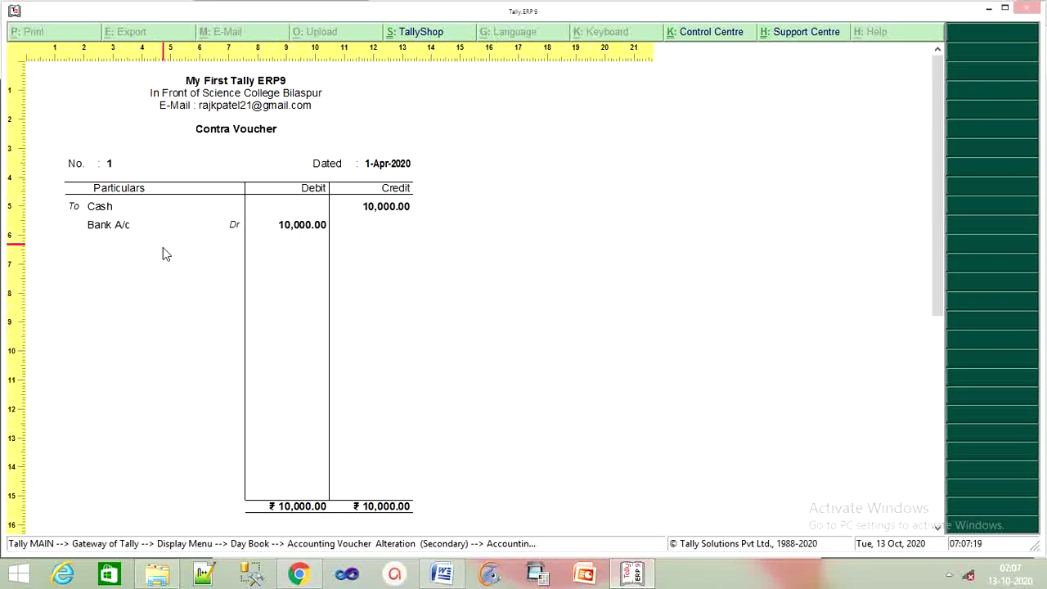
scroll(390, 251, "down", 3)
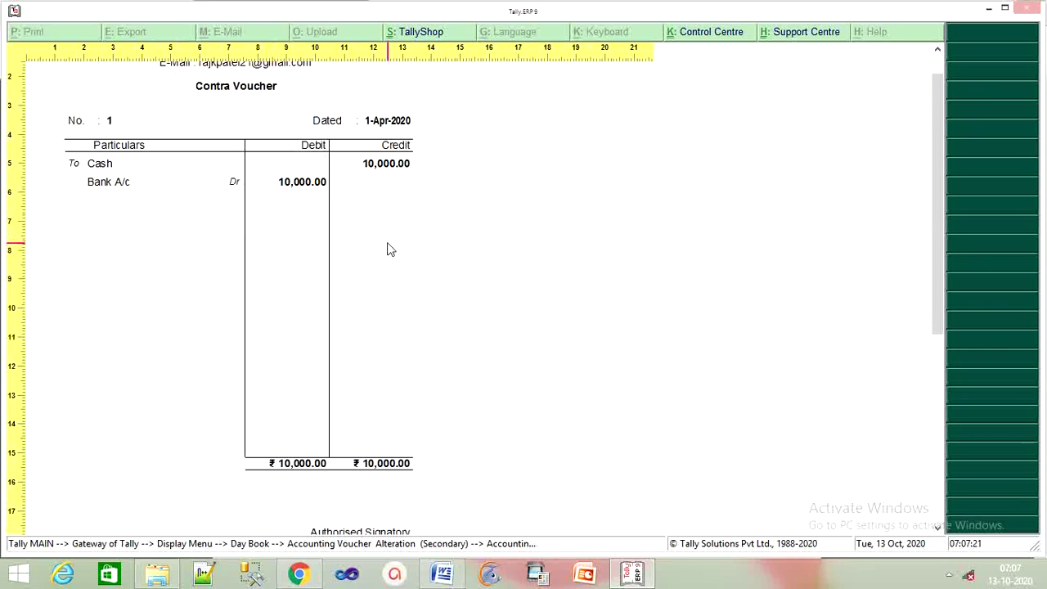
scroll(389, 251, "down", 5)
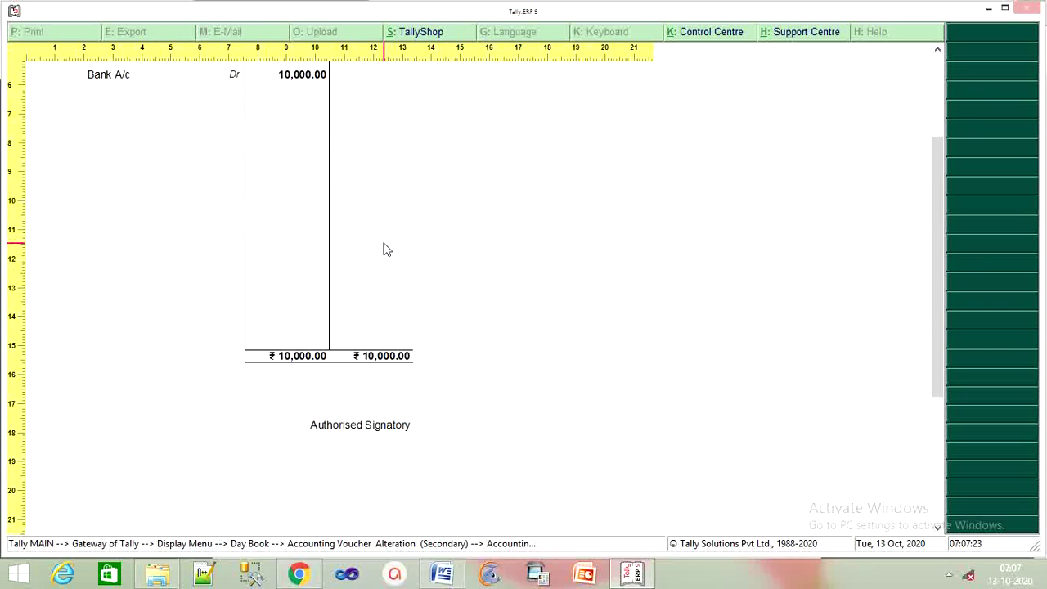
scroll(386, 252, "up", 8)
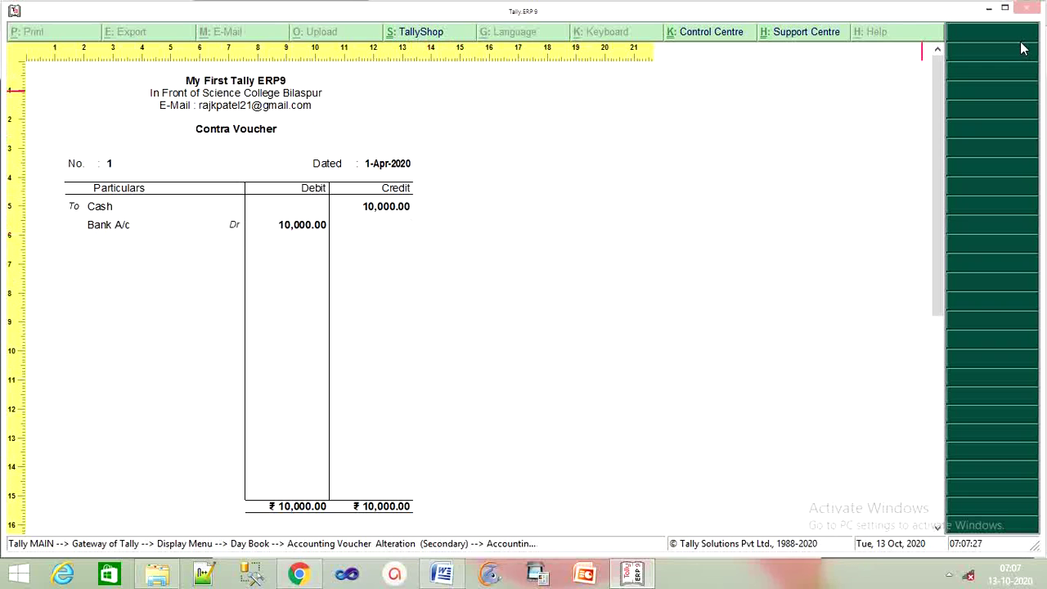
left_click(648, 243)
Close the preview, the Contra voucher and the Day Book to return to the Display Menu.
key("Escape")
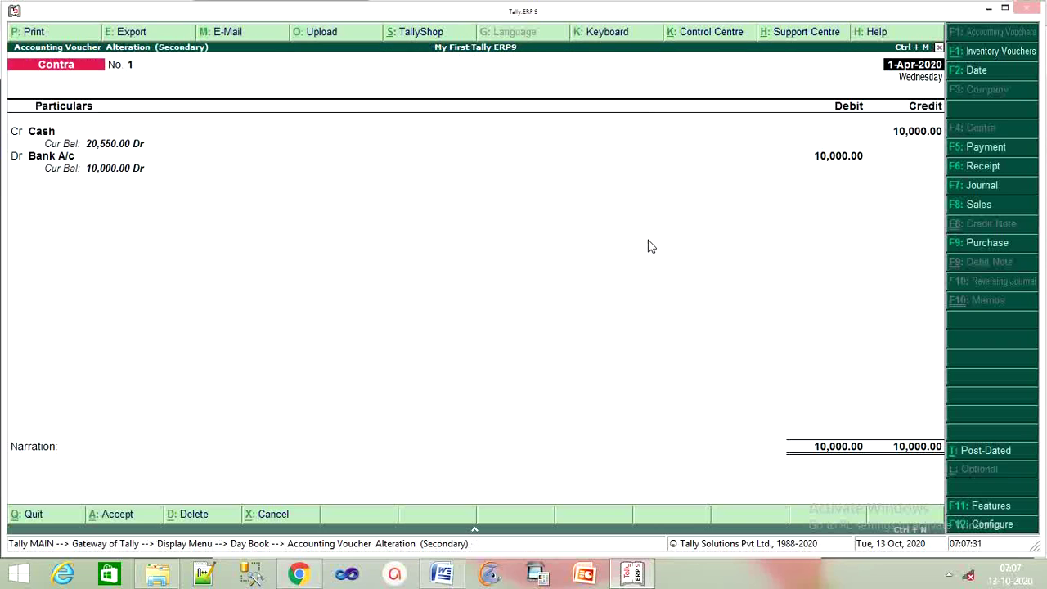
key("Escape")
key("Return")
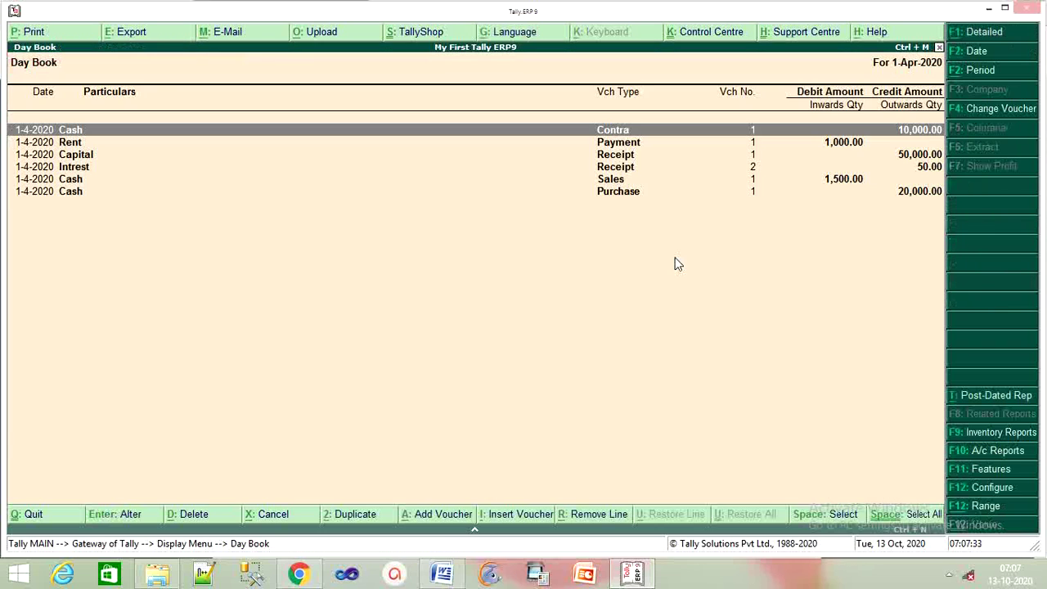
key("Escape")
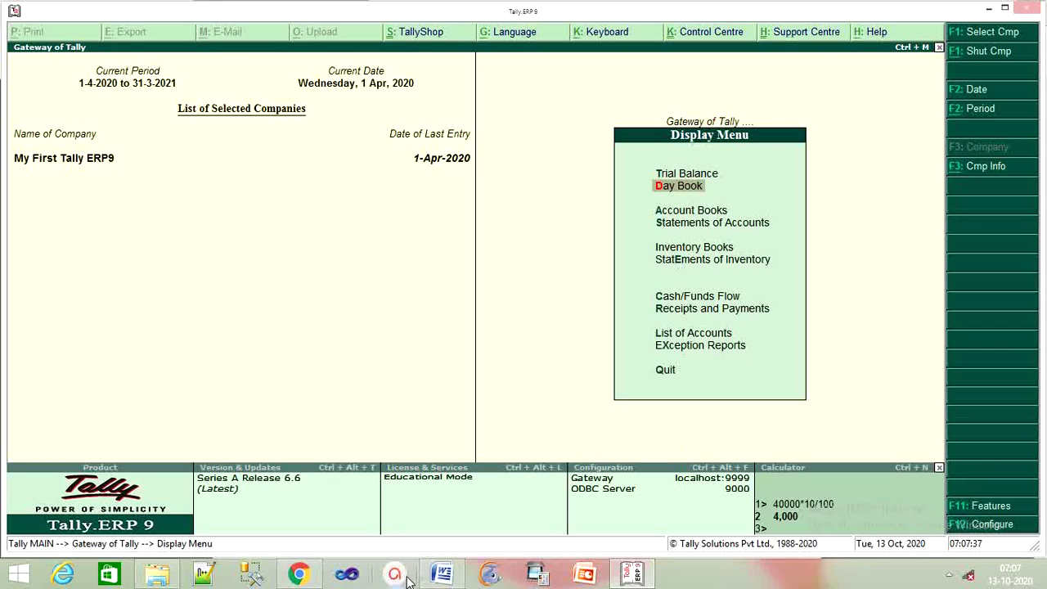
Switch to the Tally notes PDF in Chrome and scroll through the account type lists.
left_click(310, 581)
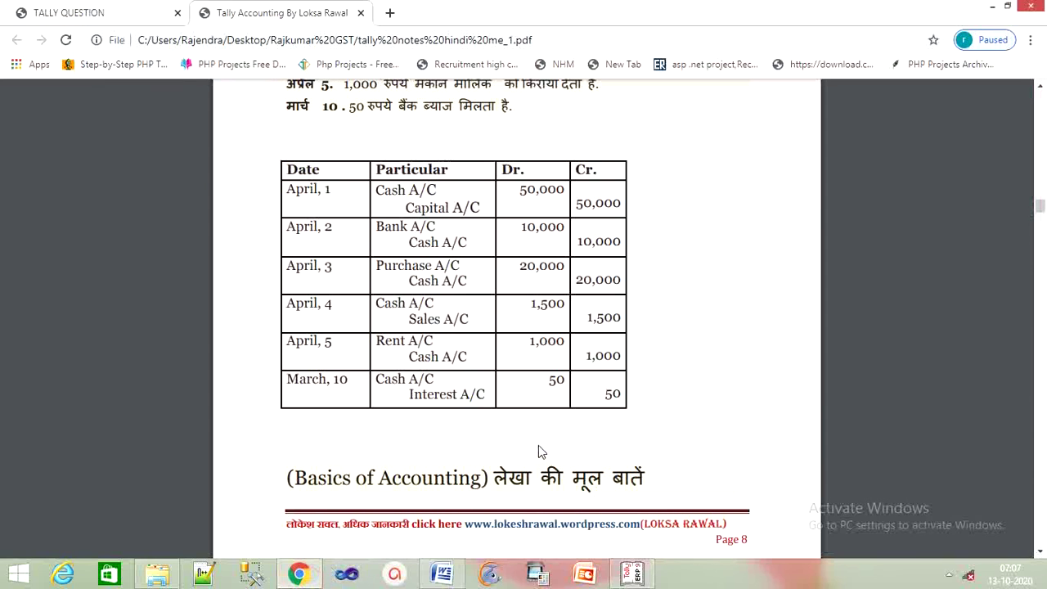
scroll(538, 448, "down", 5)
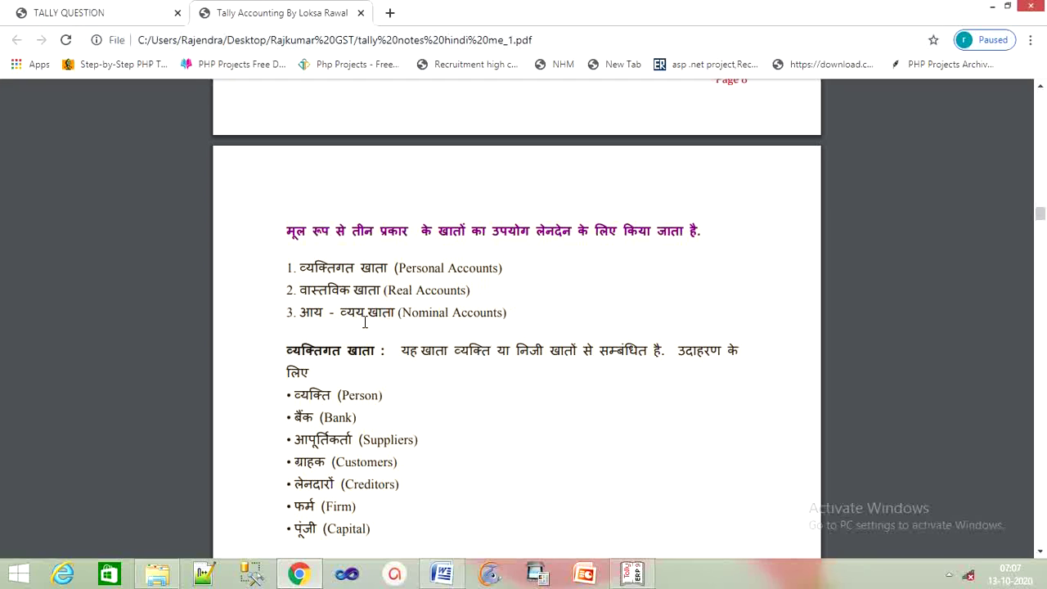
scroll(455, 323, "down", 3)
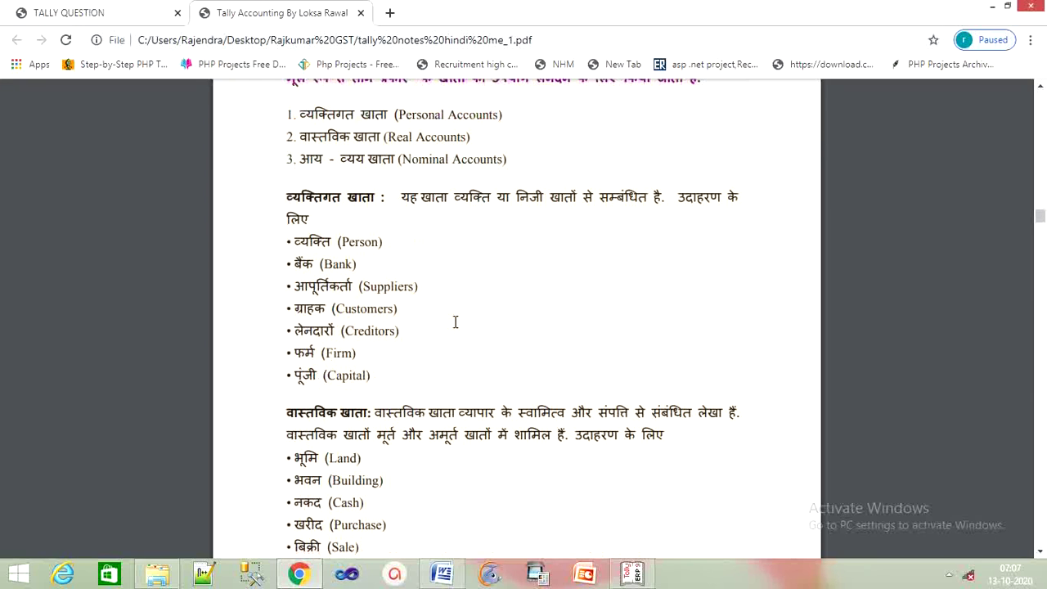
scroll(456, 323, "down", 1)
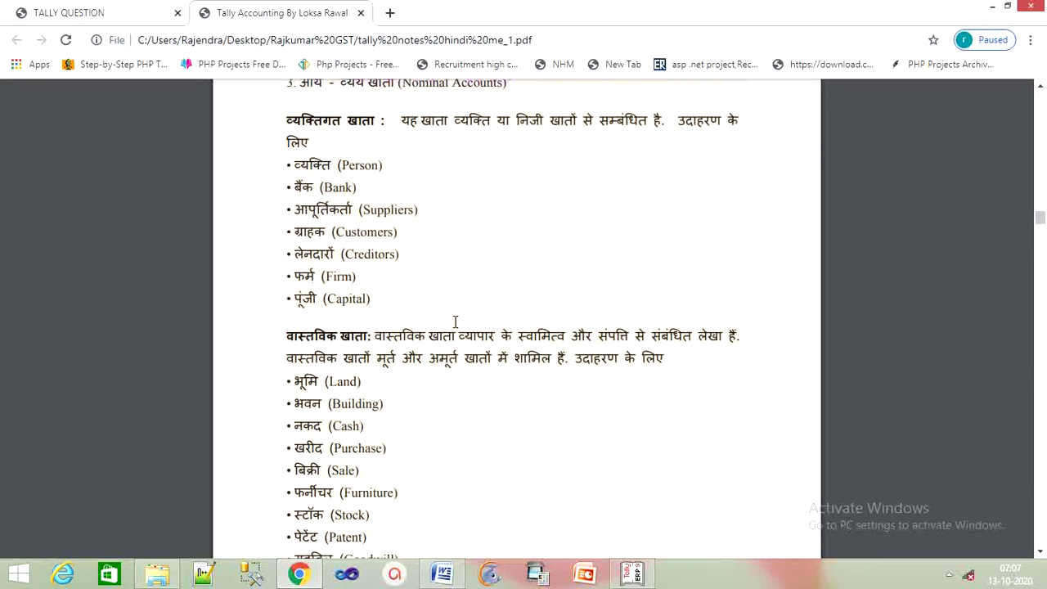
scroll(455, 322, "down", 3)
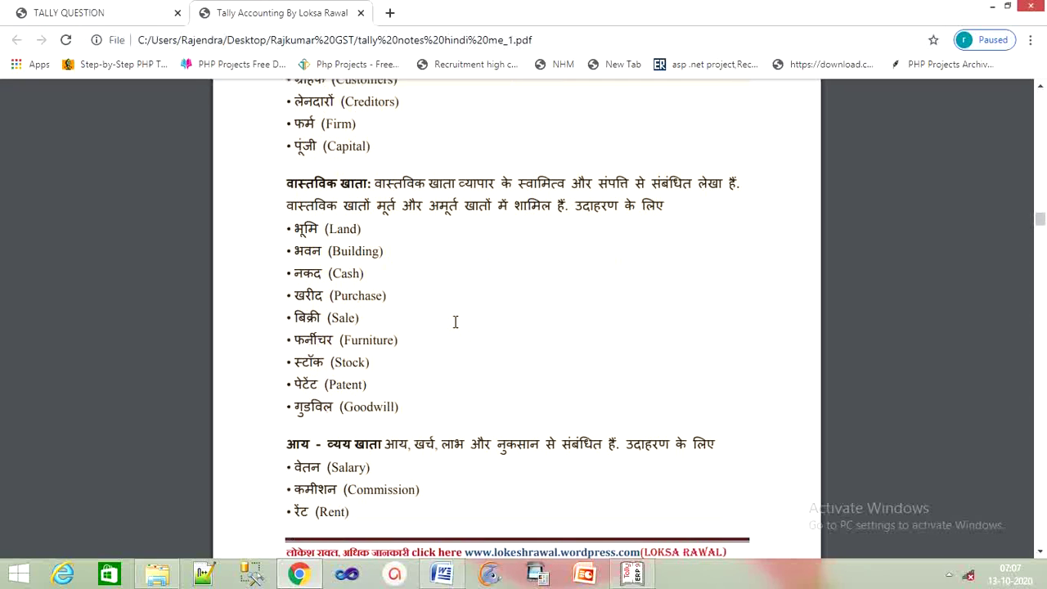
scroll(455, 322, "up", 3)
scroll(455, 323, "up", 1)
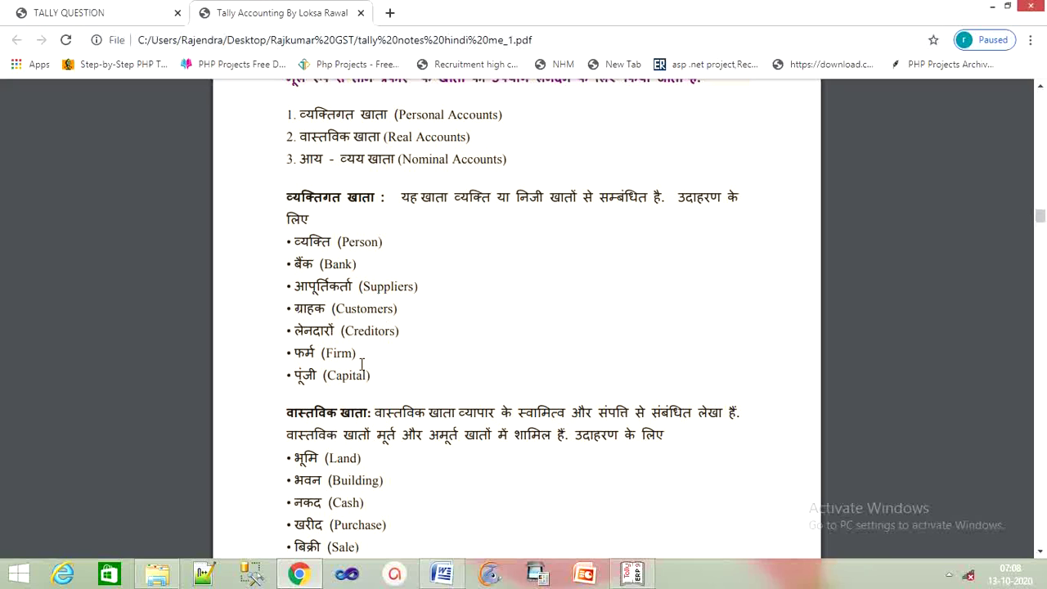
Read on to pages 9–10 with the real and nominal account examples like Salary, Rent and Dividend.
scroll(362, 363, "down", 2)
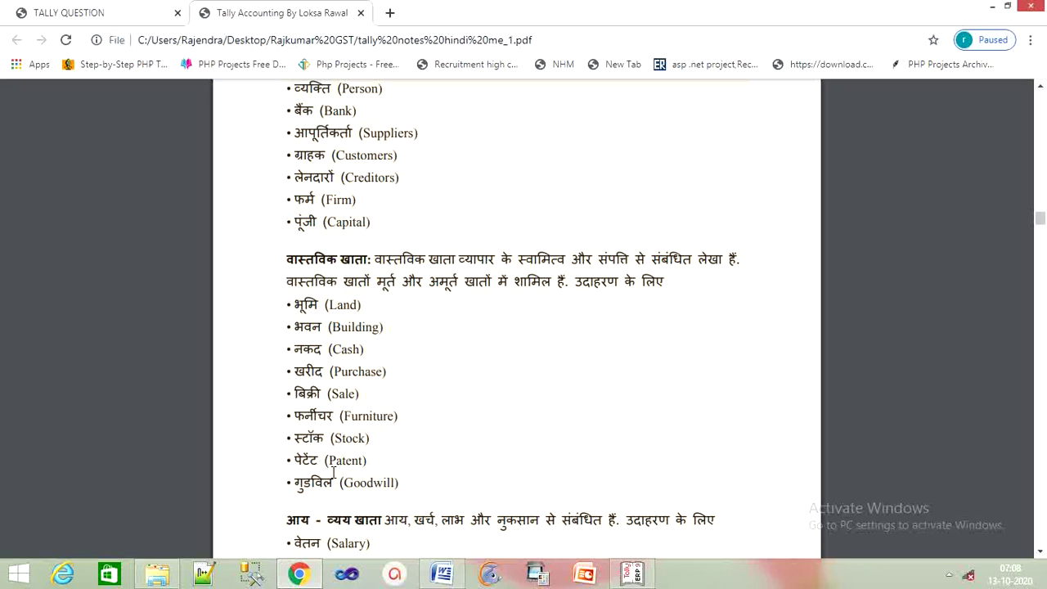
scroll(334, 473, "down", 1)
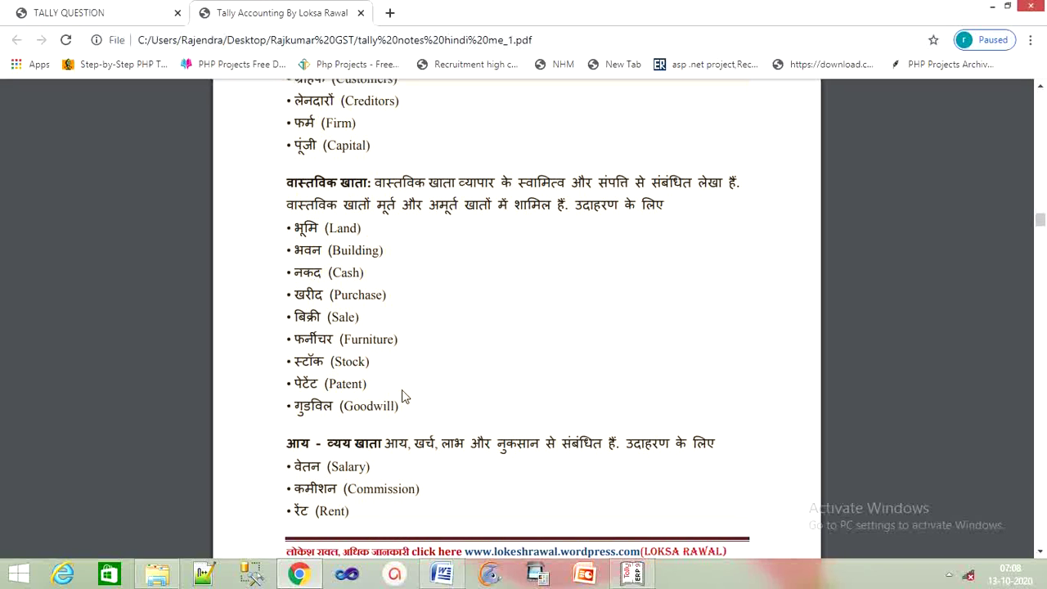
scroll(373, 394, "down", 1)
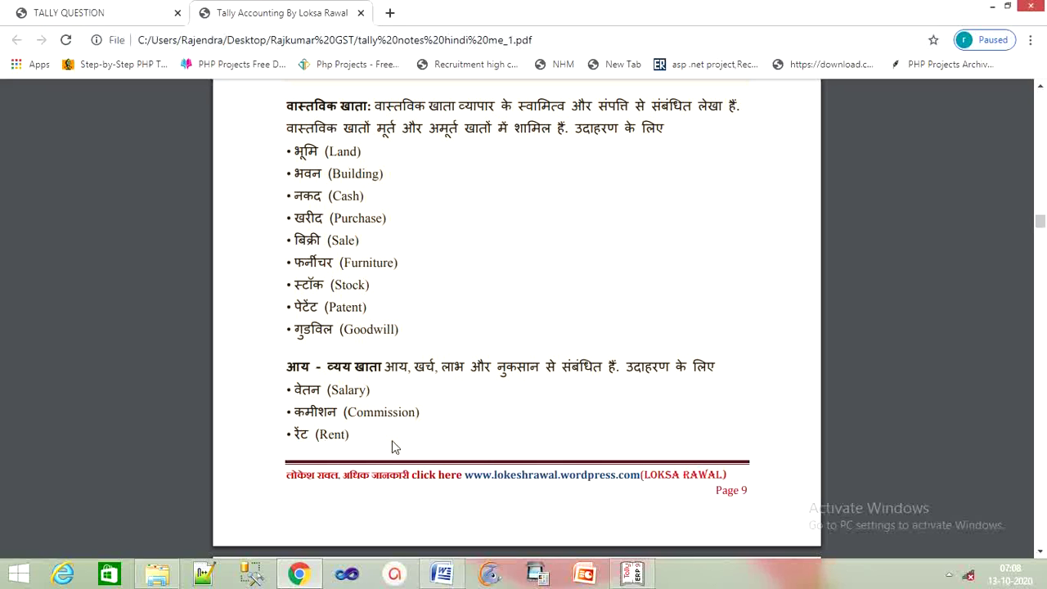
scroll(392, 446, "down", 3)
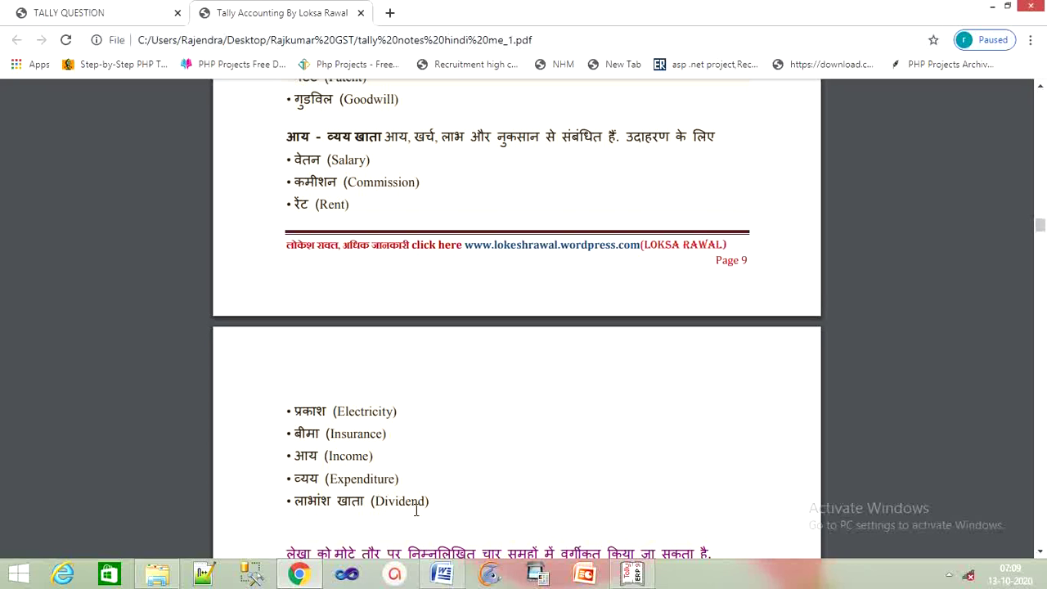
scroll(456, 508, "down", 1)
scroll(449, 499, "up", 3)
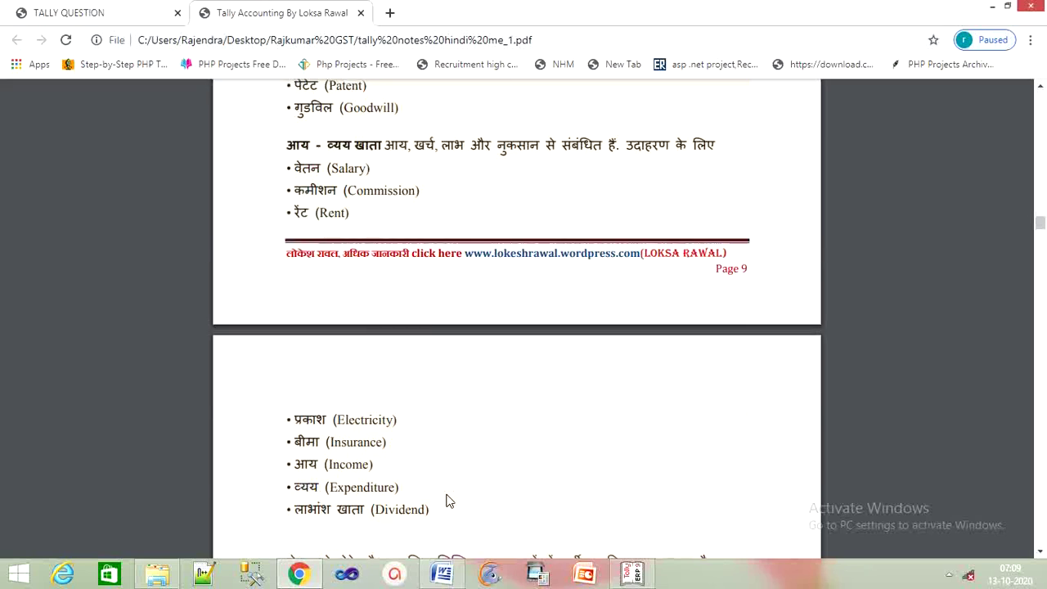
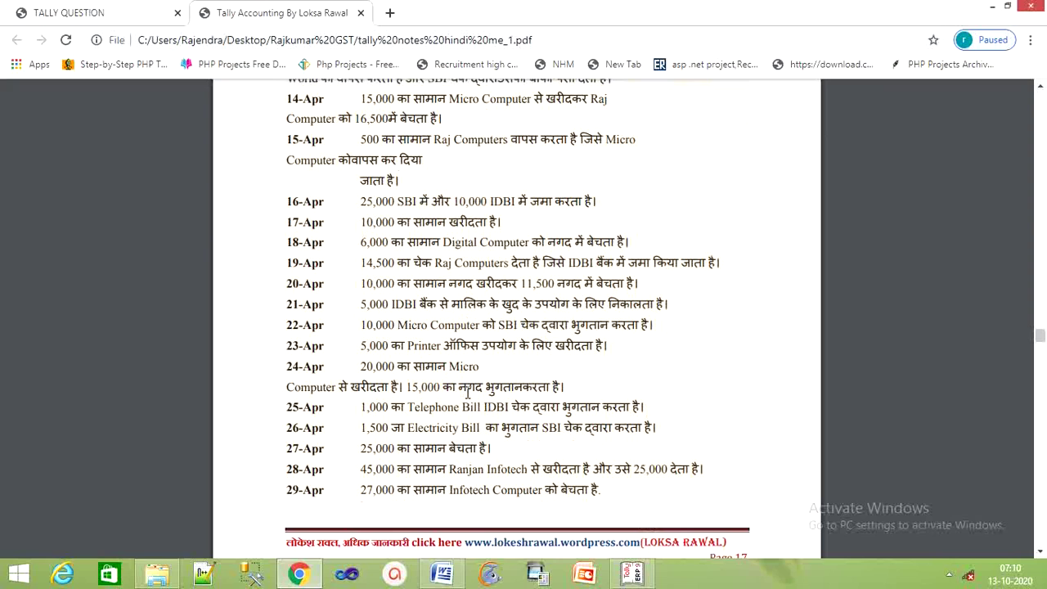
Scroll the Tally notes PDF past the ledger table to the Creating Stock Groups page.
scroll(468, 392, "down", 15)
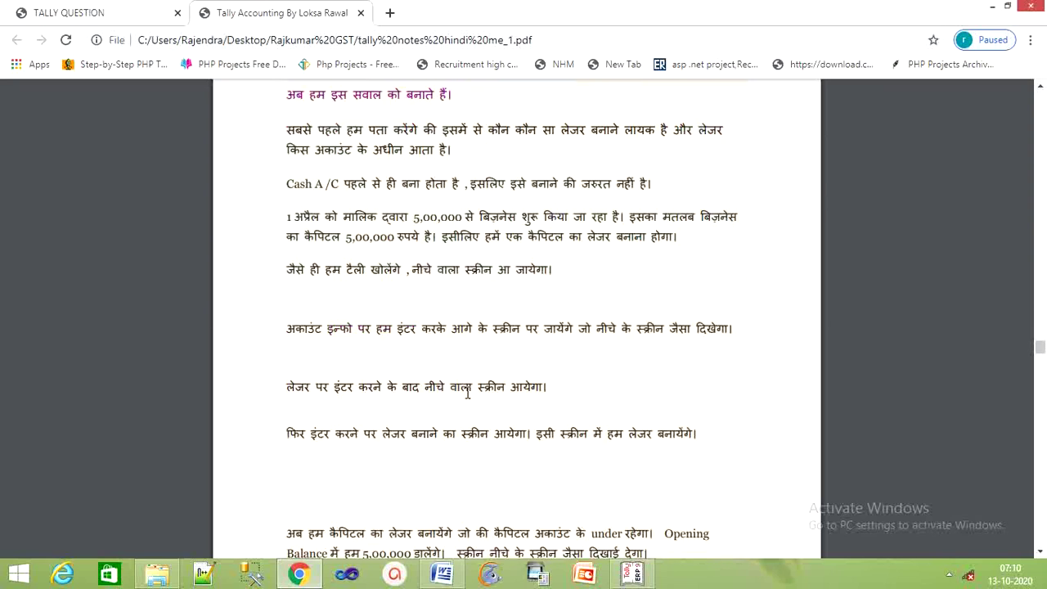
scroll(468, 393, "down", 3)
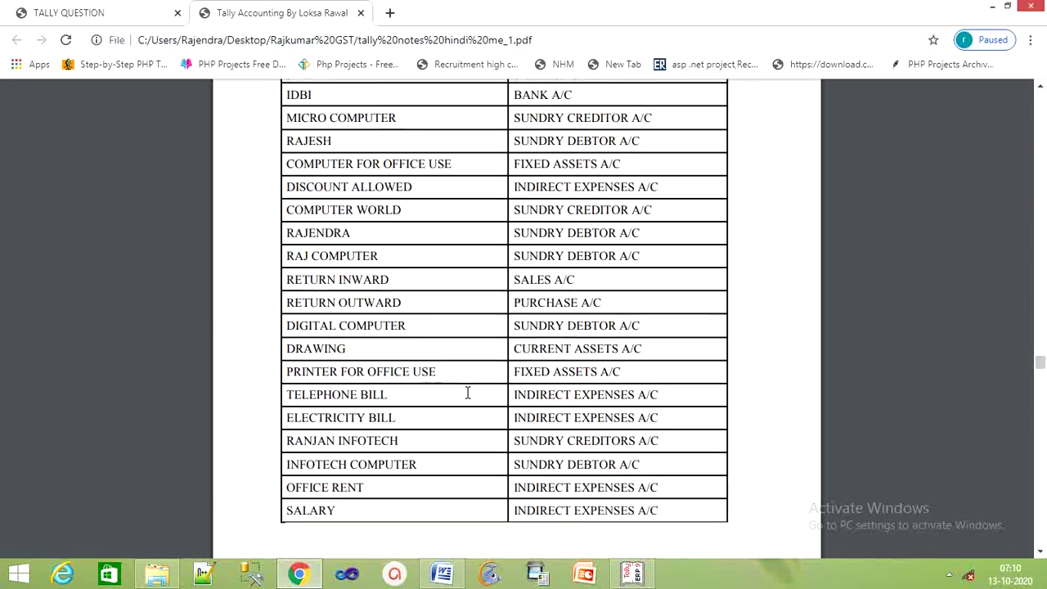
scroll(467, 393, "up", 2)
scroll(468, 393, "up", 1)
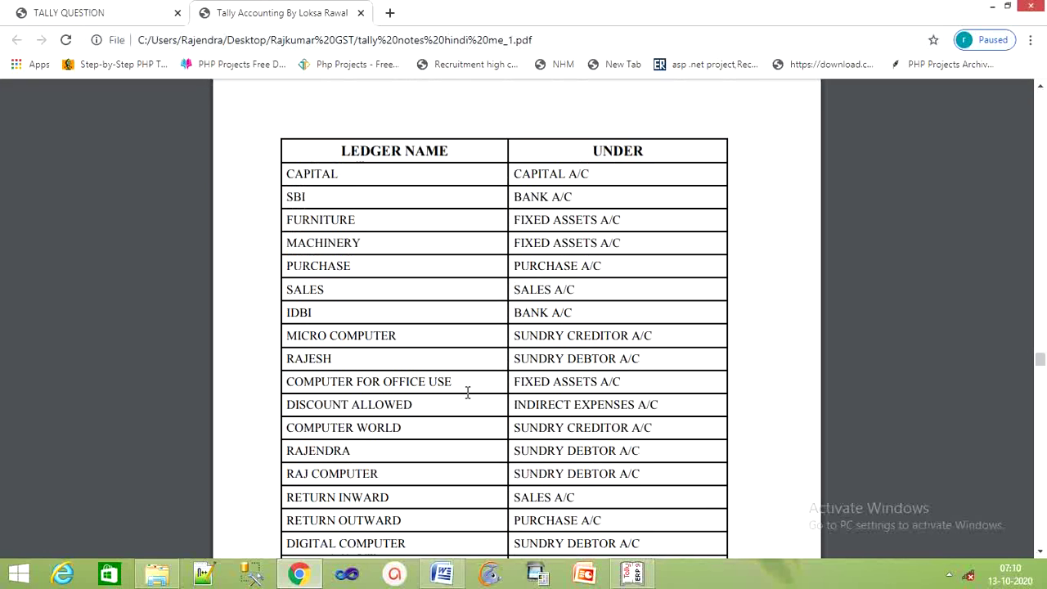
scroll(427, 193, "down", 1)
scroll(427, 193, "up", 2)
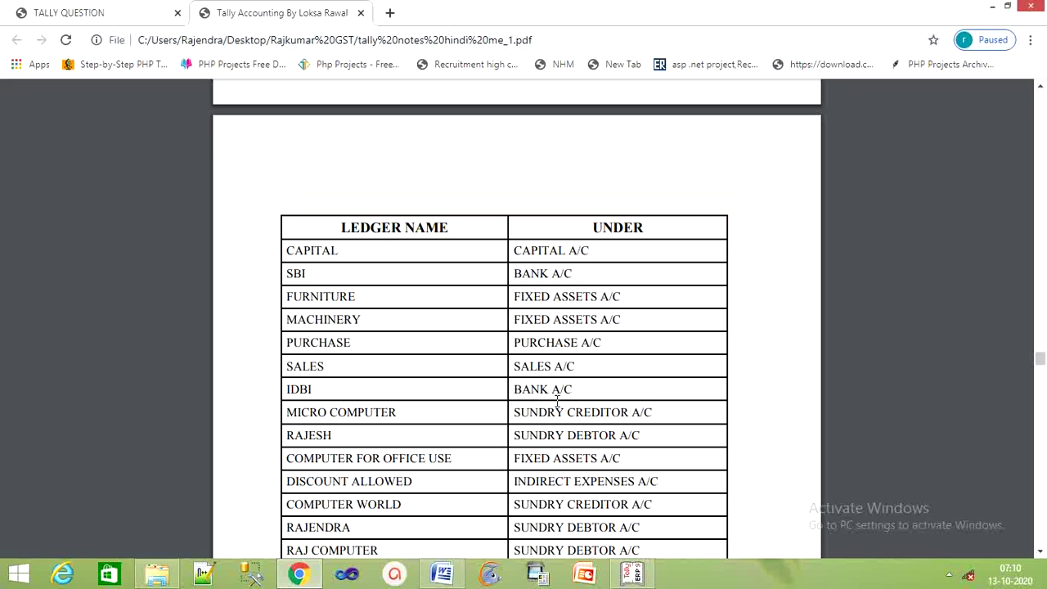
scroll(349, 431, "down", 1)
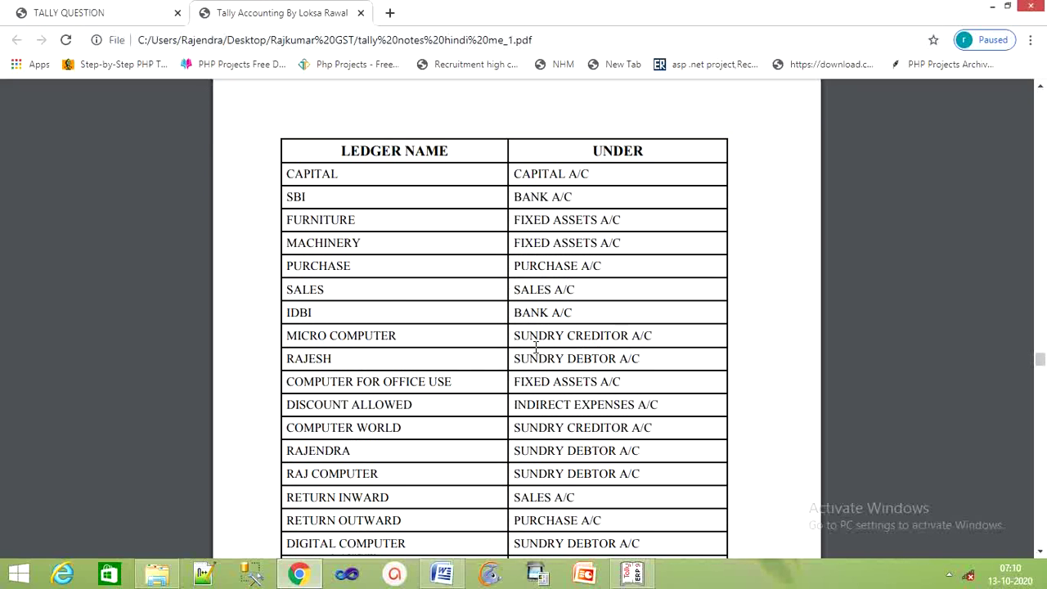
scroll(425, 365, "down", 1)
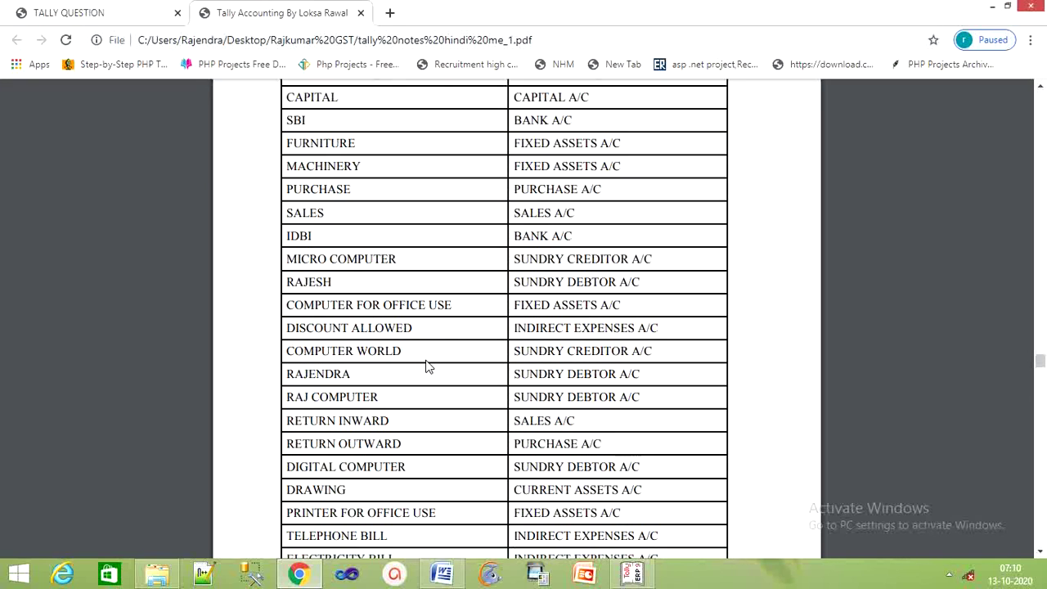
scroll(496, 348, "down", 1)
scroll(496, 335, "down", 2)
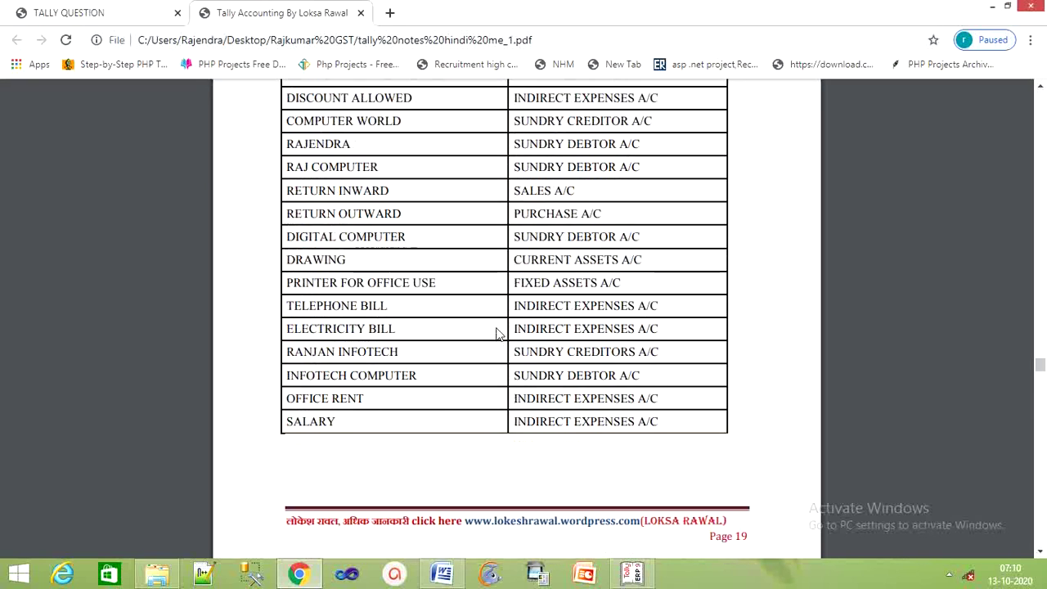
scroll(496, 341, "down", 4)
scroll(495, 342, "down", 1)
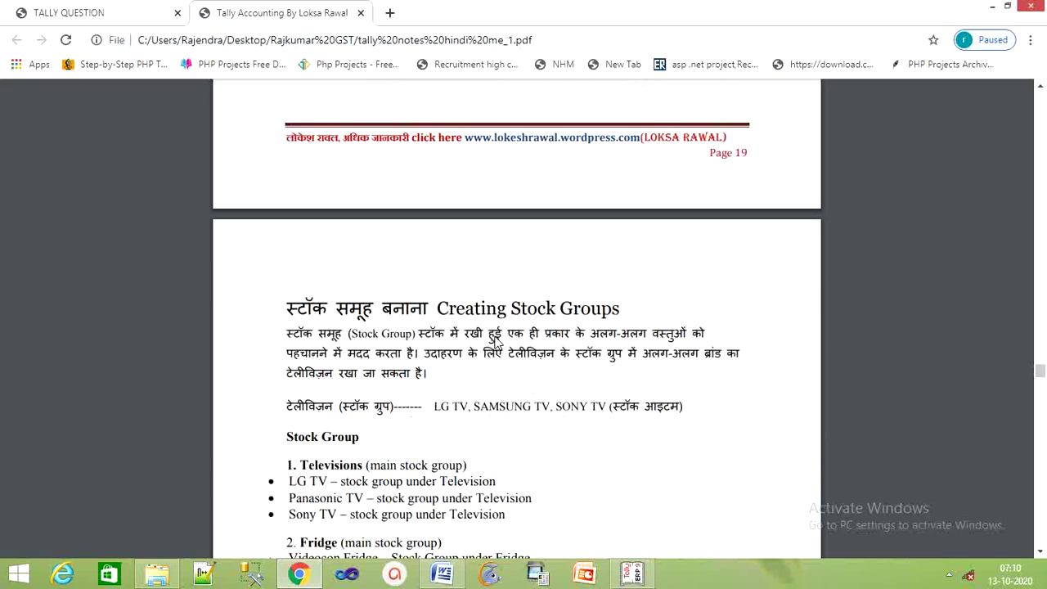
scroll(496, 342, "down", 4)
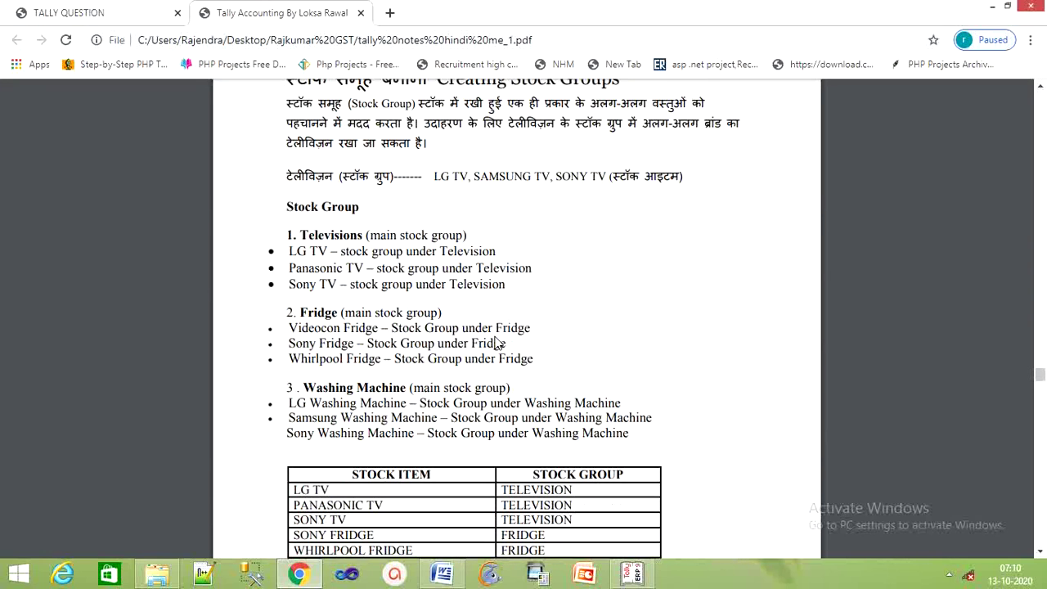
scroll(496, 344, "down", 2)
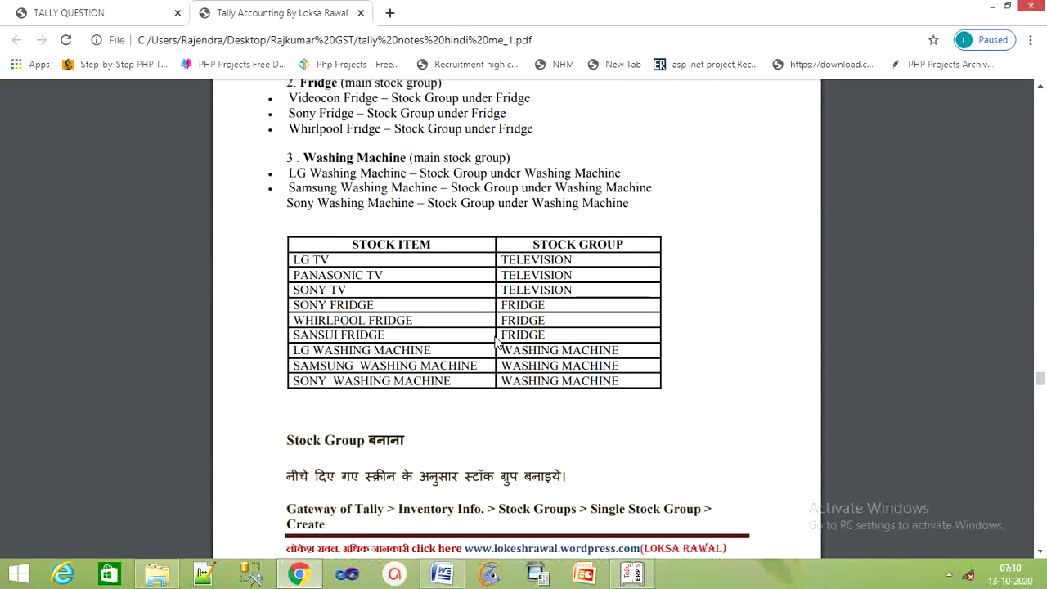
left_click(631, 573)
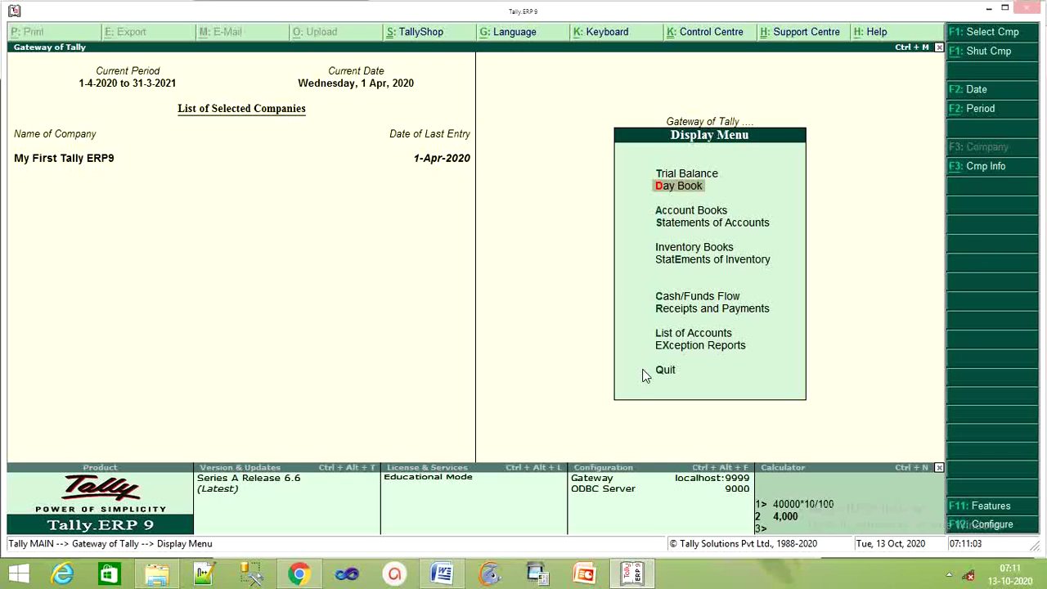
Open Stock Group Creation via Inventory Info > Stock Groups > Single Stock Group > Create.
left_click(646, 372)
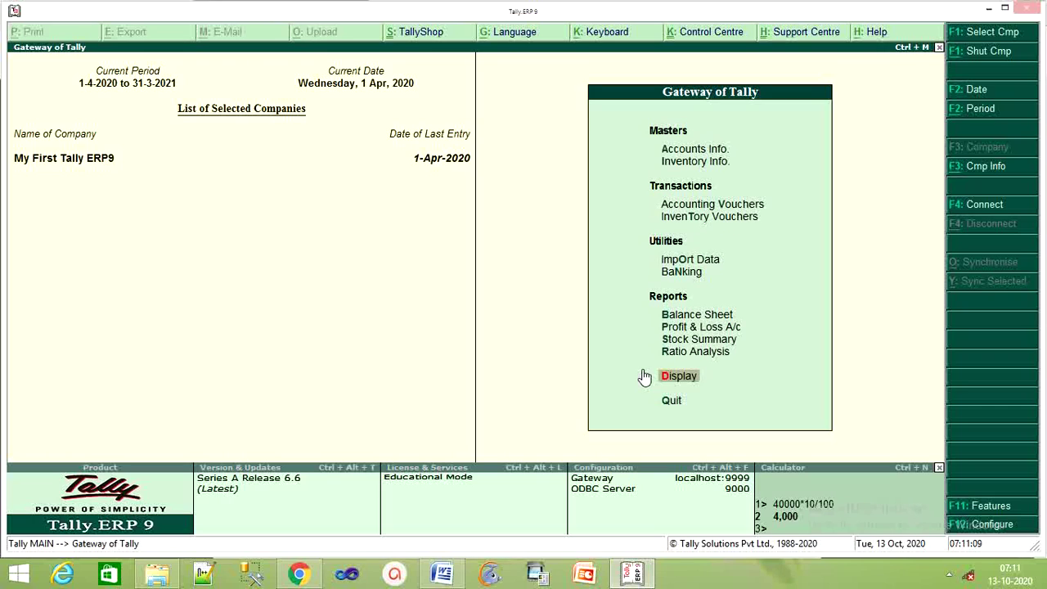
key("Up")
key("Up")
key("Up")
key("Up")
key("Up")
key("Up")
key("Up")
key("Up")
key("Up")
key("Up")
key("Up")
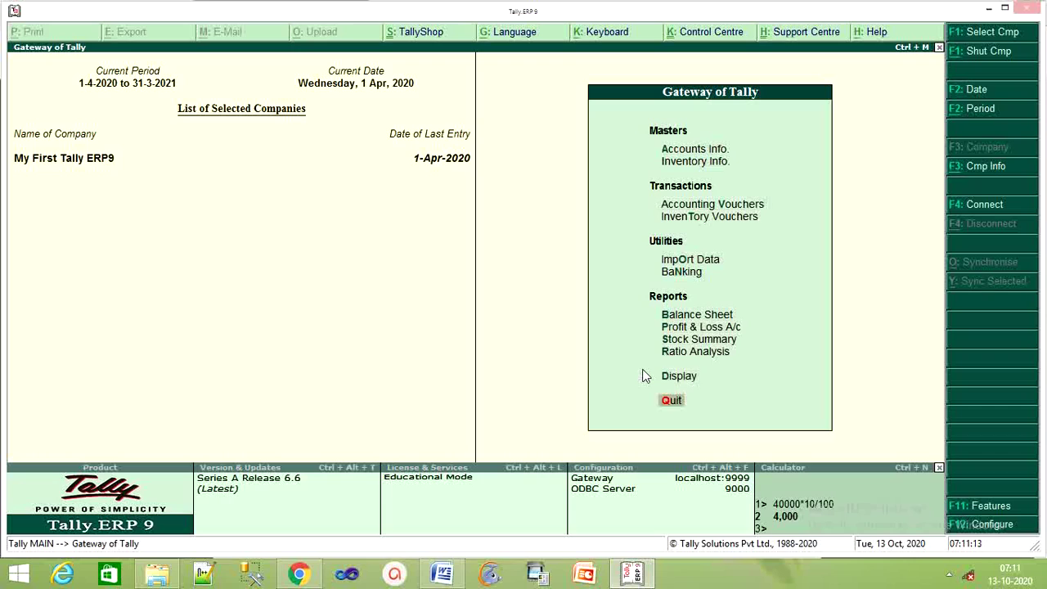
key("Down")
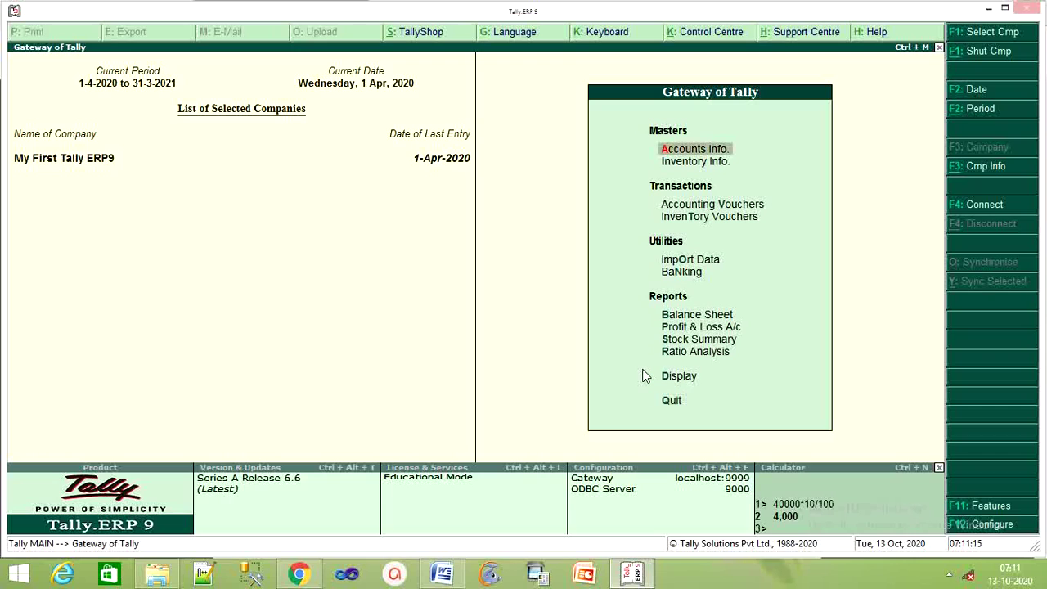
key("Down")
key("Return")
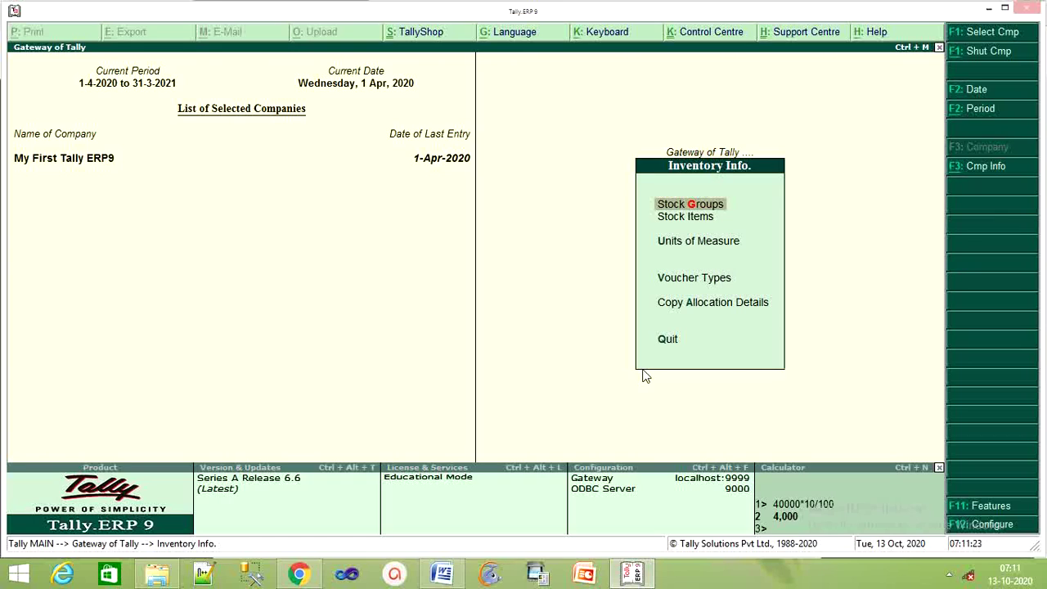
key("Return")
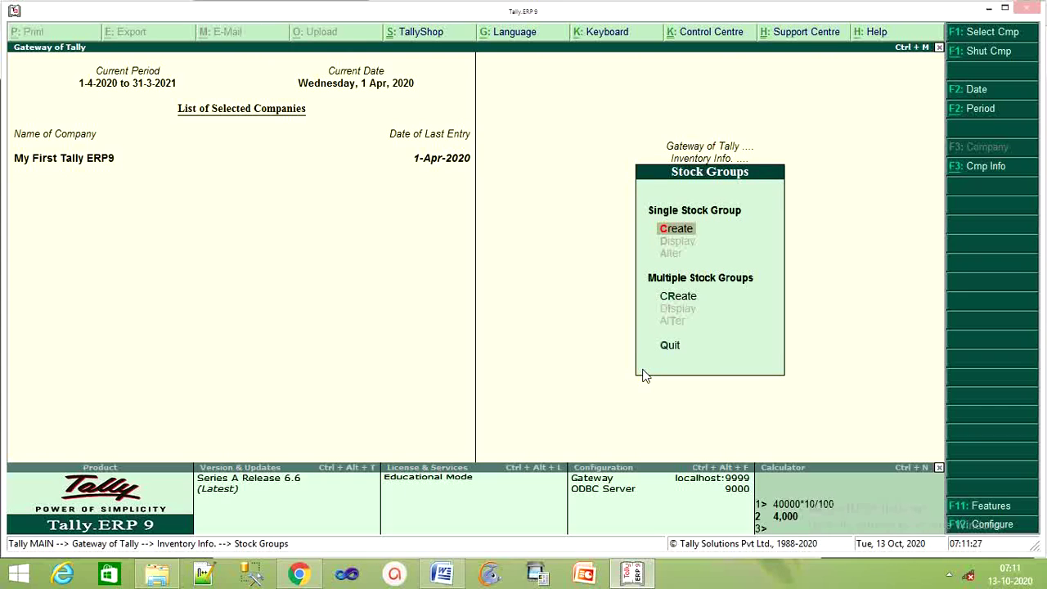
key("Return")
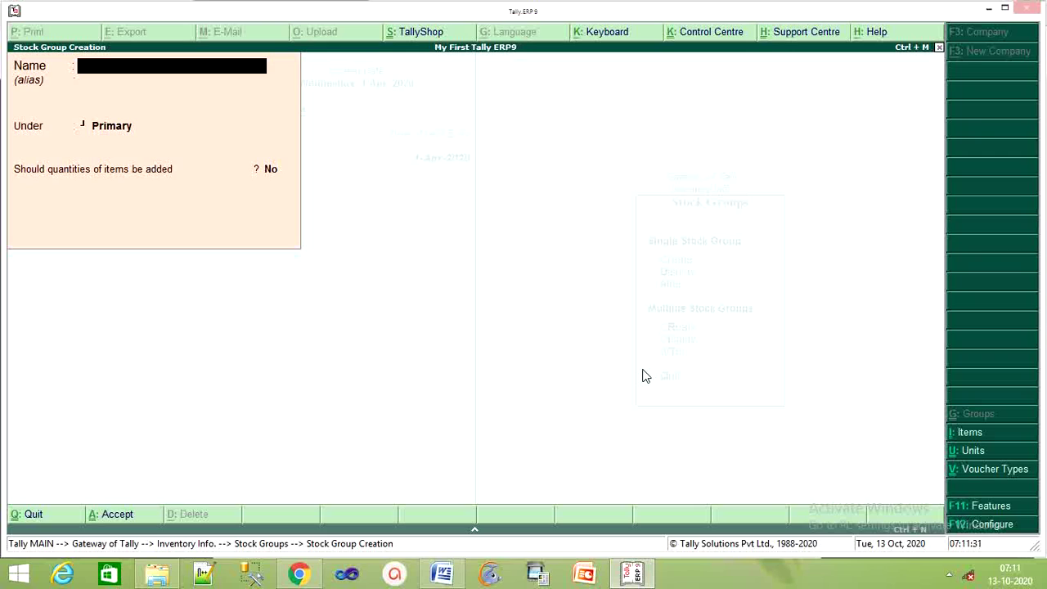
Create the stock group Computer under Primary.
type("Computer")
key("Return")
key("Return")
key("Return")
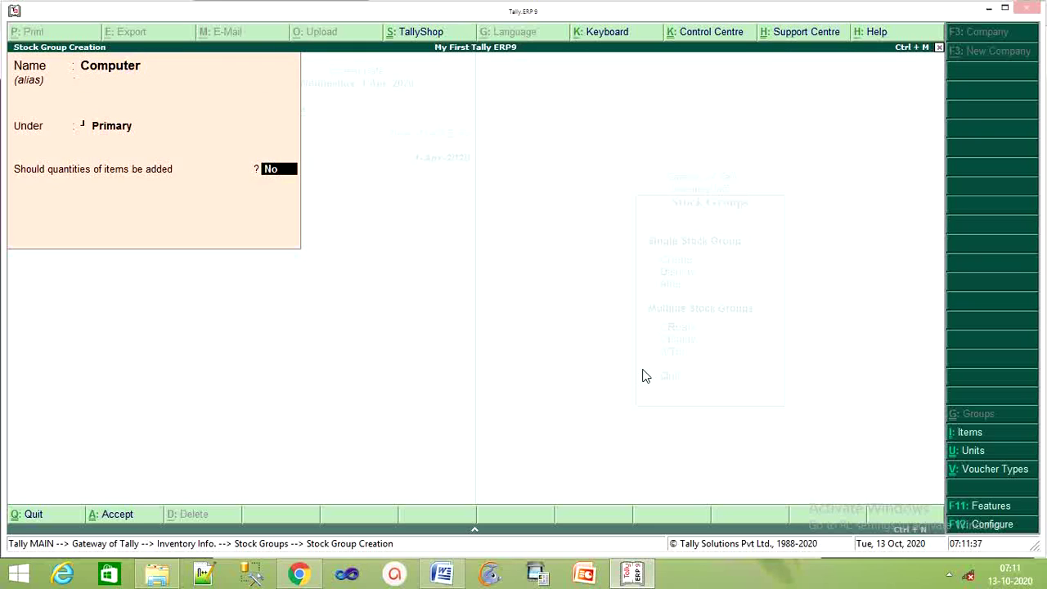
key("Return")
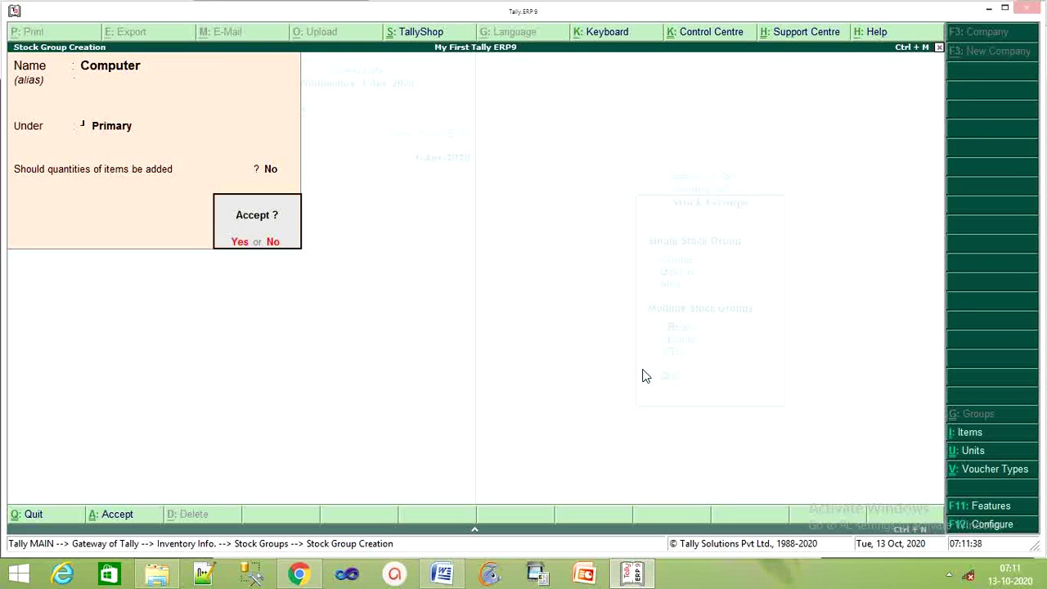
key("Return")
Create the stock group Key Board under Primary and exit stock group creation.
type("Key")
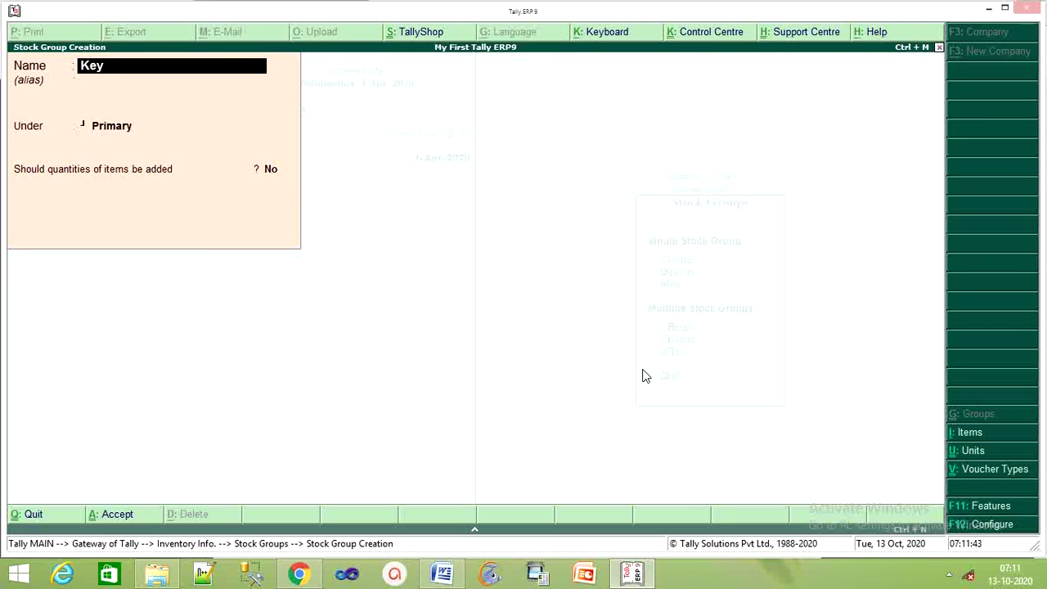
type(" Board")
key("Return")
key("Return")
key("Return")
key("Return")
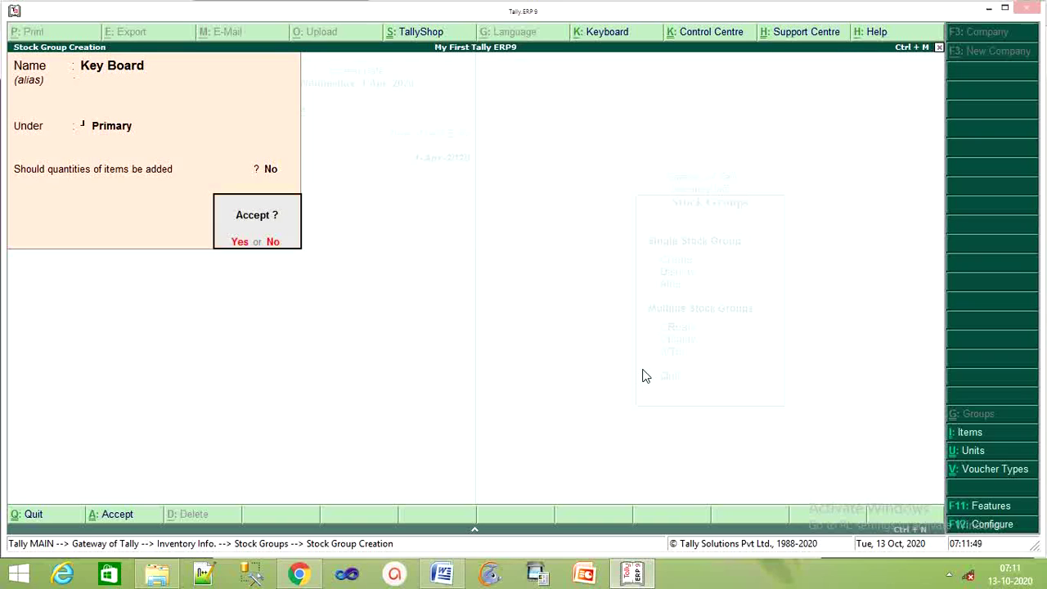
key("Return")
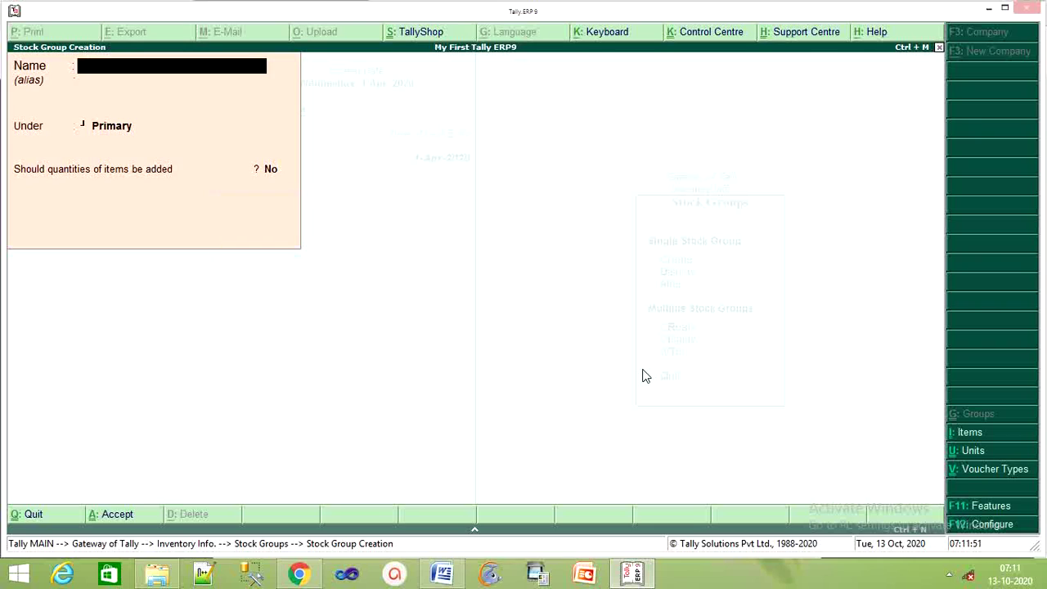
key("Escape")
key("Return")
key("Escape")
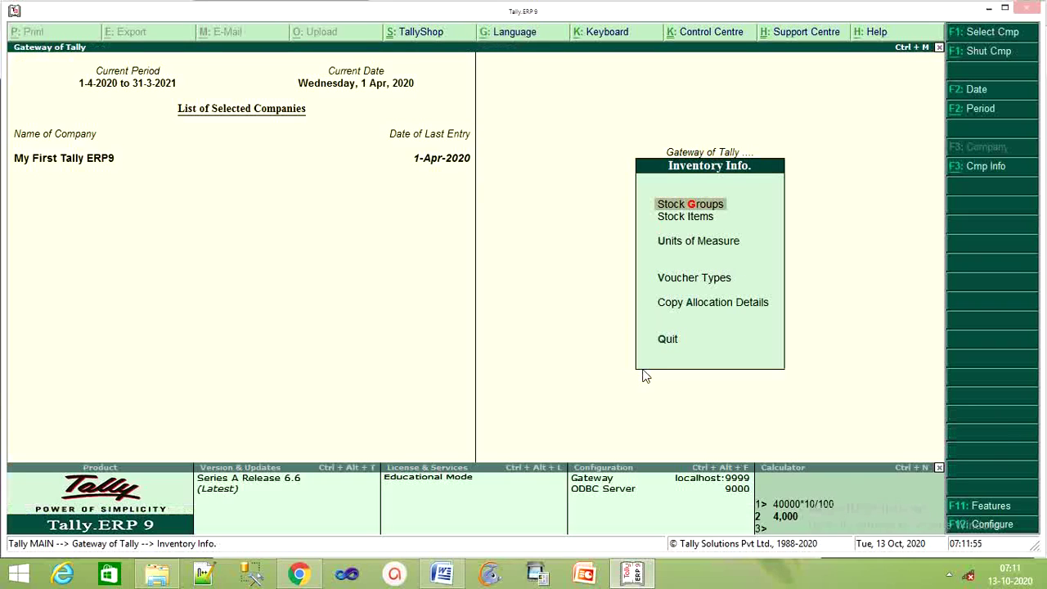
Start a new stock item named Dell Computer and choose the Computer group.
key("Down")
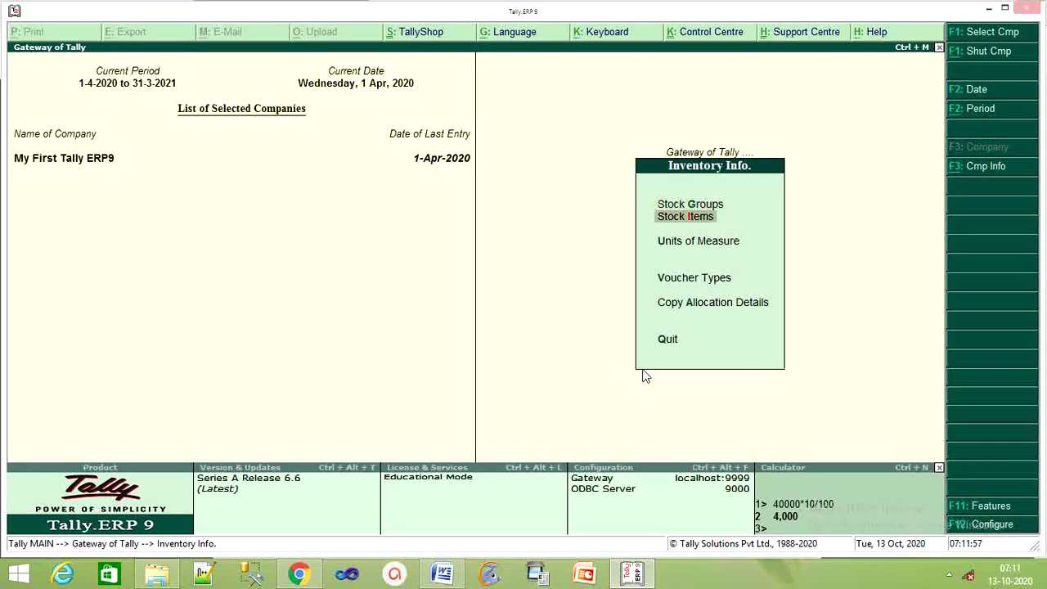
key("Return")
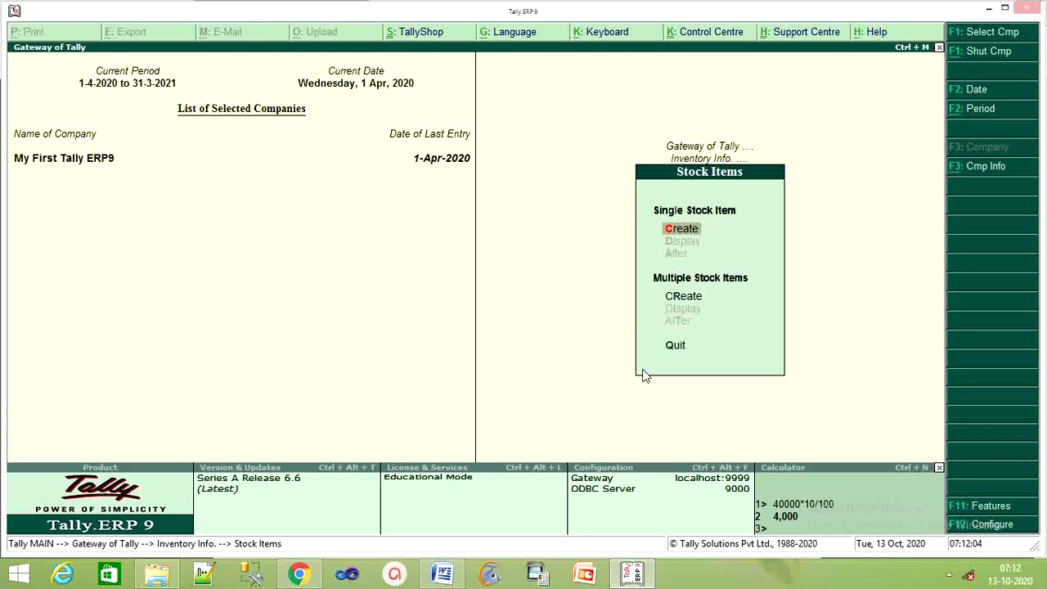
key("Return")
type("De")
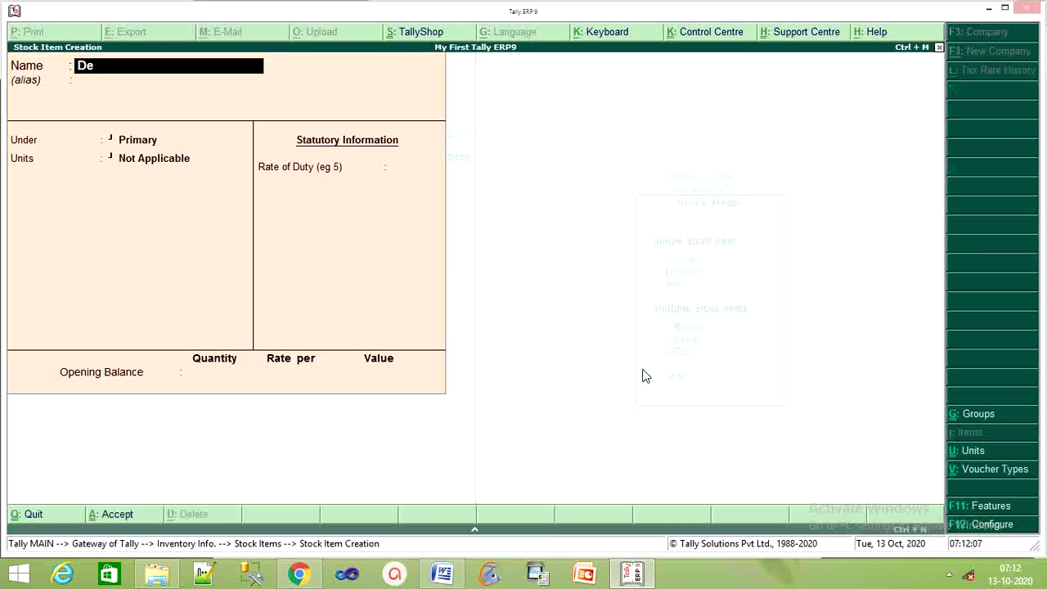
type("ll Computer")
key("Return")
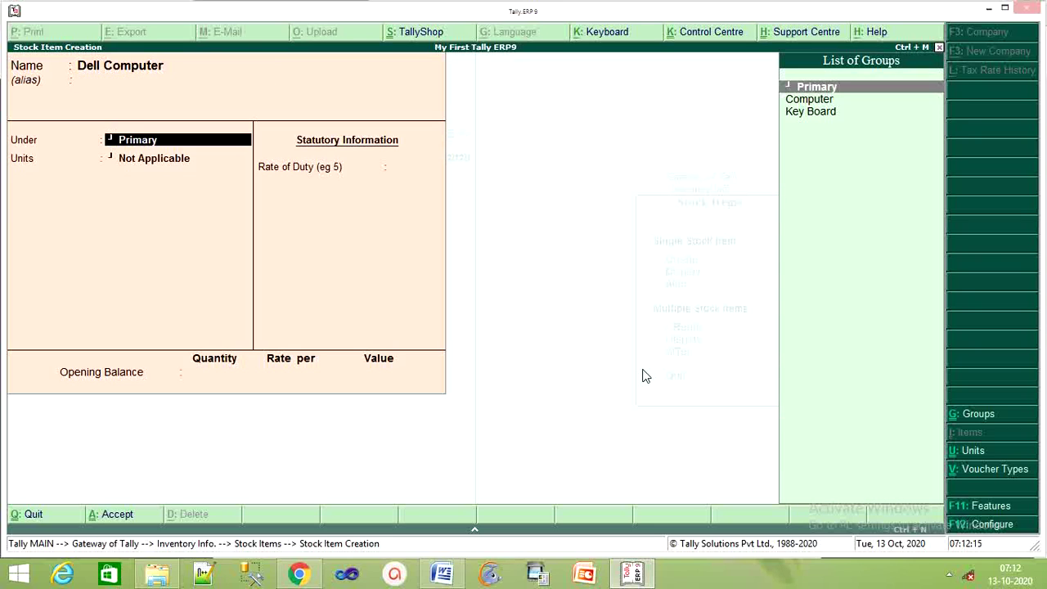
key("Down")
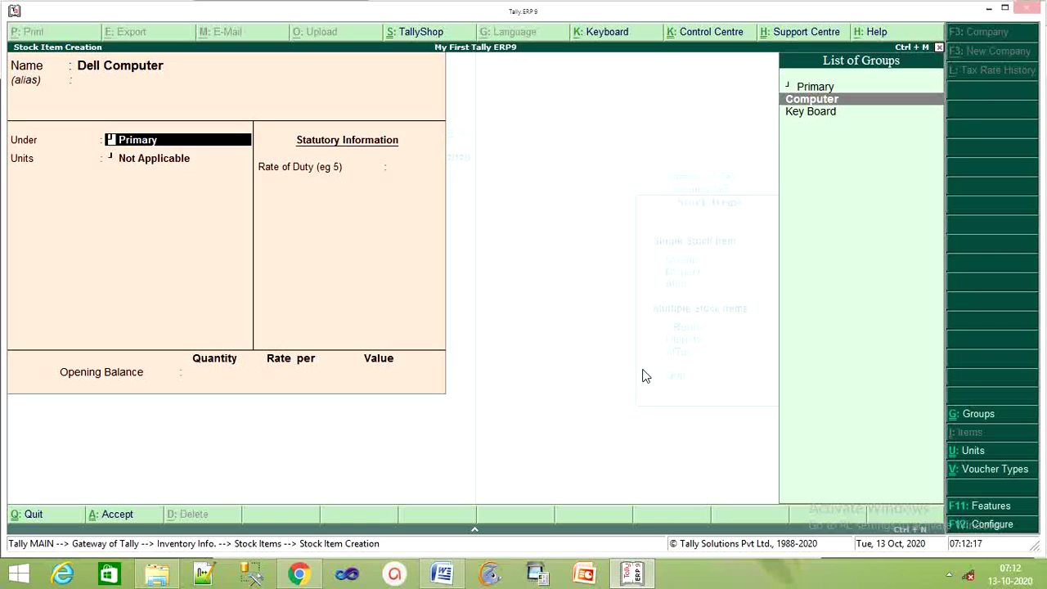
key("Return")
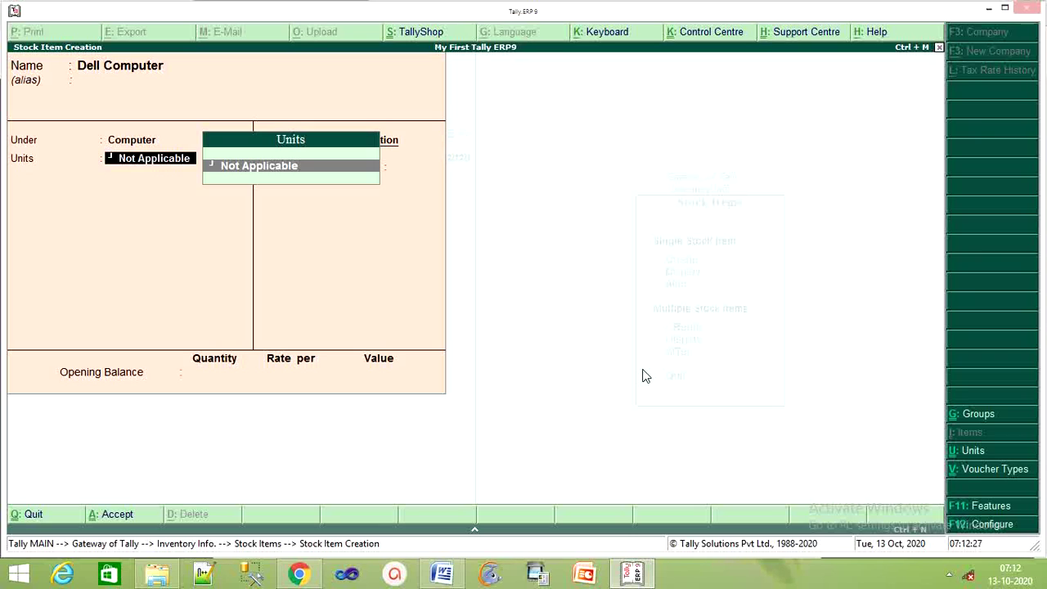
Create unit pcs (formal name Peses, 0 decimals) and save Dell Computer with it.
key("alt+c")
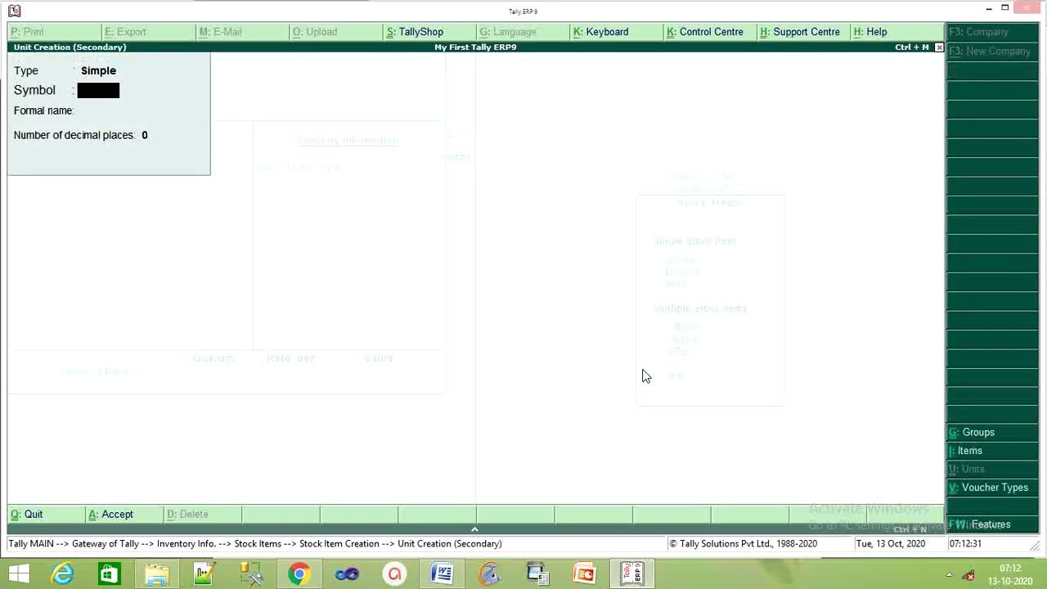
type("pcs")
key("BackSpace")
key("BackSpace")
type("cs")
key("Return")
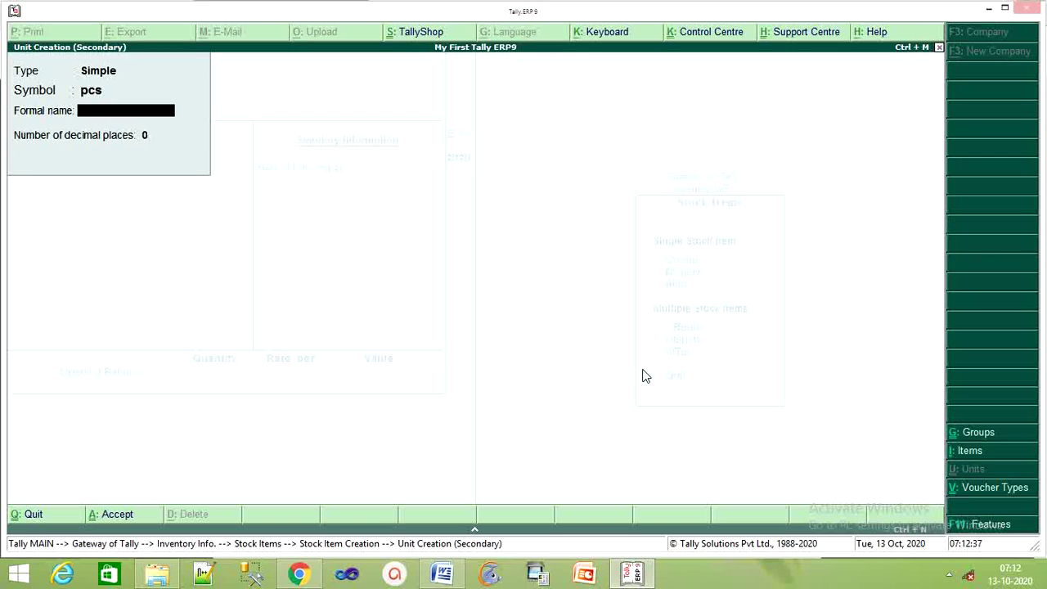
type("Peses")
key("Return")
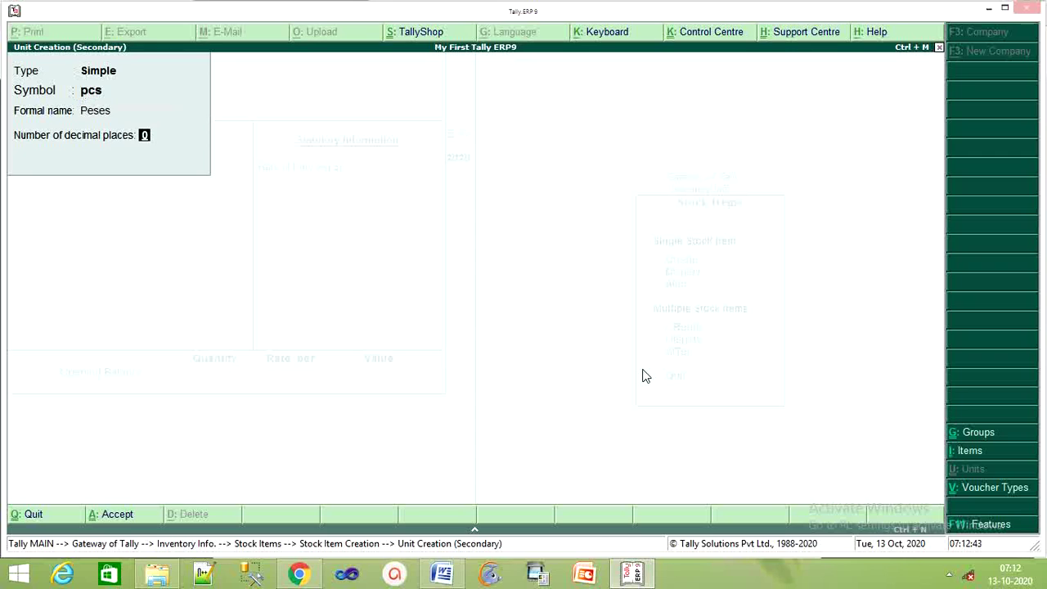
key("Return")
key("Return")
key("Return")
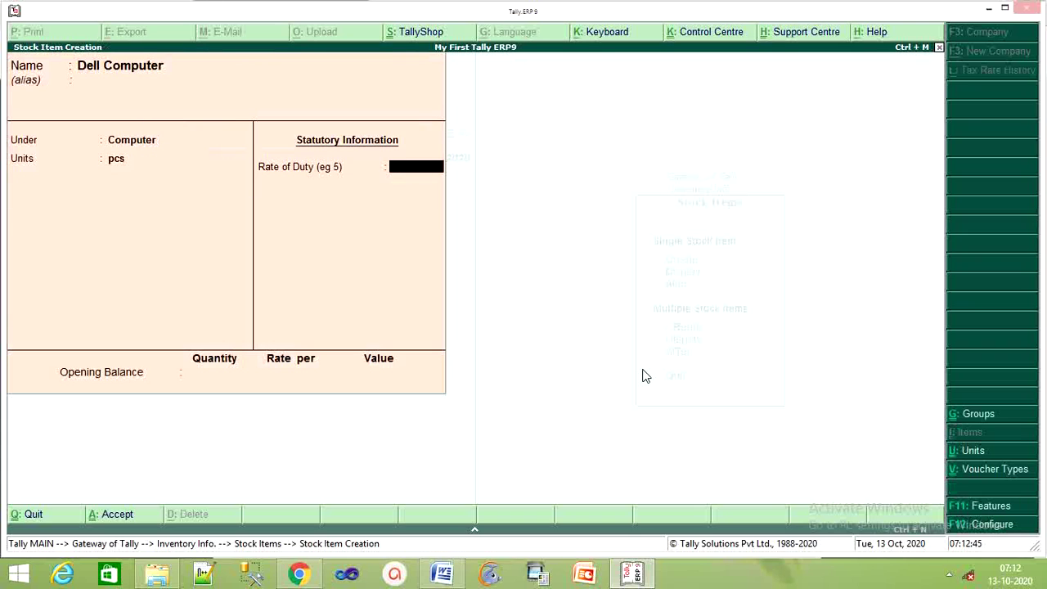
key("Return")
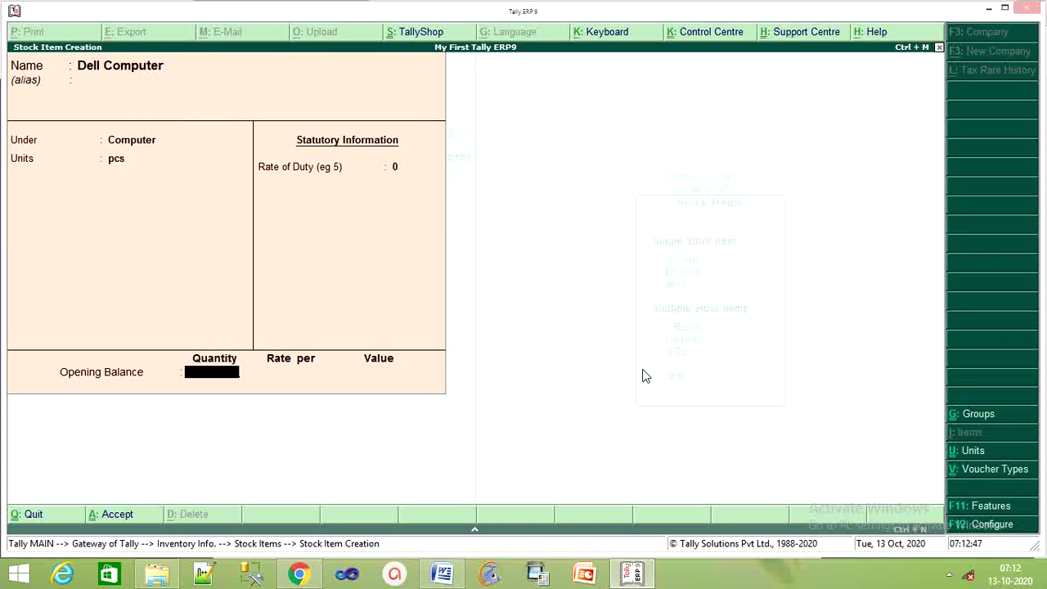
key("Return")
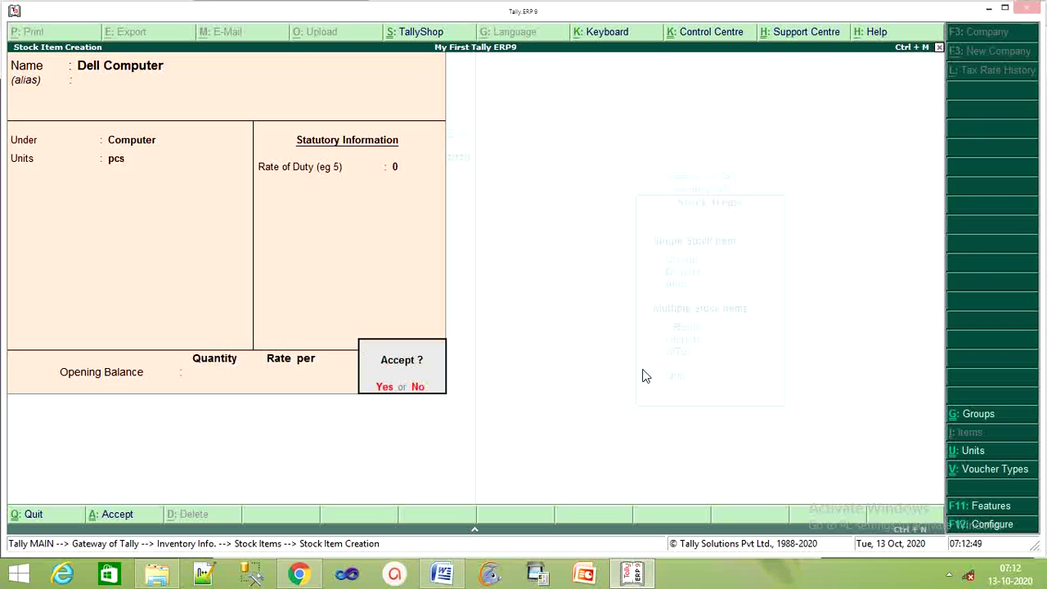
key("Return")
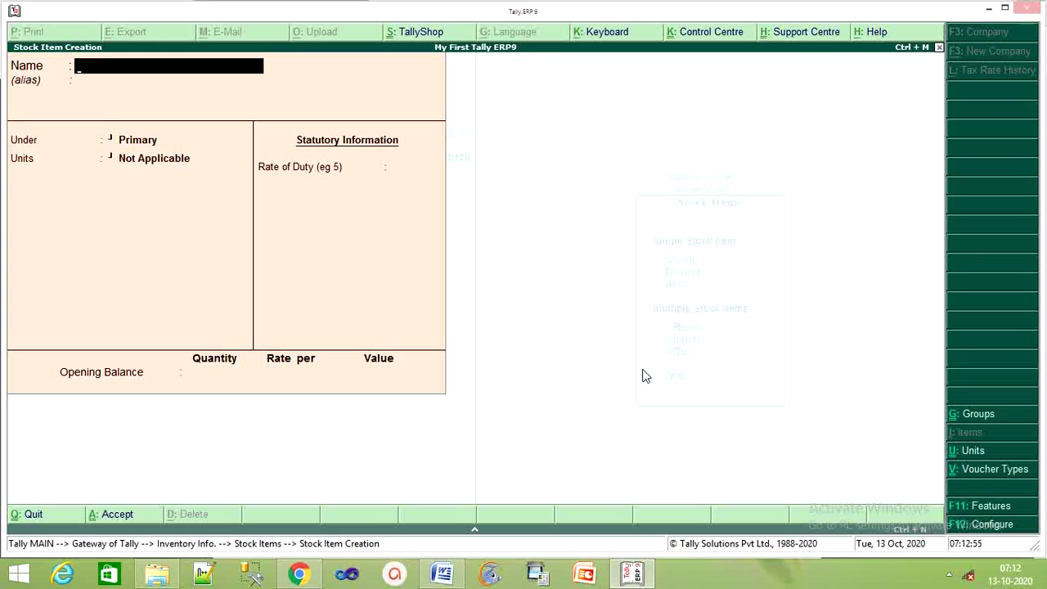
Save stock item Lg Computer under Computer in pcs.
type("Lg Computer")
key("Return")
key("Down")
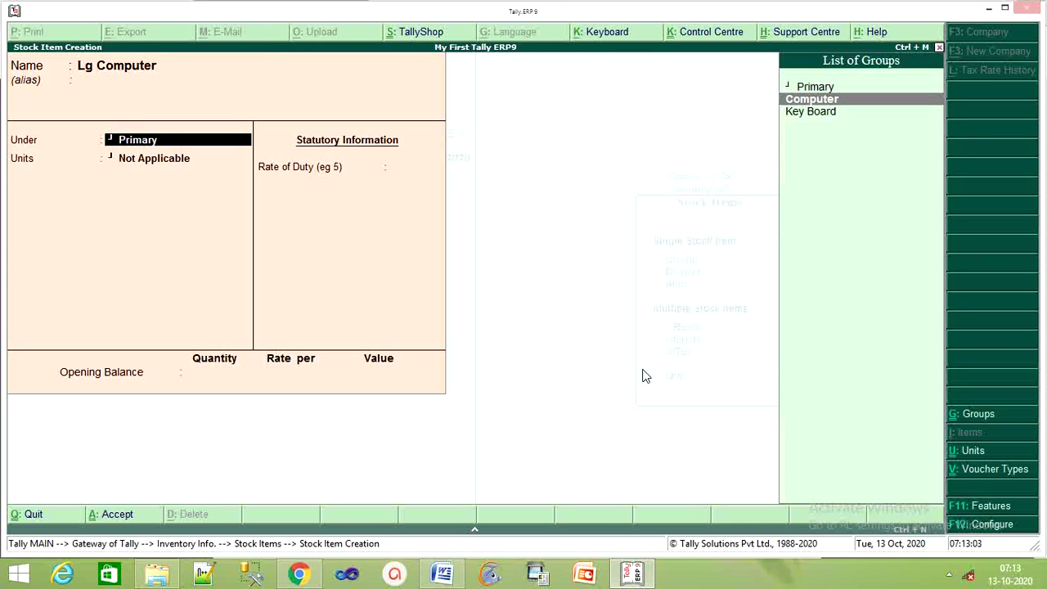
key("Return")
key("Return")
key("Return")
key("Return")
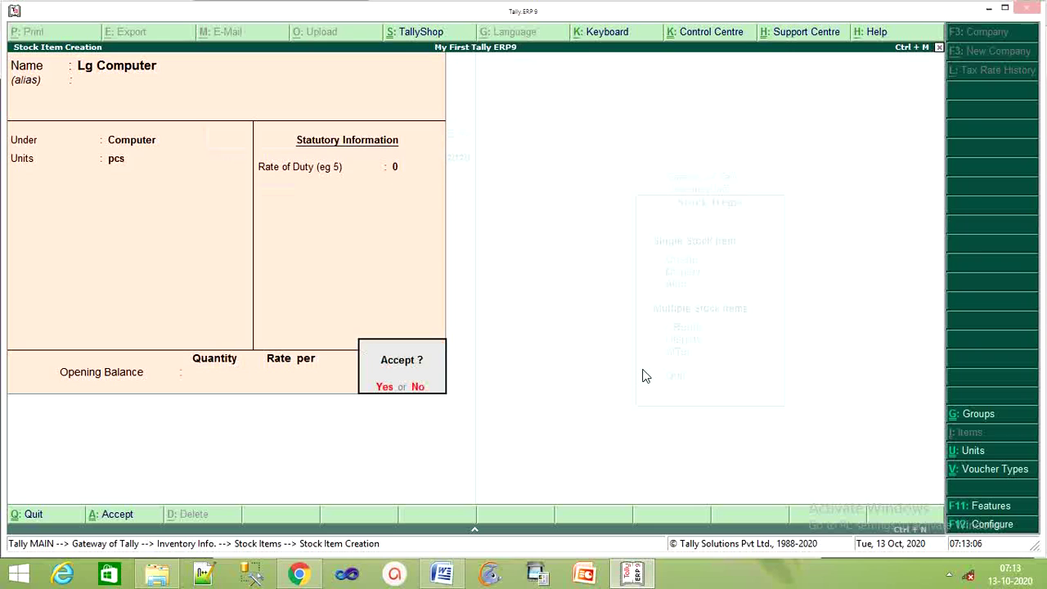
key("Return")
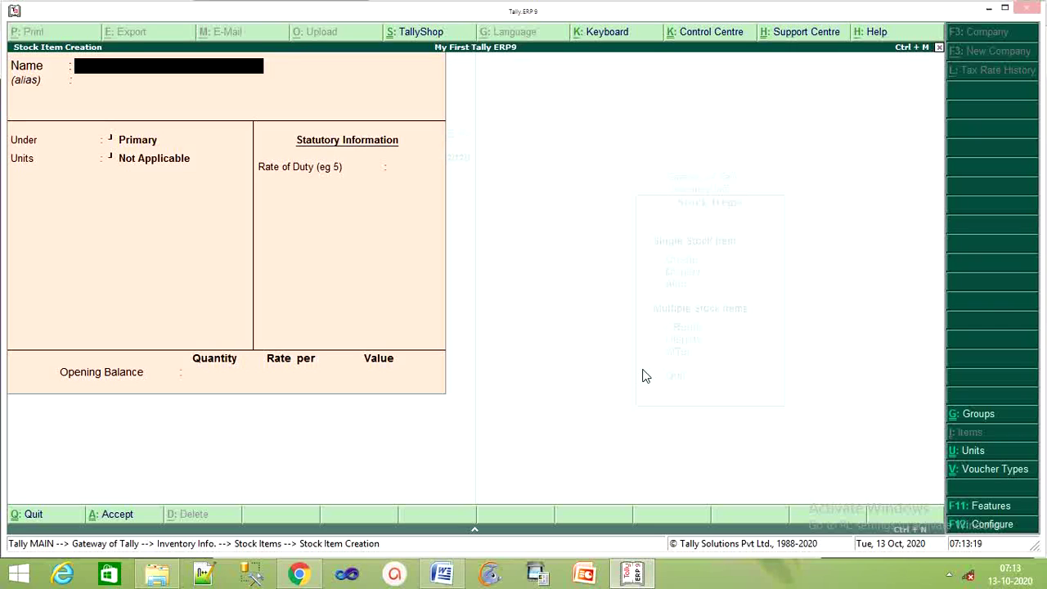
Save stock item Dell Keyboard under Key Board in pcs.
type("Dell Keyboard")
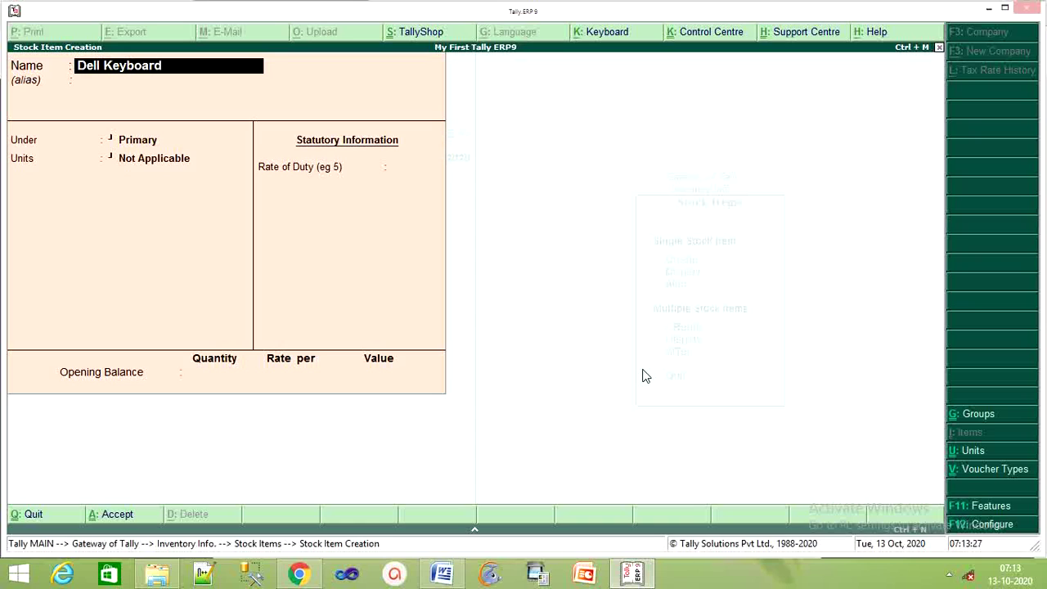
key("Return")
key("Return")
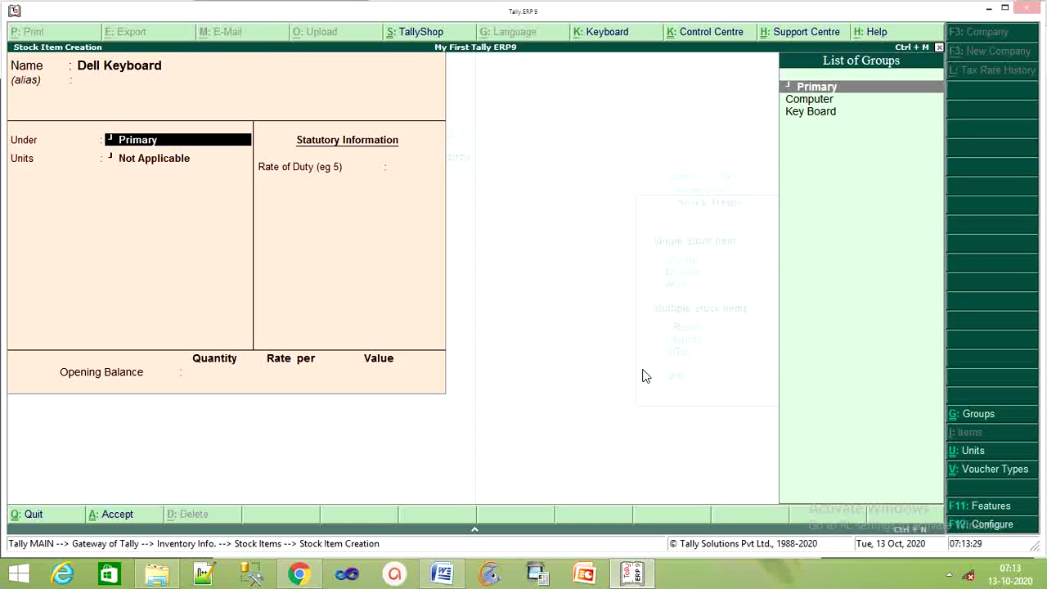
key("Down")
key("Down")
key("Return")
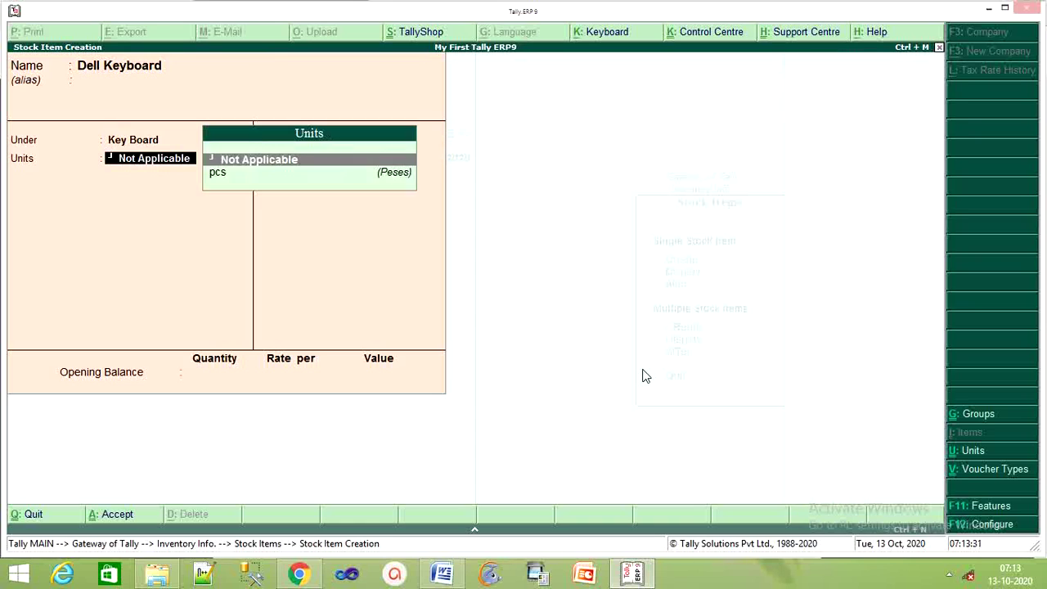
key("Down")
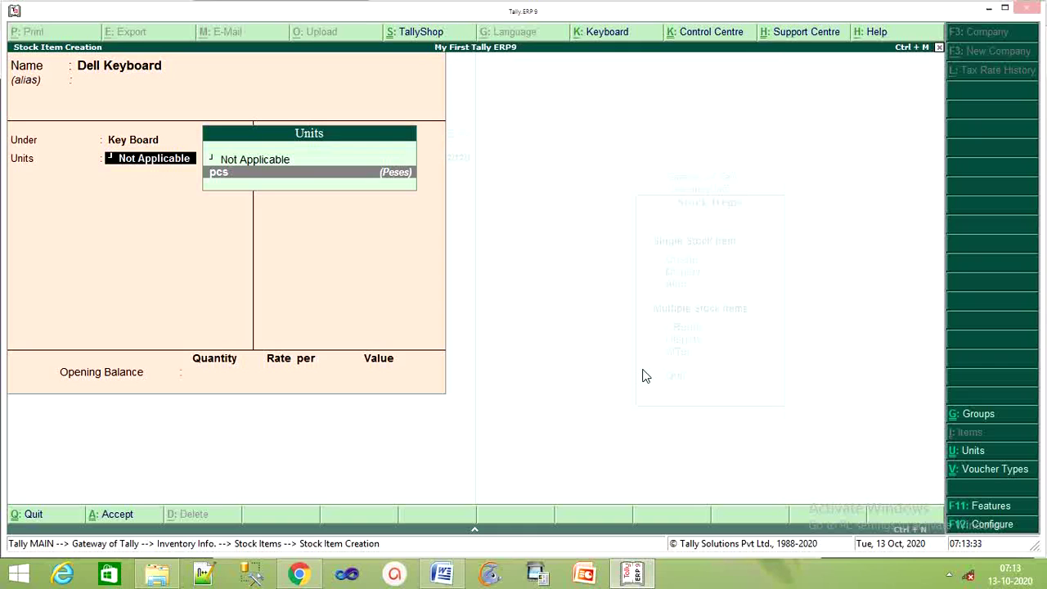
key("Return")
key("Return")
key("Return")
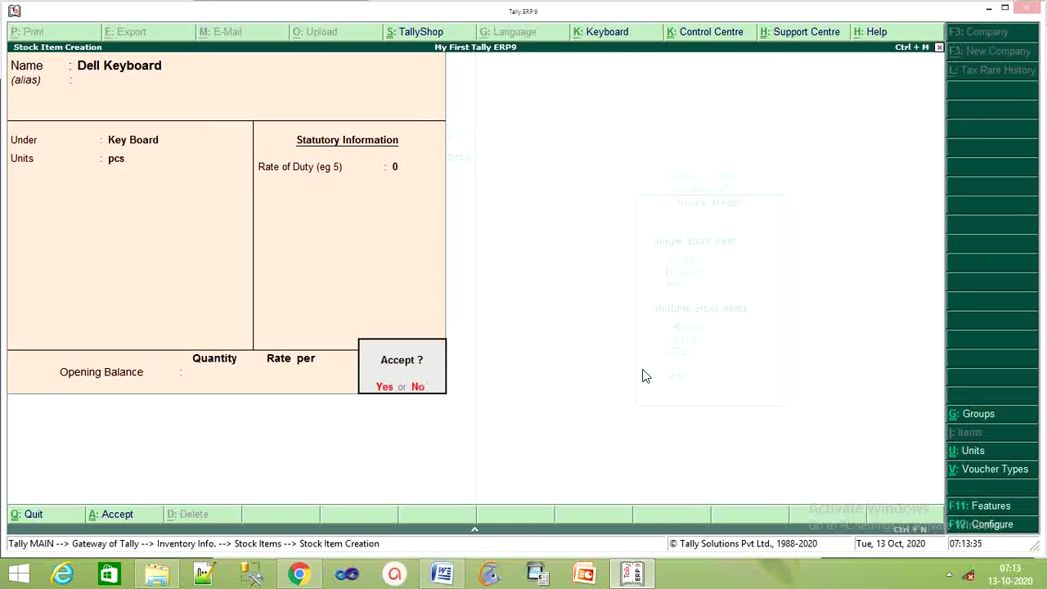
key("Return")
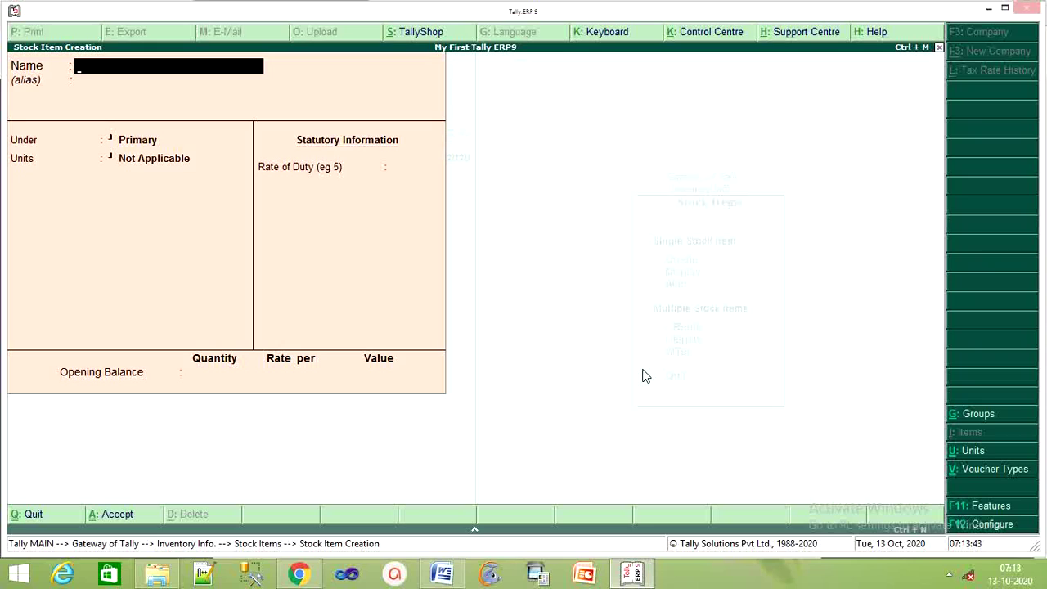
Save stock item Lg Keyboard under Key Board in pcs and leave item creation.
type("Lg Keyboard")
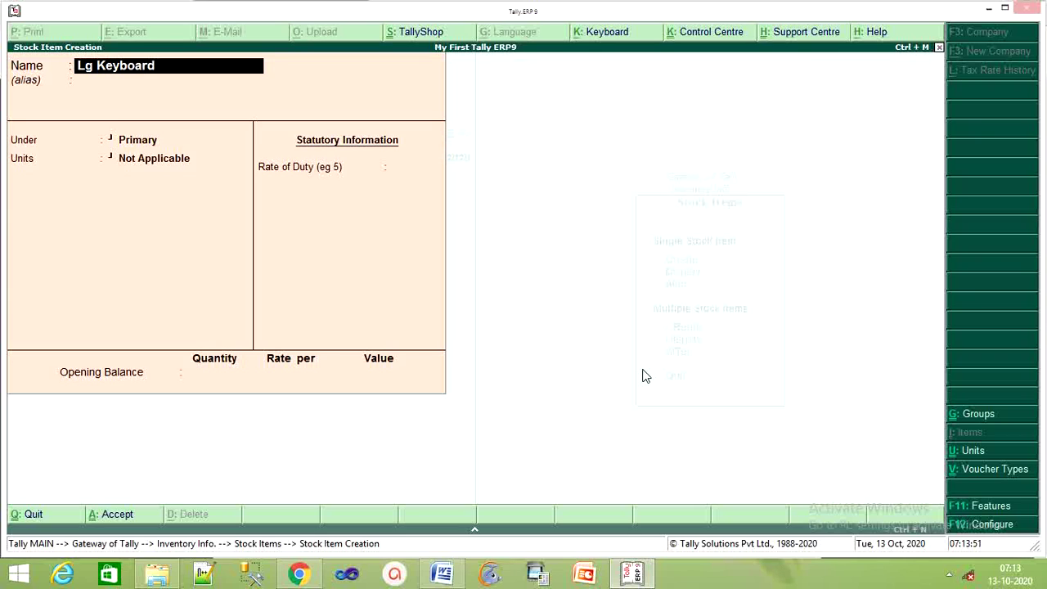
key("Return")
key("Down")
key("Down")
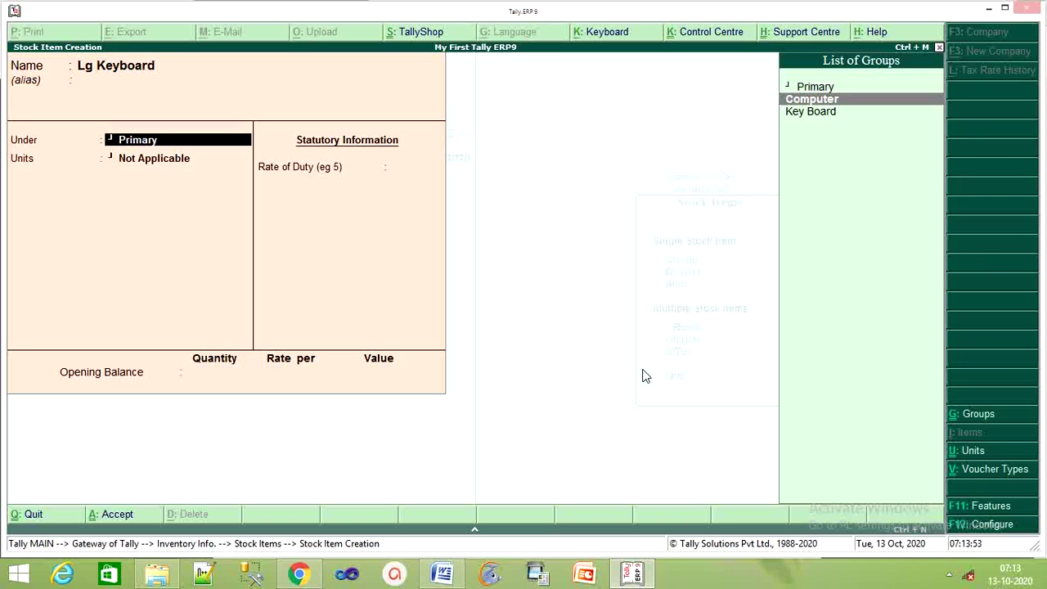
key("Return")
key("Return")
key("Return")
key("Return")
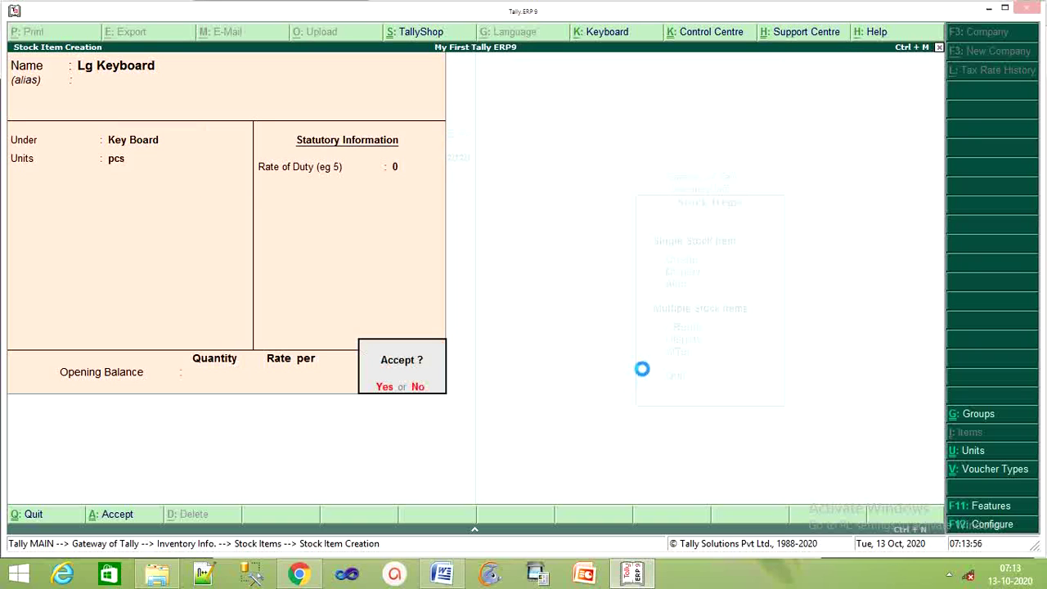
key("Return")
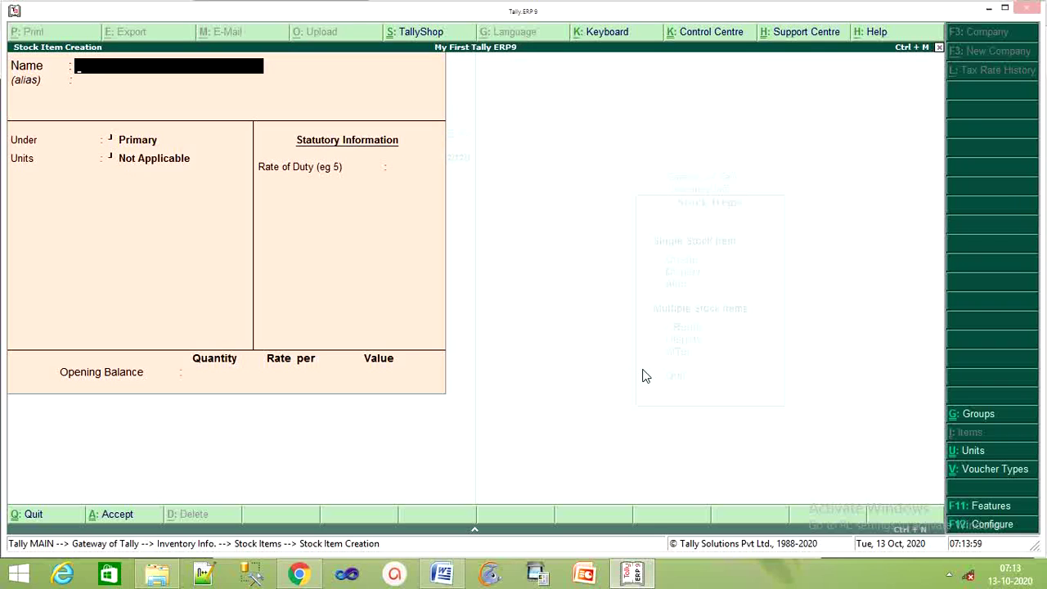
key("Escape")
Return to Gateway of Tally and start Purchase voucher No. 2 from Accounting Vouchers.
key("Return")
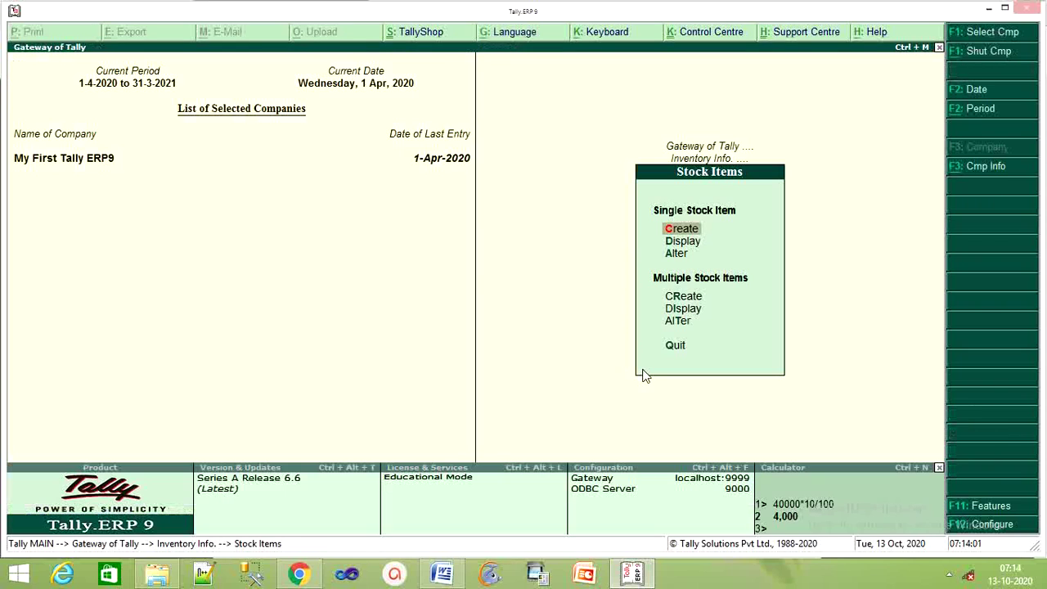
key("Escape")
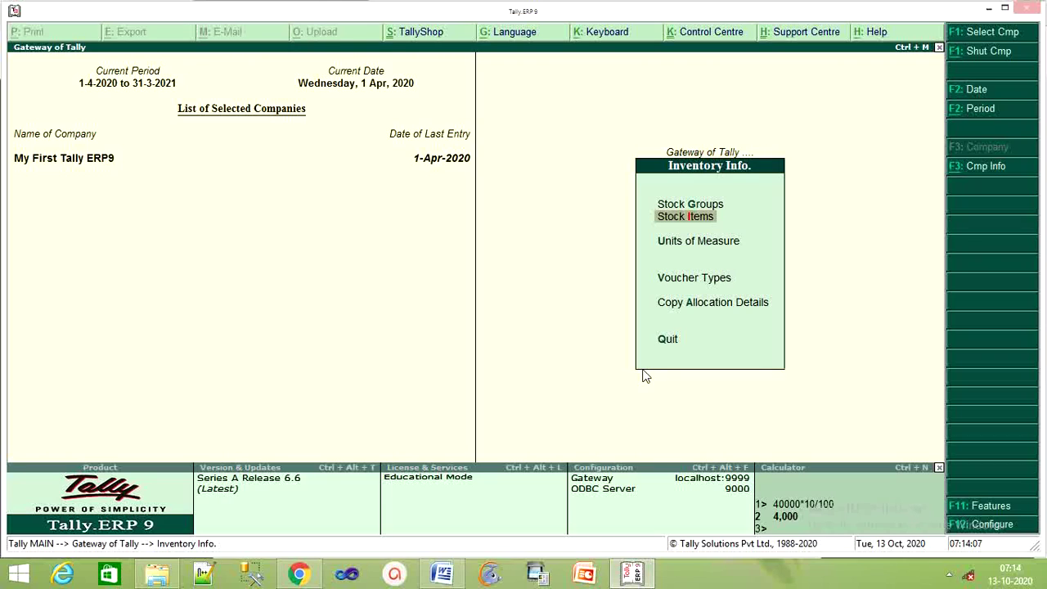
key("Escape")
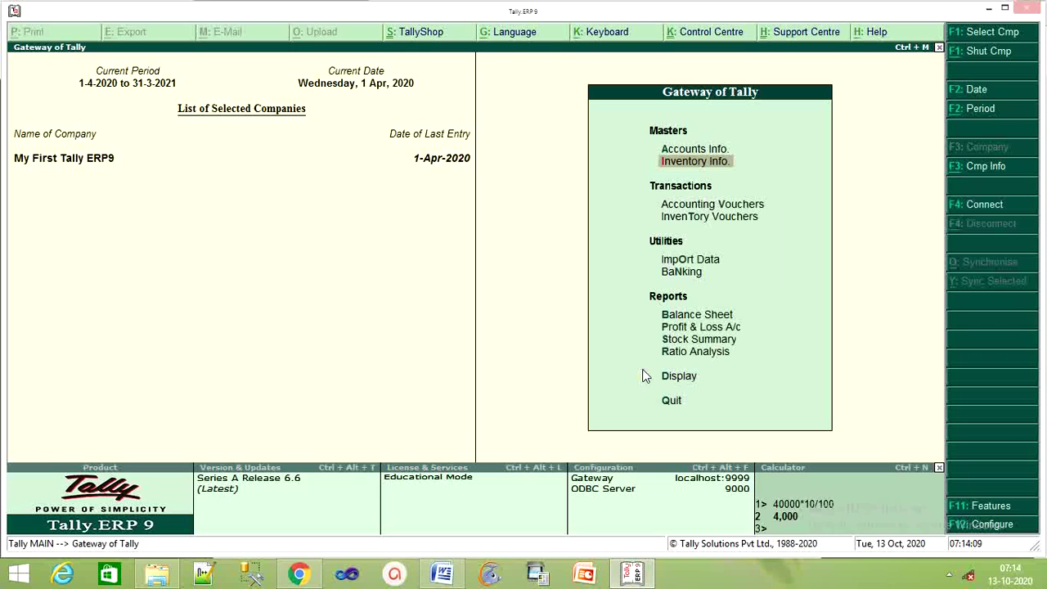
key("Down")
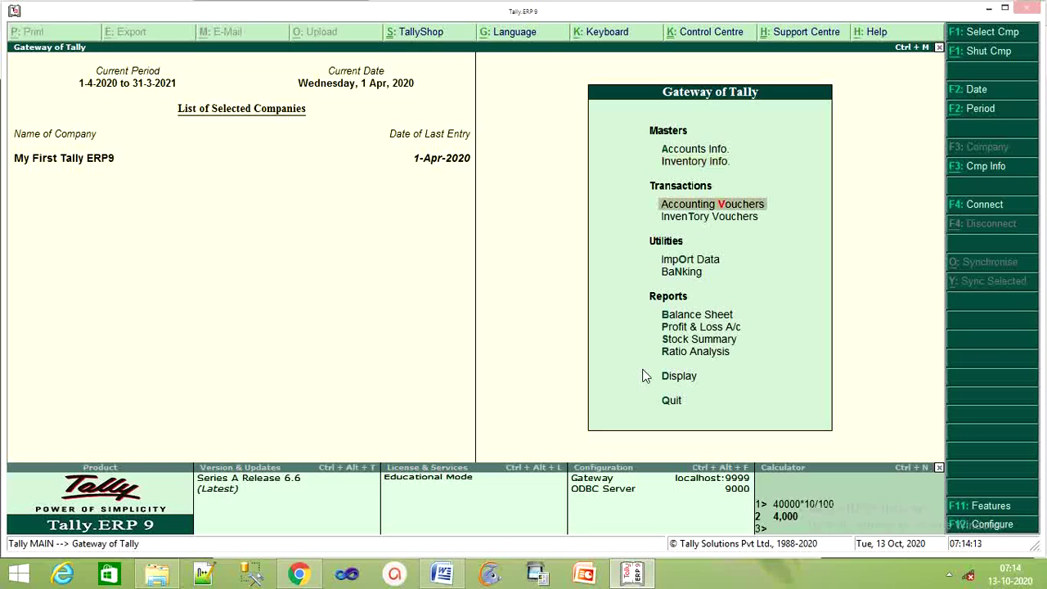
key("Return")
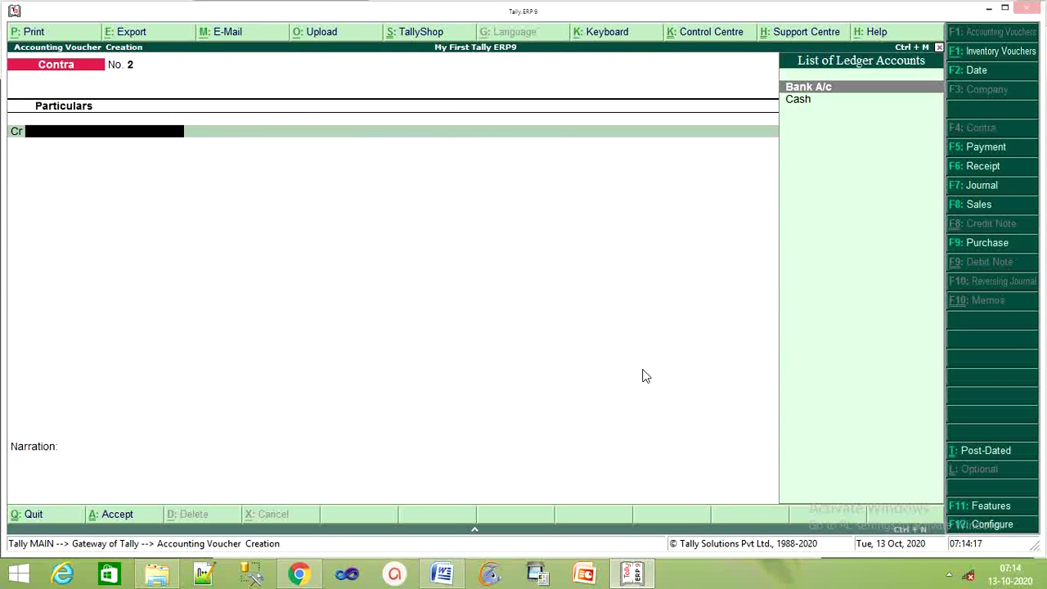
key("F9")
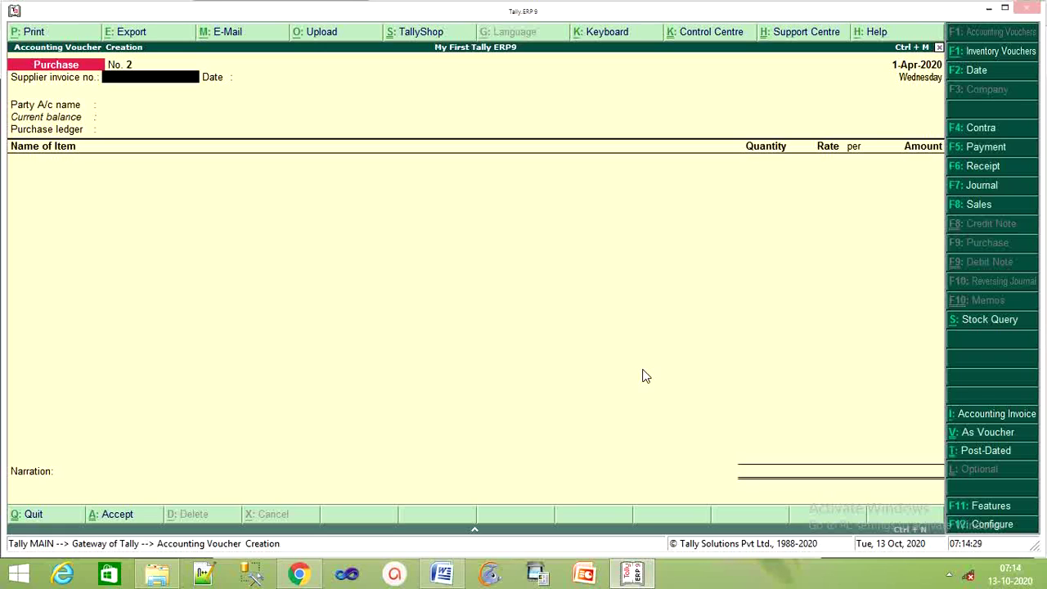
key("Return")
key("Return")
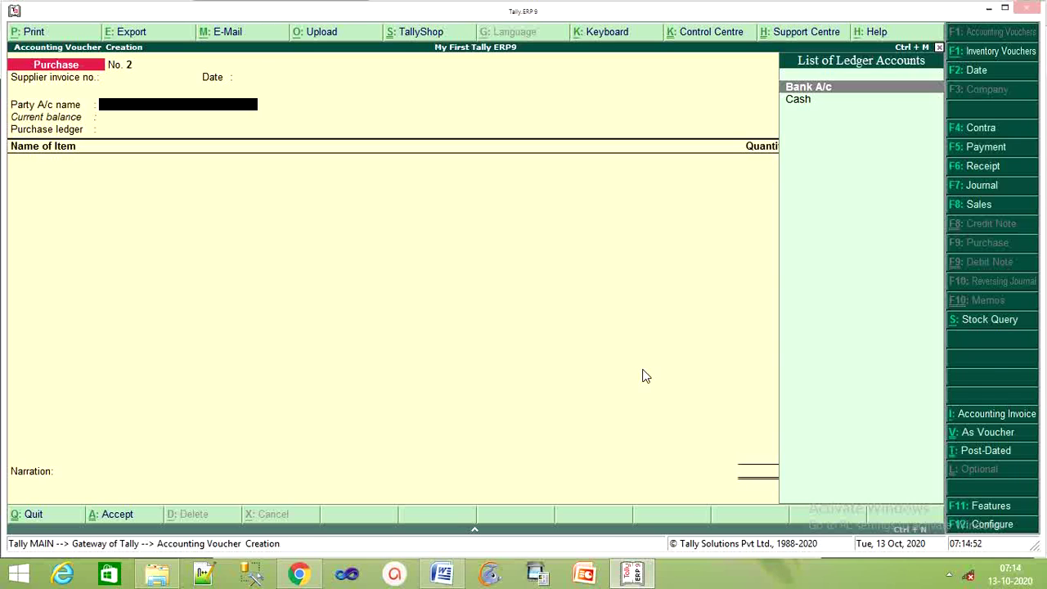
key("alt+c")
Create ledger Suneel Enterprises under Sundry Creditors and accept its party details (Chhattisgarh).
type("Su")
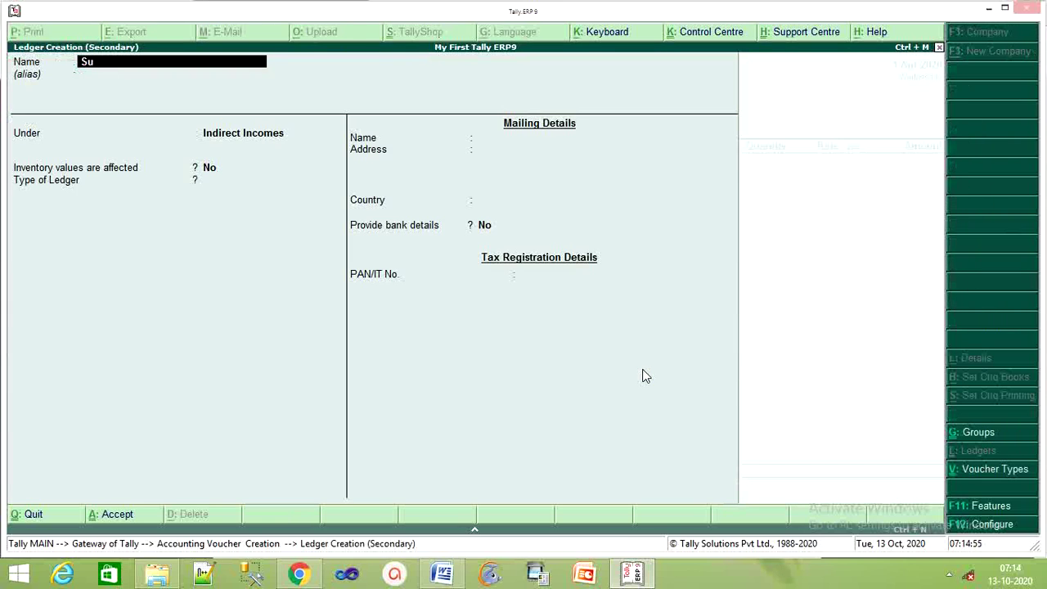
type("neel")
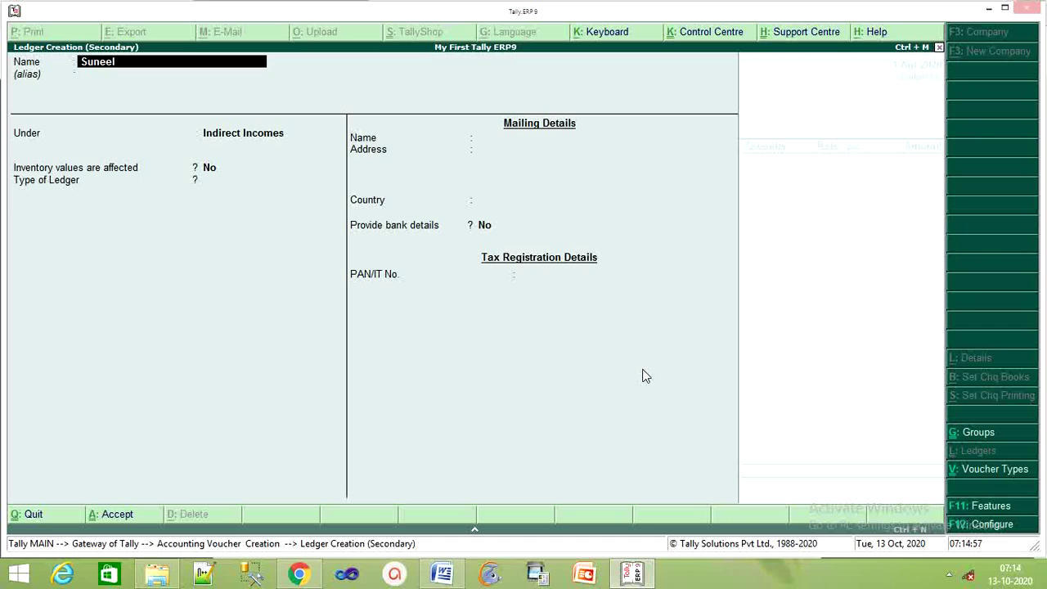
type(" Enterpri")
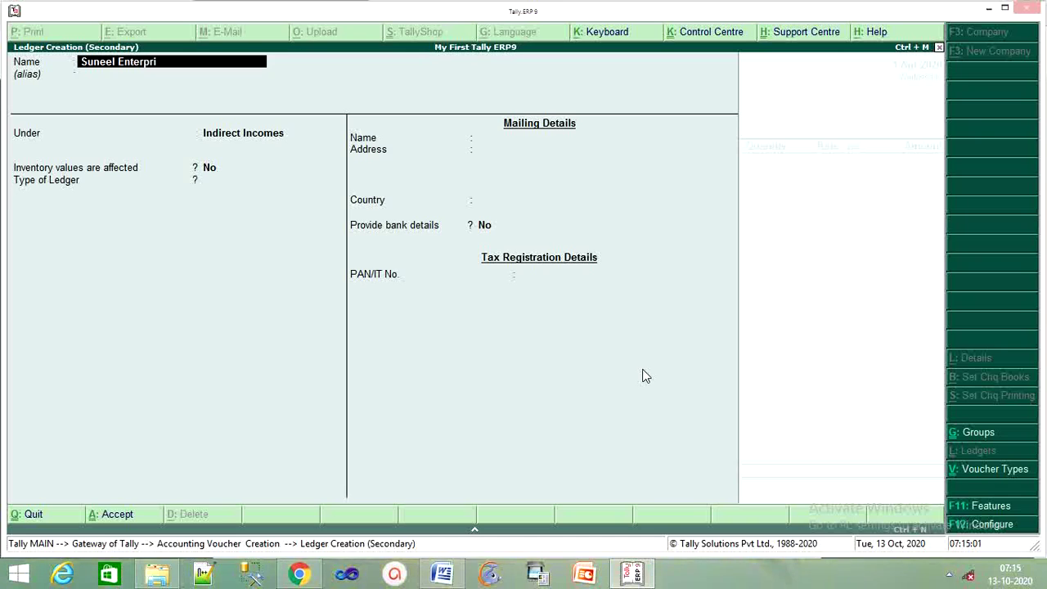
type("ses")
key("Return")
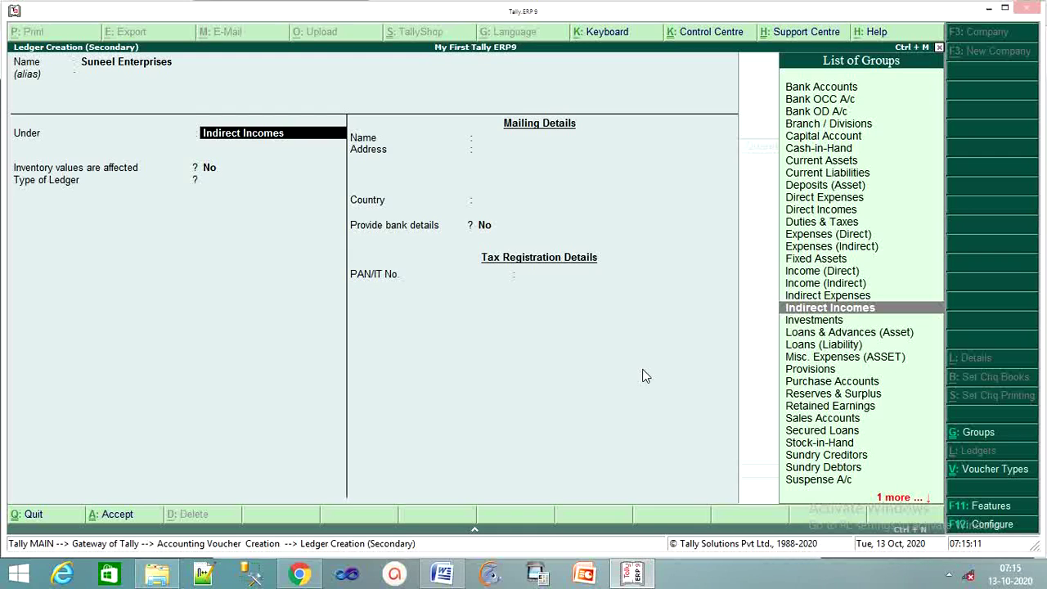
type("Su")
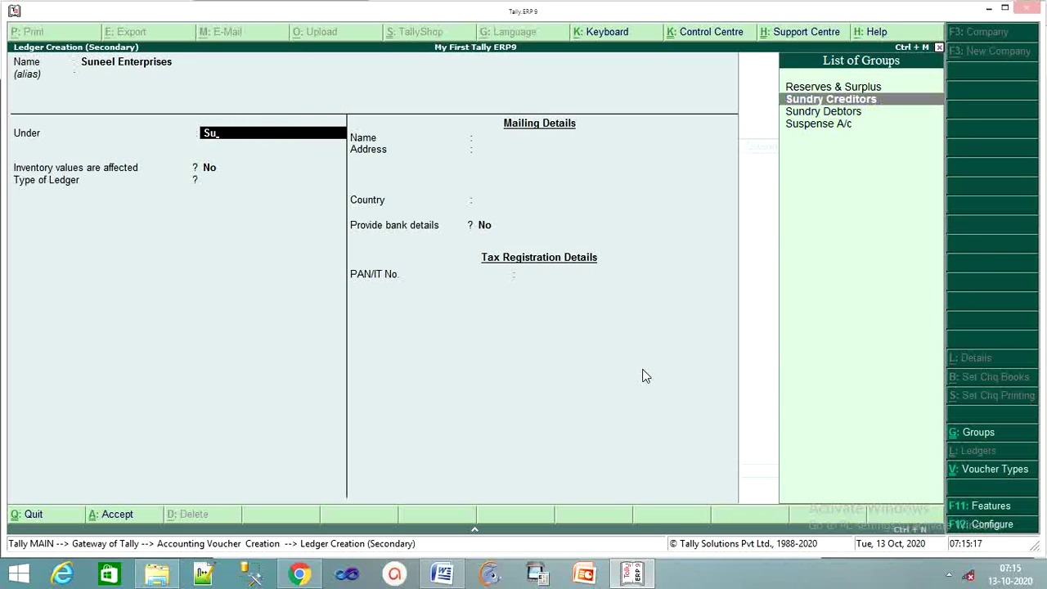
key("Return")
key("Return")
key("Return")
key("Return")
key("Return")
key("Return")
key("Return")
key("Return")
key("Return")
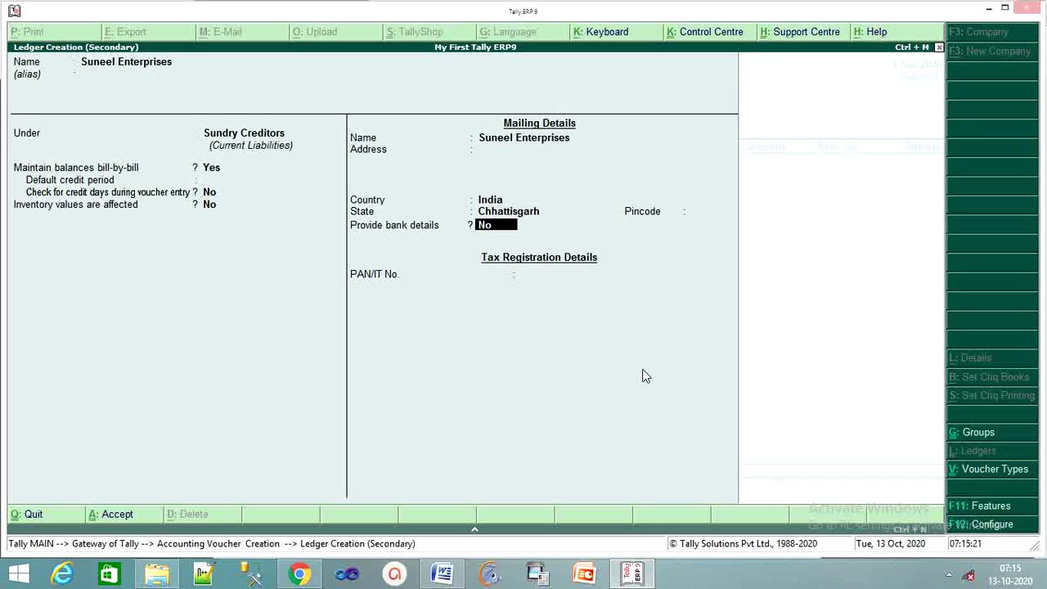
key("Return")
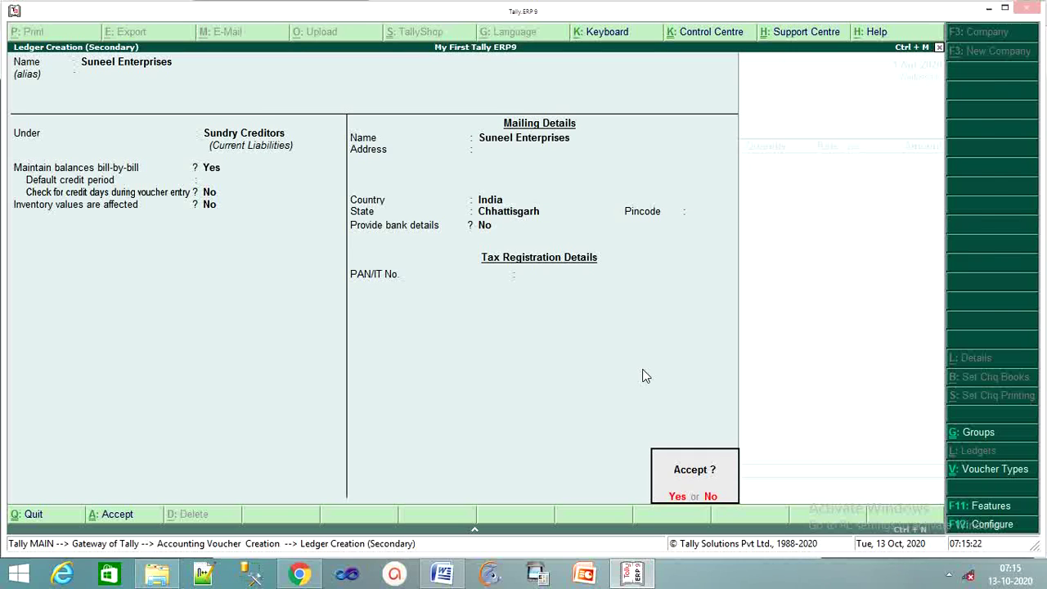
key("Return")
key("Return")
key("Return")
key("Return")
key("Return")
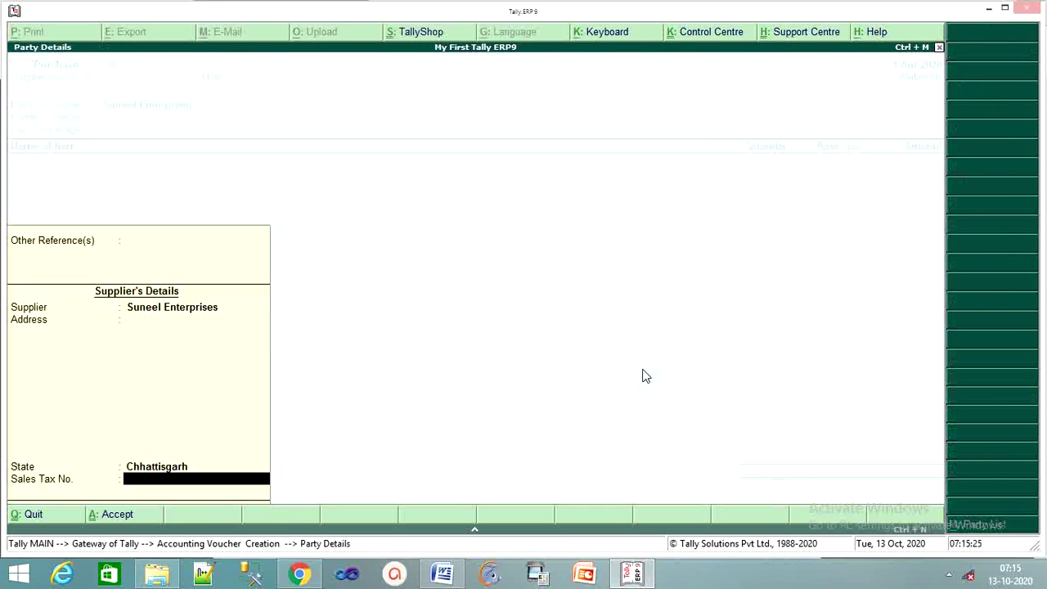
key("Return")
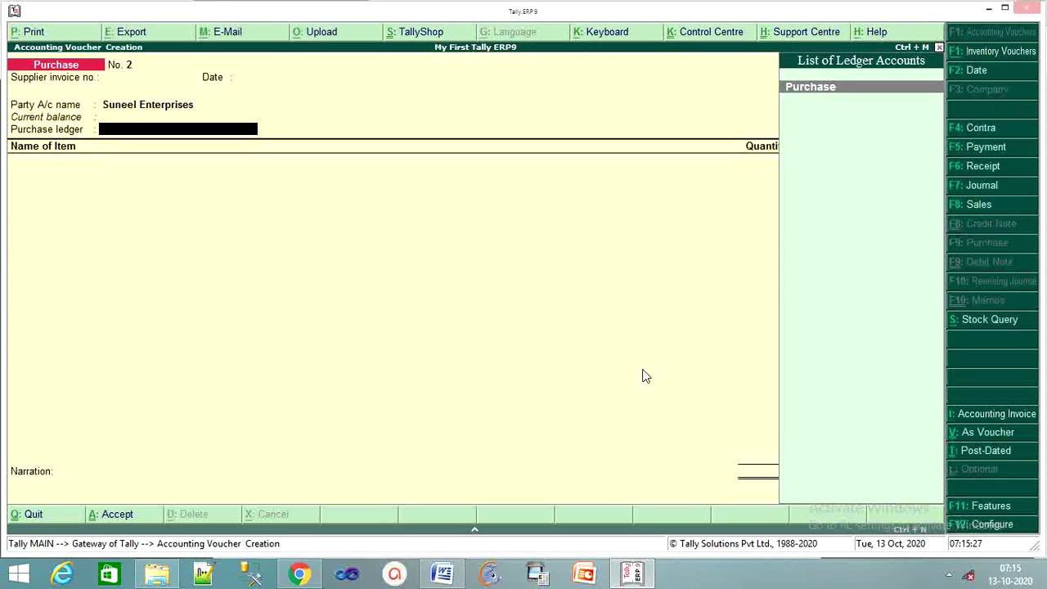
Choose the Purchase ledger and add 10 pcs Dell Computer at 20,000.
key("Return")
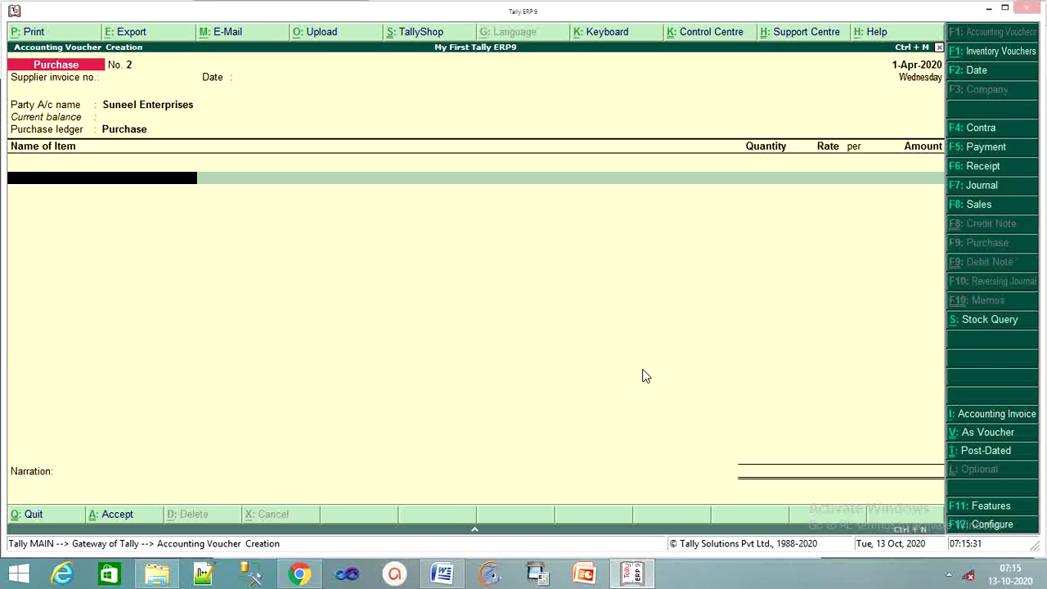
type("D")
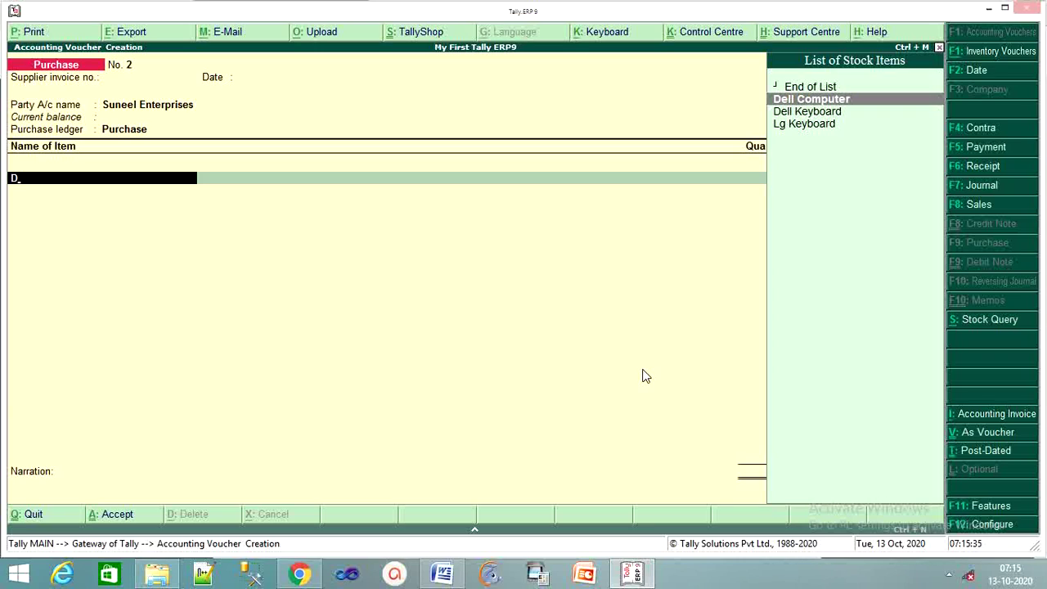
key("Return")
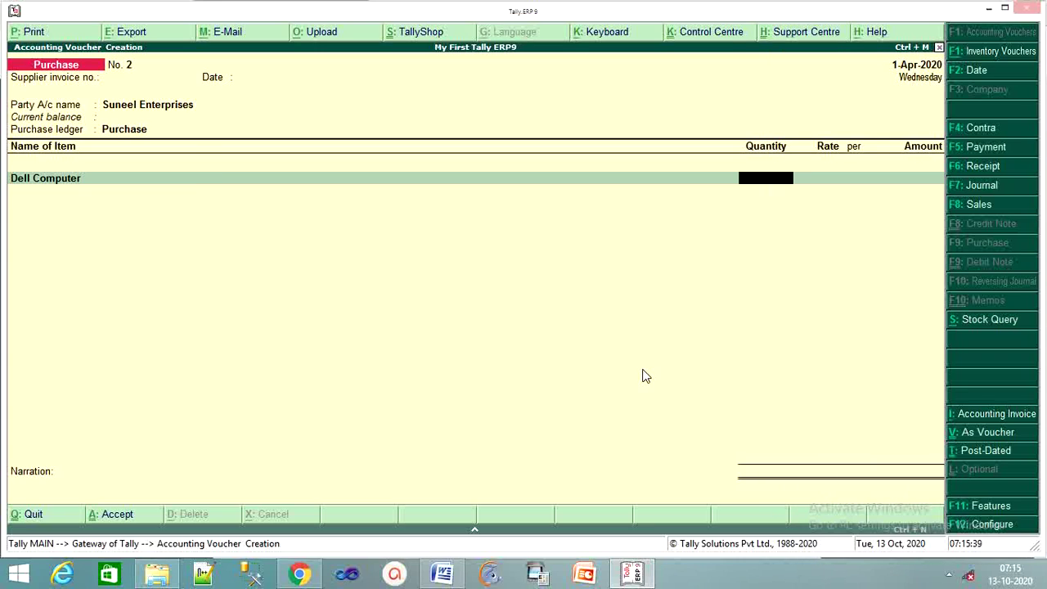
type("10")
key("Return")
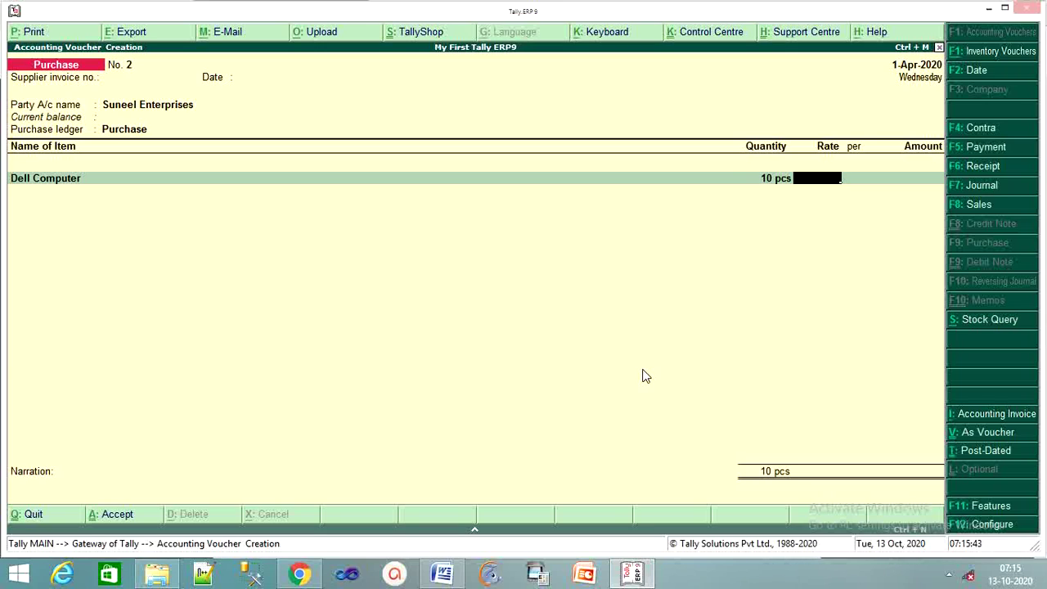
type("20000")
key("Return")
key("Return")
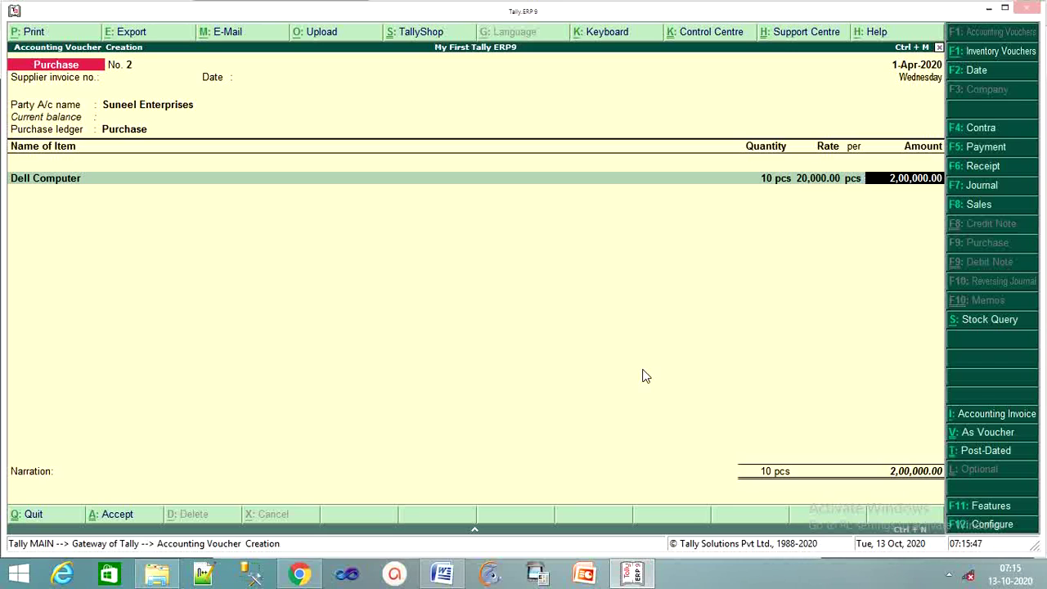
key("Return")
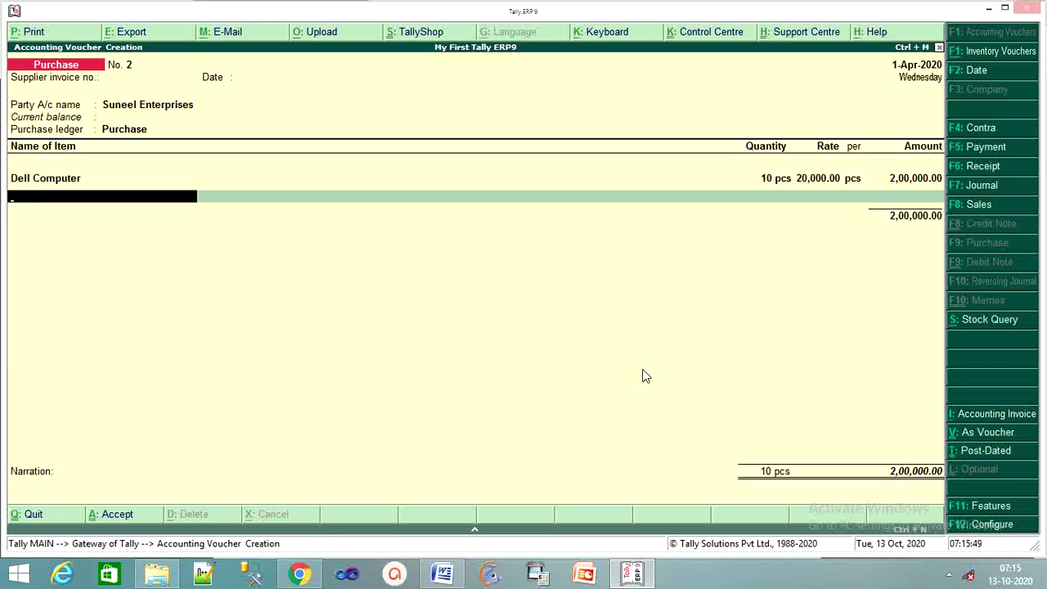
Add 20 pcs Dell Keyboard at 1,000.
type("K")
key("Down")
key("Down")
key("Down")
key("Up")
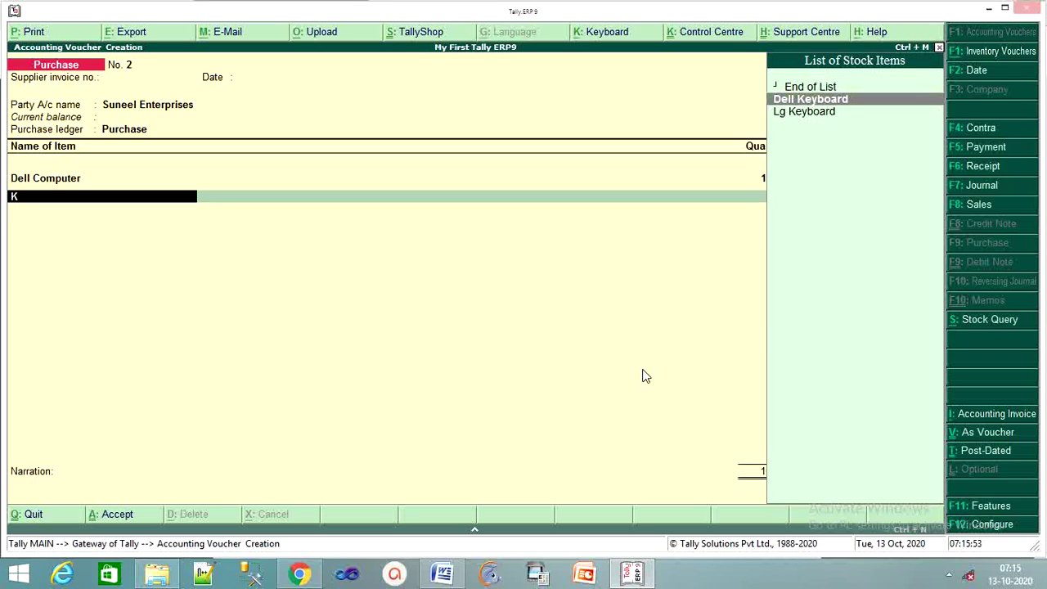
key("Return")
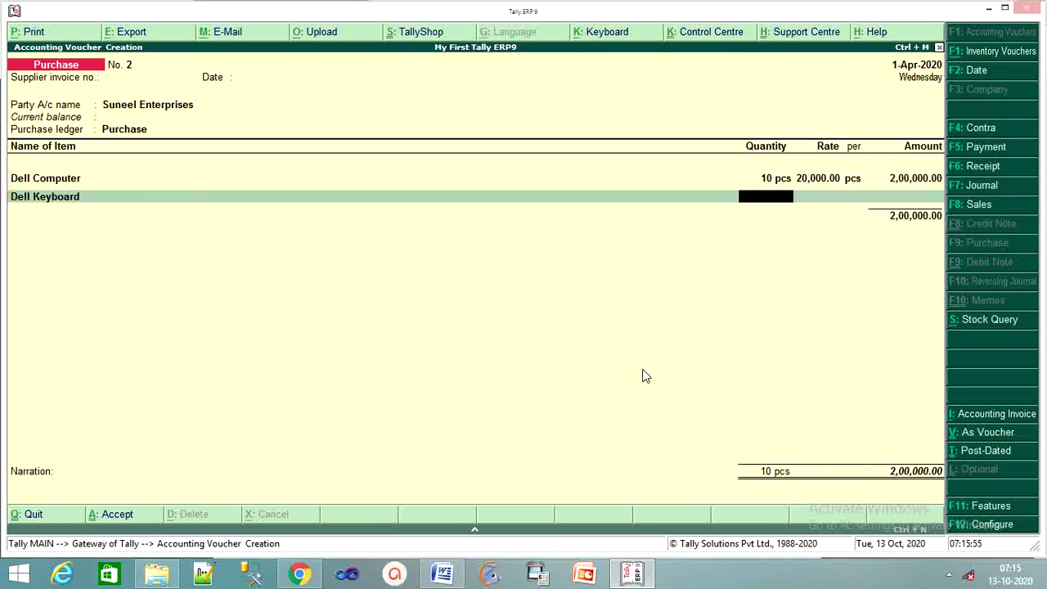
type("20")
key("Return")
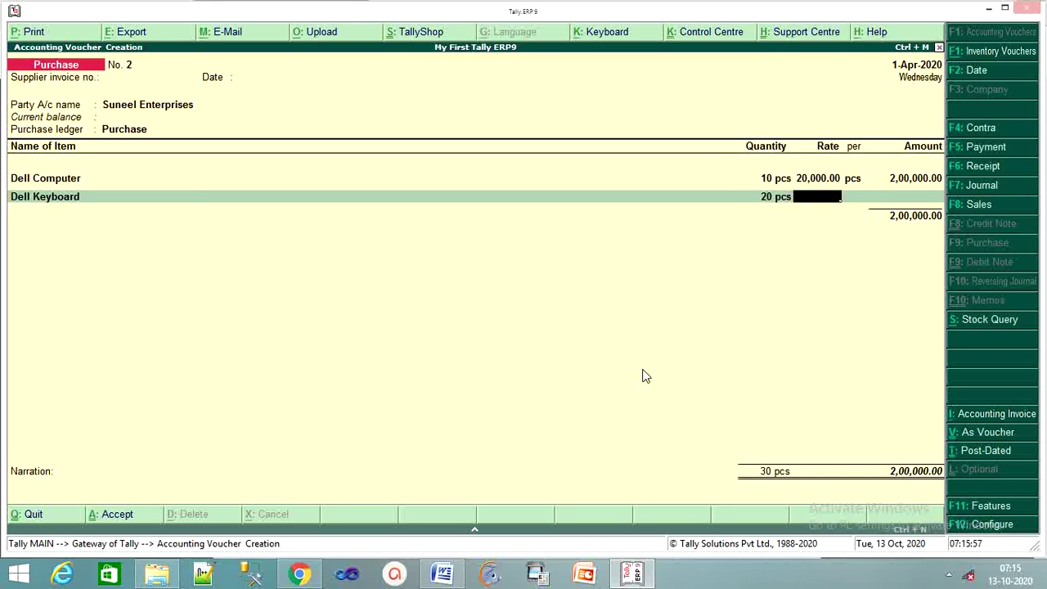
type("1,000")
key("Return")
key("Return")
key("Return")
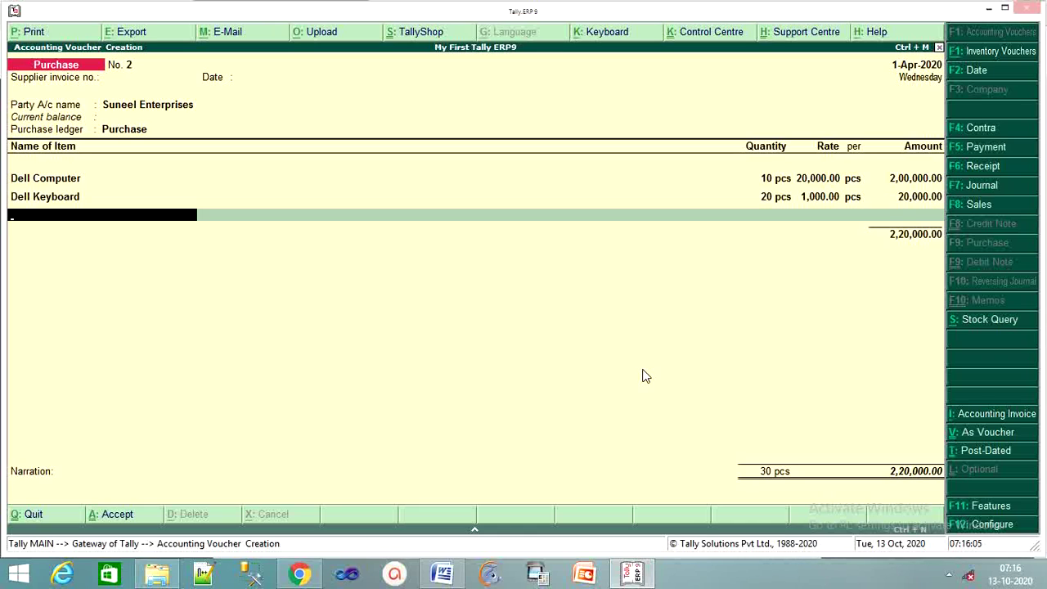
Add 15 pcs Lg Computer at 15,000.
type("D")
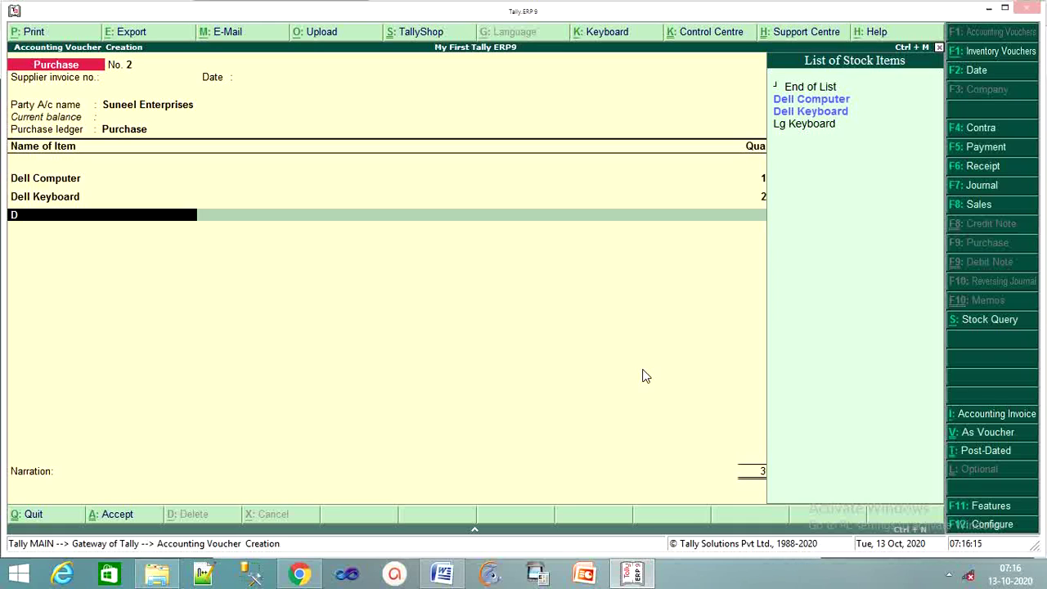
key("BackSpace")
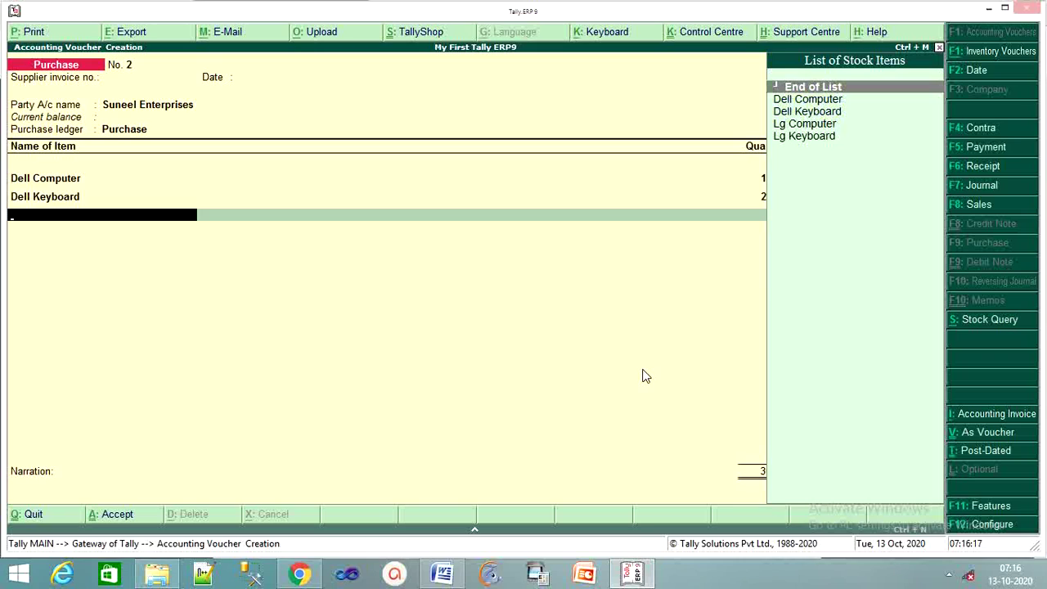
key("Down")
key("Down")
key("Down")
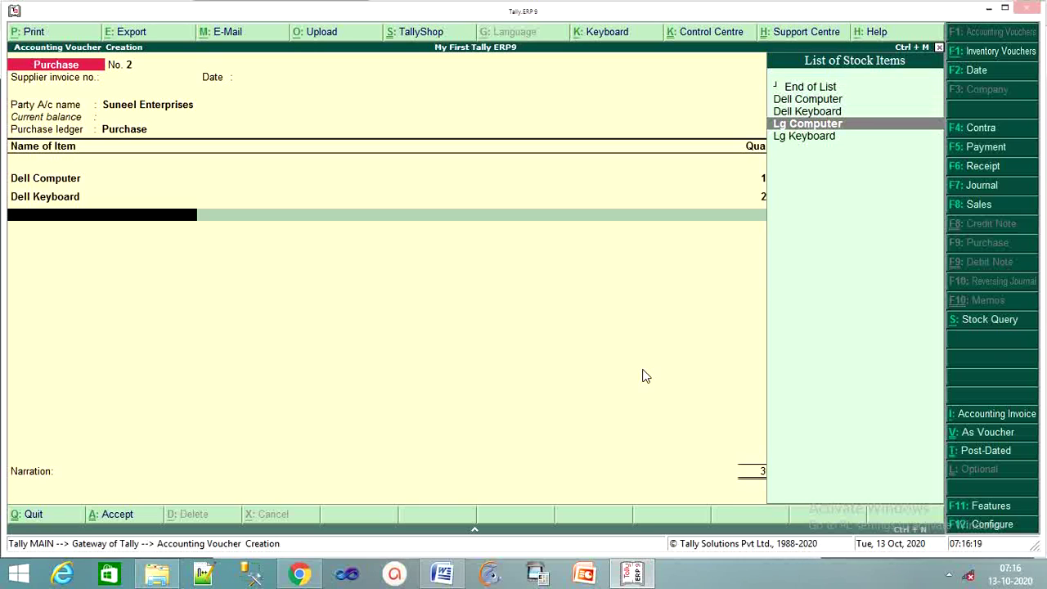
key("Return")
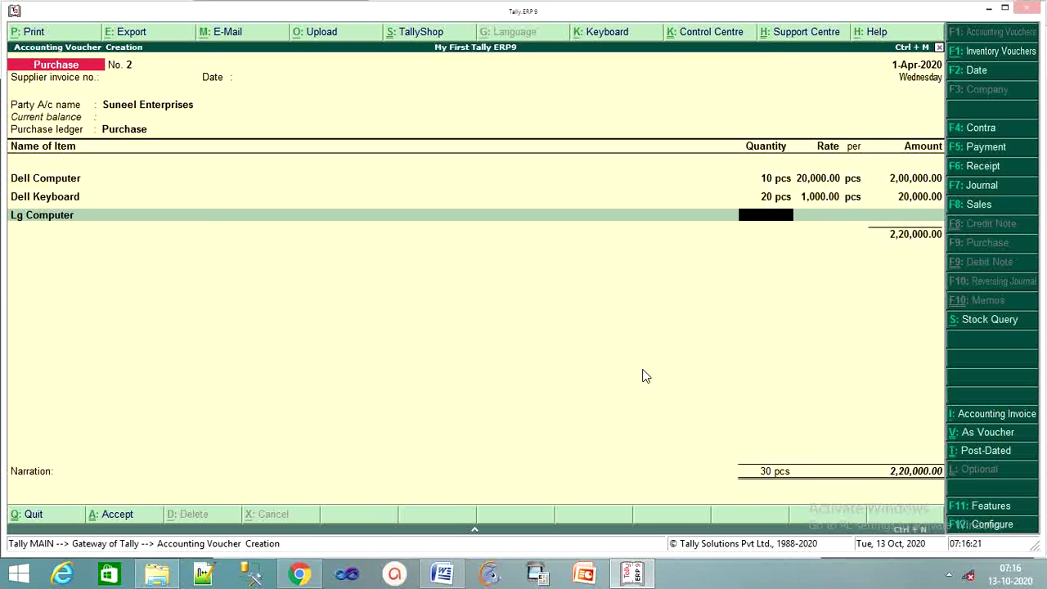
type("15")
key("Return")
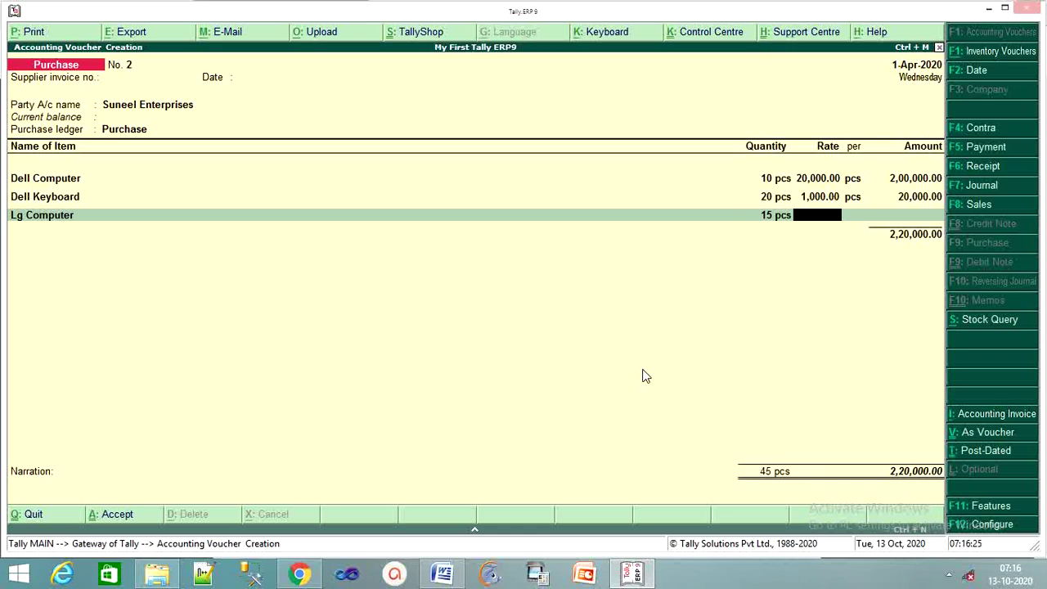
type("155")
key("BackSpace")
type("000")
key("Return")
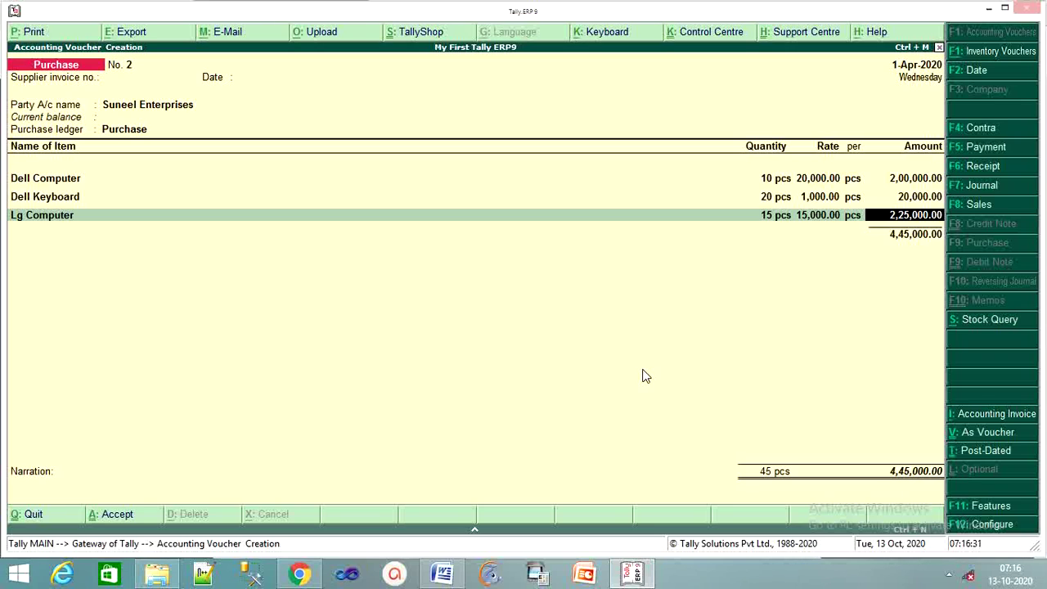
key("Return")
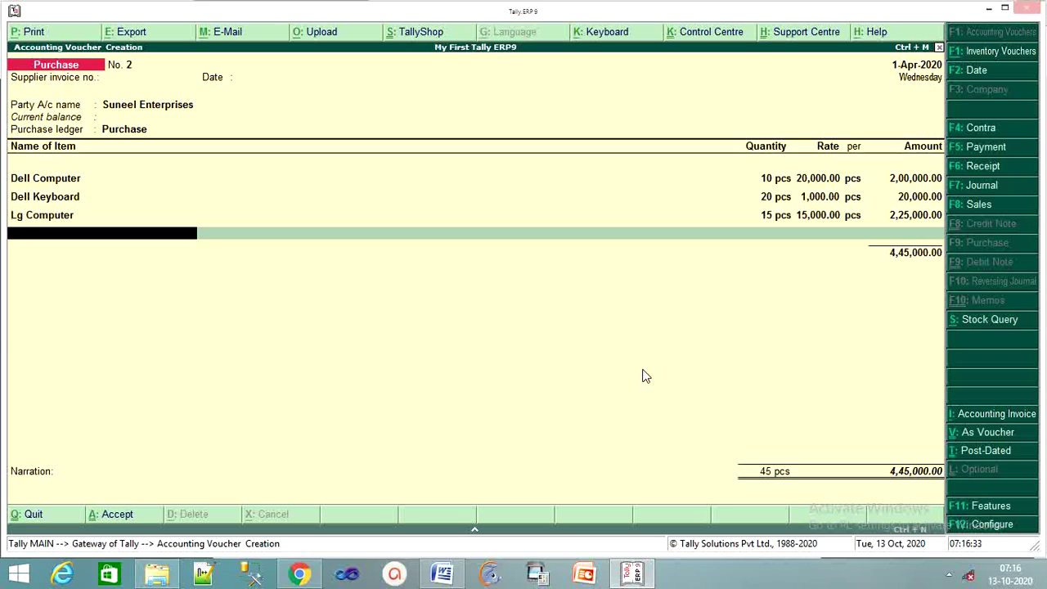
Add 25 pcs Lg Keyboard at 800.
type("L")
key("Down")
key("Return")
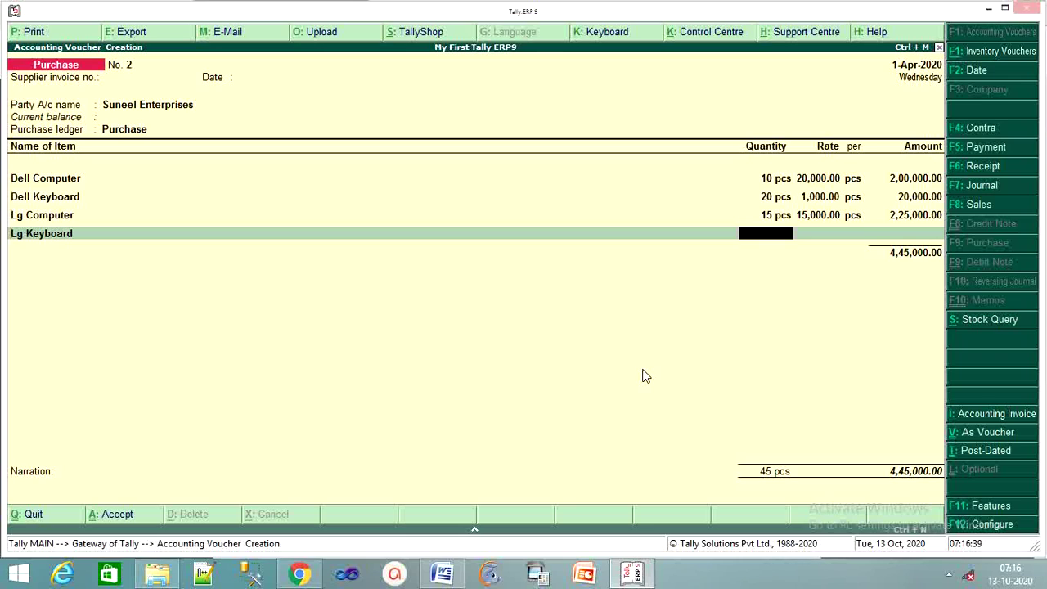
type("25")
key("Return")
type("8000")
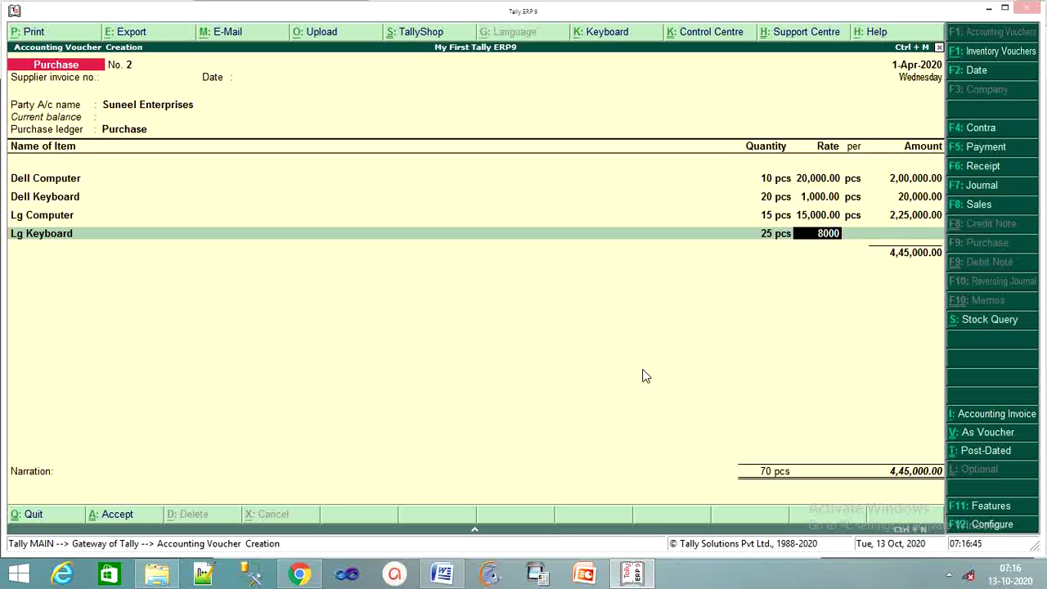
key("BackSpace")
key("Return")
key("Return")
key("Return")
key("Return")
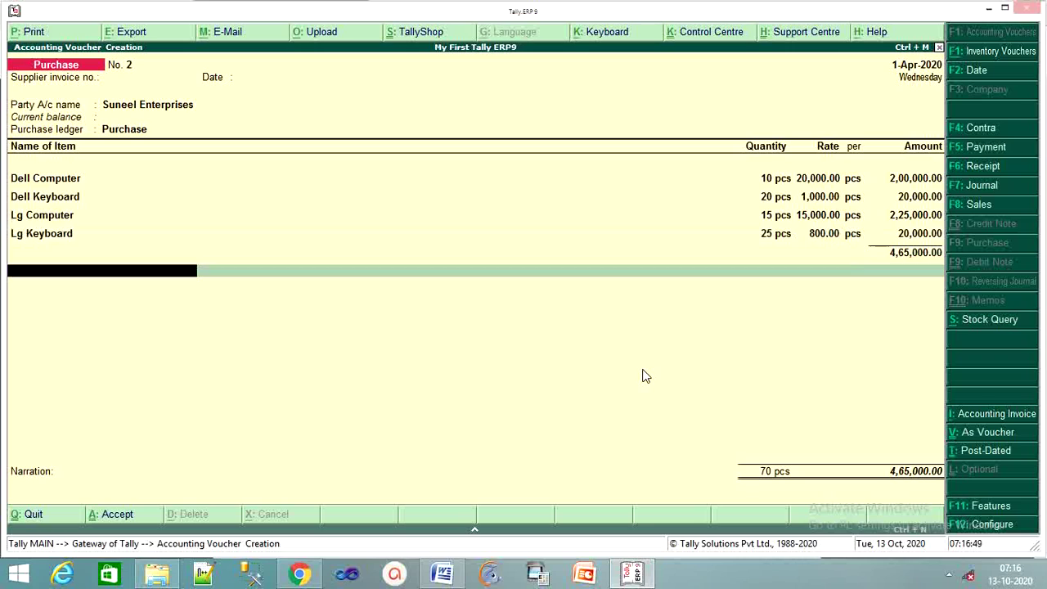
End the item list and save purchase voucher No. 2 totalling 4,65,000.00.
key("Return")
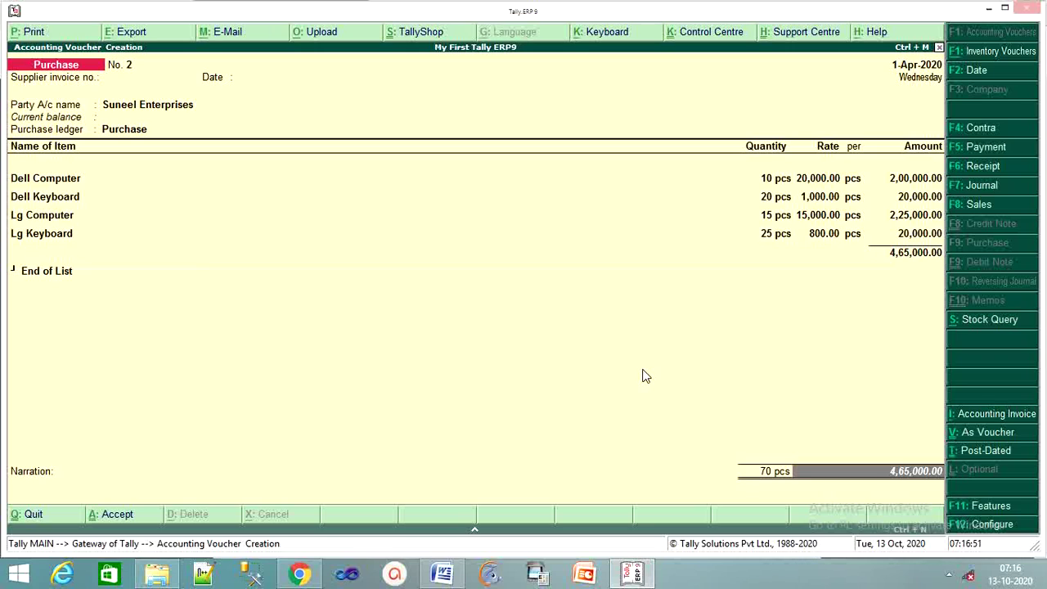
key("Return")
key("Return")
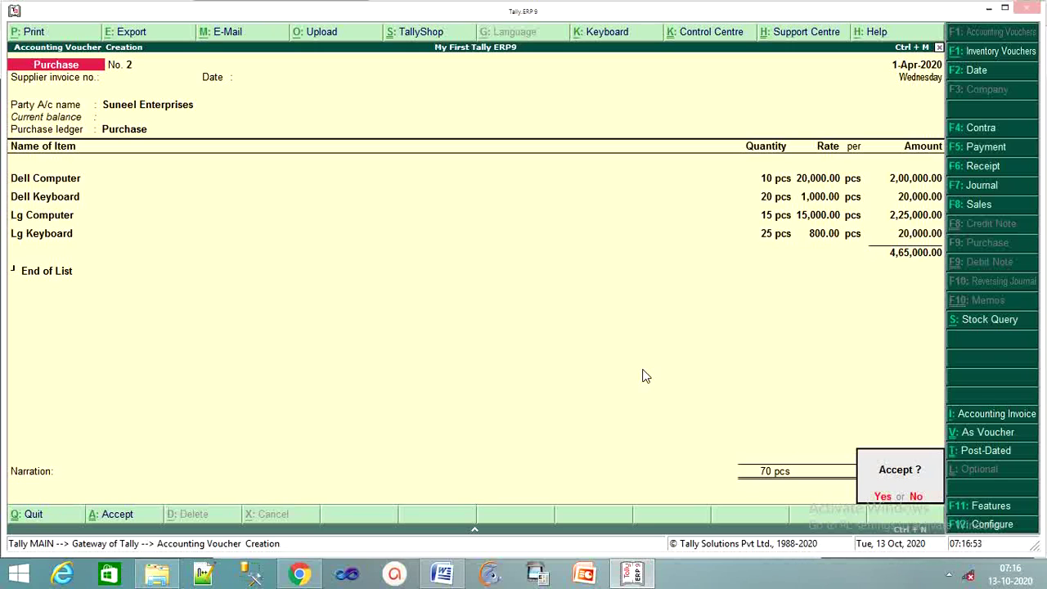
key("Return")
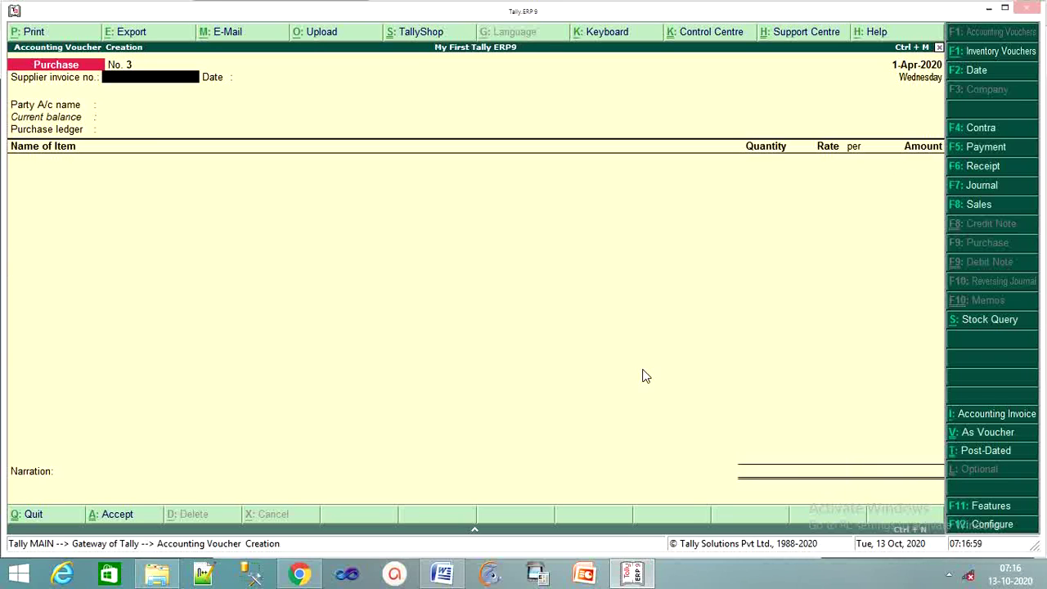
key("F8")
On Sales voucher No. 2, create party ledger Rohan Computers under Sundry Debtors.
key("Return")
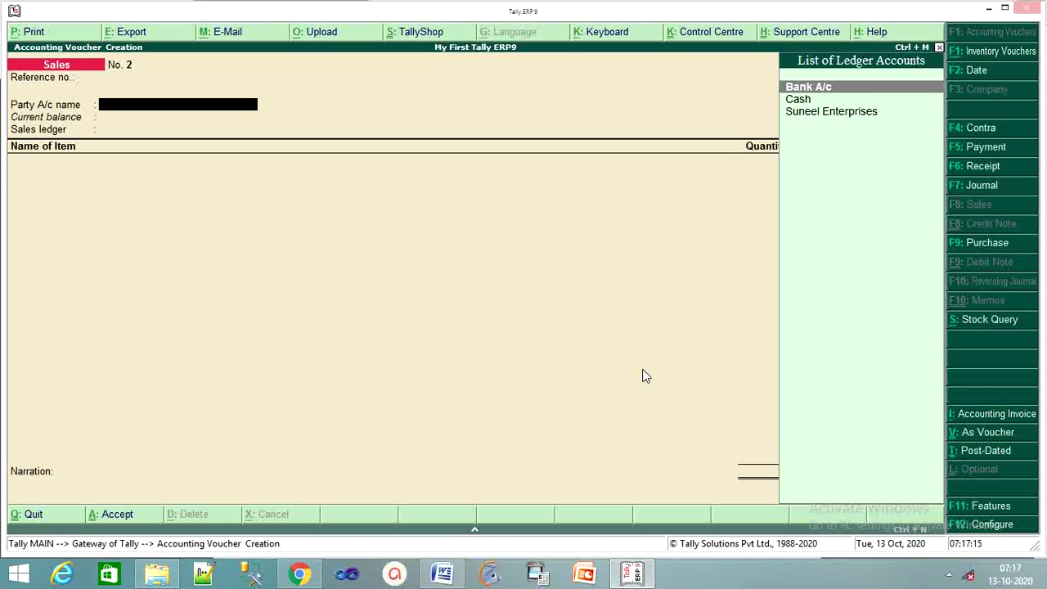
key("alt+c")
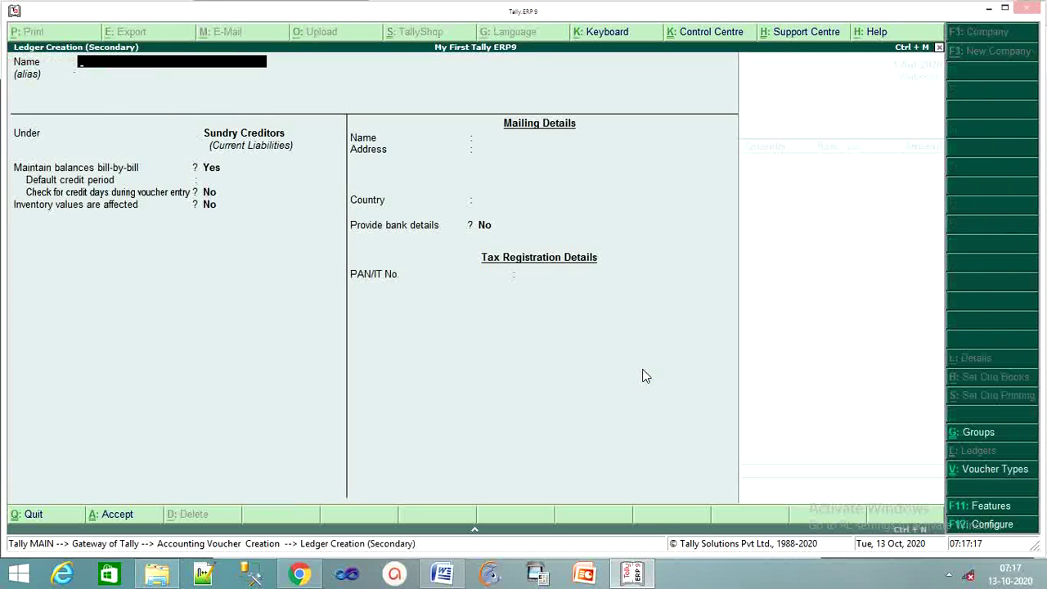
type("Rohan Computers")
key("Return")
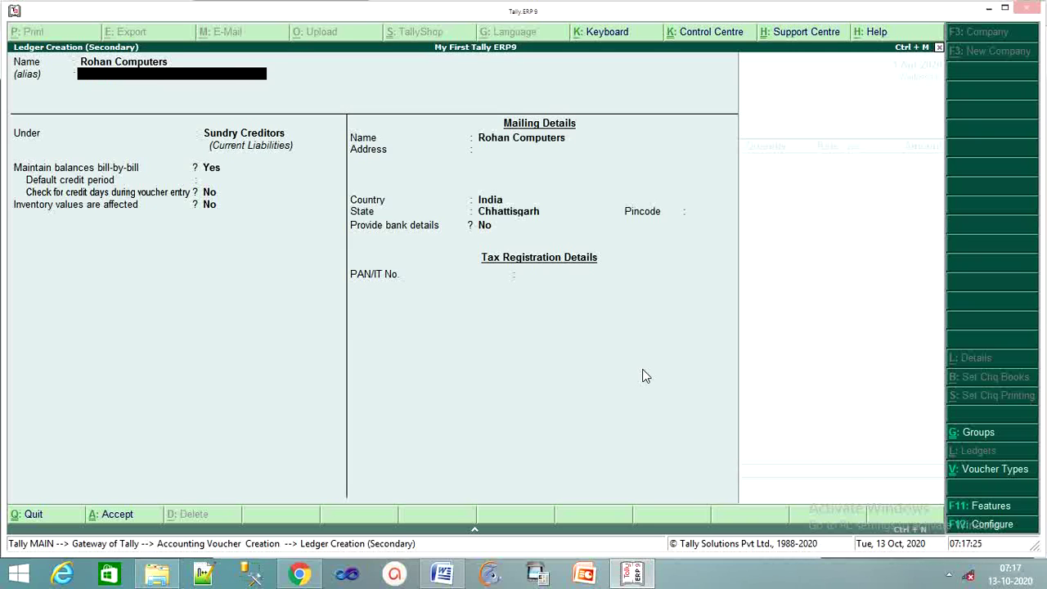
key("Return")
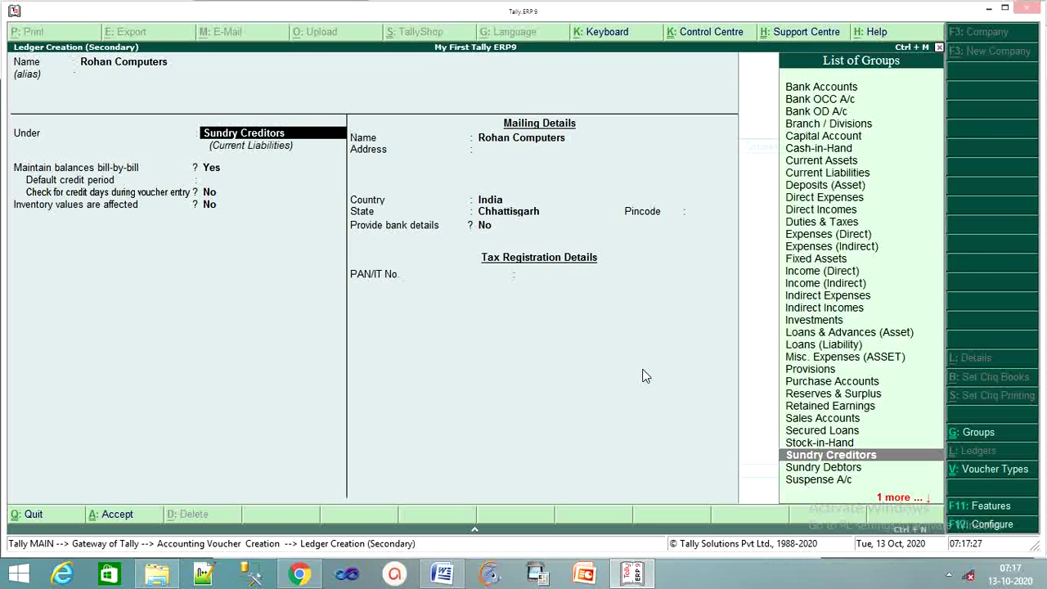
type("S")
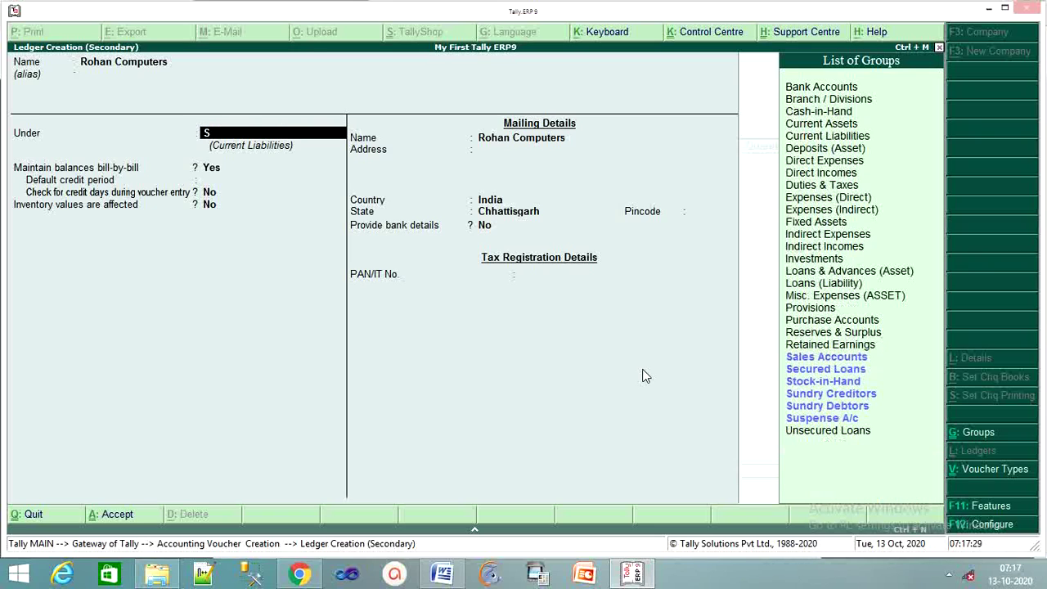
type("u")
key("Down")
key("Down")
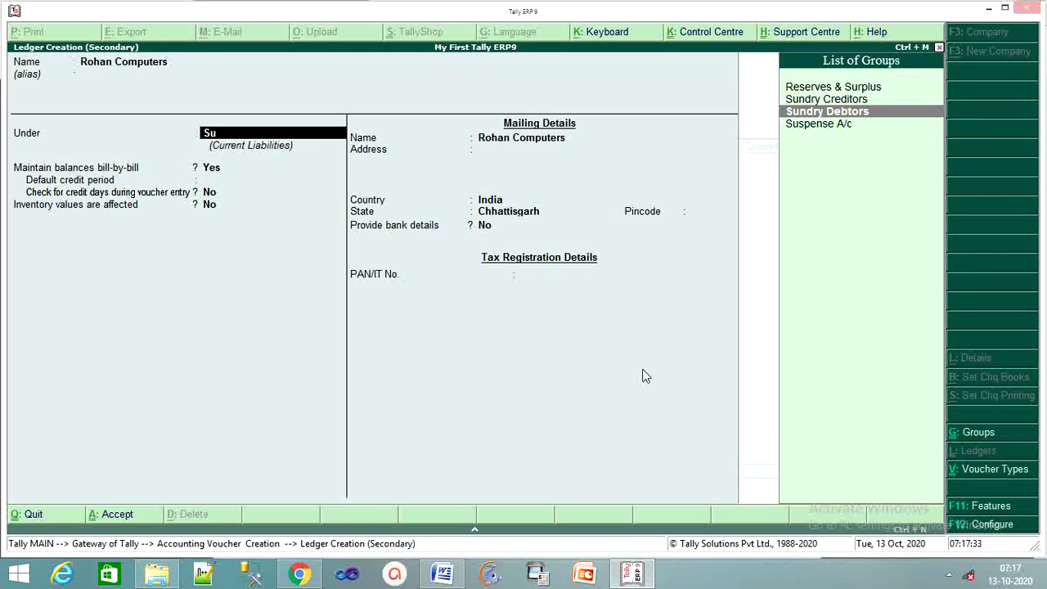
key("Return")
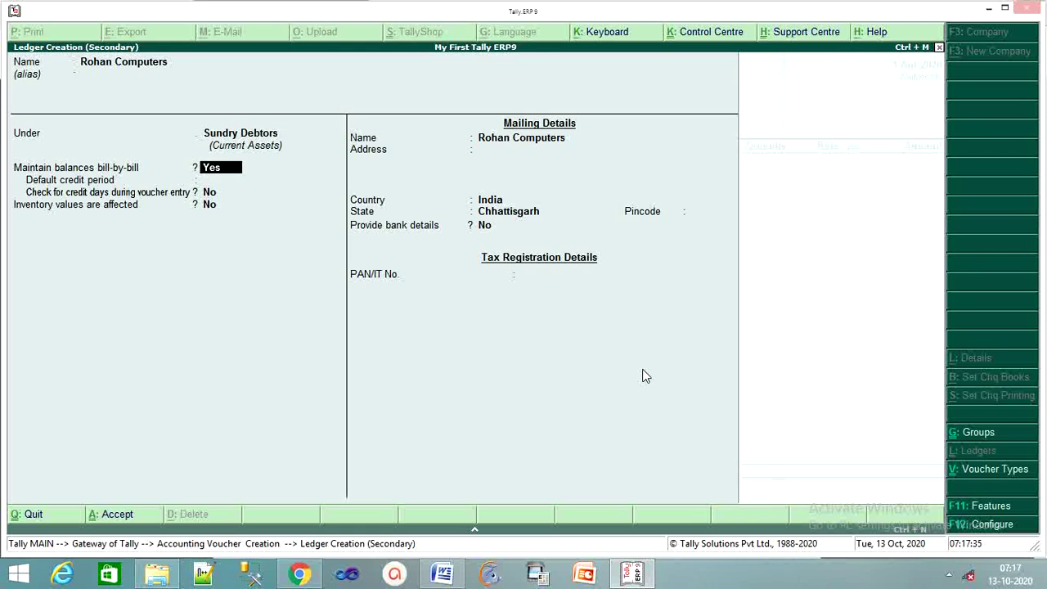
key("Return")
key("Return")
key("Return")
key("Return")
key("Return")
key("Return")
key("Return")
key("Return")
Enter the first item line: Dell Computer, 5 pcs at 30,000.
key("Return")
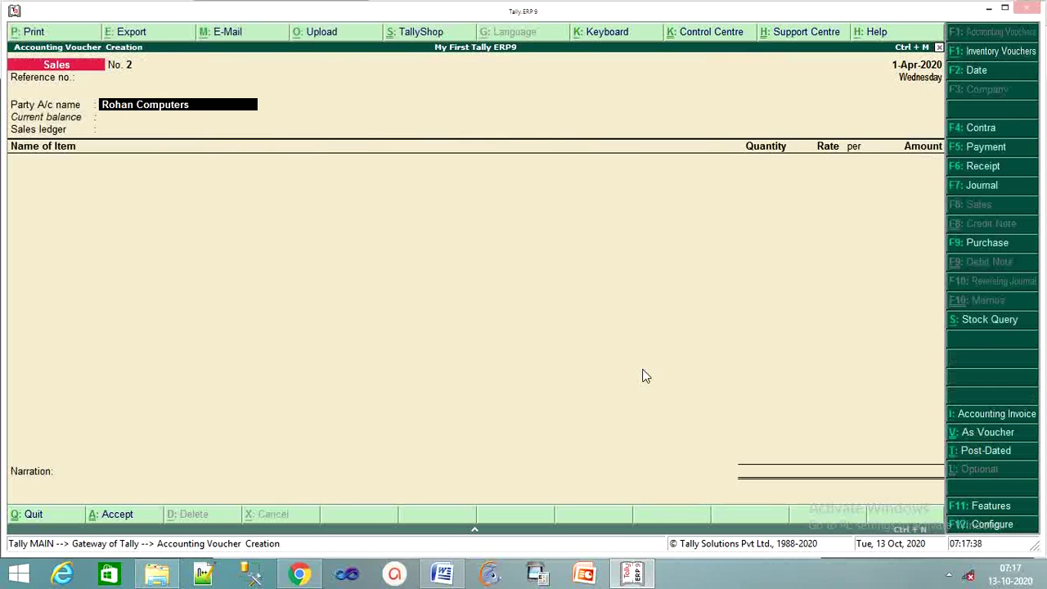
key("Return")
key("Return")
key("Return")
key("Return")
key("Return")
key("Return")
key("Return")
key("Return")
key("Return")
key("Return")
key("Return")
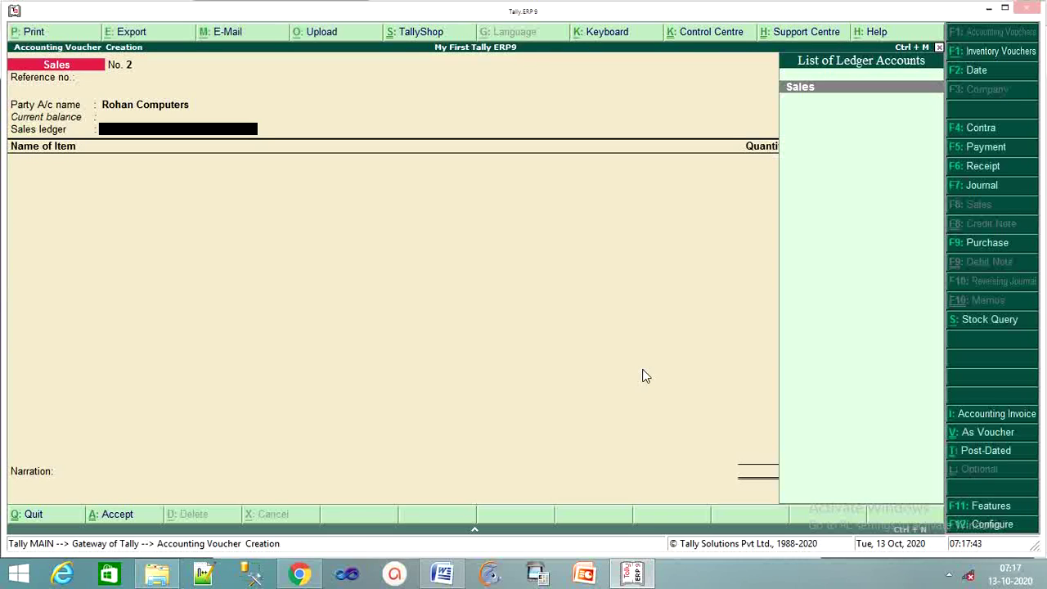
key("Return")
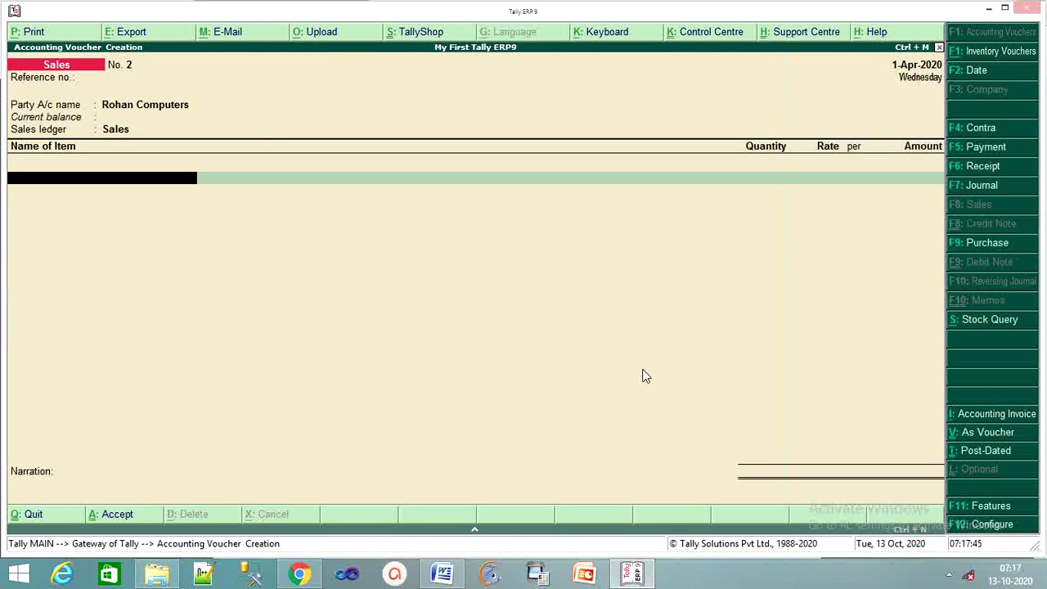
type("D")
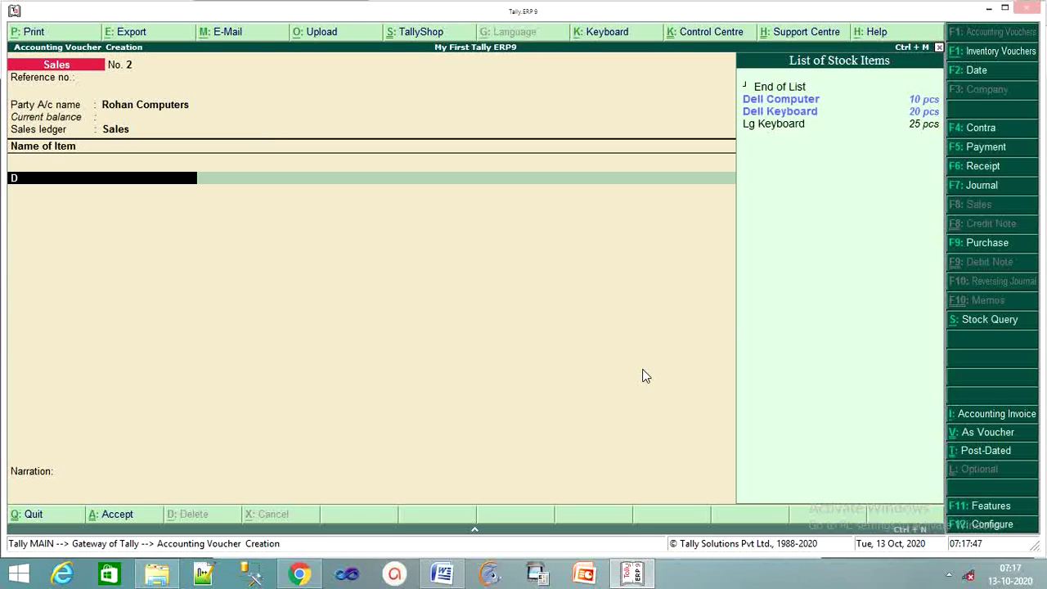
key("Down")
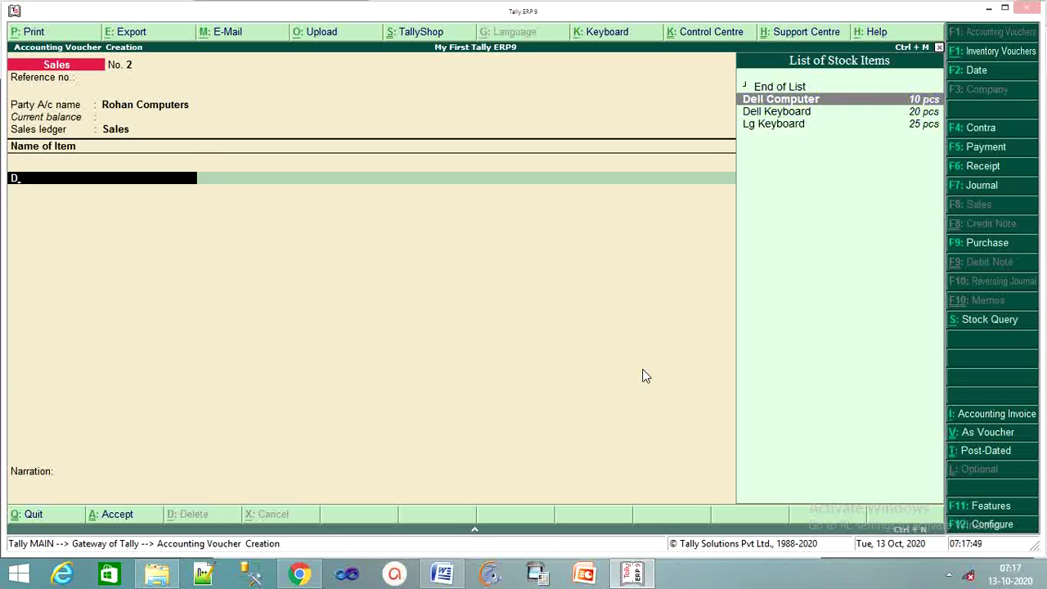
key("Return")
type("5")
key("Return")
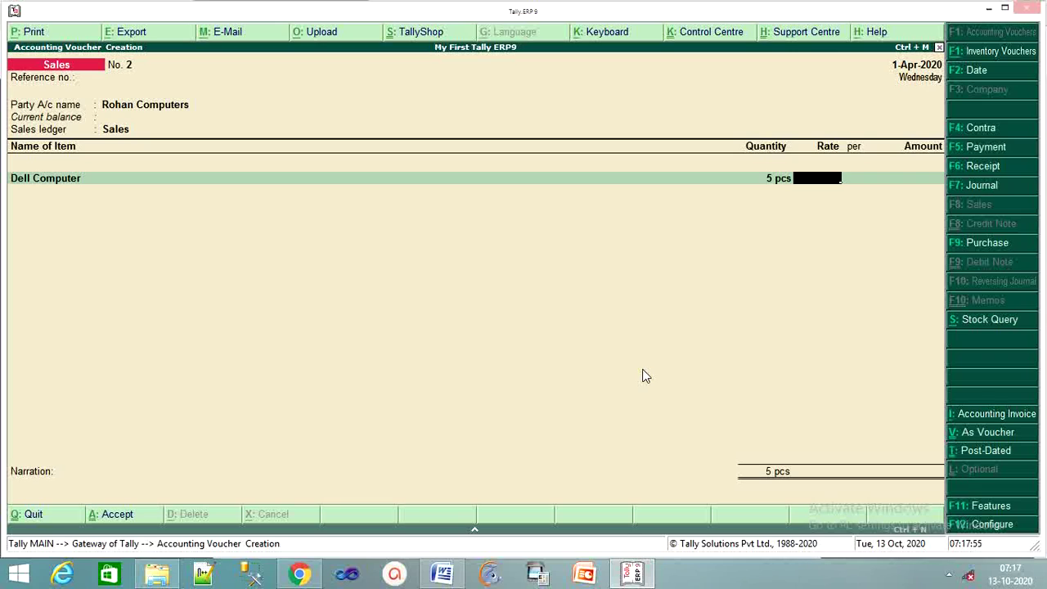
type("30000")
key("Return")
key("Return")
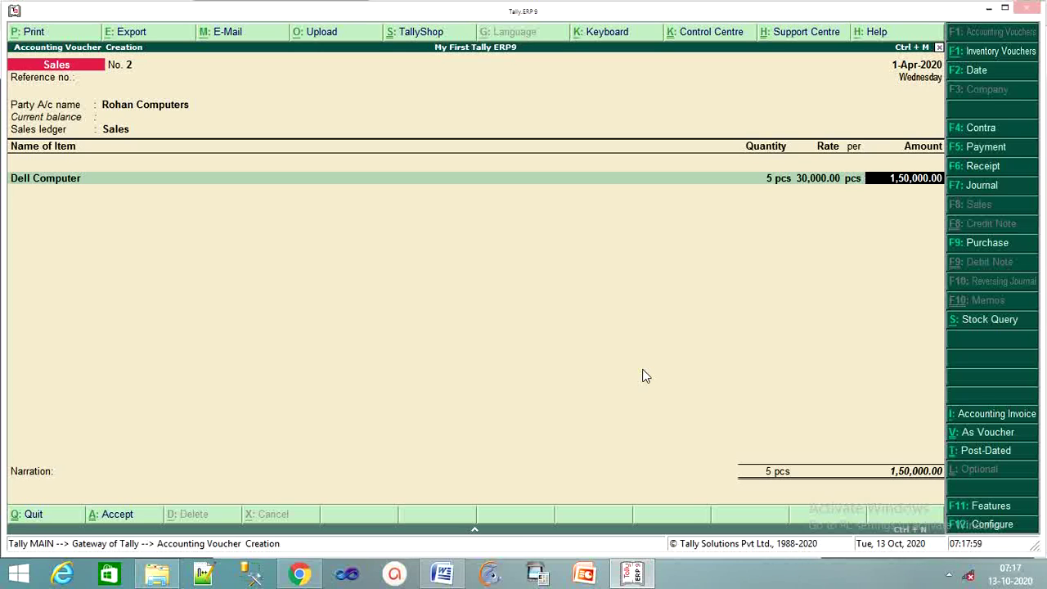
key("Return")
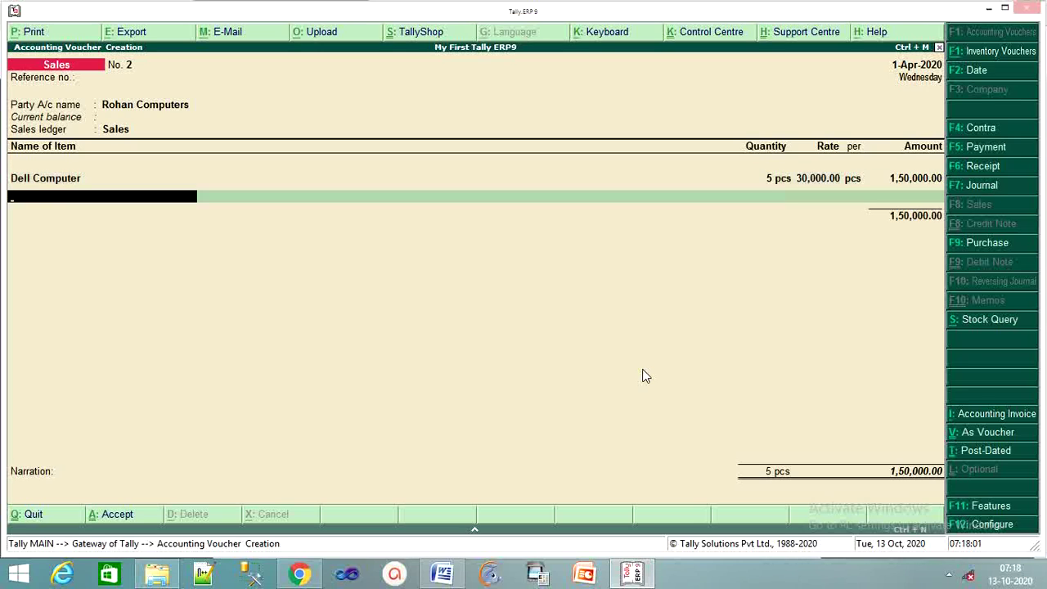
Add Lg Keyboard as the second item, 10 pcs at 1,500.
type("L")
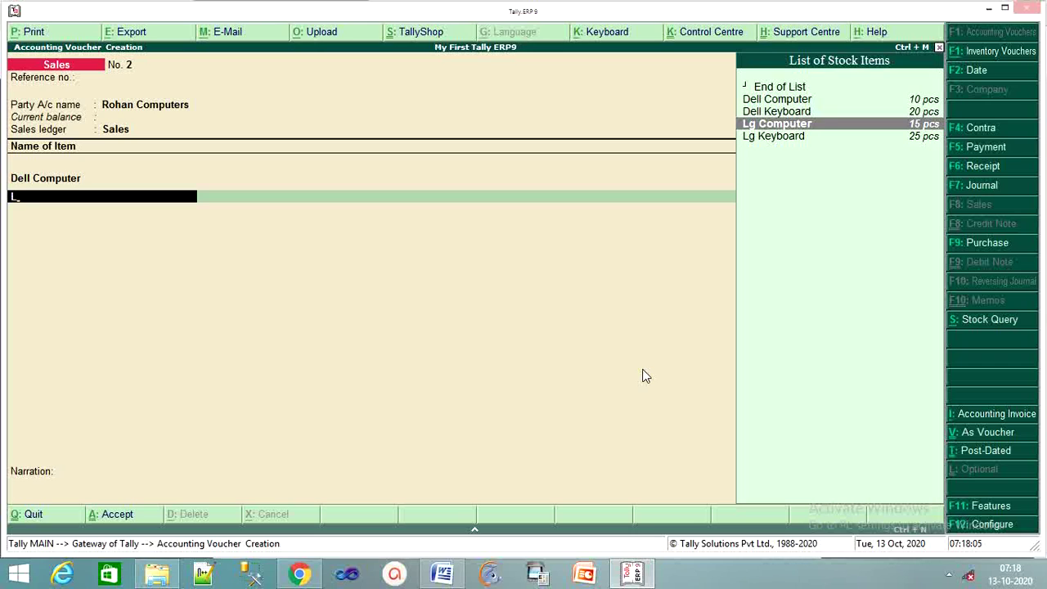
key("Down")
key("Return")
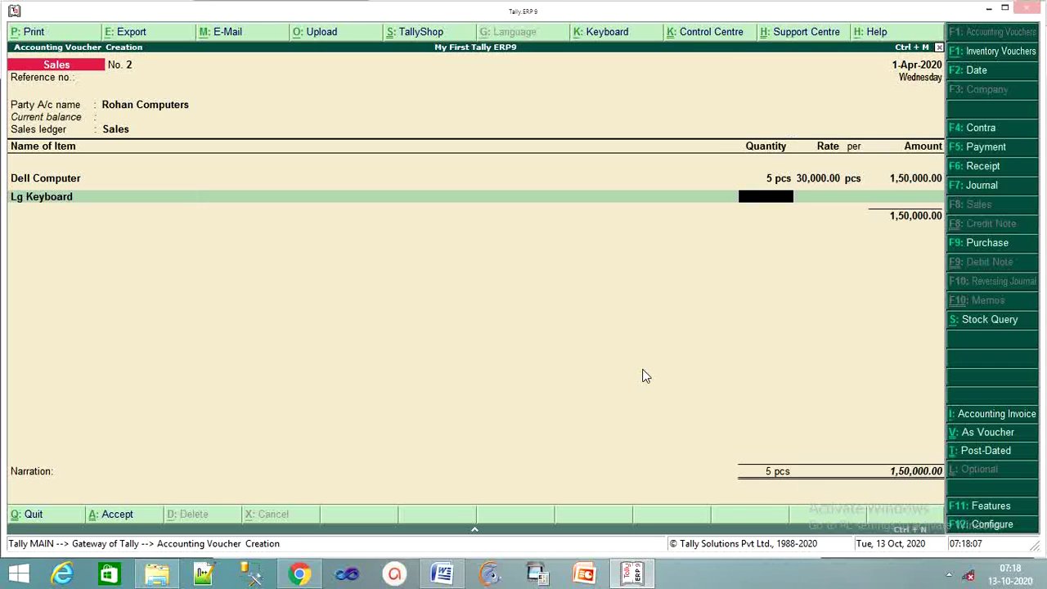
type("10")
key("Return")
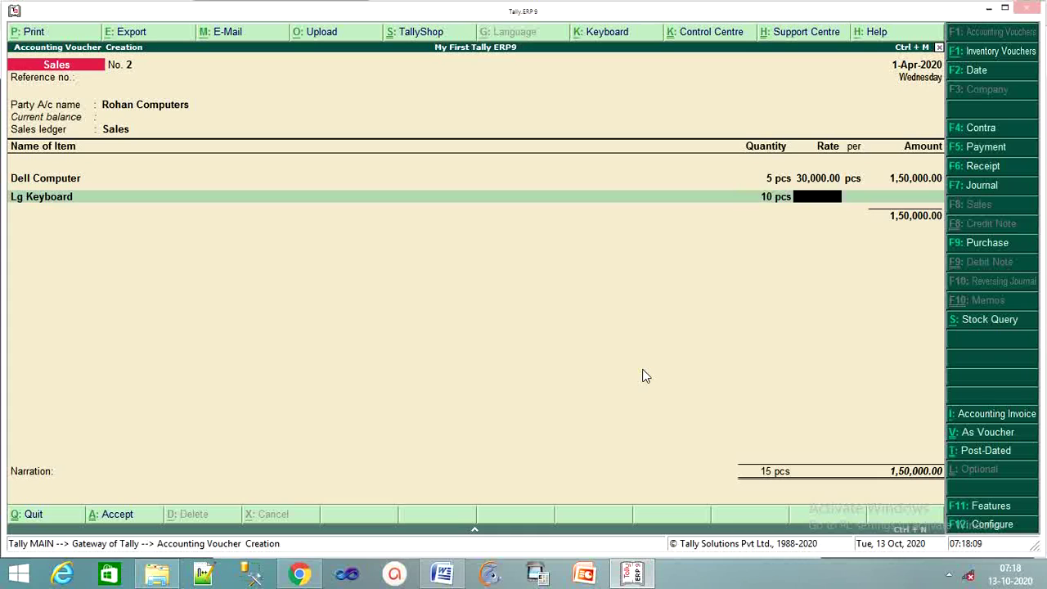
type("1500")
key("Return")
key("Return")
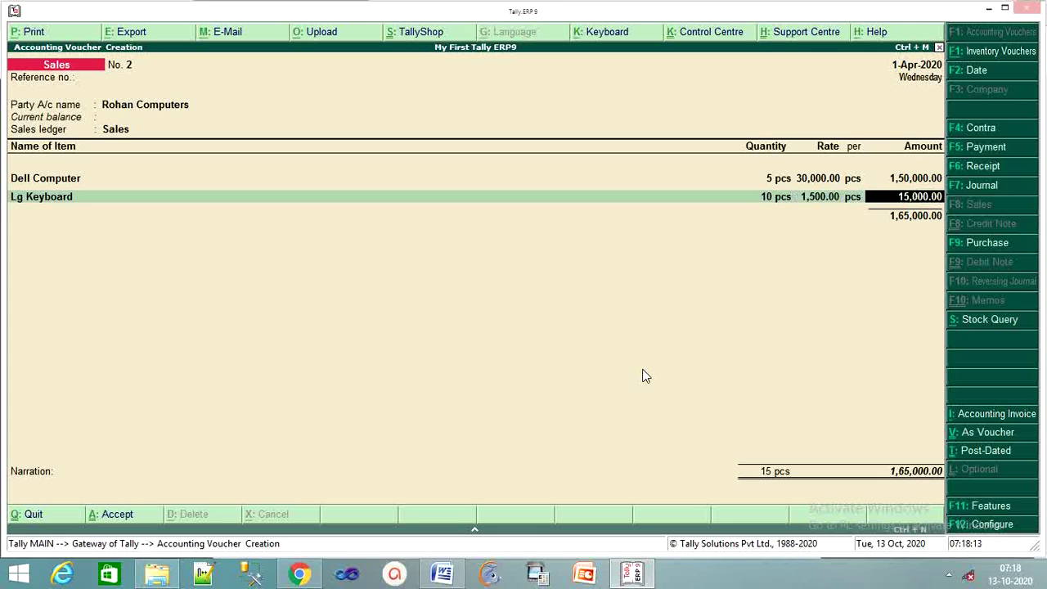
key("Return")
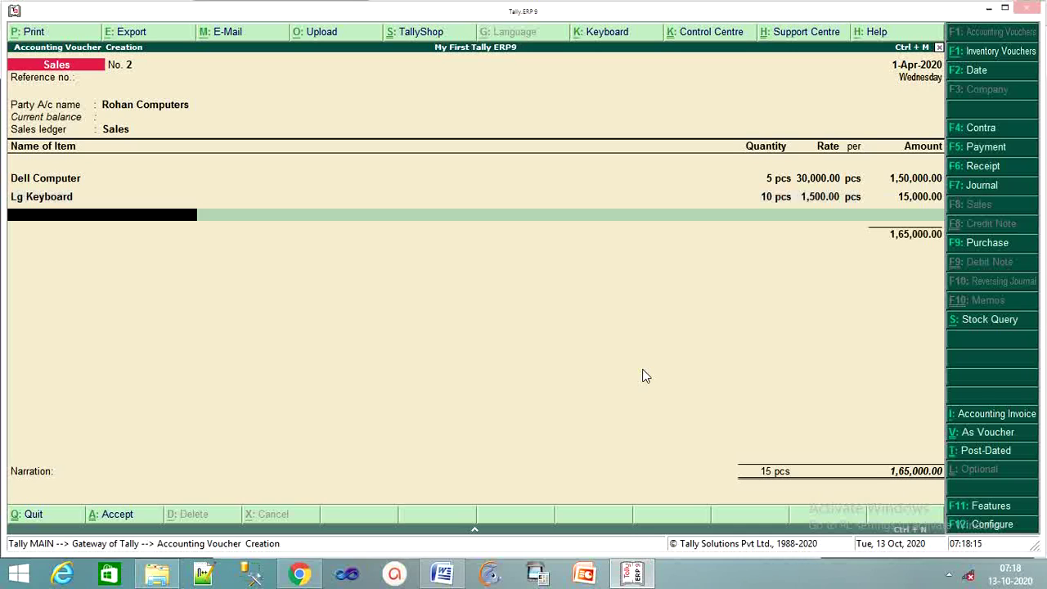
Save sales voucher No. 2 with blank narration and quit voucher entry.
key("Return")
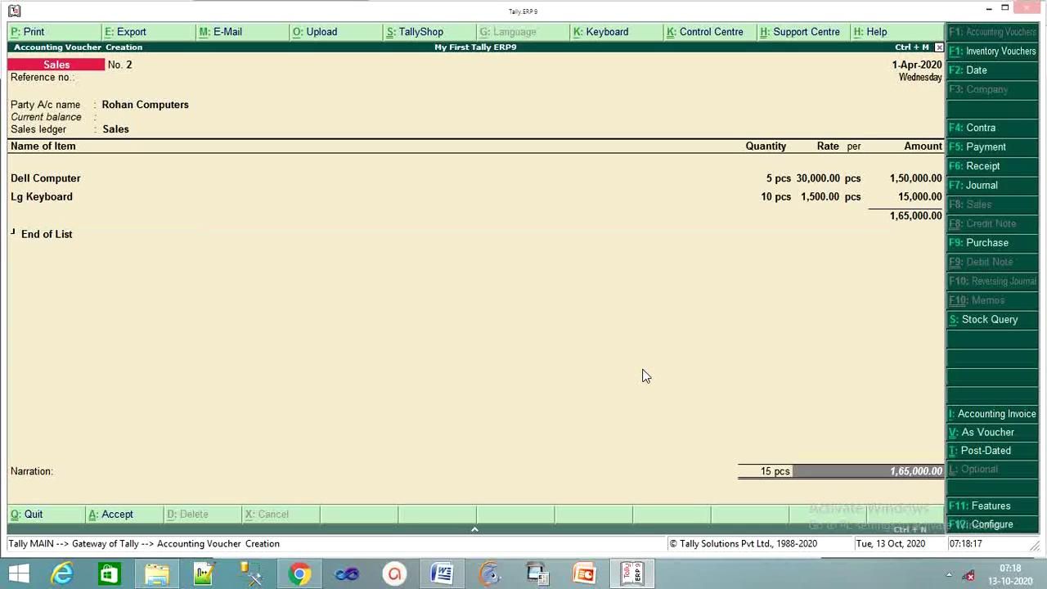
key("Return")
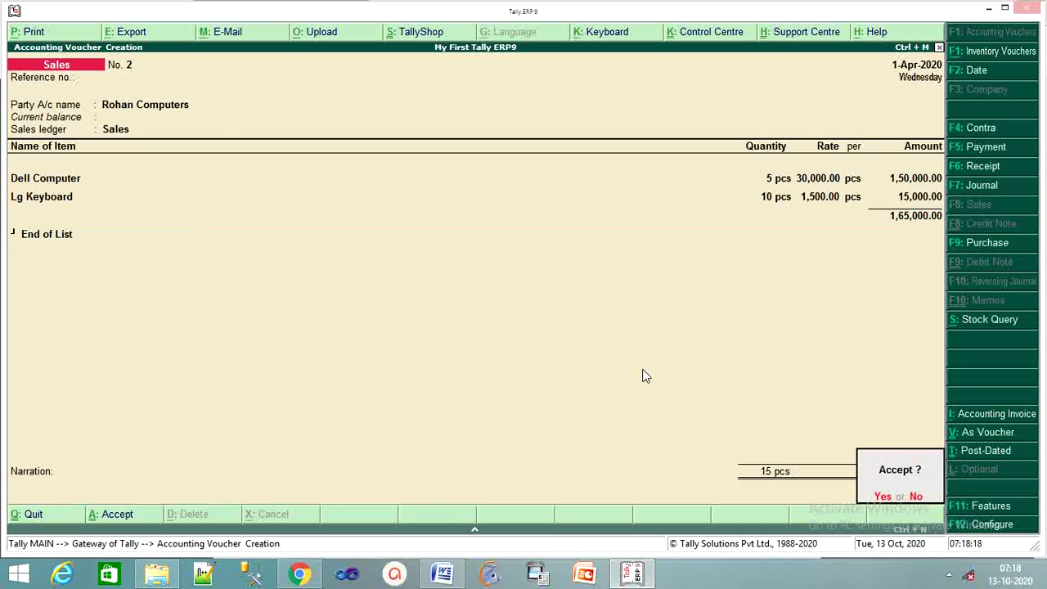
key("Return")
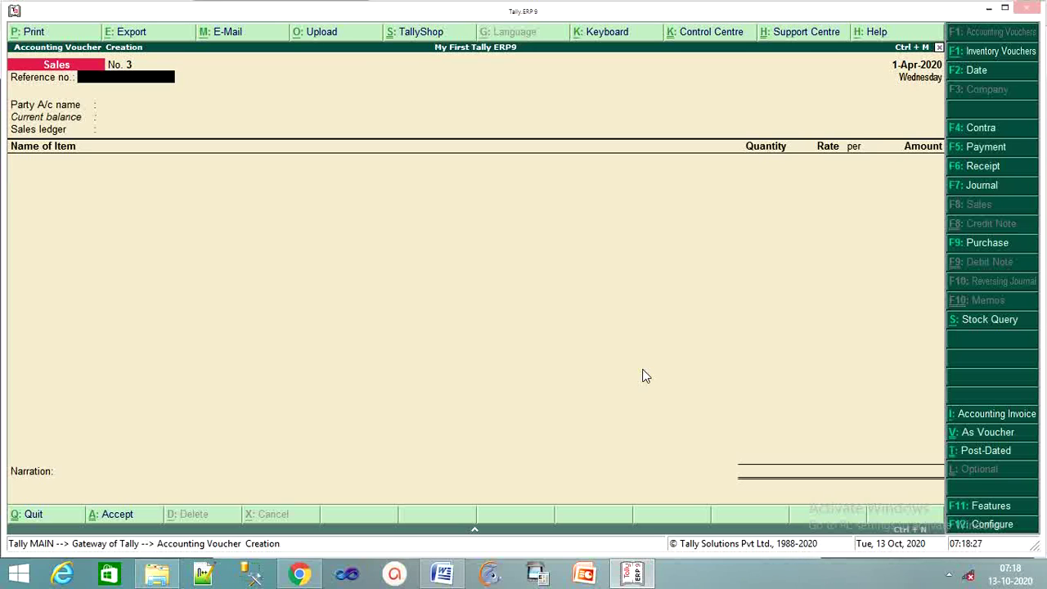
key("Escape")
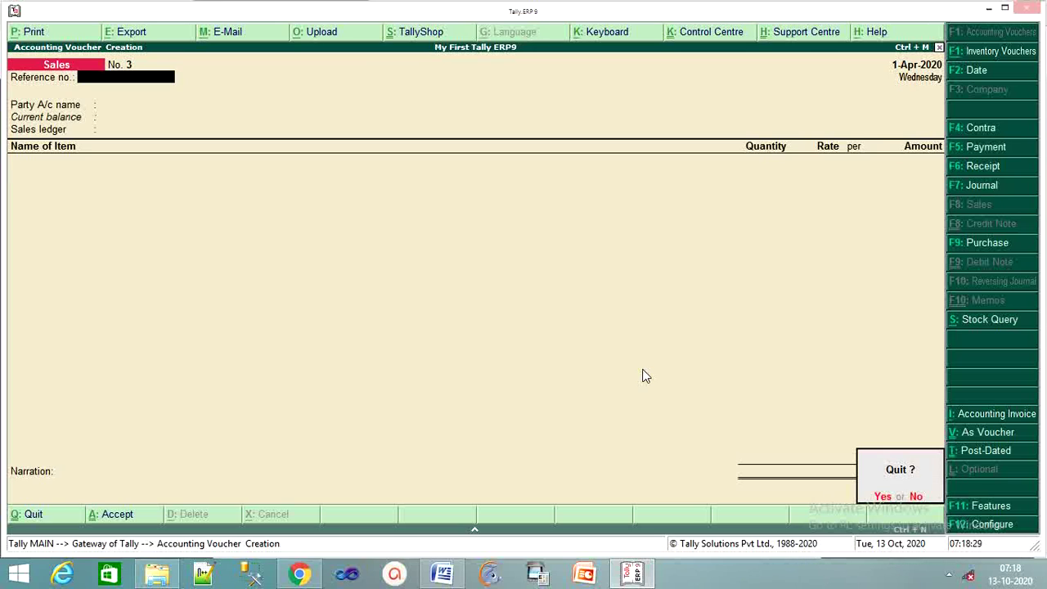
key("y")
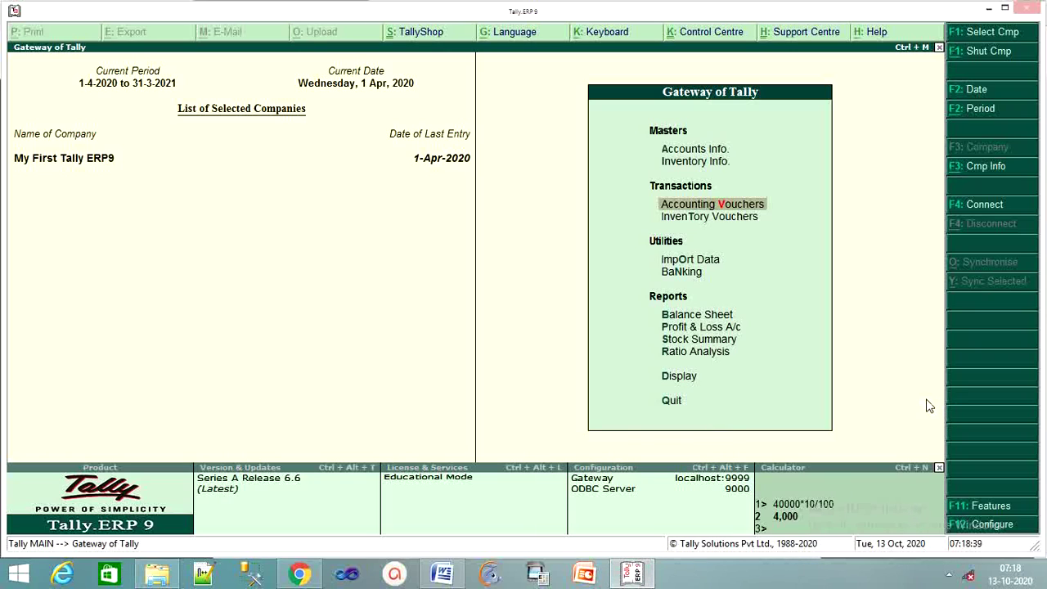
Bring the TALLY FINAL TEST 3rd document in Word forward, scrolled to the top.
left_click(641, 581)
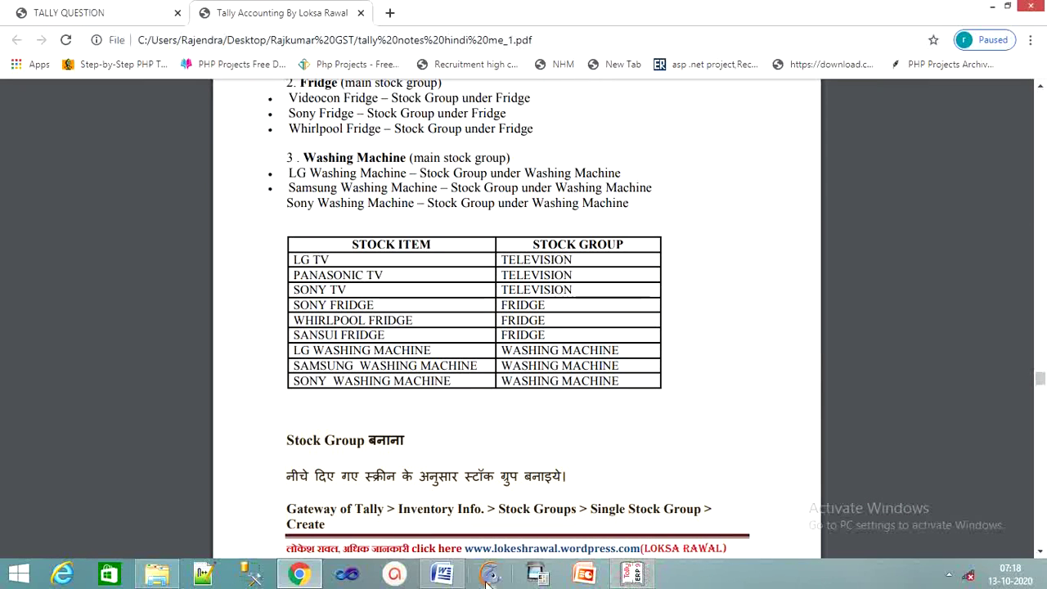
left_click(458, 581)
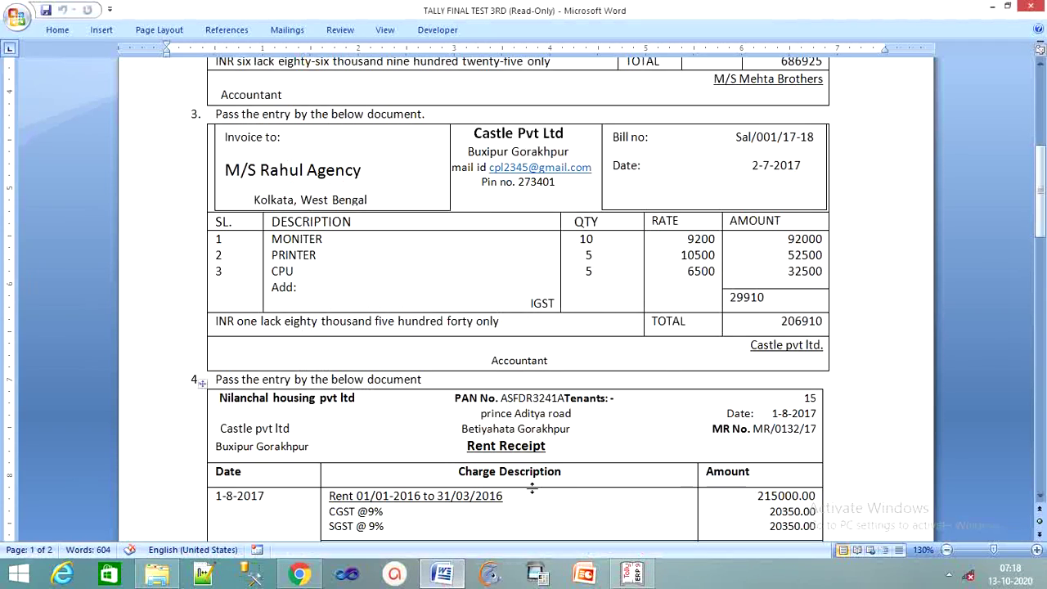
scroll(661, 419, "up", 2)
scroll(661, 420, "up", 6)
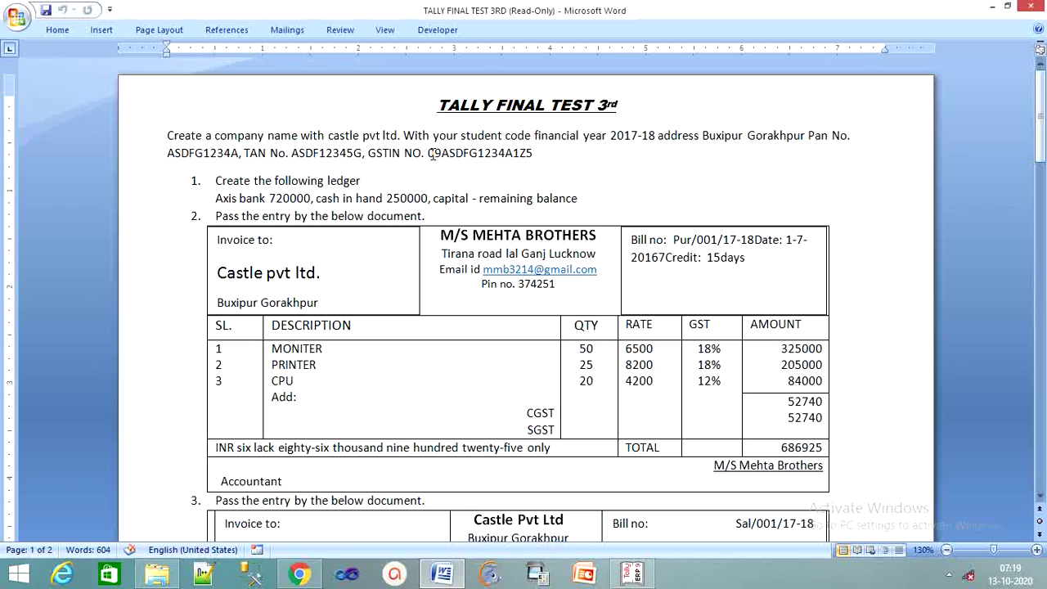
Select and copy the company's GSTIN from the document.
left_click_drag(426, 155, 544, 158)
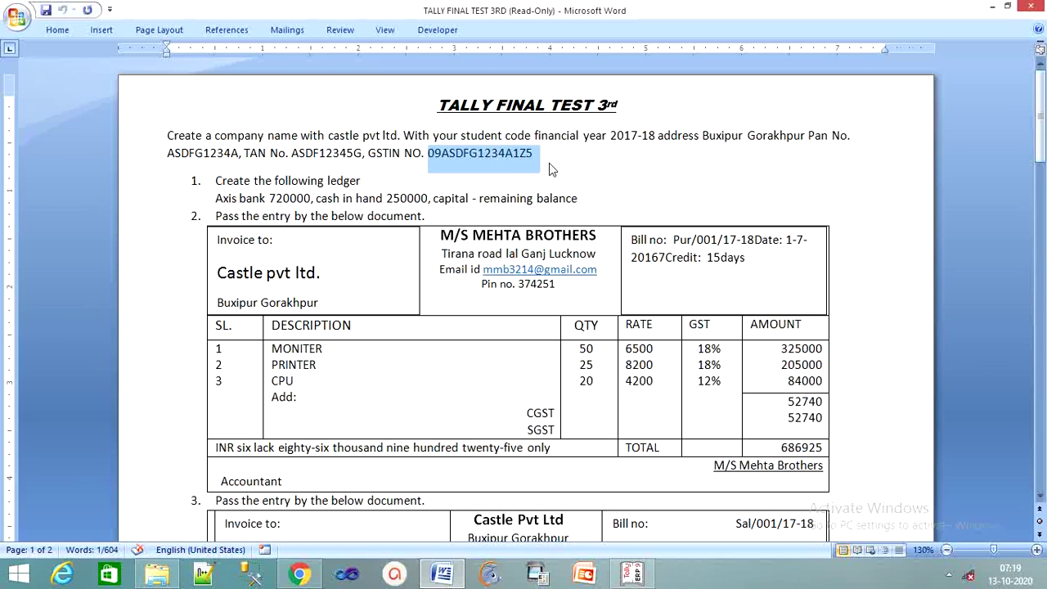
left_click(678, 164)
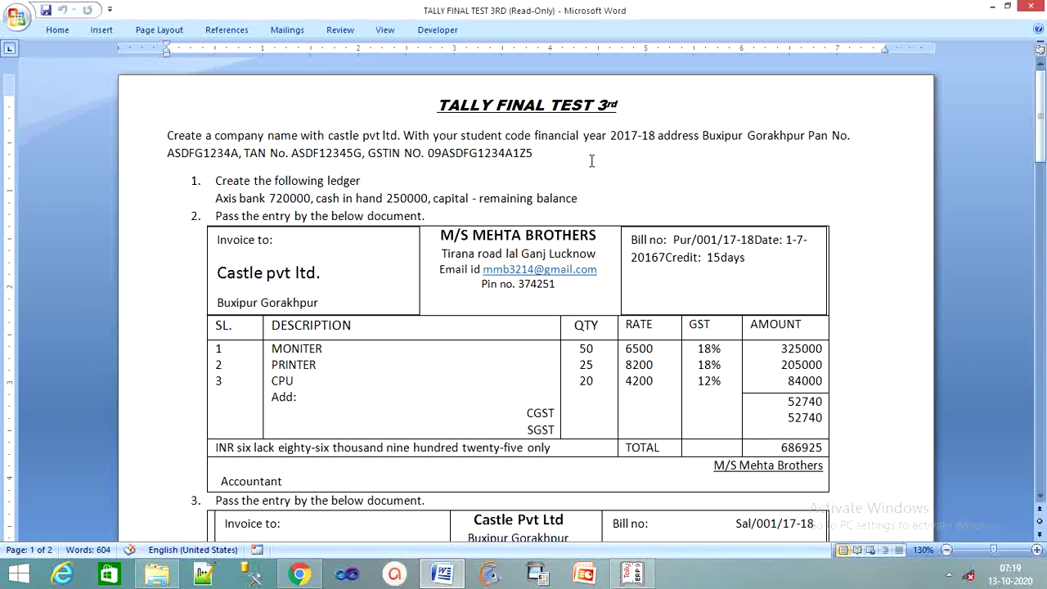
left_click_drag(543, 154, 429, 166)
key("ctrl+c")
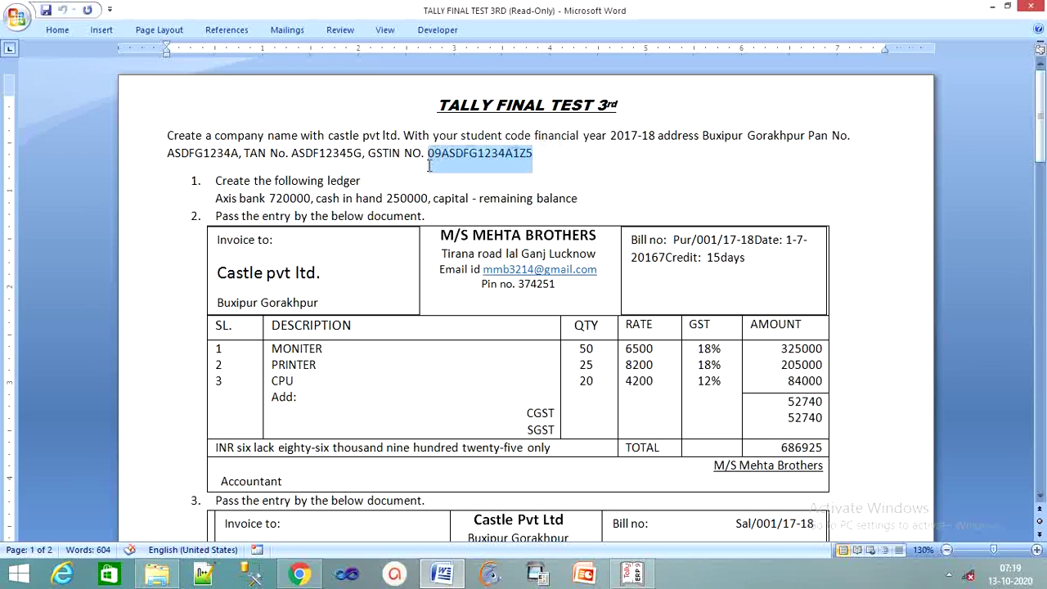
Set Enable GST to Yes under Statutory & Taxation in the company features.
left_click(633, 572)
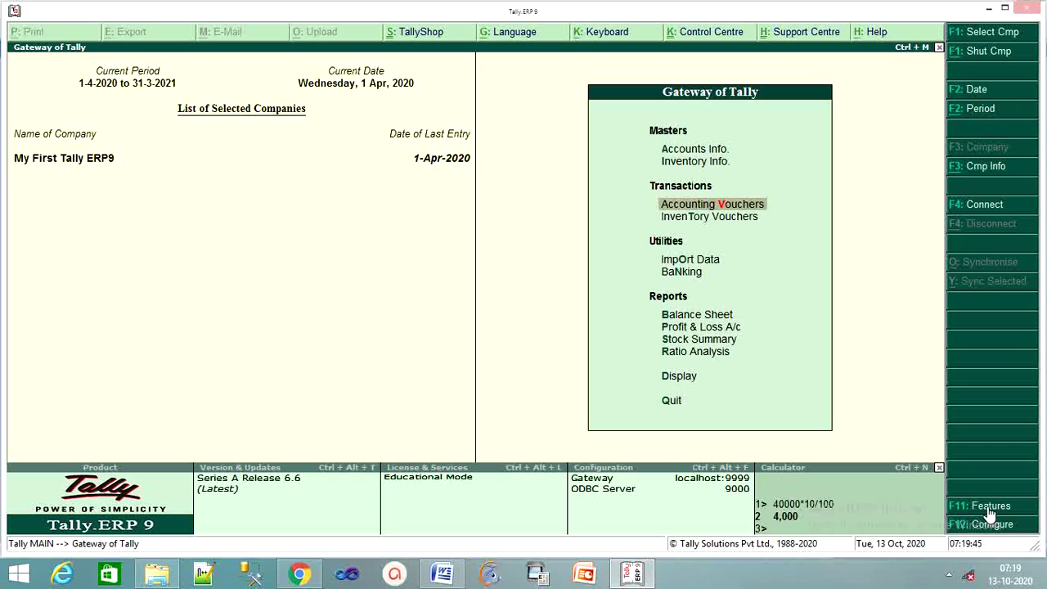
left_click(989, 508)
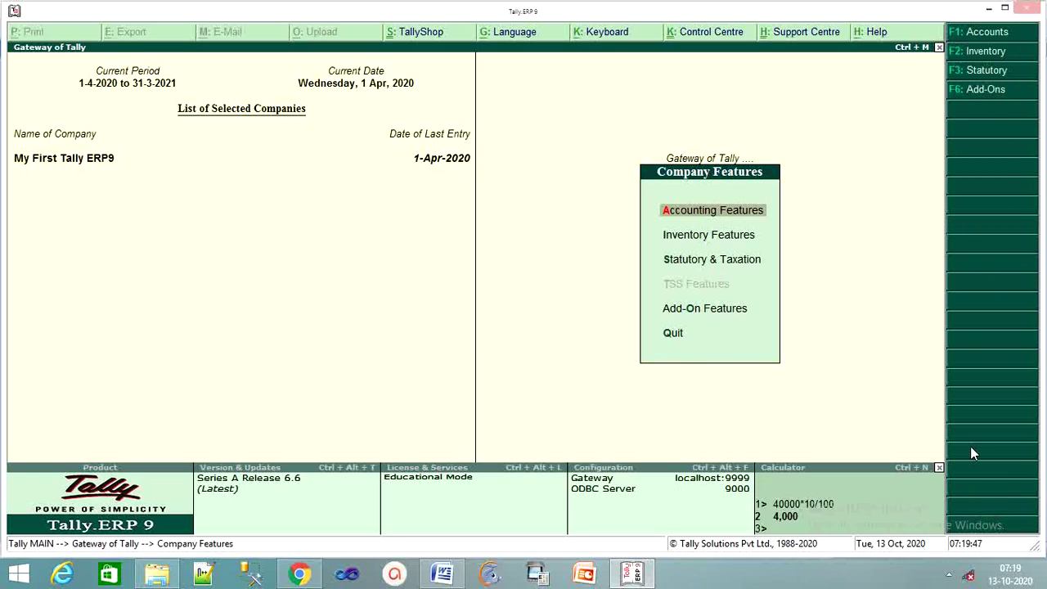
key("Down")
key("Down")
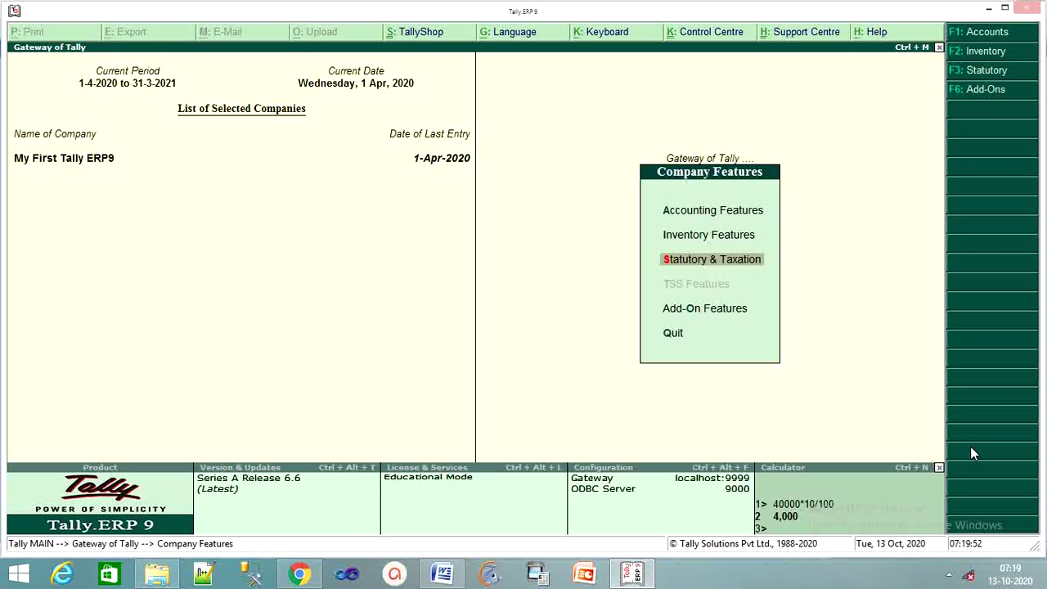
key("Return")
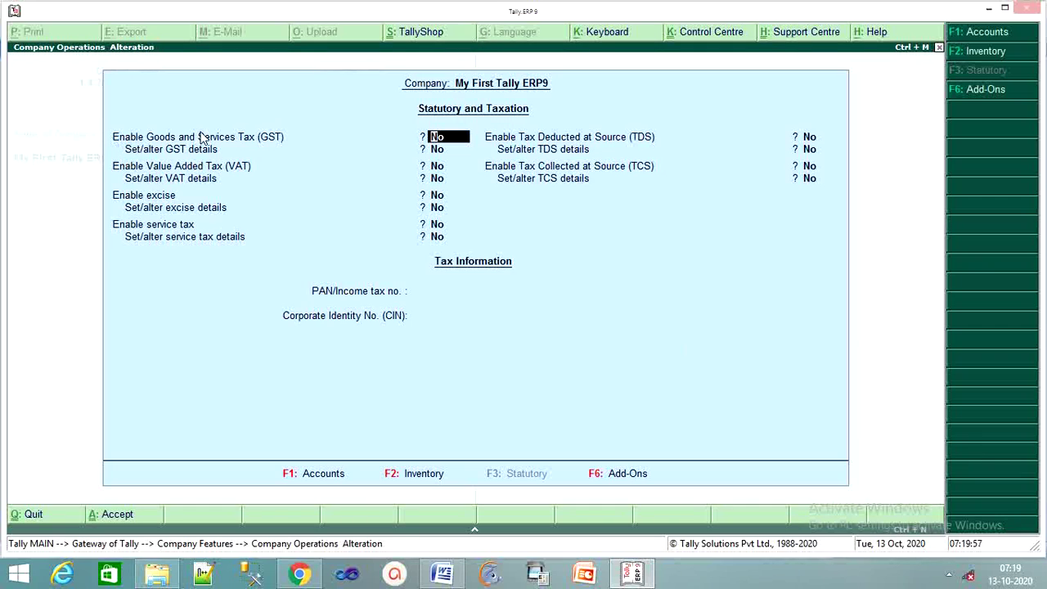
type("y")
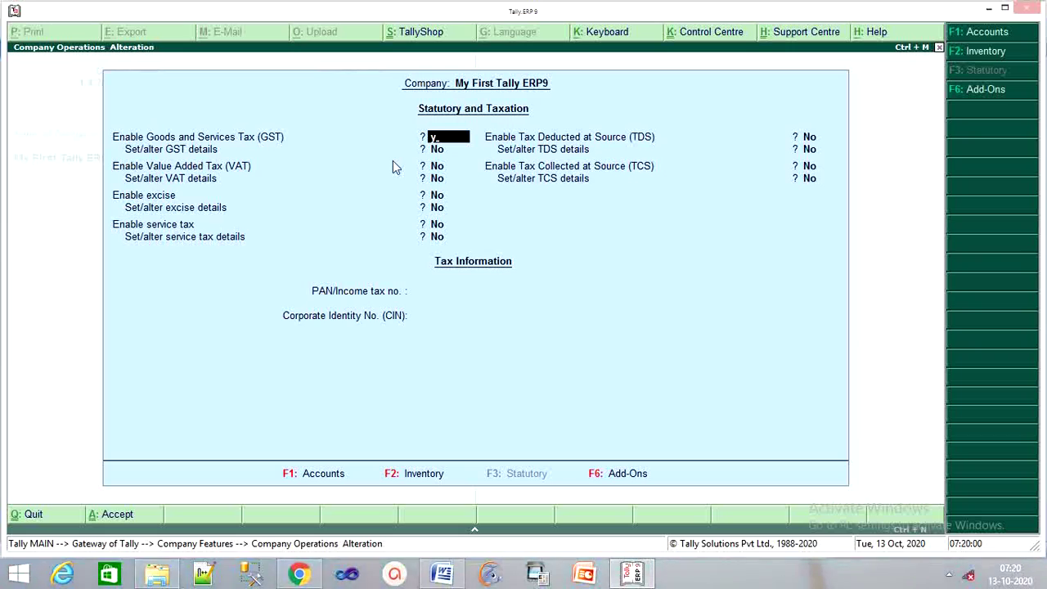
key("Return")
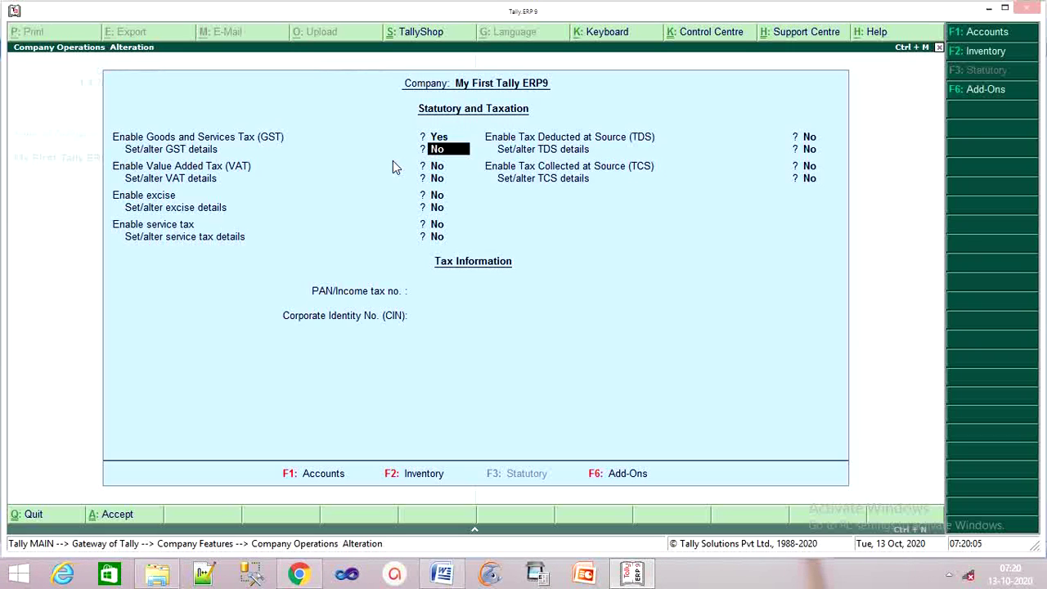
Open GST details and accept state Chhattisgarh with Regular registration.
type("y")
key("Return")
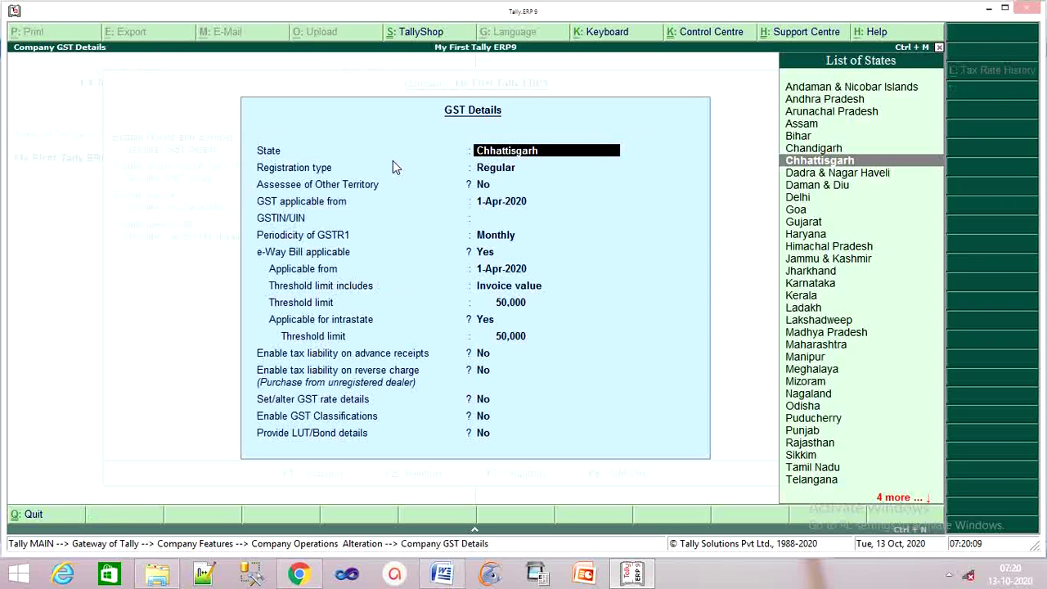
key("Return")
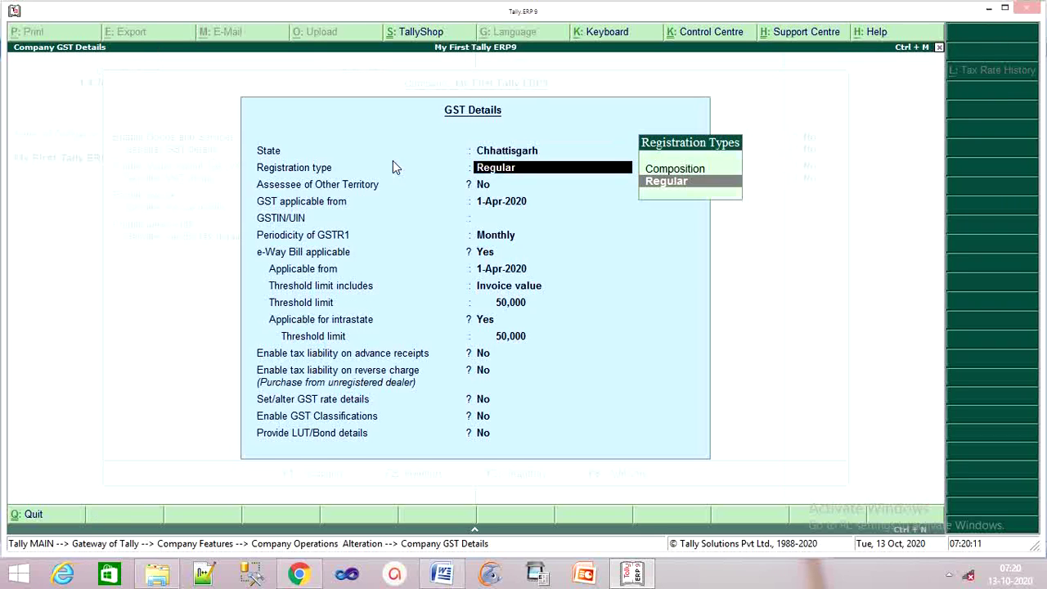
key("Return")
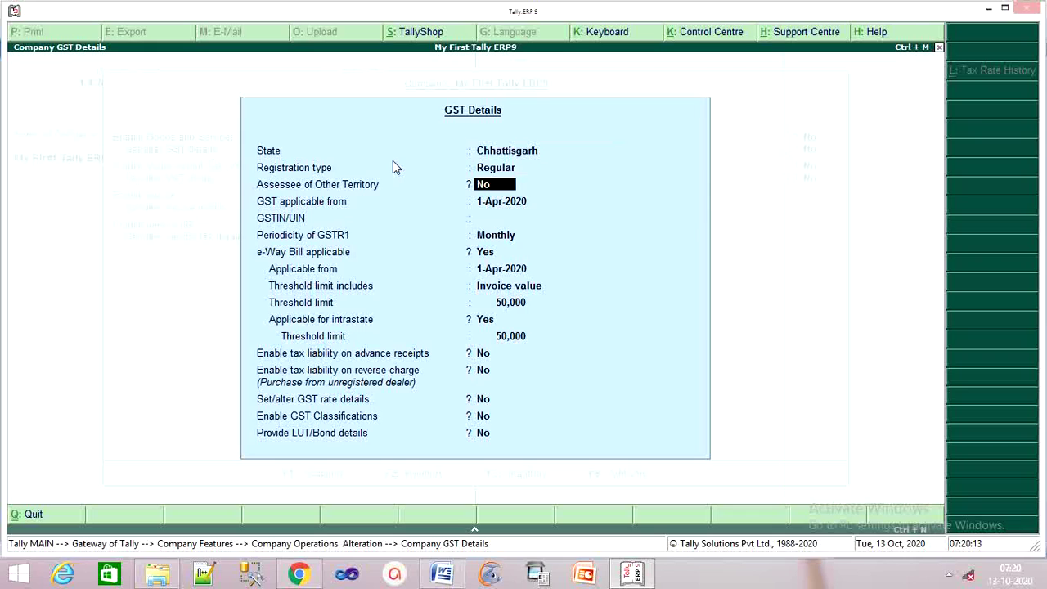
key("Return")
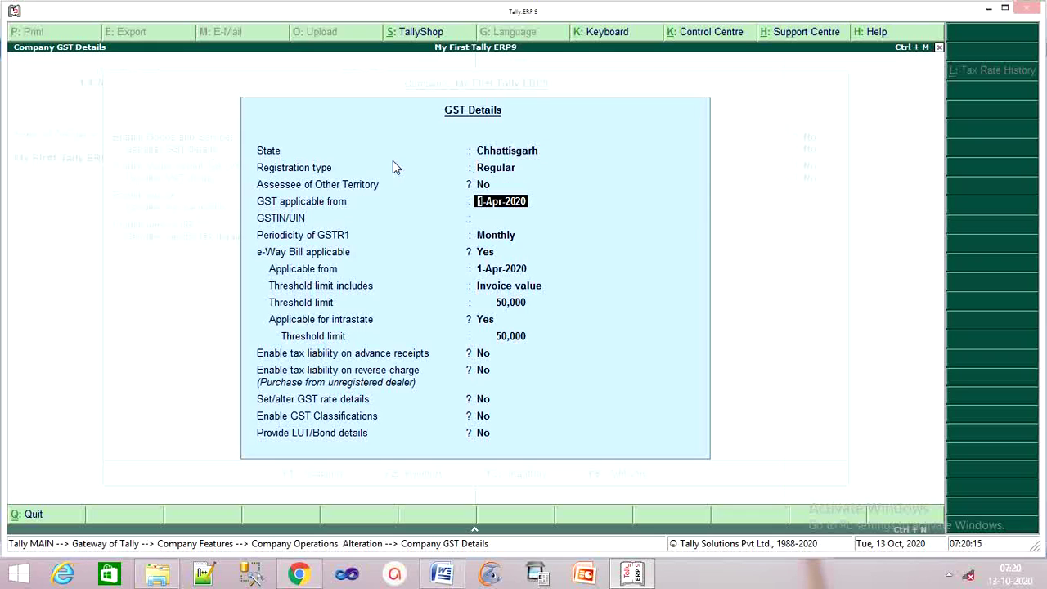
key("Return")
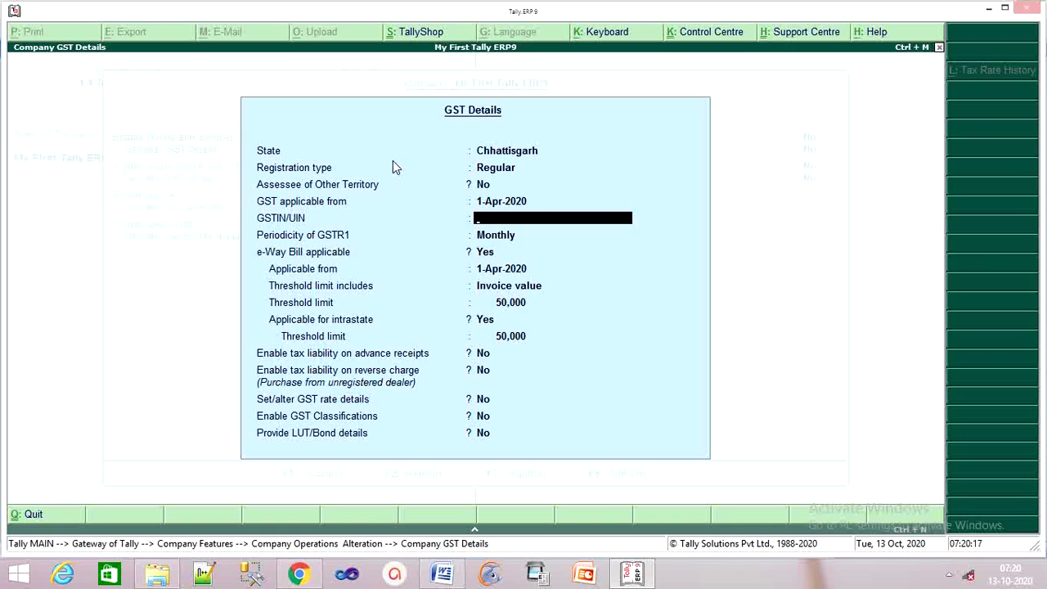
Paste the company GSTIN, dismiss the warning and accept Monthly GSTR1 periodicity.
key("ctrl+alt+v")
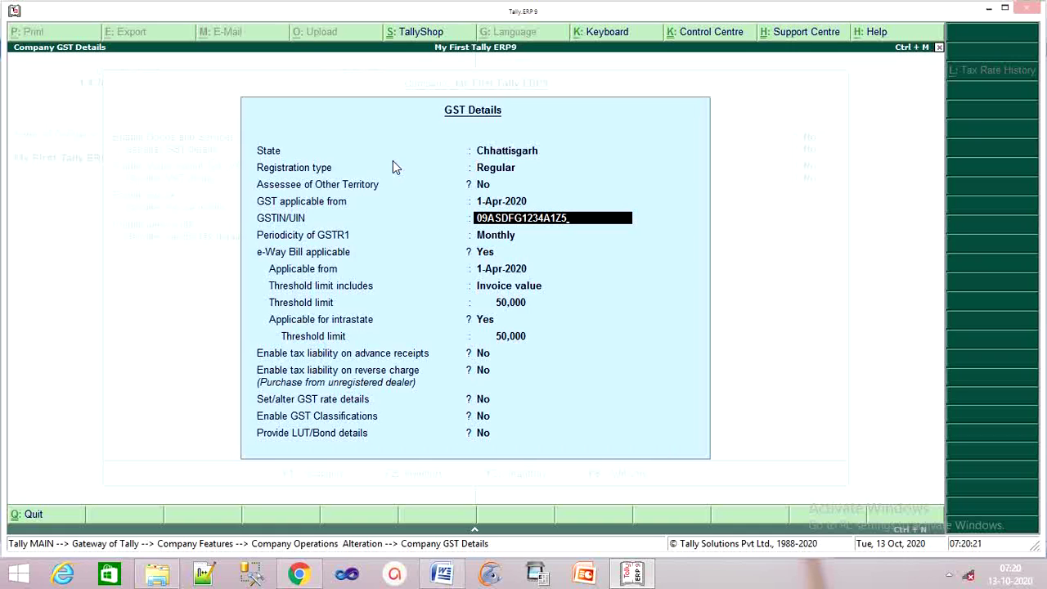
key("Return")
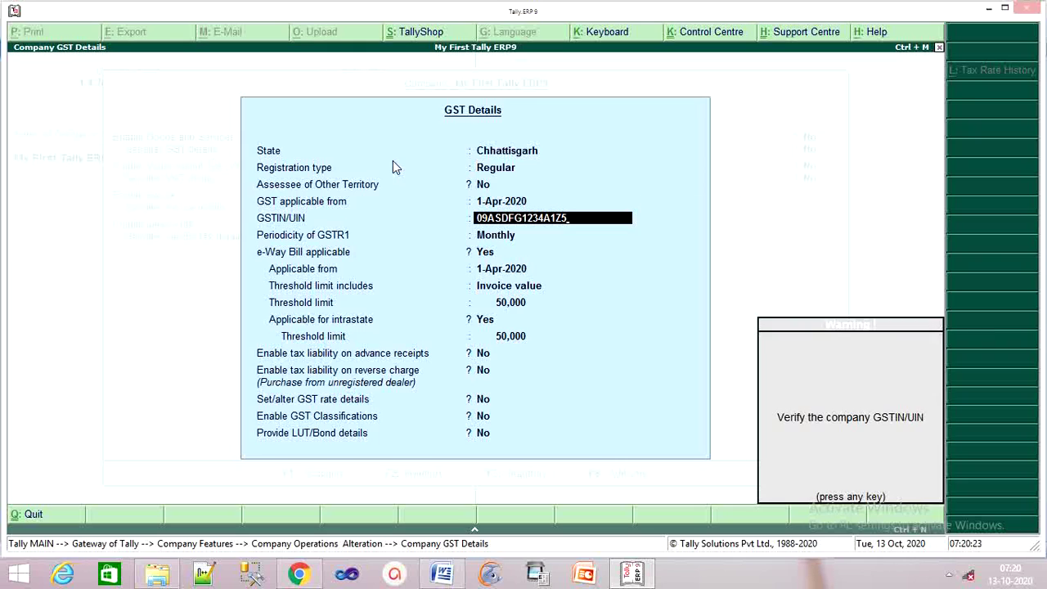
key("Return")
key("Return")
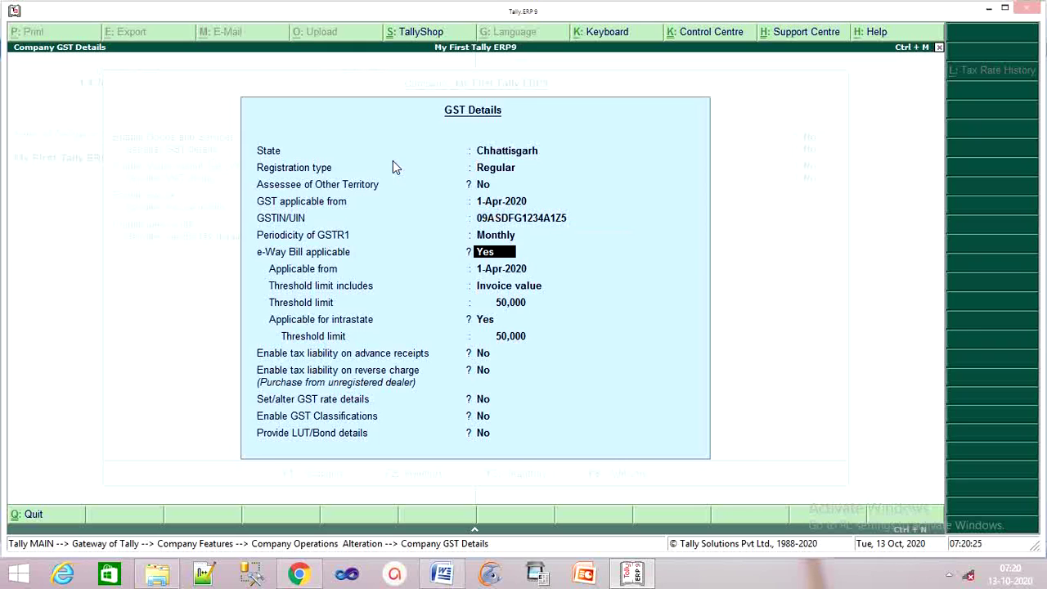
key("Return")
key("Return")
key("Return")
key("Return")
key("Return")
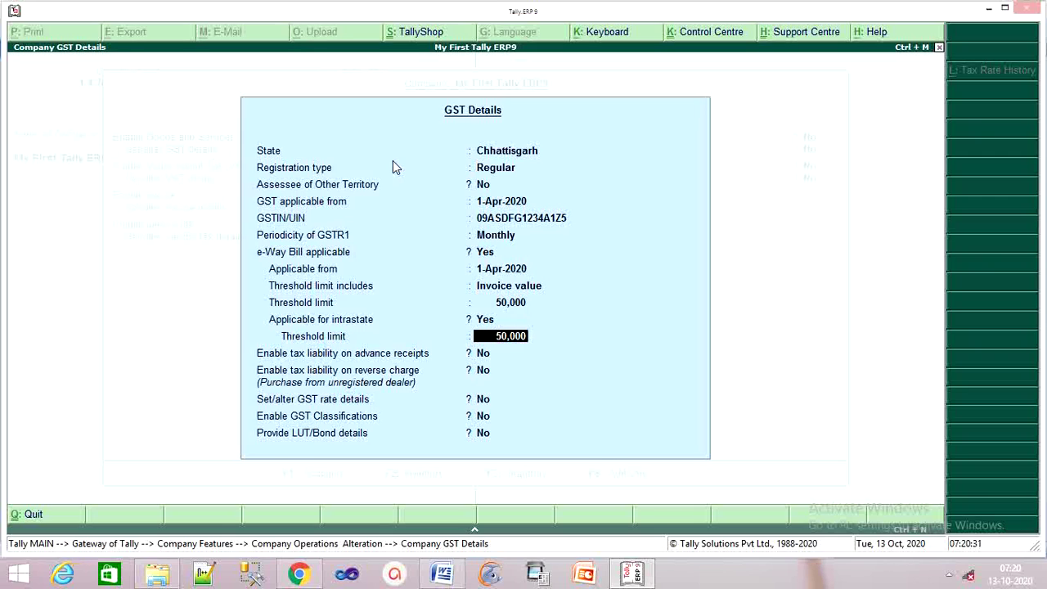
key("Return")
key("Return")
key("Return")
key("Return")
key("Return")
key("Return")
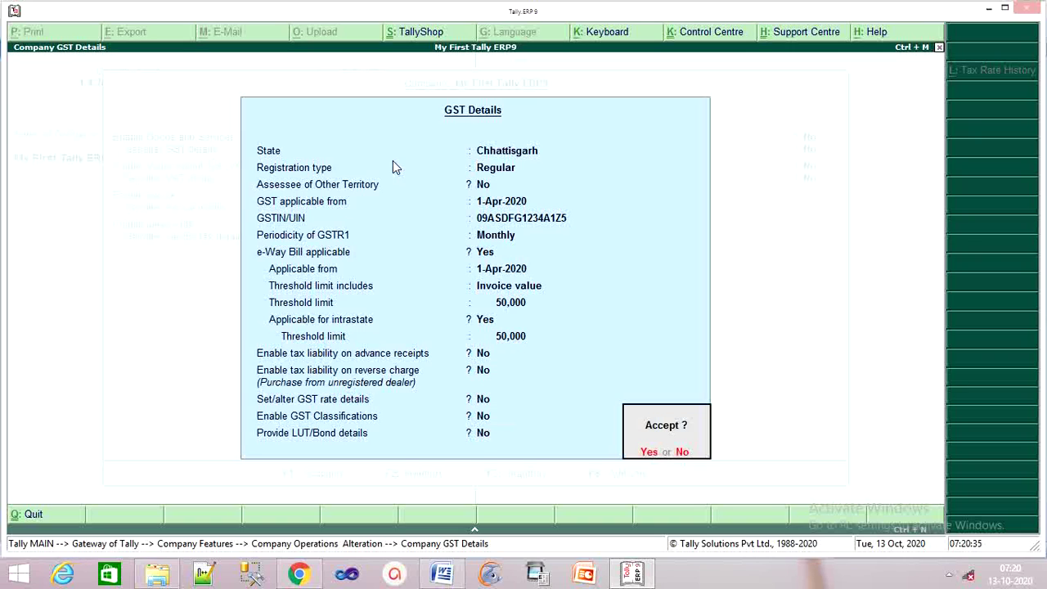
Accept the GST details, then select the company's PAN in the Word test paper.
key("y")
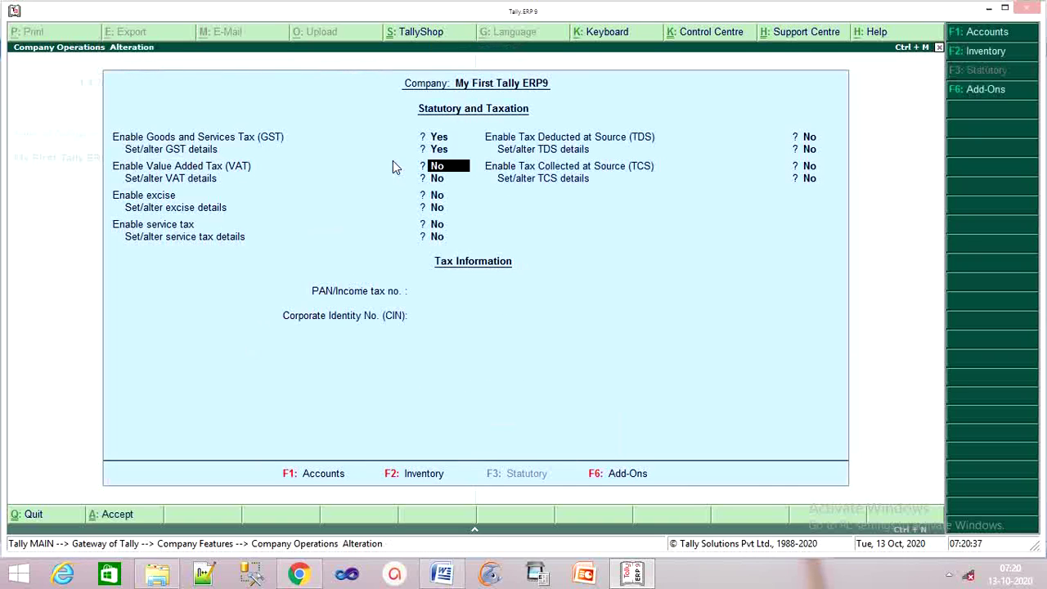
key("Return")
key("Return")
key("Return")
key("Return")
key("Return")
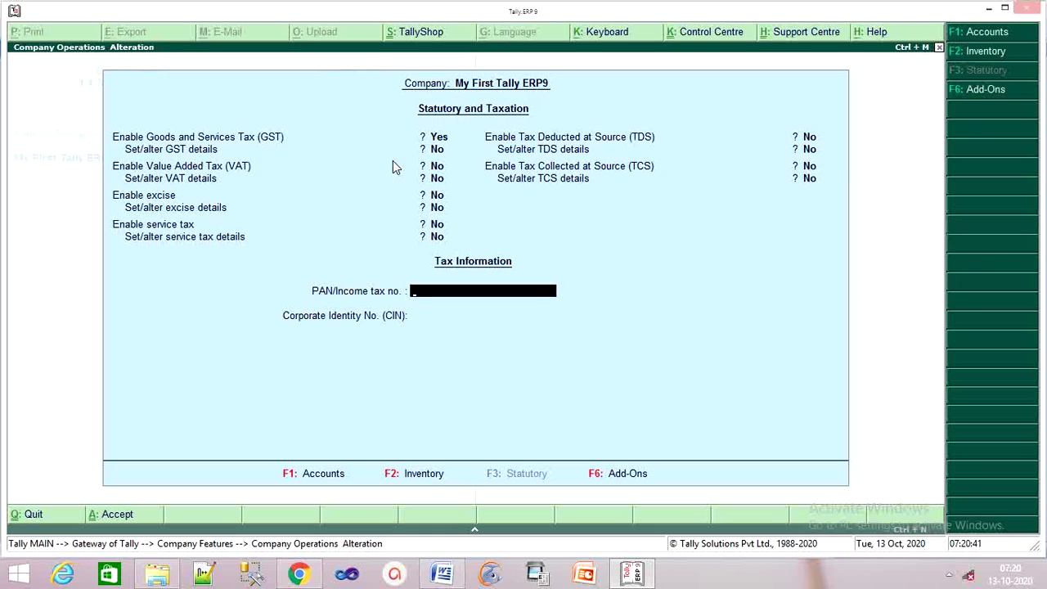
left_click(442, 575)
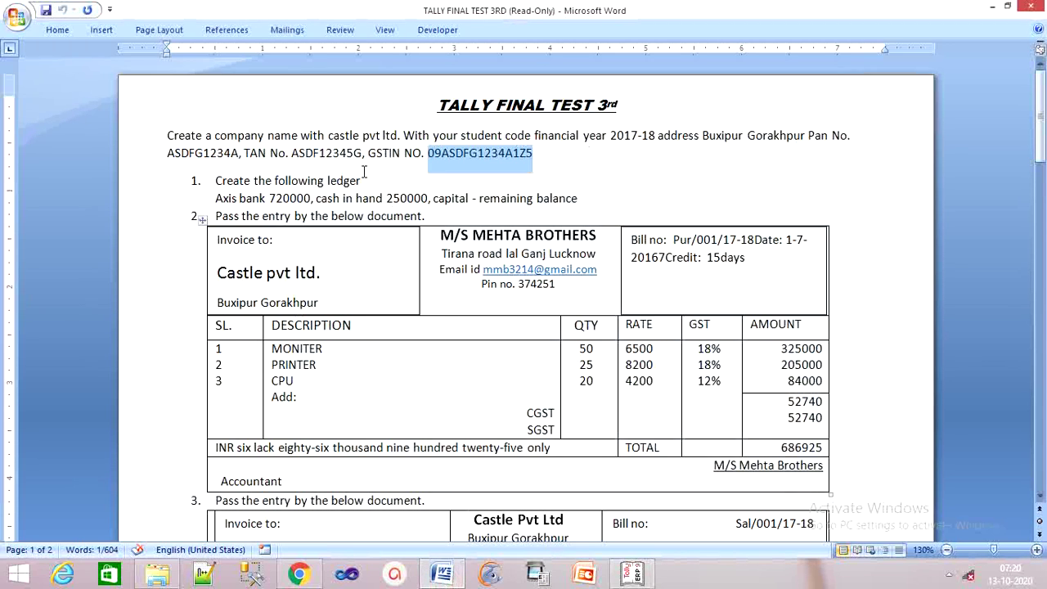
left_click(363, 154)
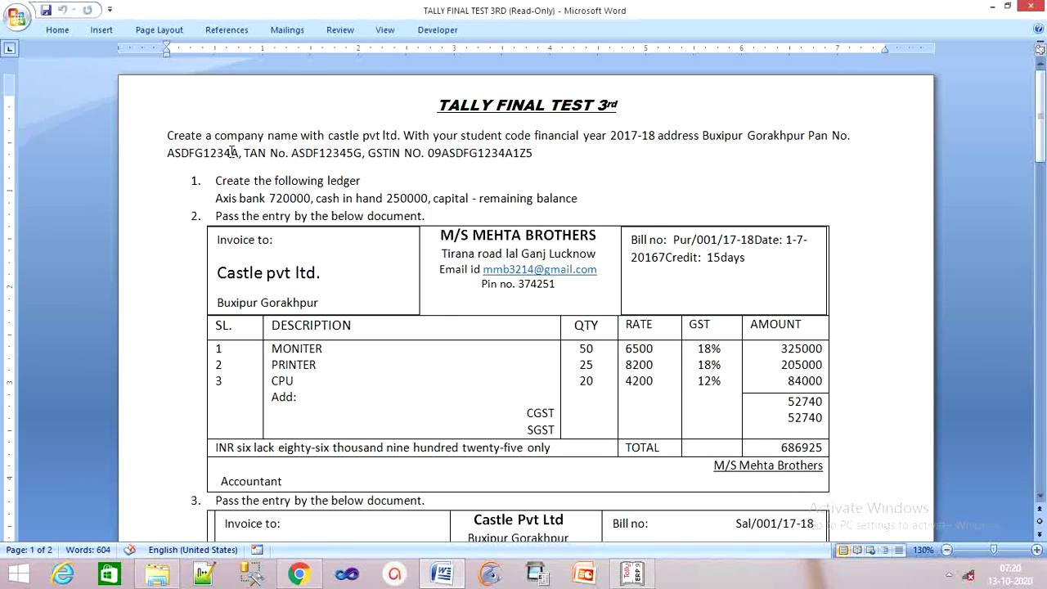
left_click_drag(238, 153, 166, 157)
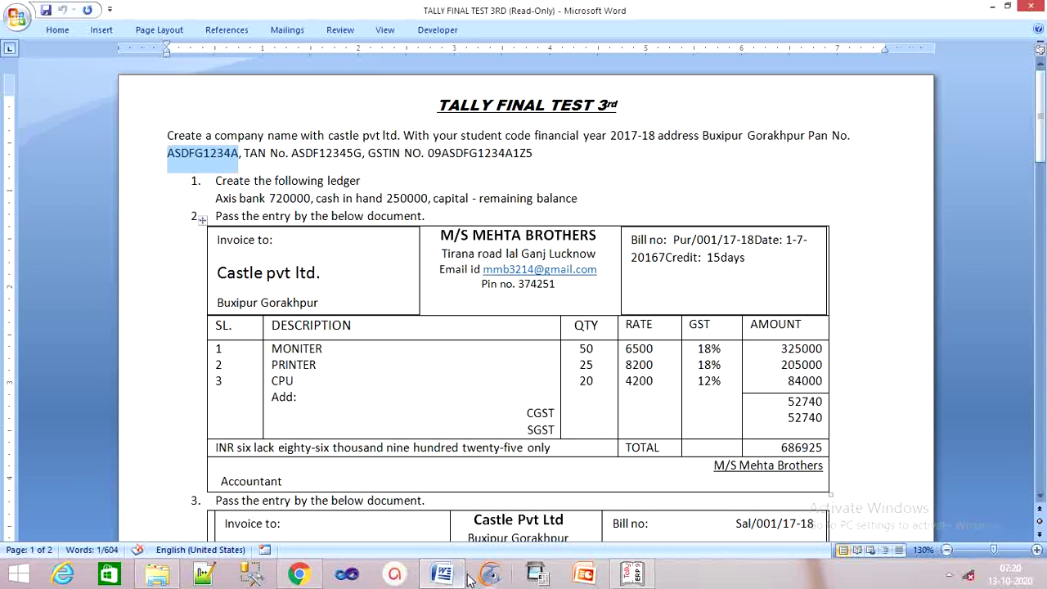
Paste the PAN into Tally, leave CIN empty and save the statutory settings.
left_click(630, 574)
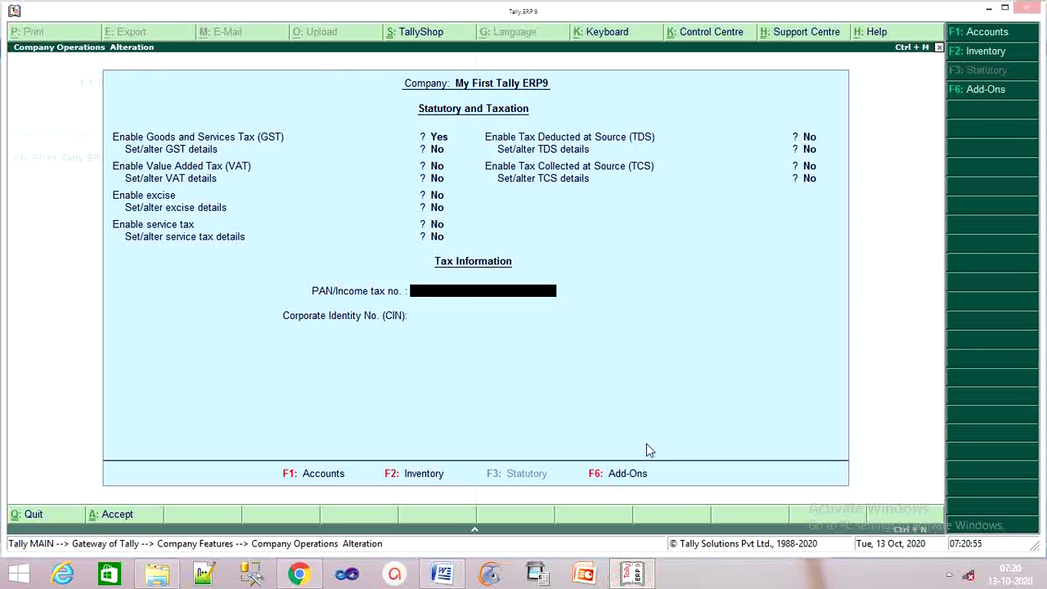
key("ctrl+alt+v")
key("Return")
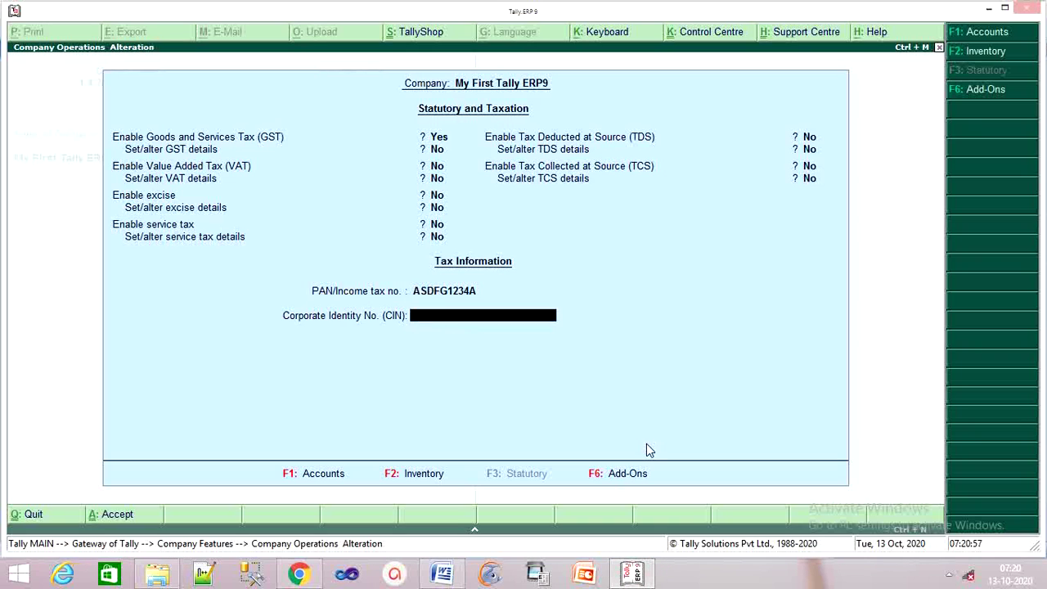
key("Return")
key("Return")
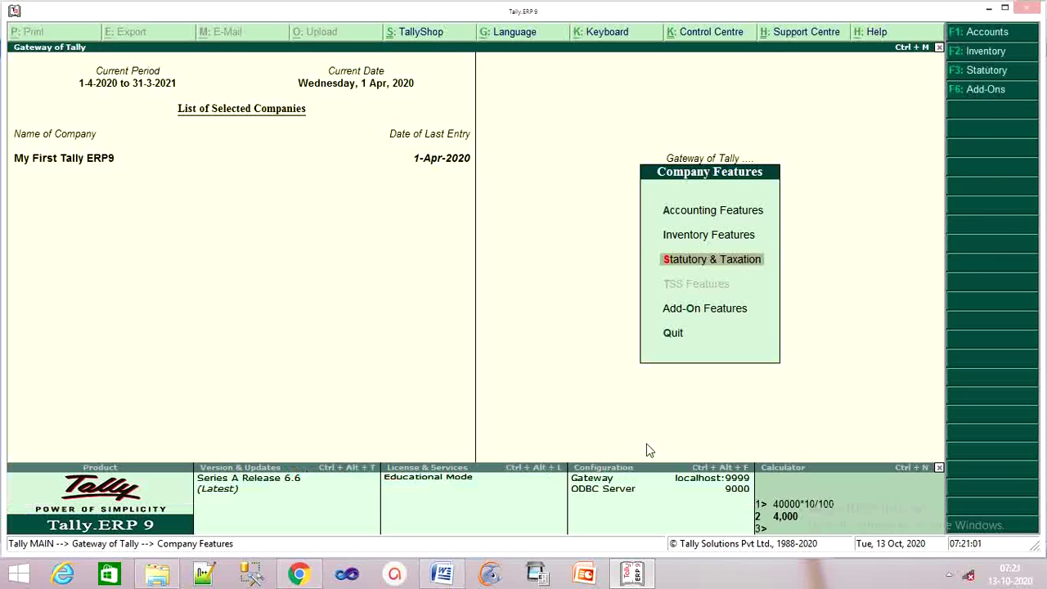
key("Escape")
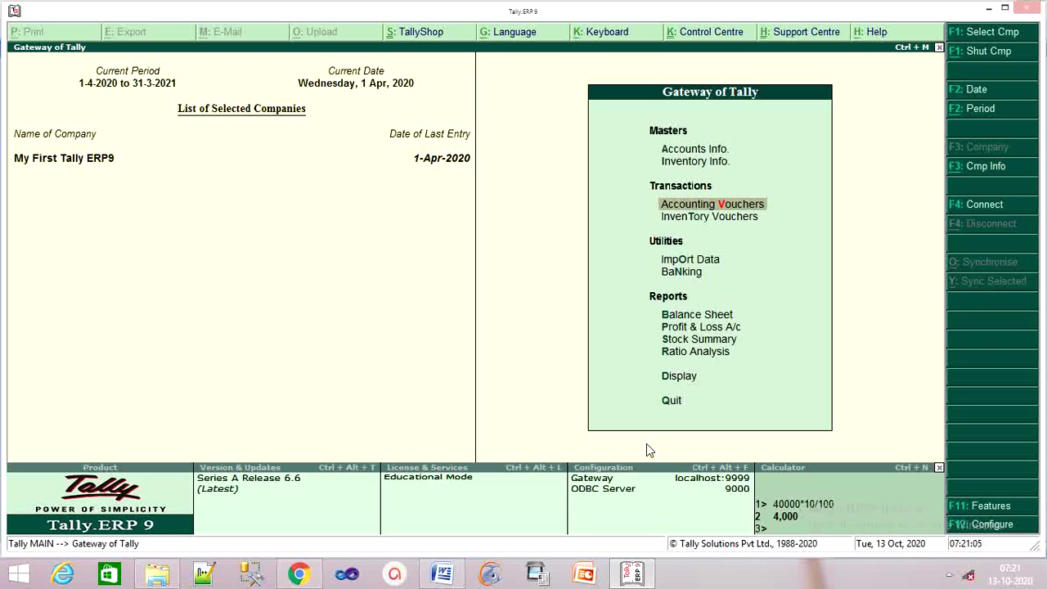
After checking the Mehta Brothers invoice, open Accounts Info > Ledgers > Create.
left_click(442, 572)
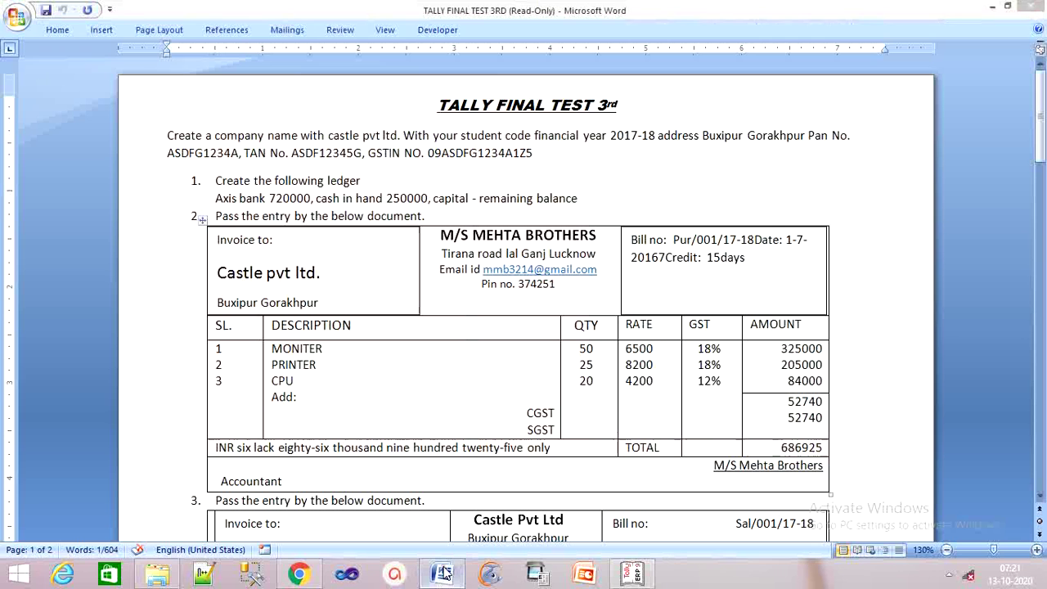
left_click(177, 270)
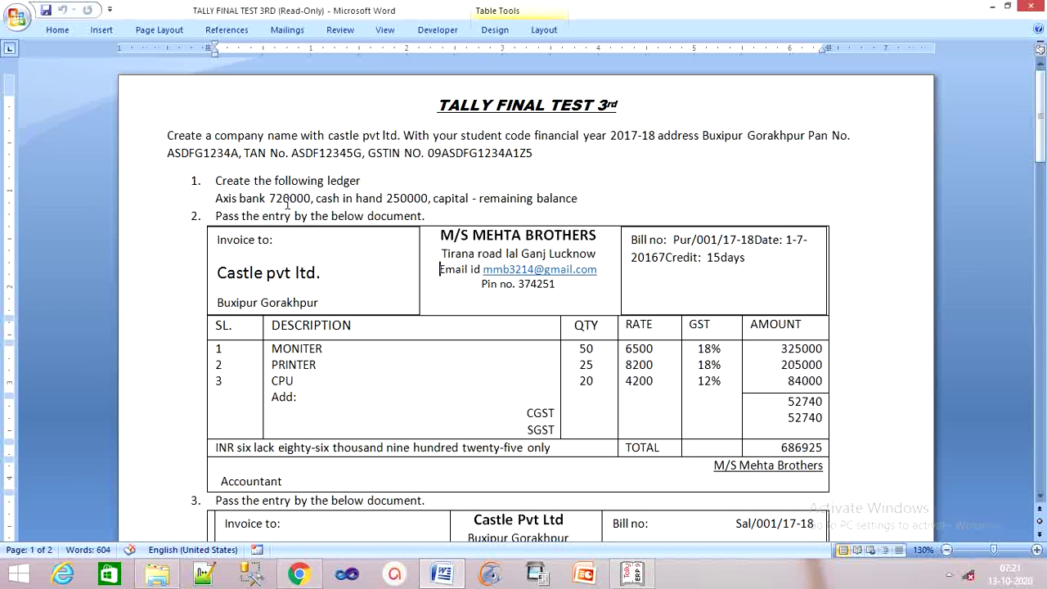
left_click(633, 575)
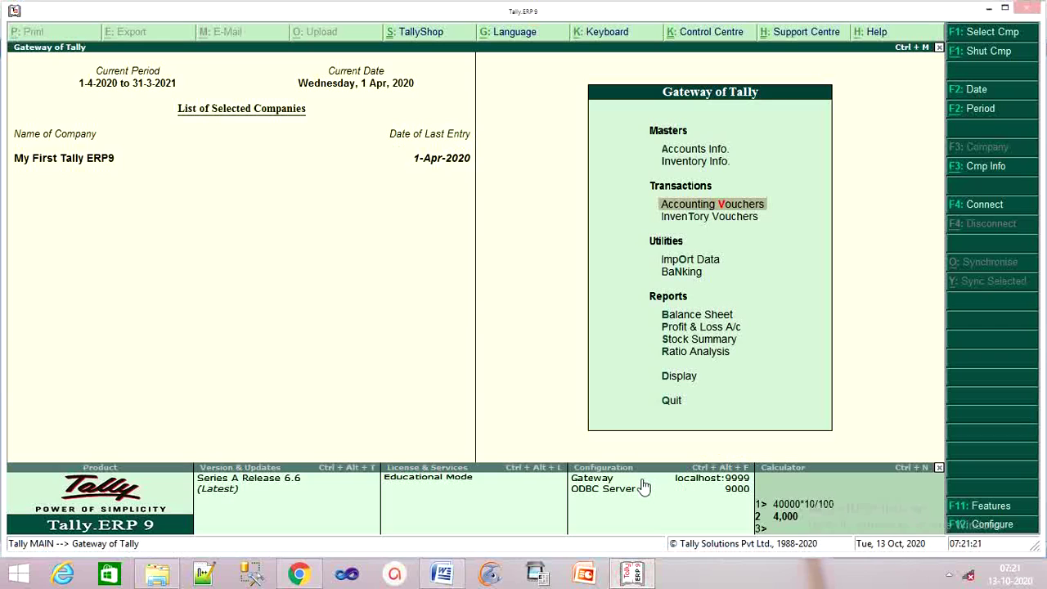
key("Up")
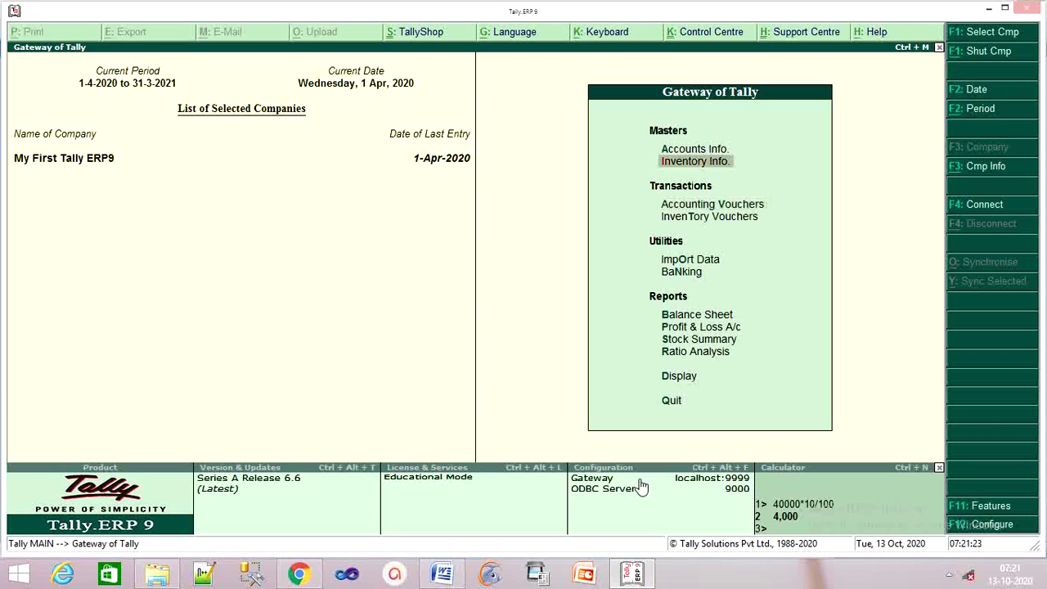
key("Up")
key("Return")
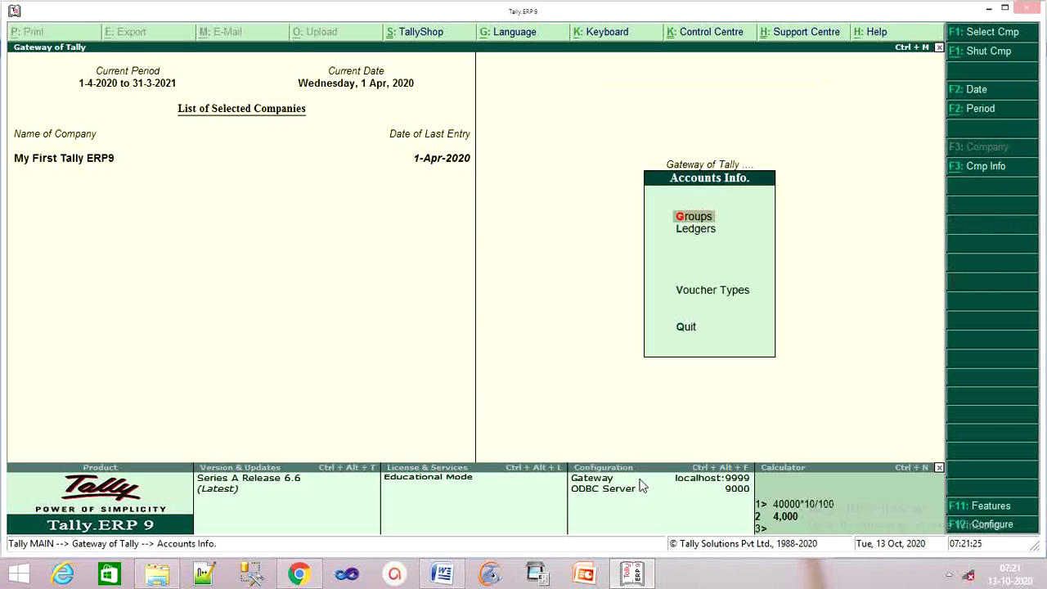
key("Down")
key("Return")
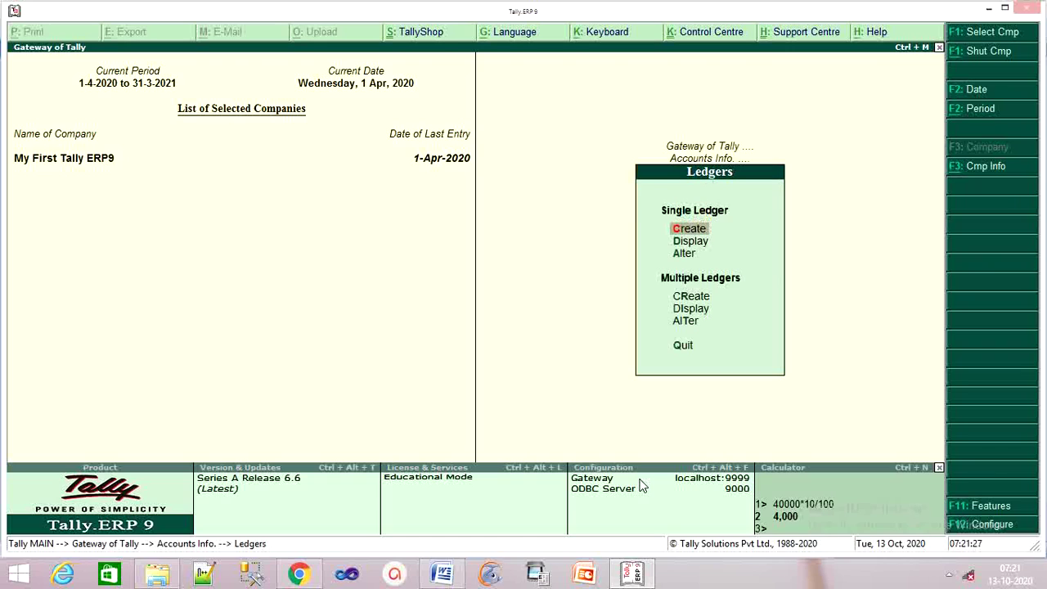
key("Return")
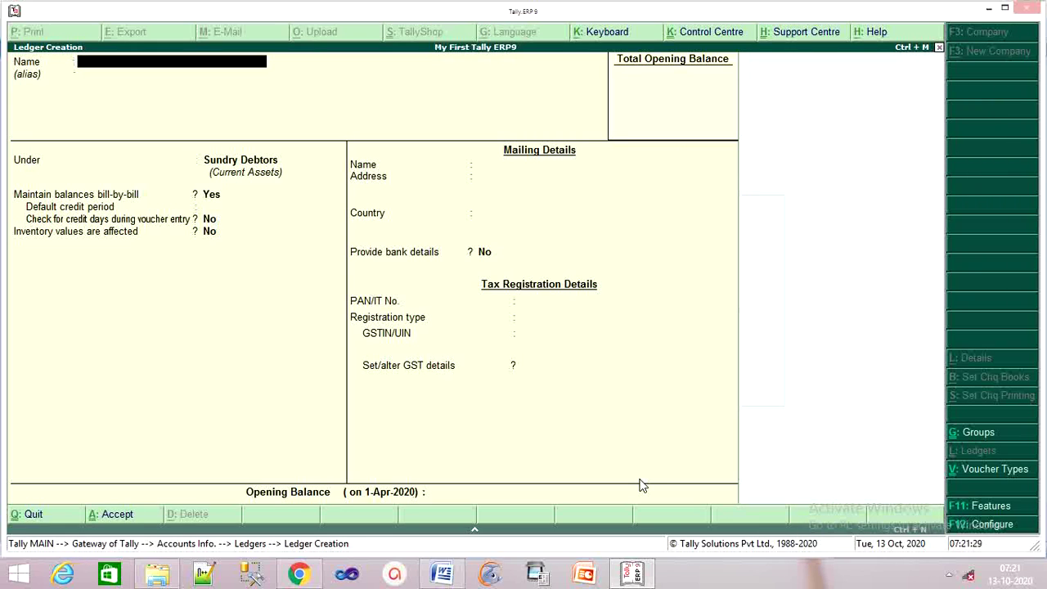
Name the ledger Asix Bank under Bank Accounts and enter its bank account number.
type("Asix Bank")
key("Return")
key("Return")
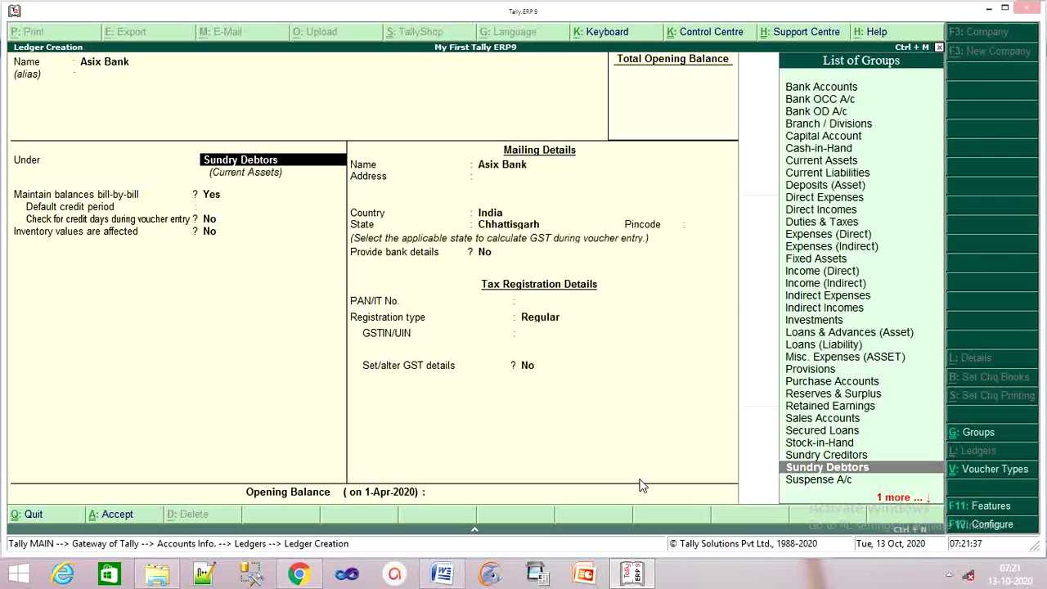
type("B")
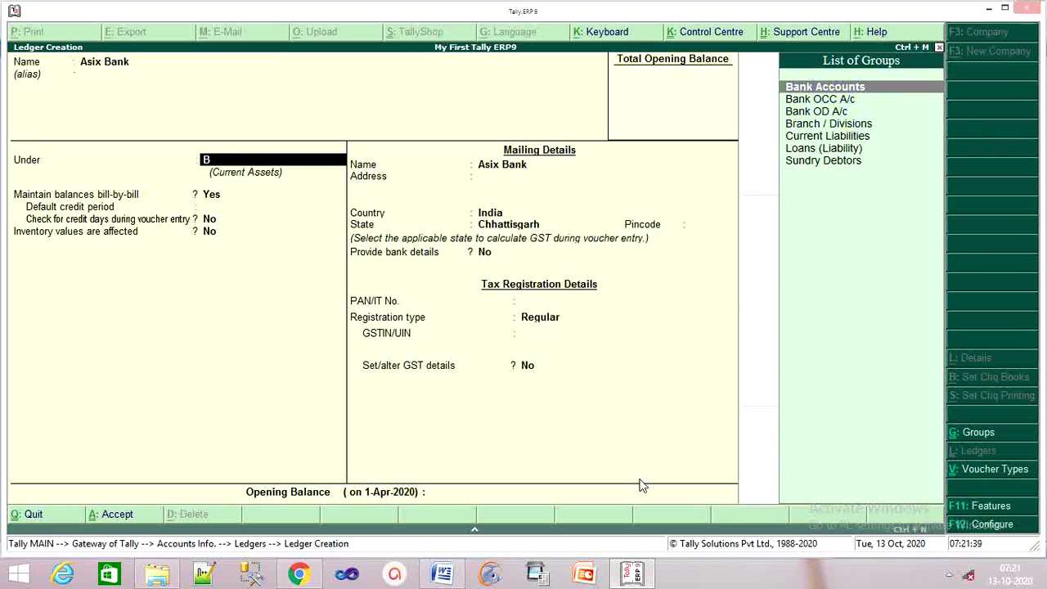
key("Return")
key("Return")
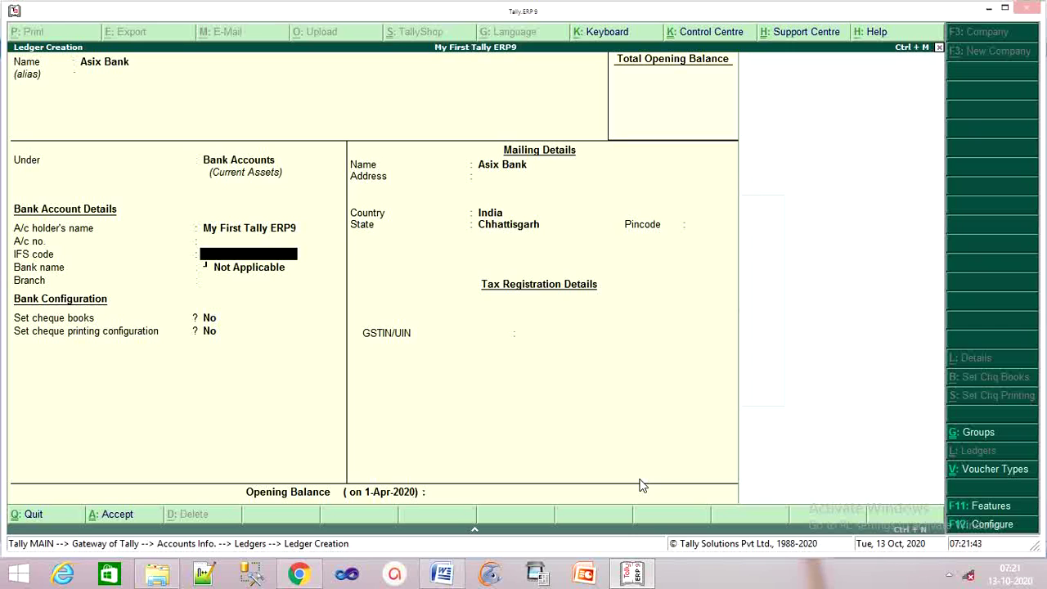
key("BackSpace")
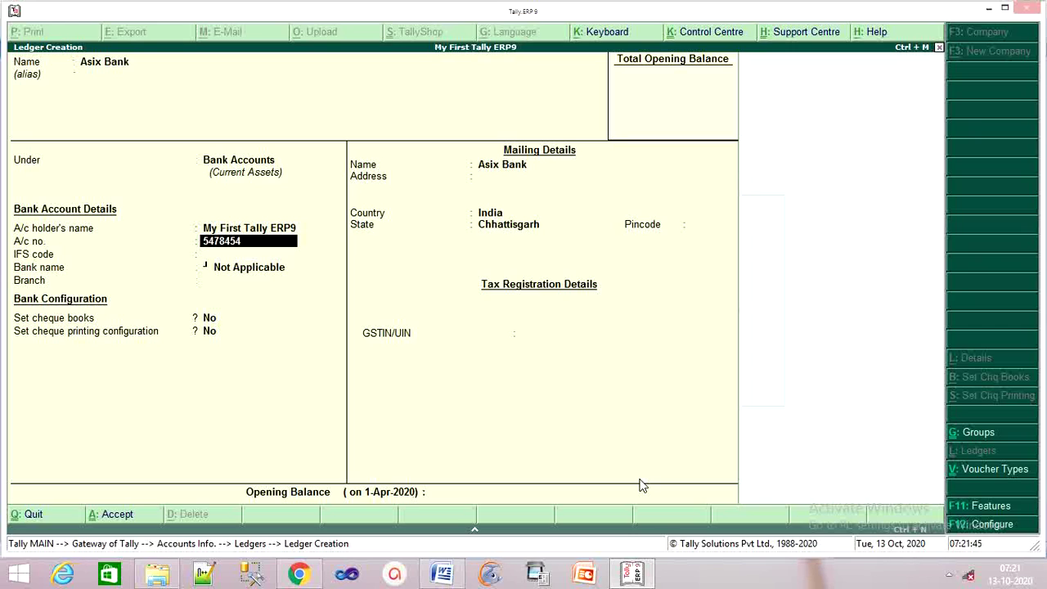
key("Return")
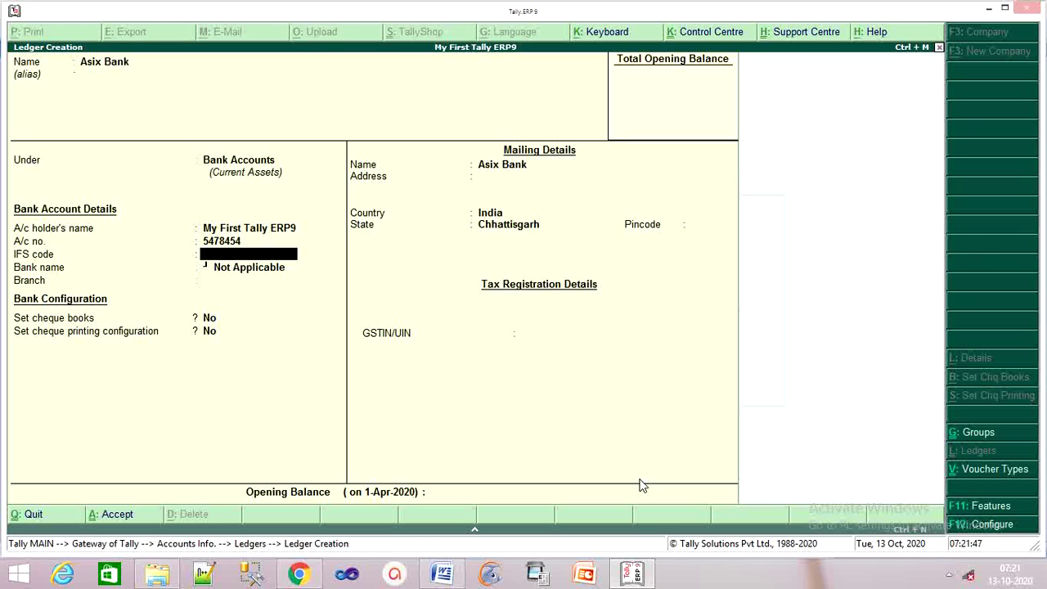
key("Return")
key("Return")
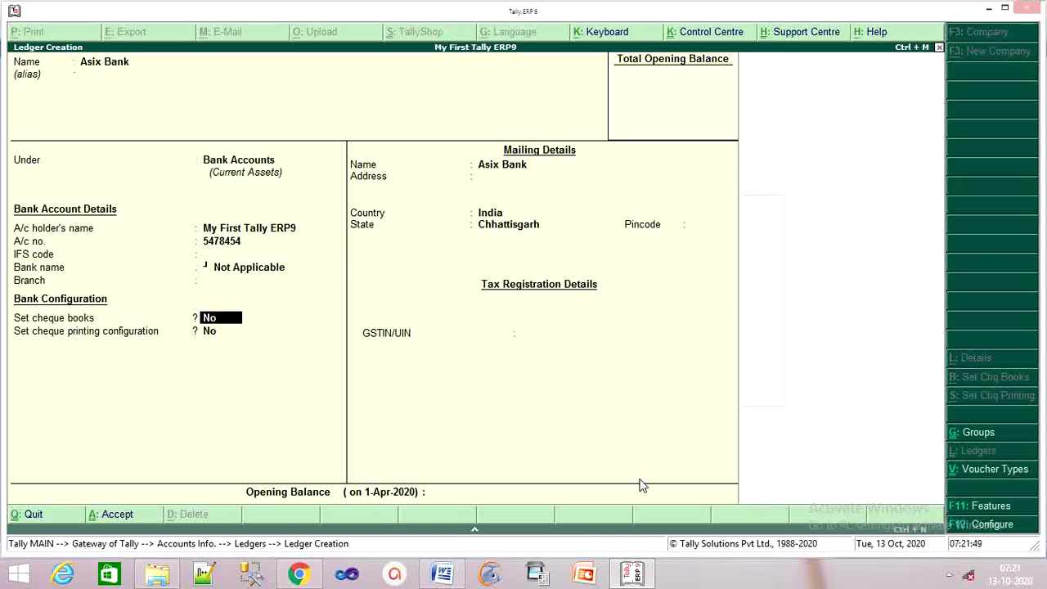
key("Return")
key("Return")
key("Return")
key("Return")
key("Return")
key("Return")
key("Return")
key("Return")
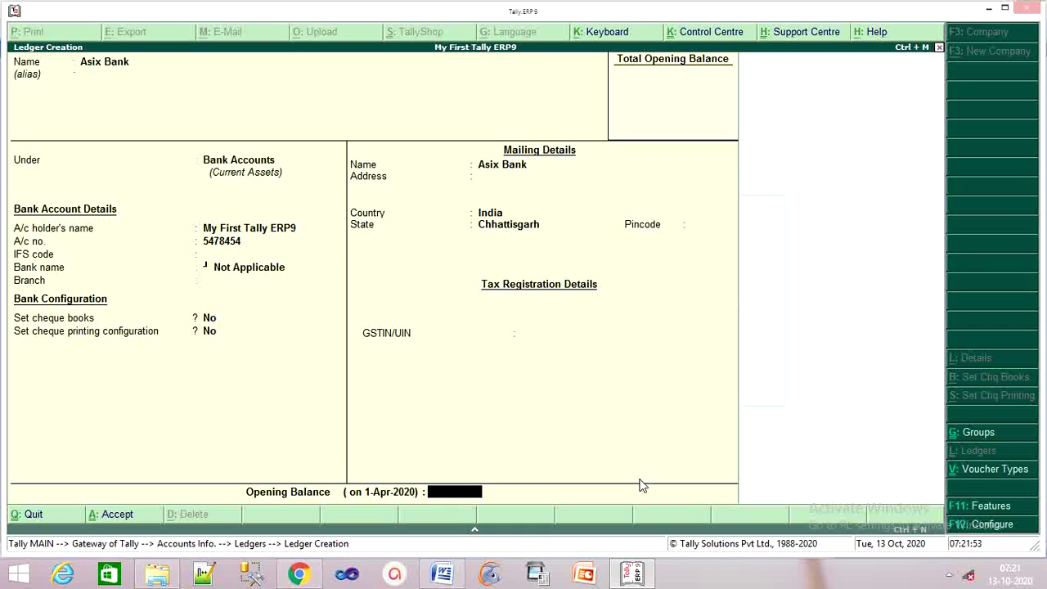
Give Asix Bank a 72,00,000.00 Dr opening balance and save the ledger.
type("72000")
left_click(442, 573)
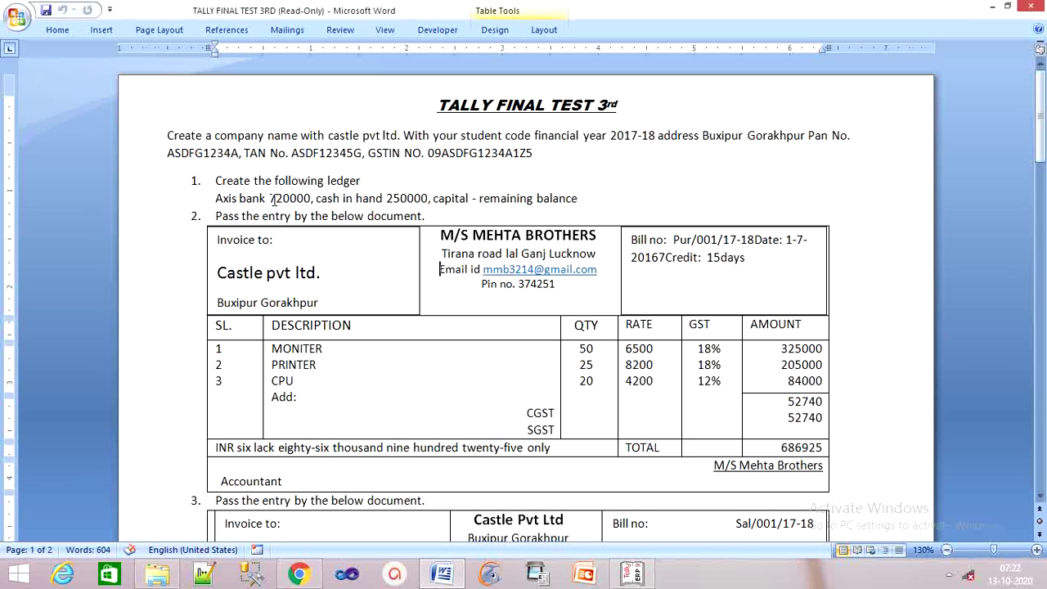
left_click(634, 569)
mouse_move(644, 569)
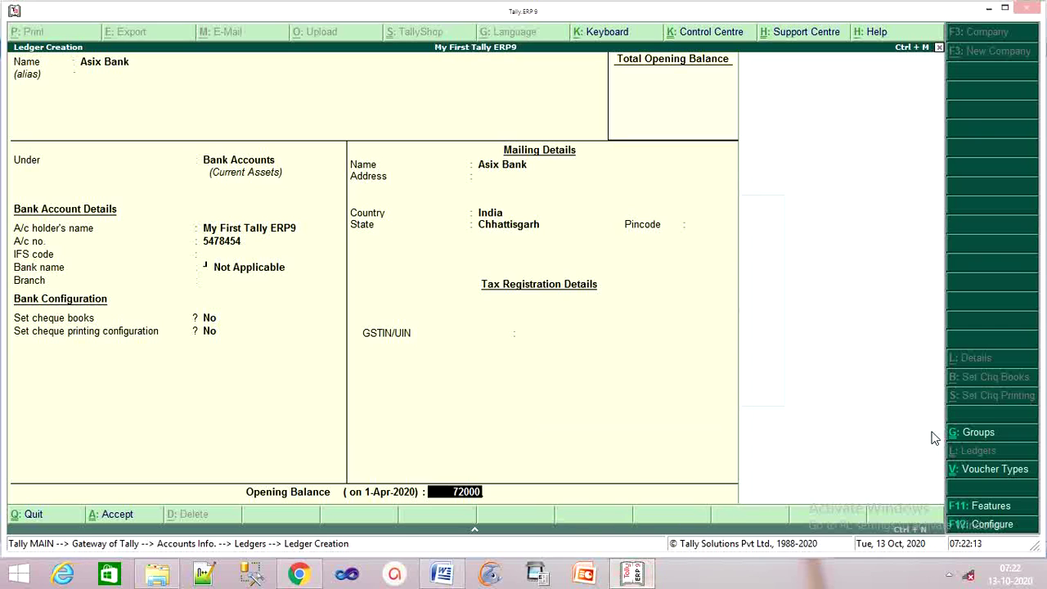
type("00")
key("Return")
key("Return")
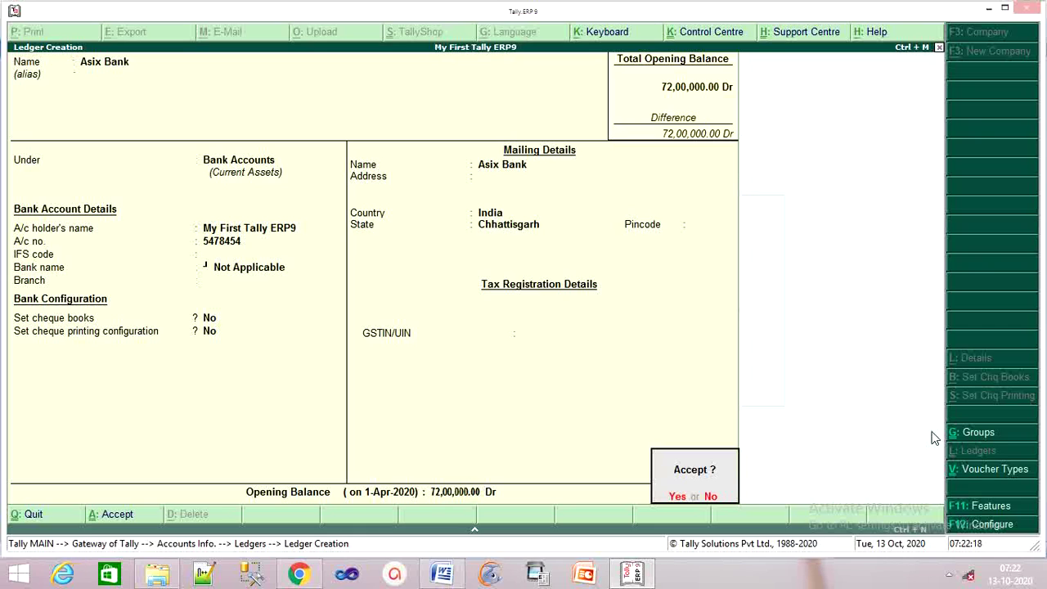
key("Return")
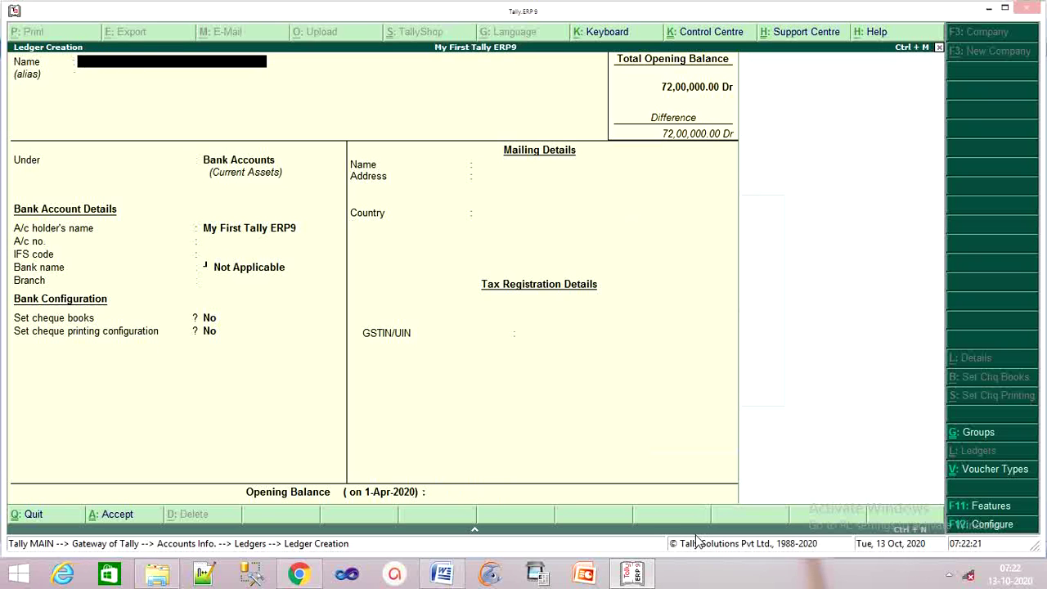
Quit the blank ledger form and open the Alter ledger list, moving to Cash.
left_click(442, 573)
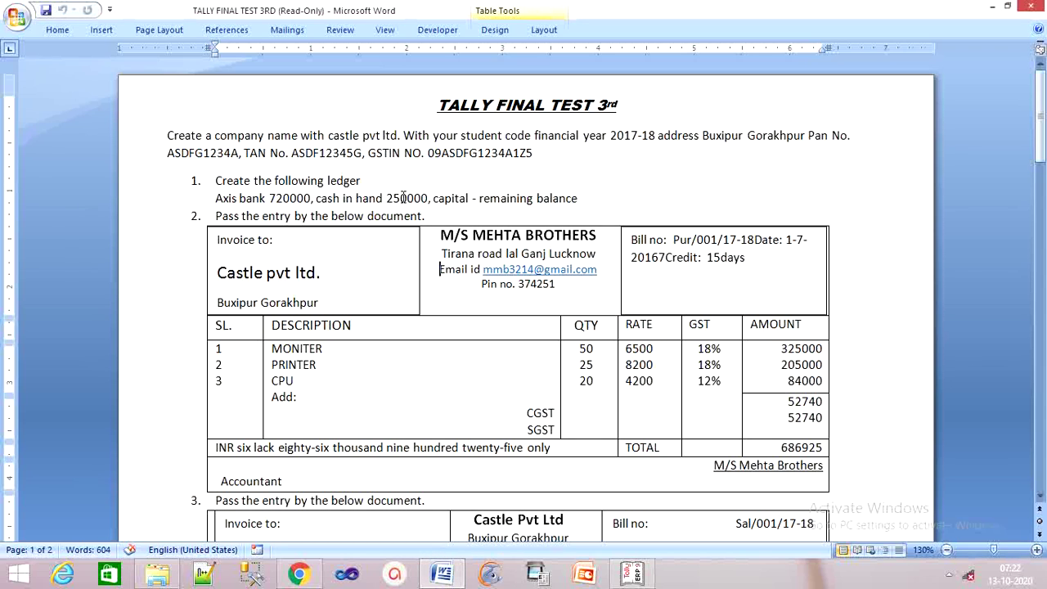
left_click(634, 575)
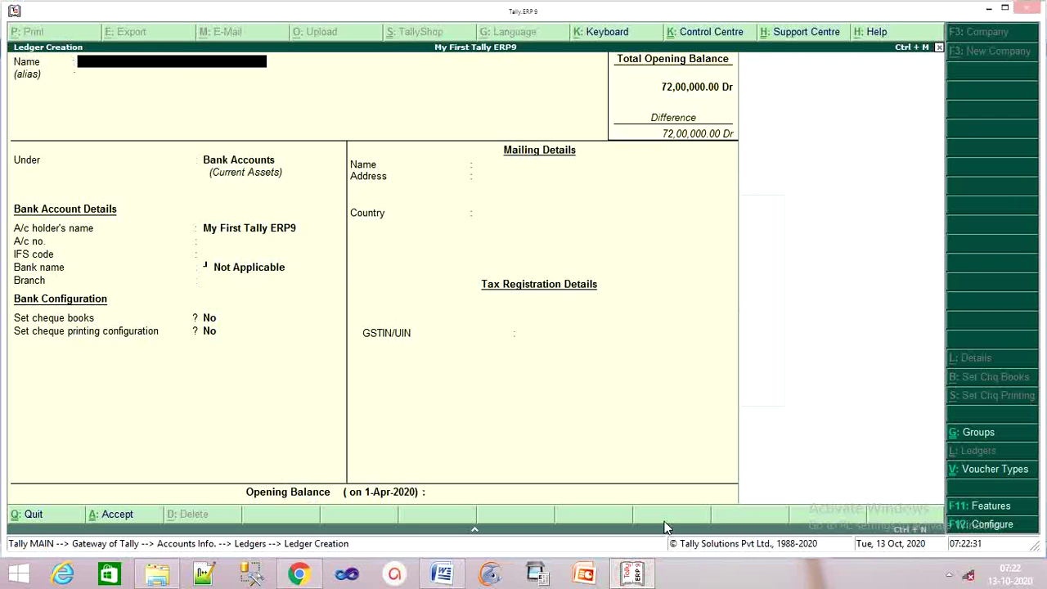
key("Escape")
key("y")
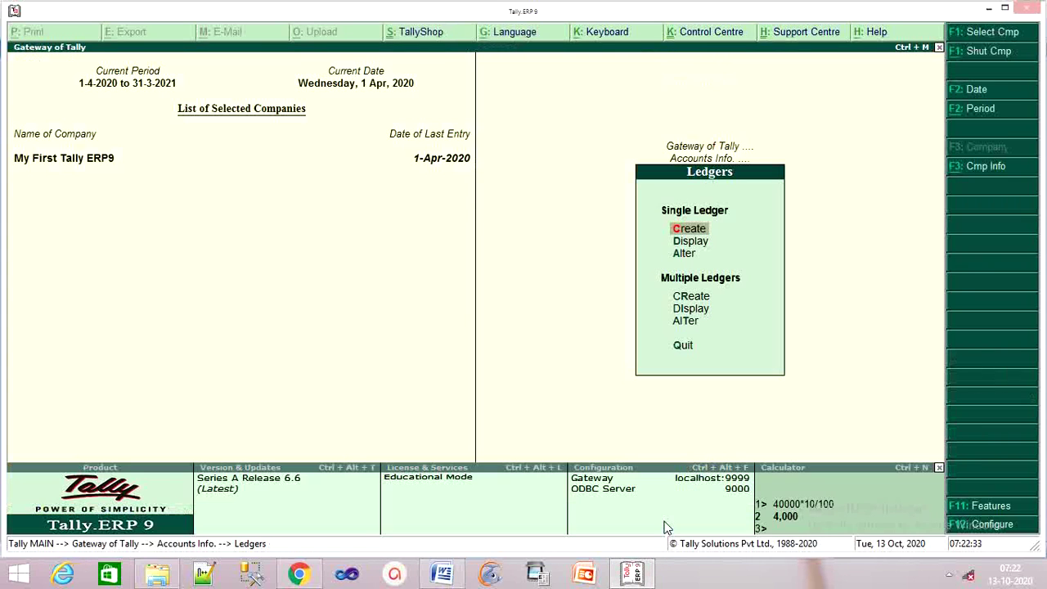
key("Down")
key("Down")
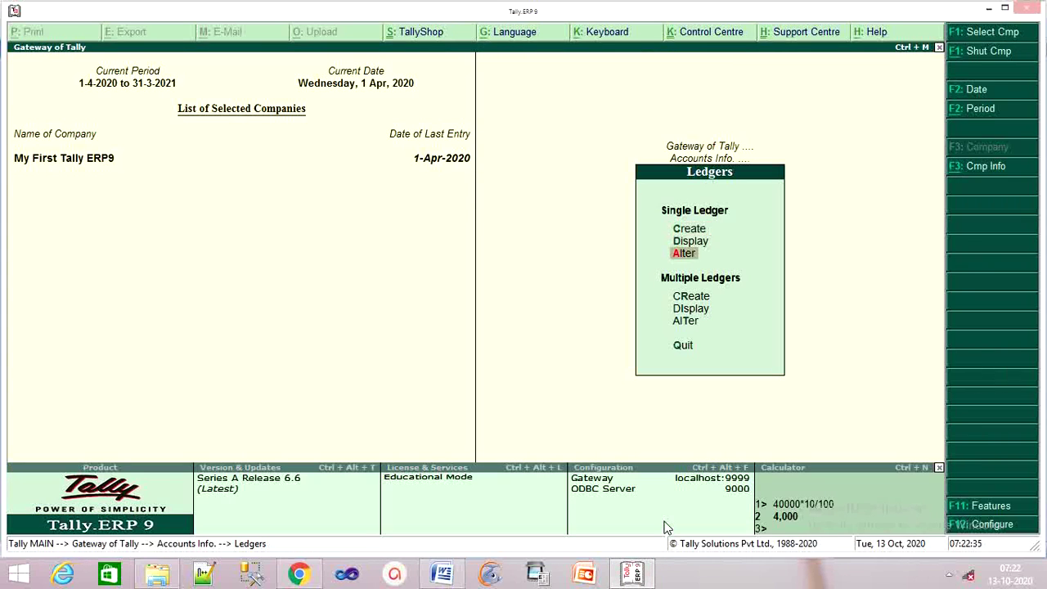
key("Return")
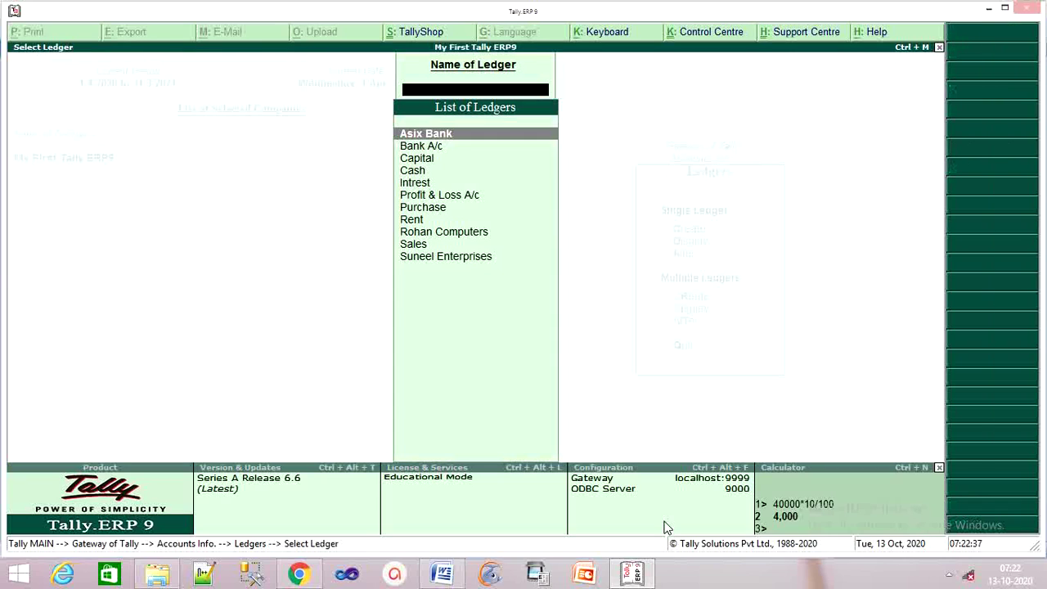
key("Down")
key("Down")
key("Down")
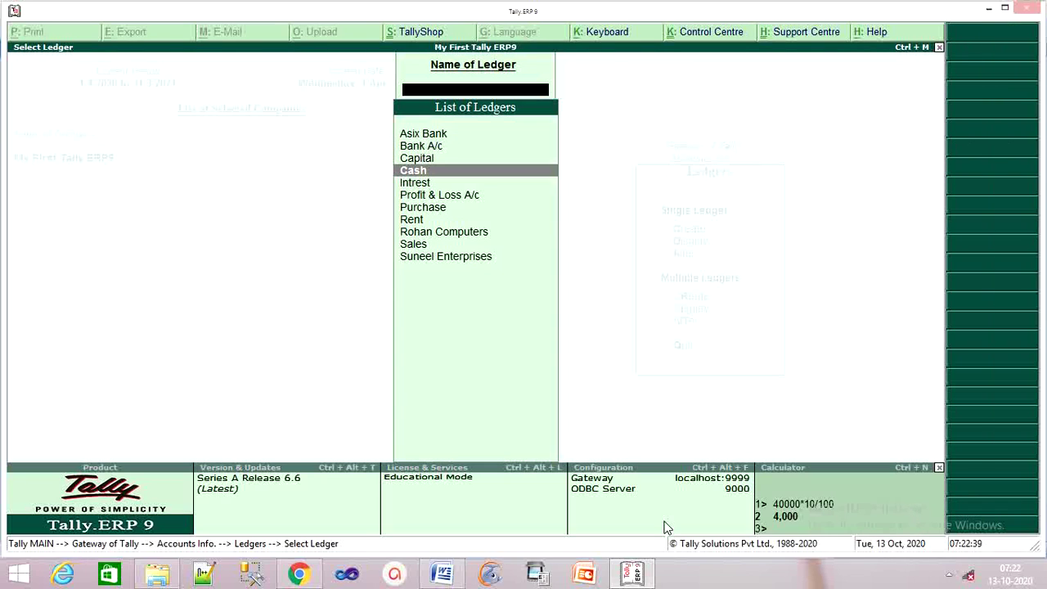
Set the Cash ledger's opening balance to 2,50,000.00 Dr.
key("Return")
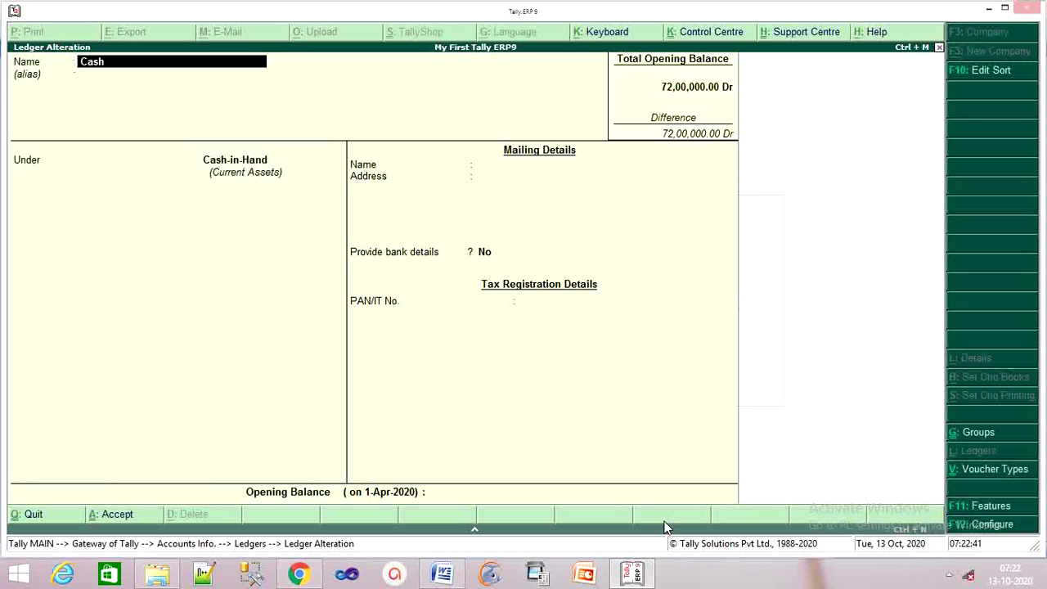
key("Return")
key("Return")
key("Return")
key("Return")
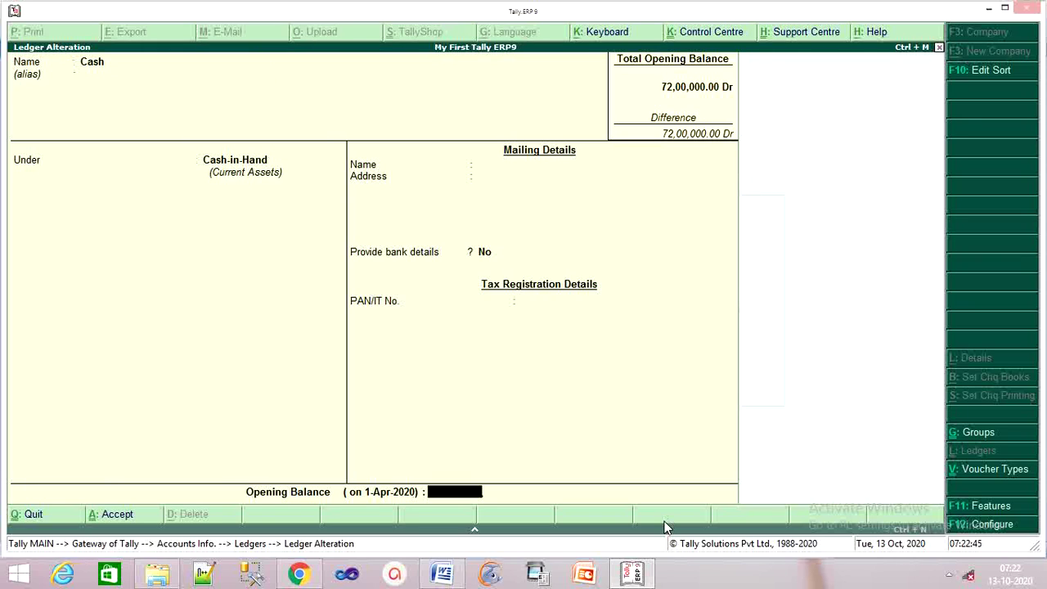
type("250000")
key("Return")
key("Return")
key("Return")
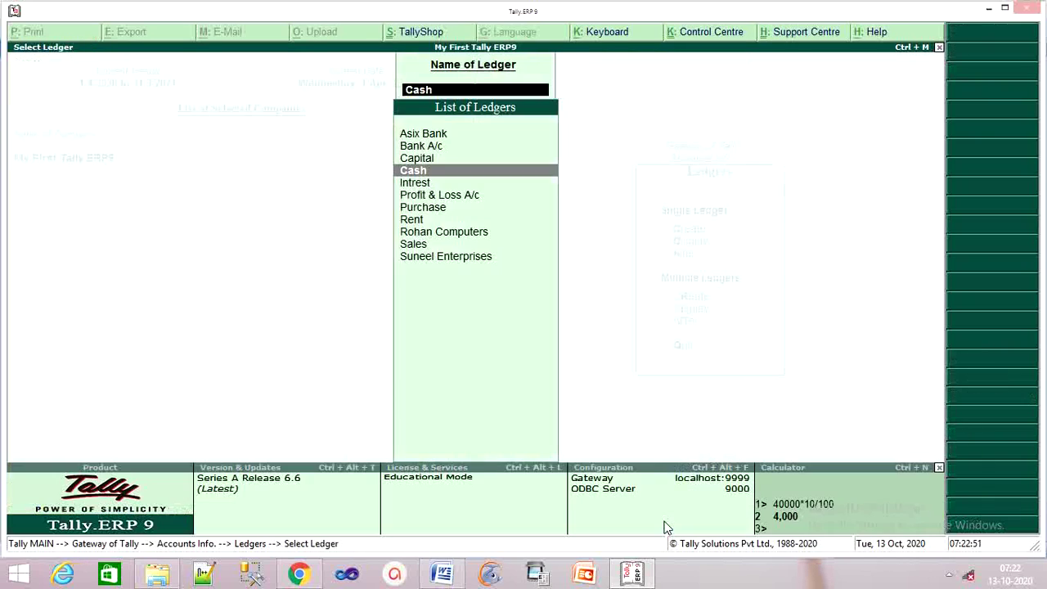
Return to the Ledgers menu and start a new ledger with Create.
key("Escape")
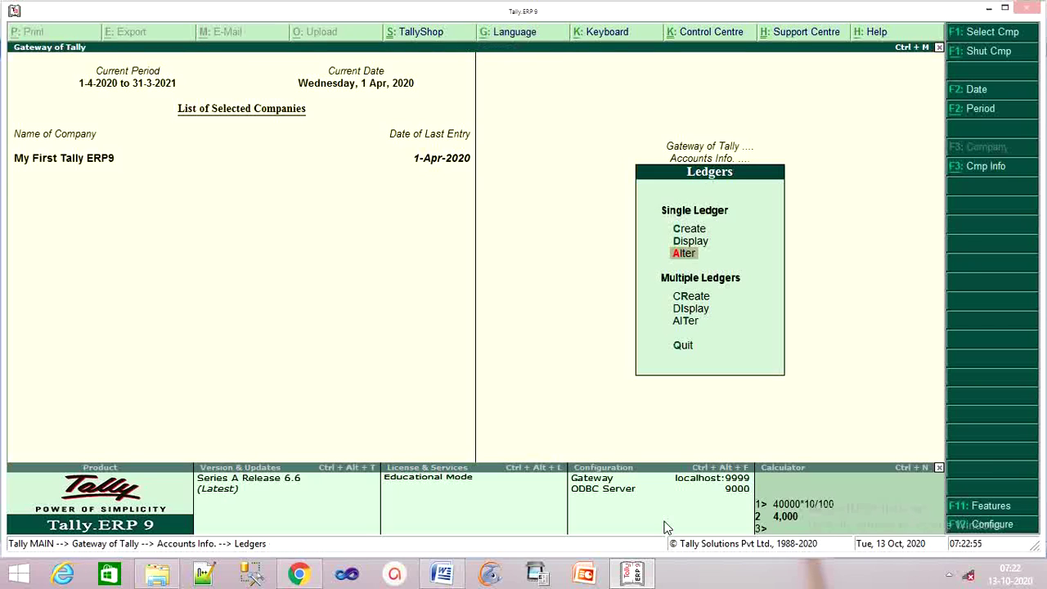
key("Up")
key("Up")
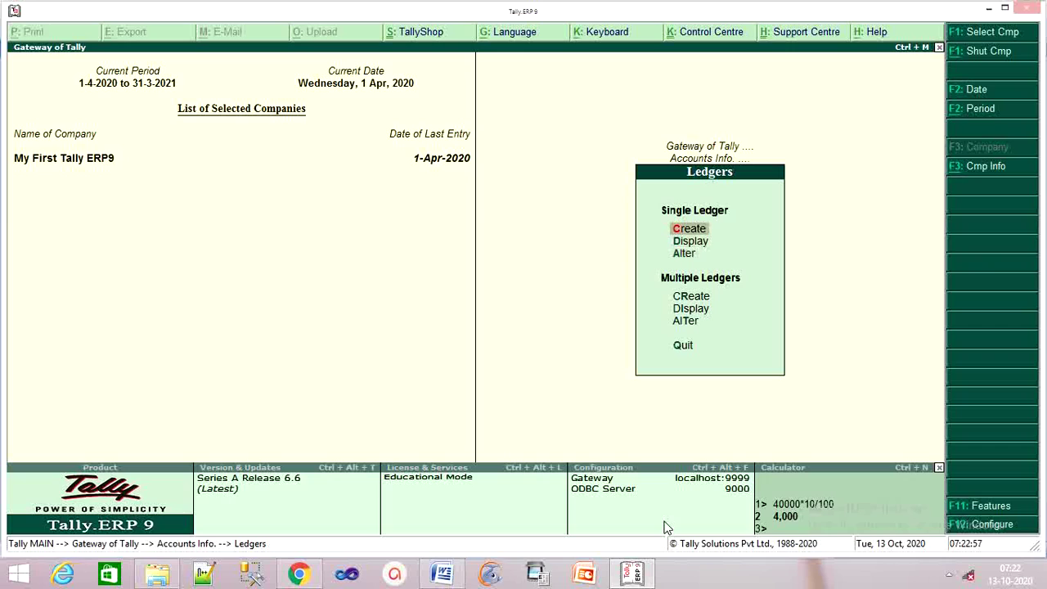
key("Return")
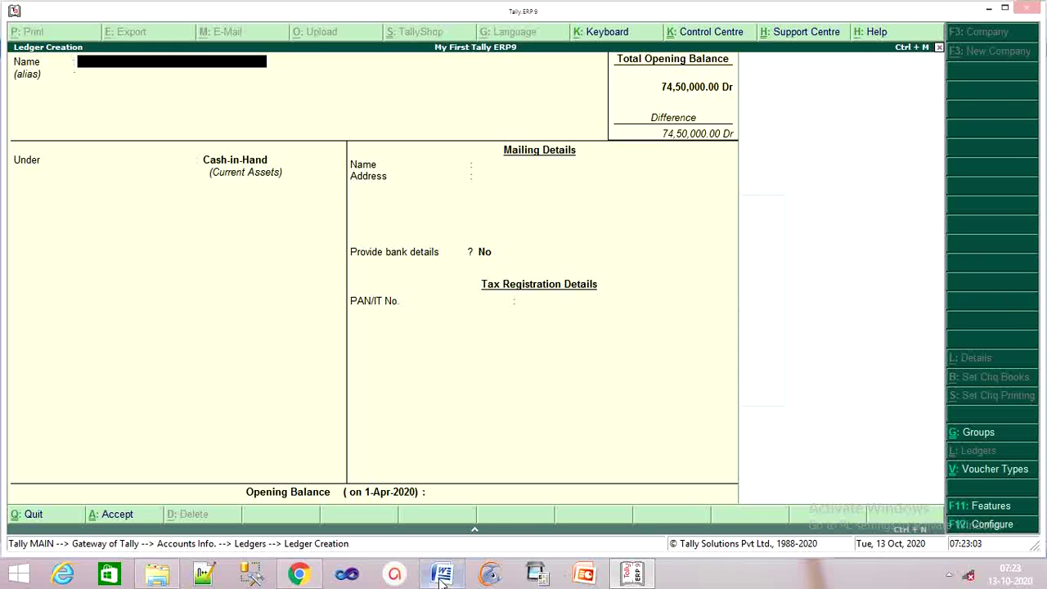
Quit the blank ledger form and open the Select Ledger list for alteration.
left_click(629, 575)
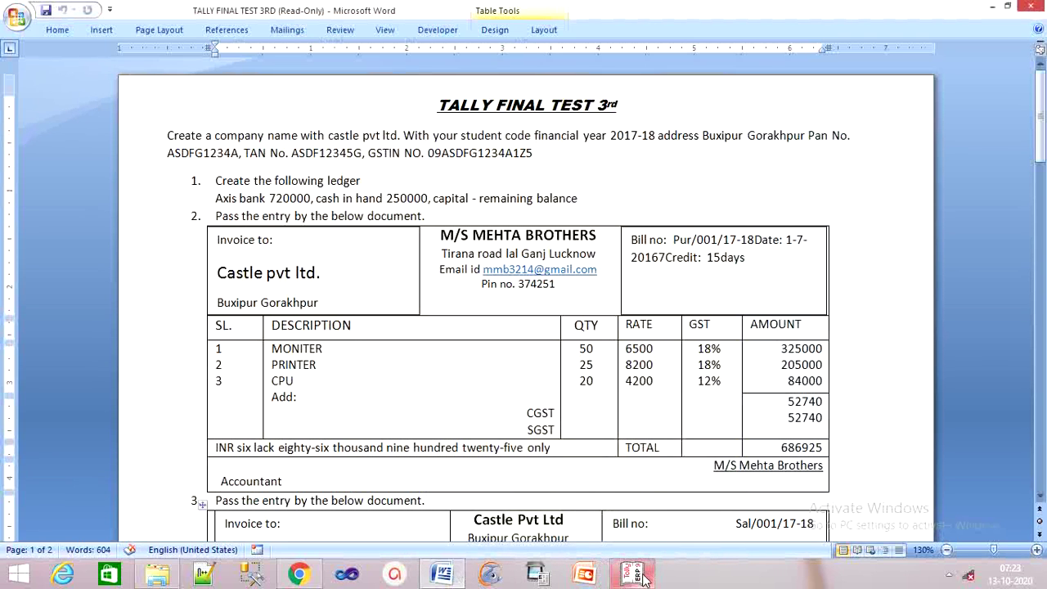
left_click(642, 578)
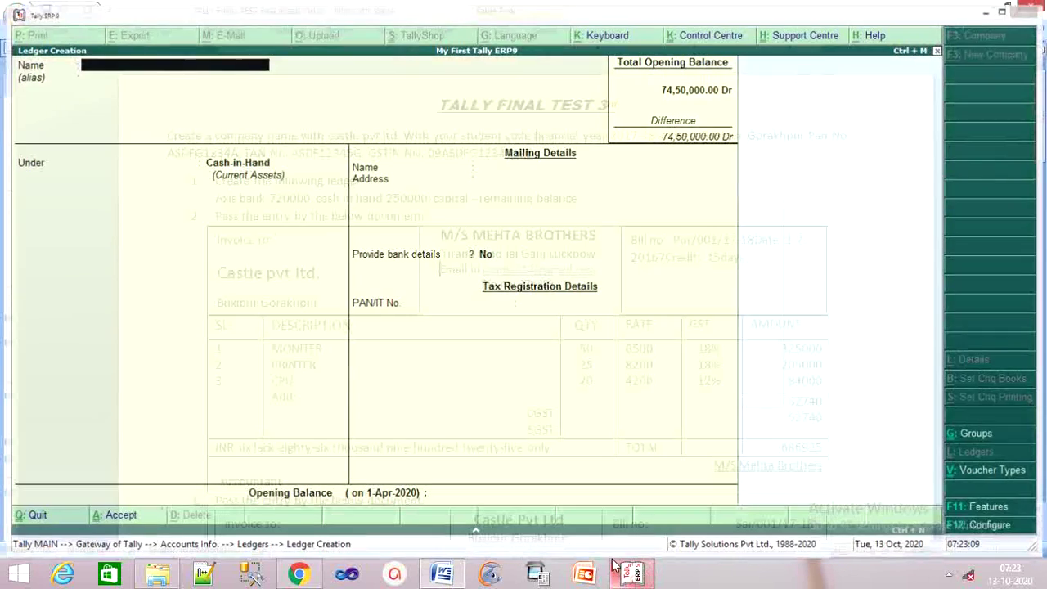
left_click(617, 569)
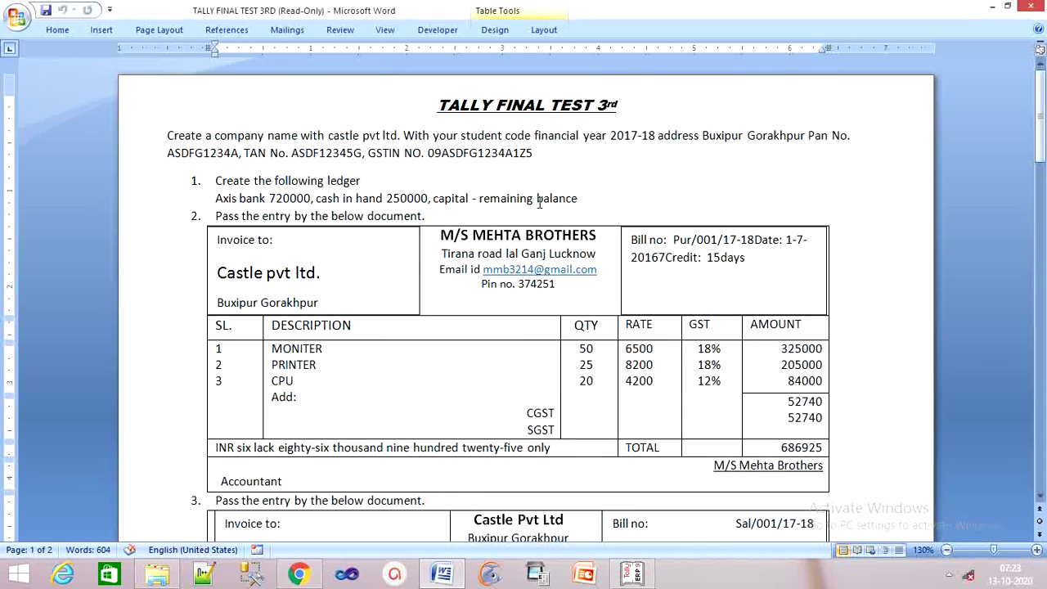
left_click(626, 577)
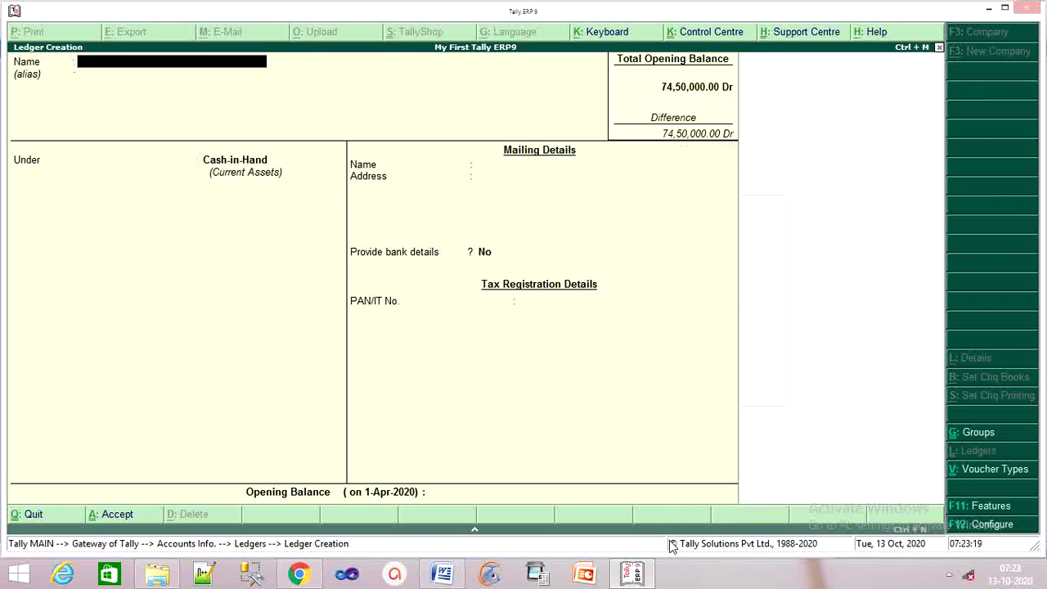
key("Escape")
key("y")
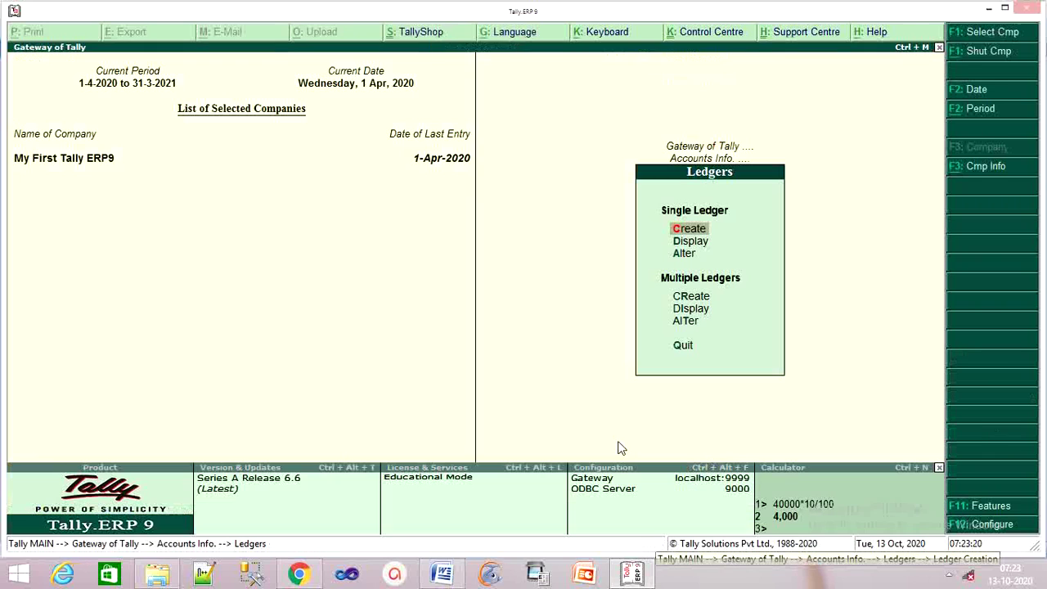
key("Down")
key("Down")
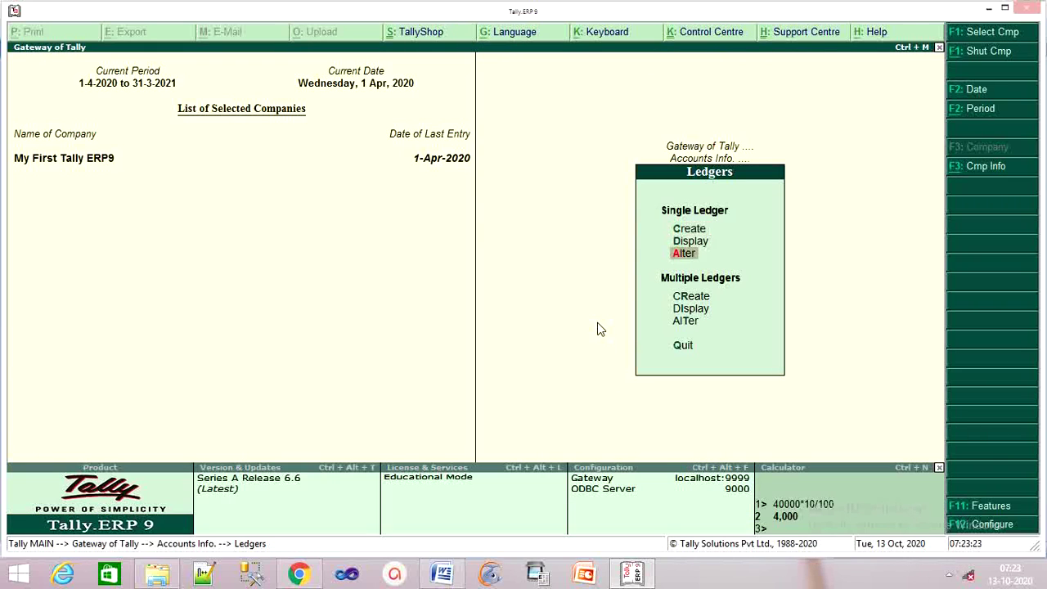
key("Return")
Enter a 74,50,000.00 Cr opening balance on the Capital ledger and accept it.
key("Down")
key("Down")
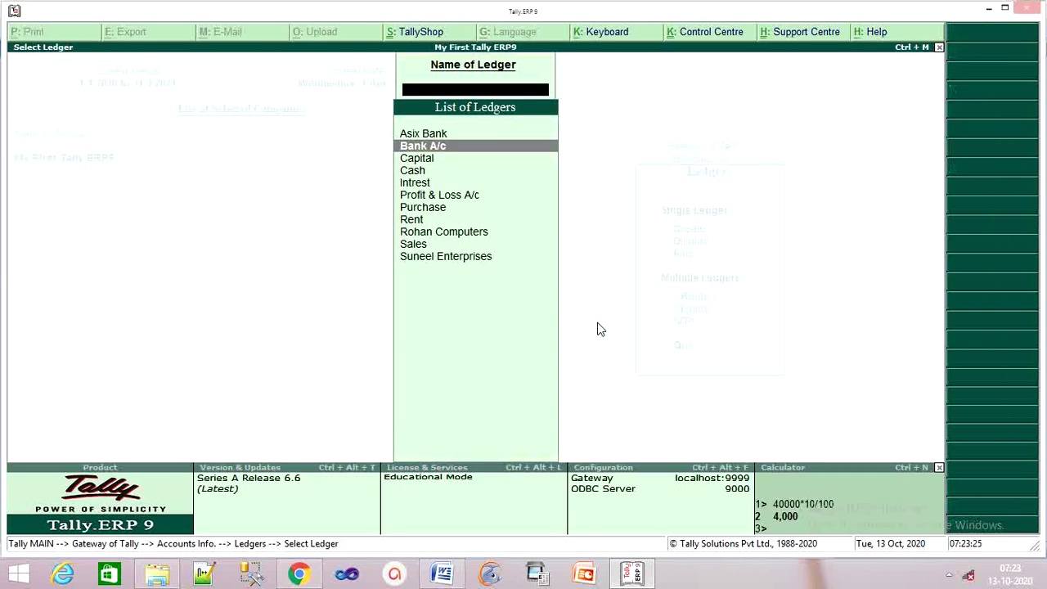
key("Return")
key("Return")
key("Return")
key("Return")
key("Return")
key("Return")
key("Return")
key("Return")
key("Return")
key("Return")
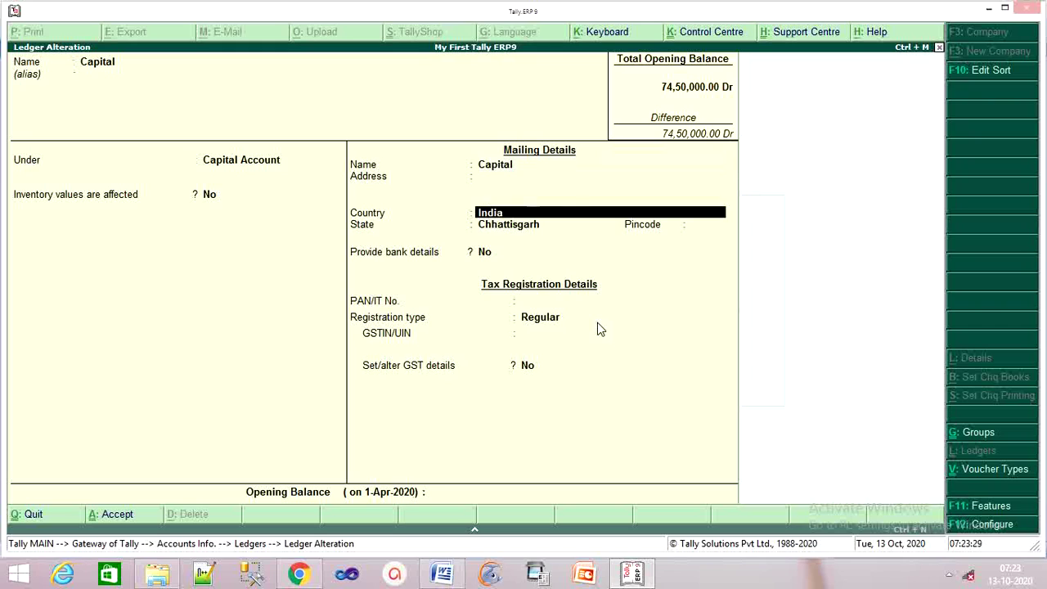
key("Return")
key("Return")
key("Return")
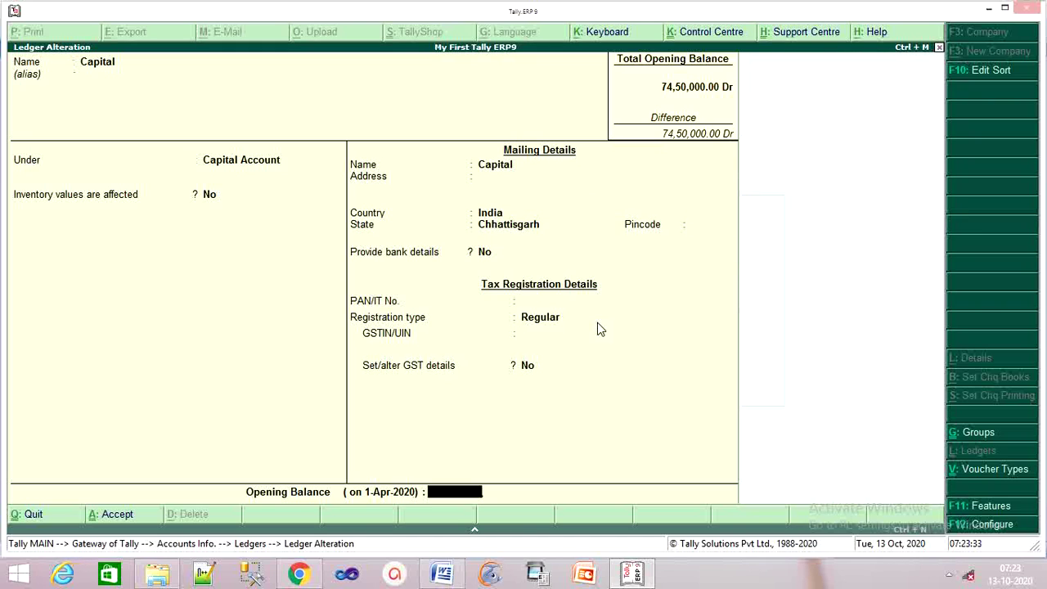
type("74")
type("50")
type("000")
key("Return")
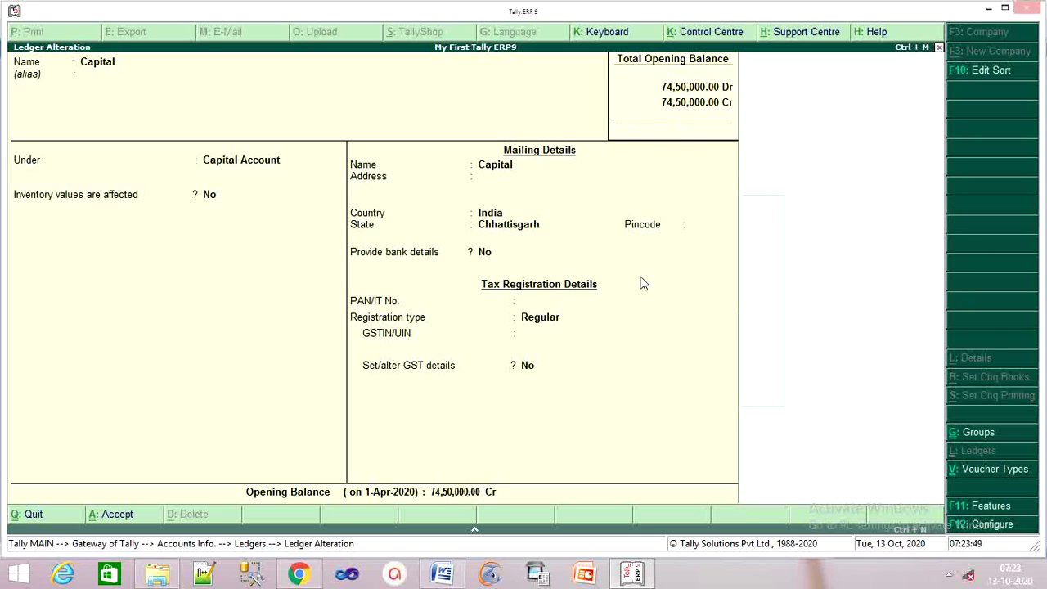
key("Return")
key("Return")
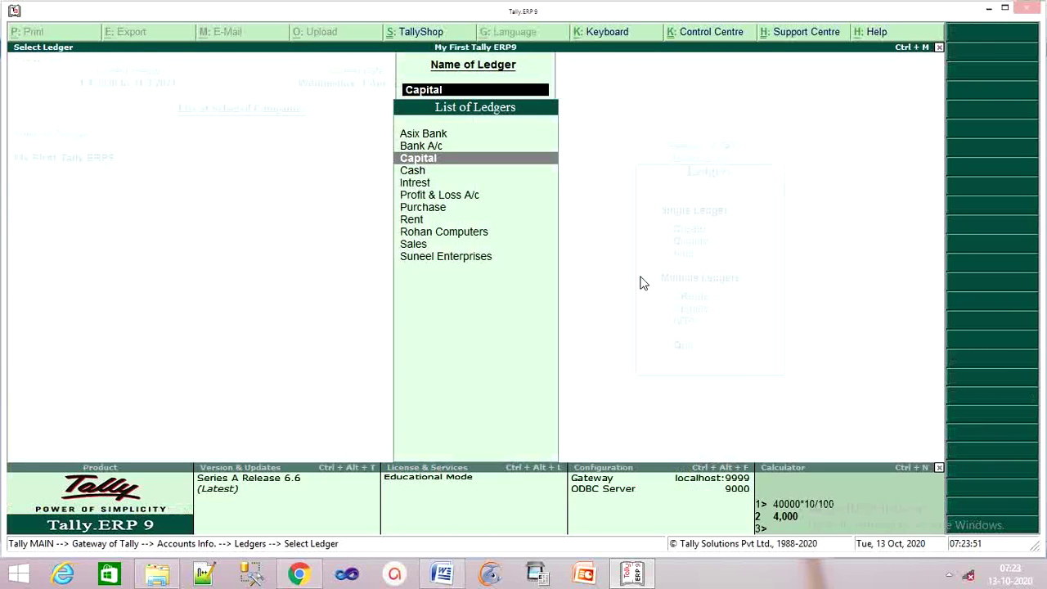
Check the buyer name Castle pvt ltd. on the Mehta Brothers invoice in Word, then return to Tally.
key("Escape")
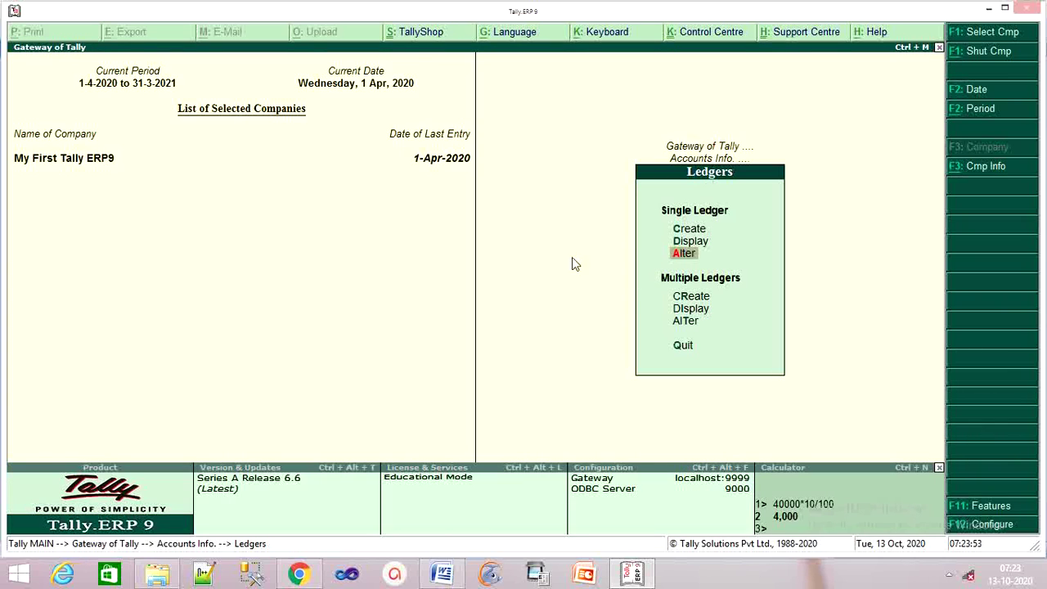
left_click(631, 574)
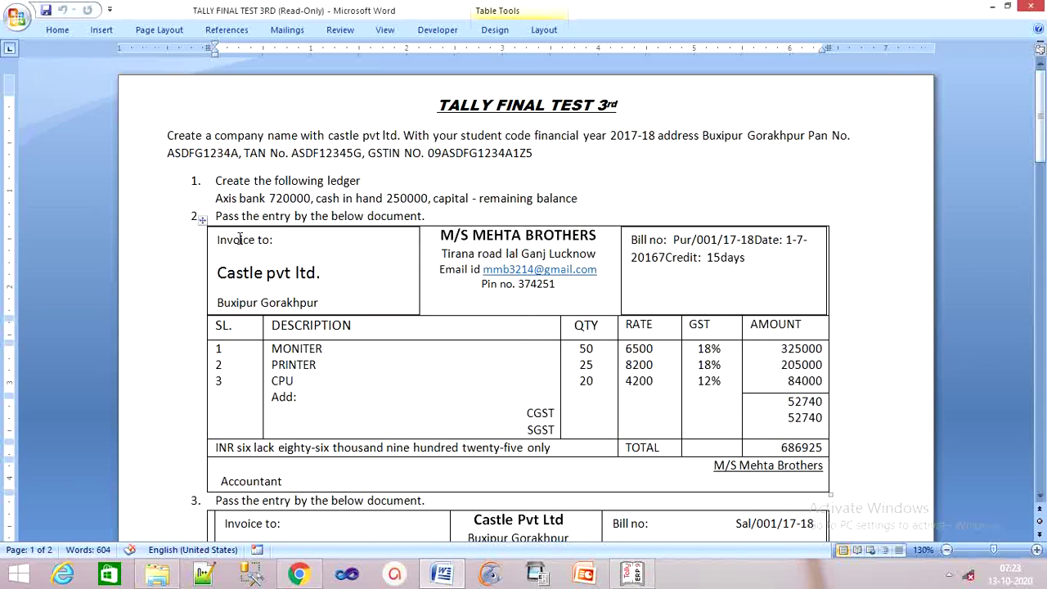
scroll(240, 239, "down", 1)
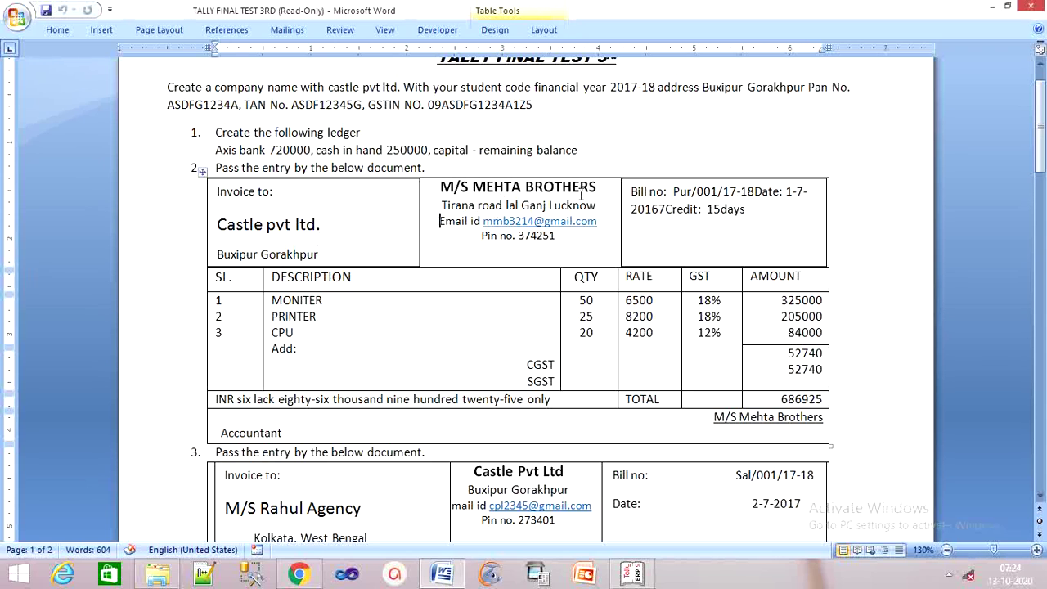
left_click_drag(325, 226, 243, 221)
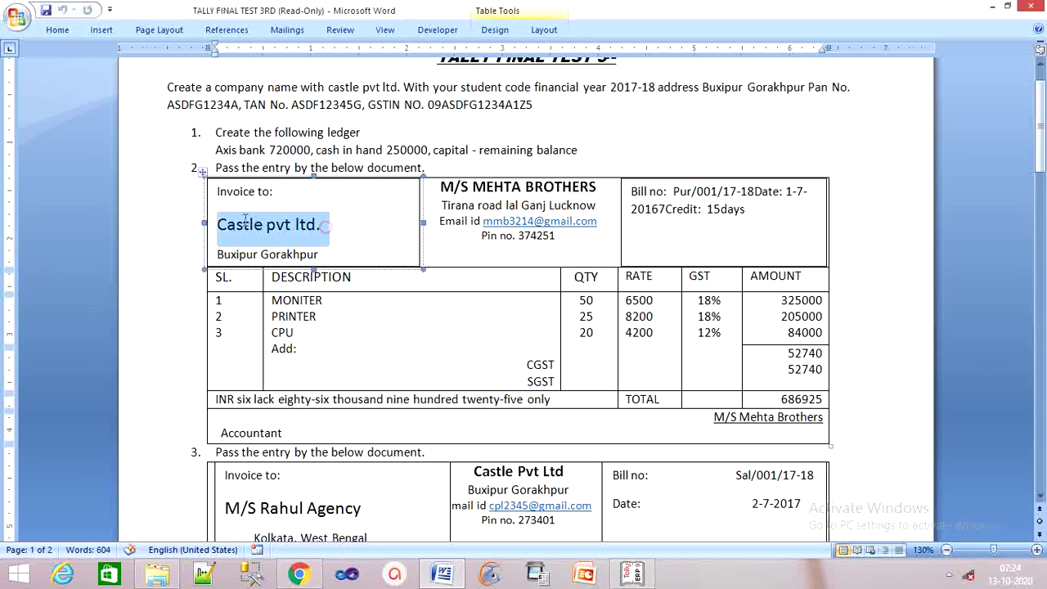
left_click(397, 330)
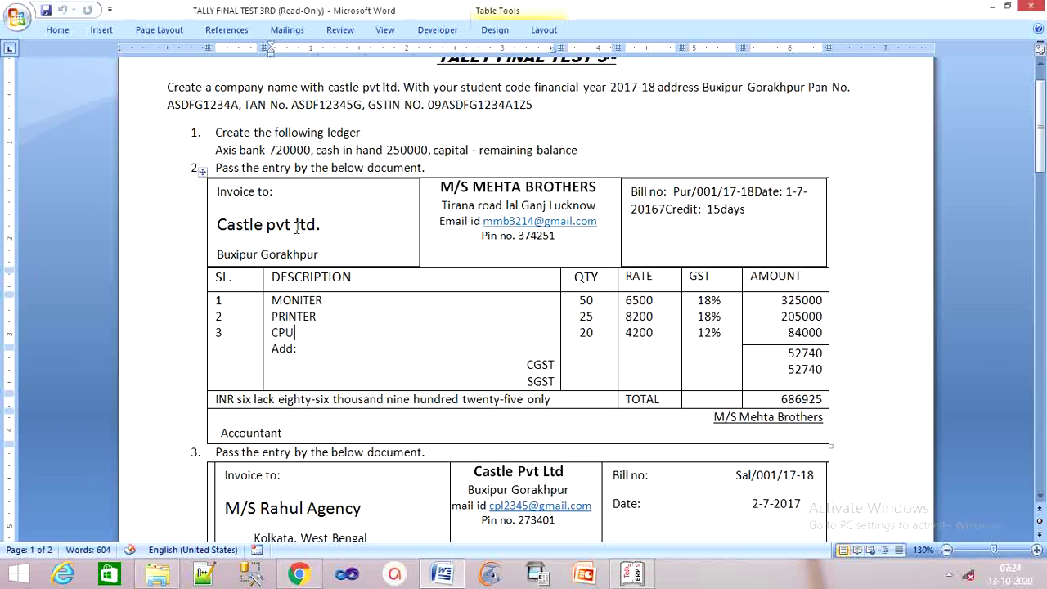
left_click_drag(323, 225, 232, 224)
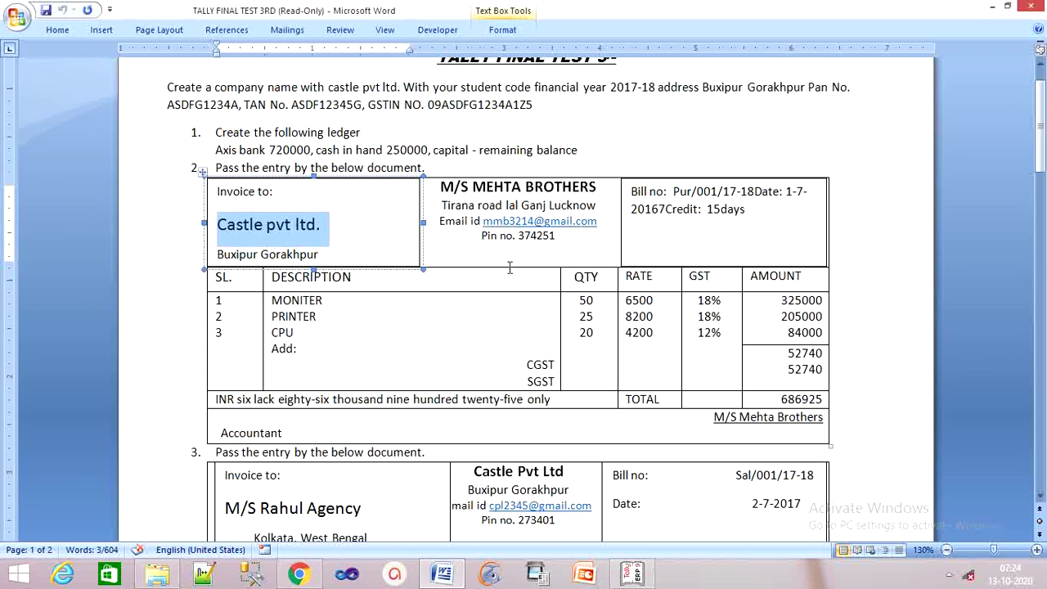
scroll(714, 538, "up", 1)
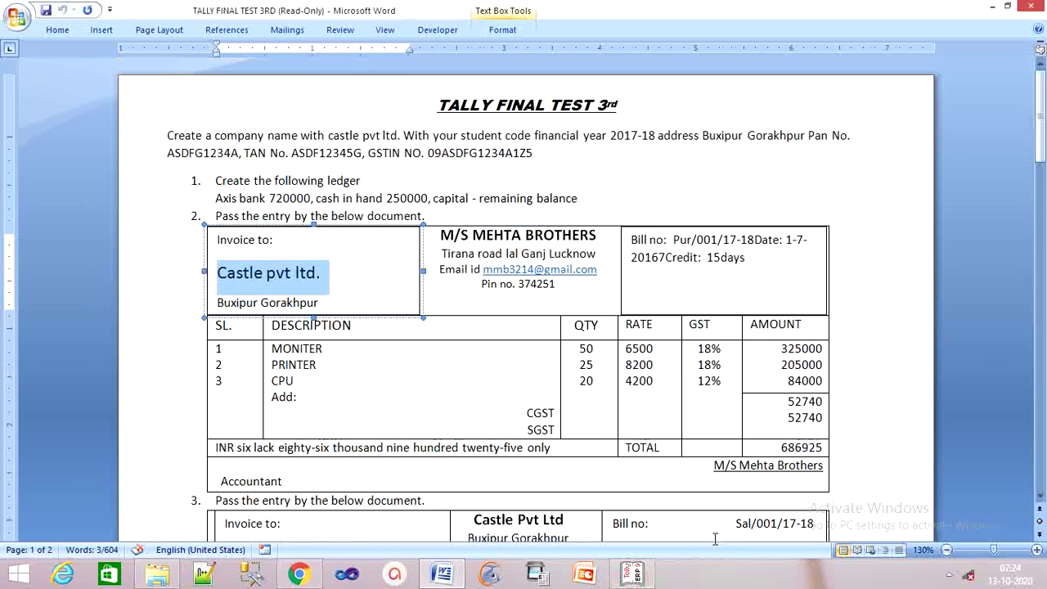
left_click(632, 573)
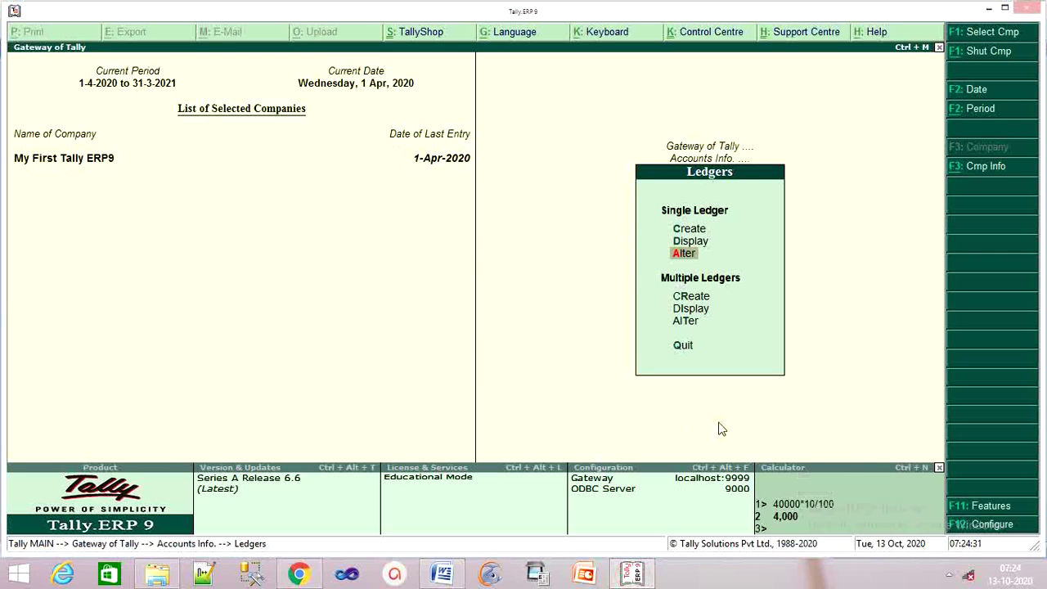
Start a new Purchase voucher from Accounting Vouchers using F9.
key("Escape")
key("Escape")
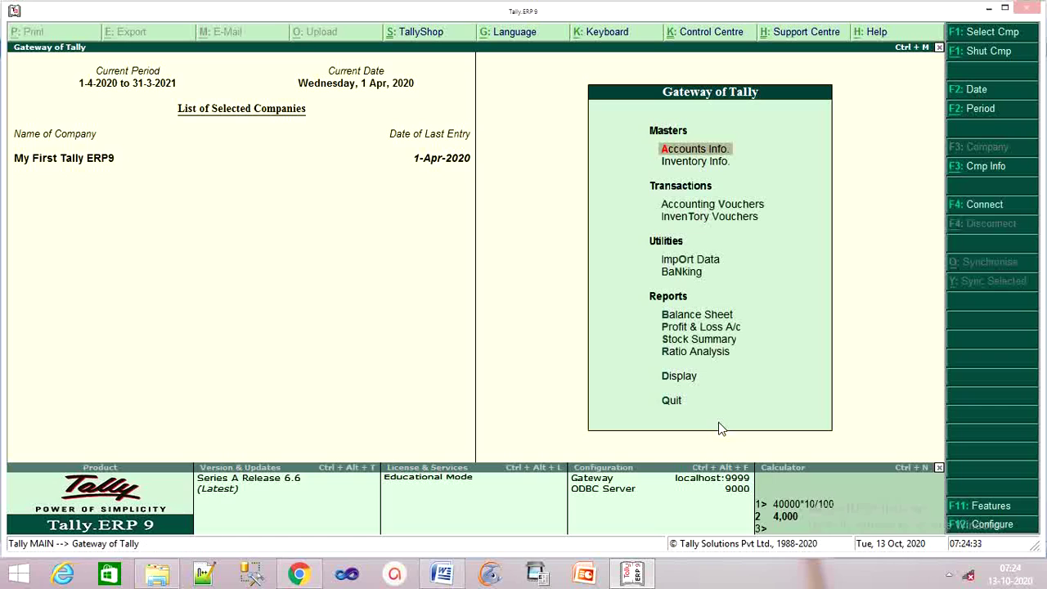
key("Down")
key("Down")
key("Return")
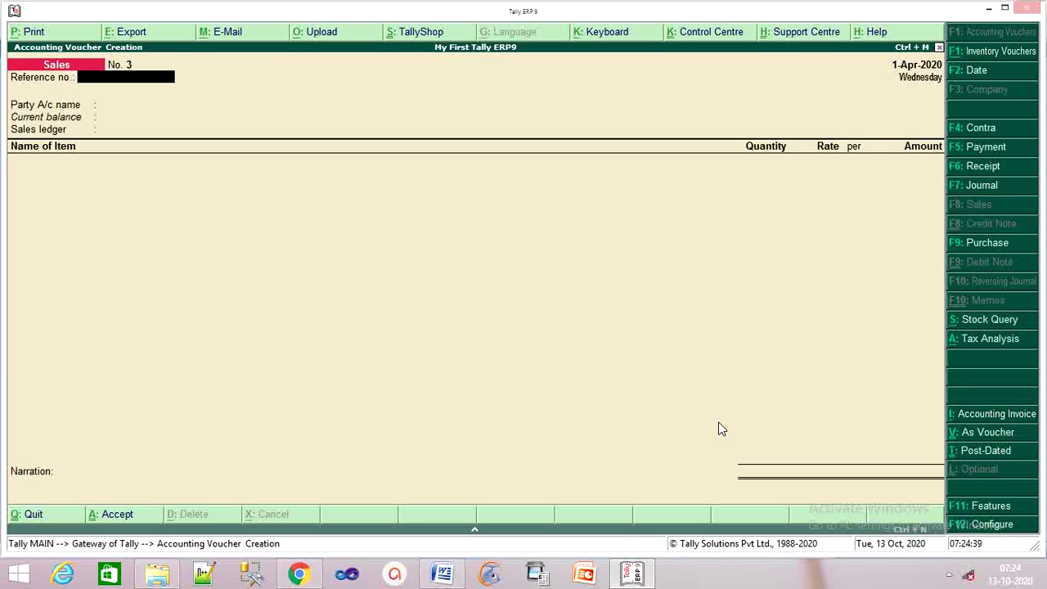
key("F9")
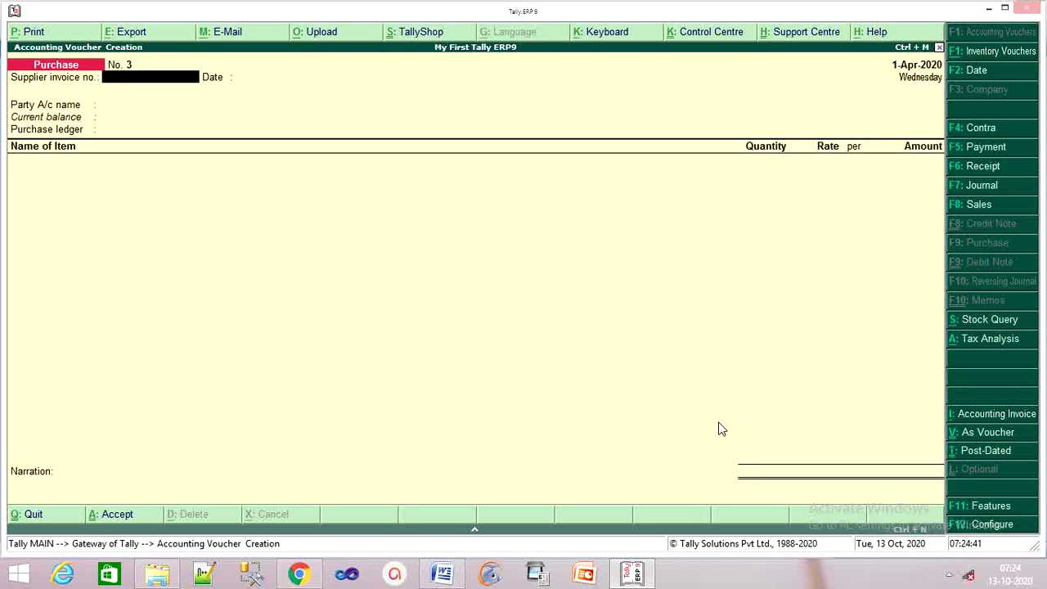
Copy the bill number Pur/001/17-18 from the Word invoice and come back to Tally.
left_click(626, 575)
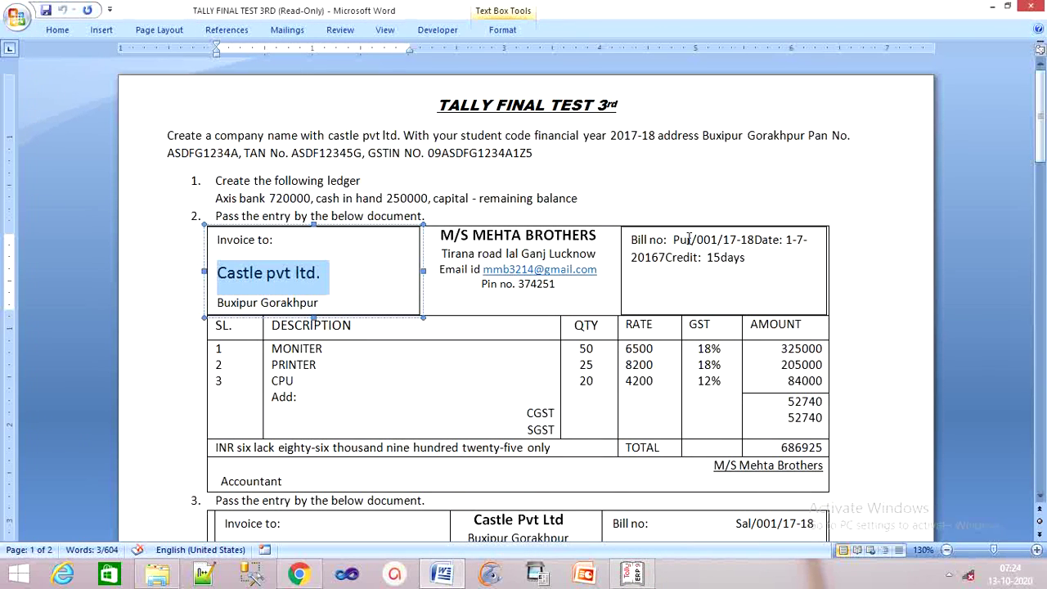
left_click_drag(673, 240, 757, 240)
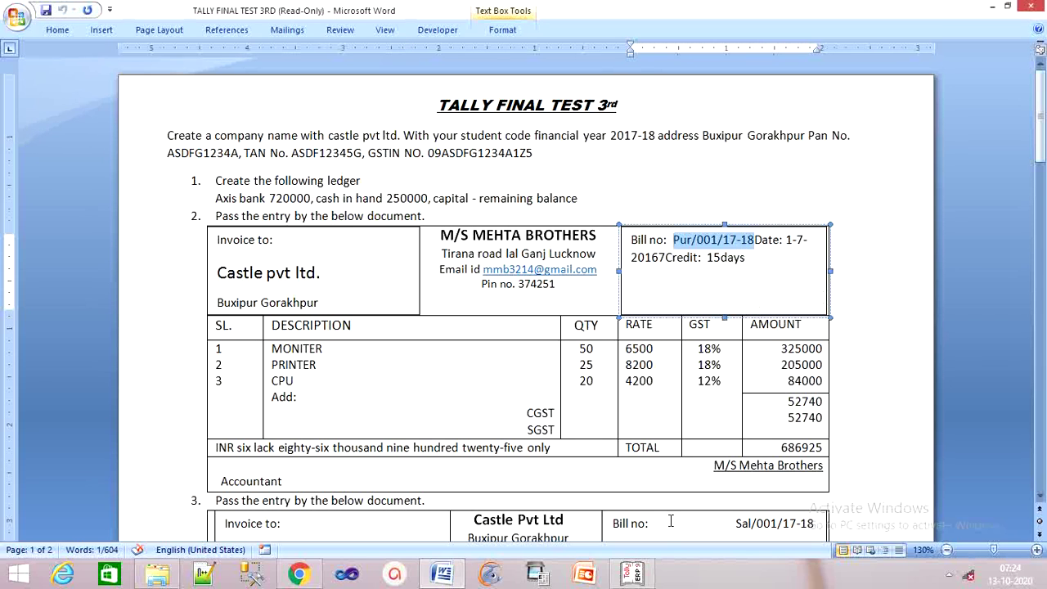
left_click(631, 573)
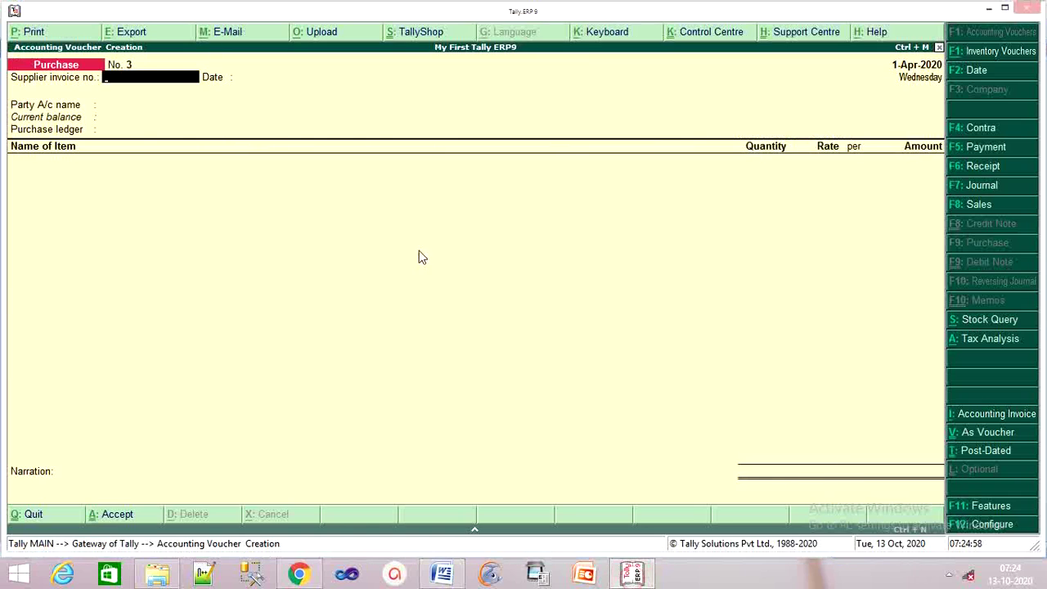
Paste Pur/001/17-18 as supplier invoice number and create party ledger Ms Mehata Brothers under Sundry Creditors.
key("ctrl+alt+v")
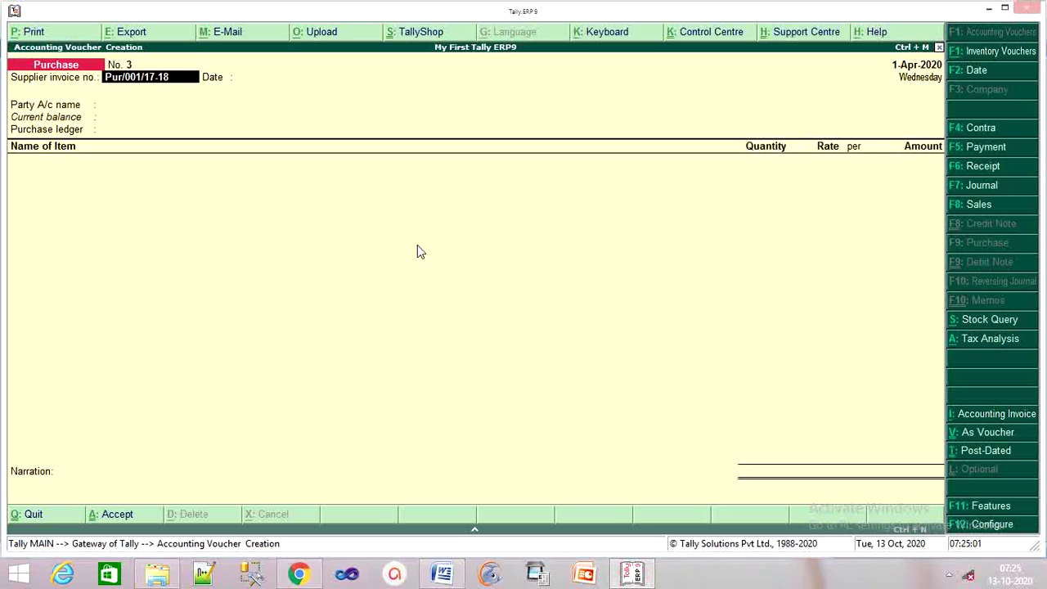
key("Return")
key("Return")
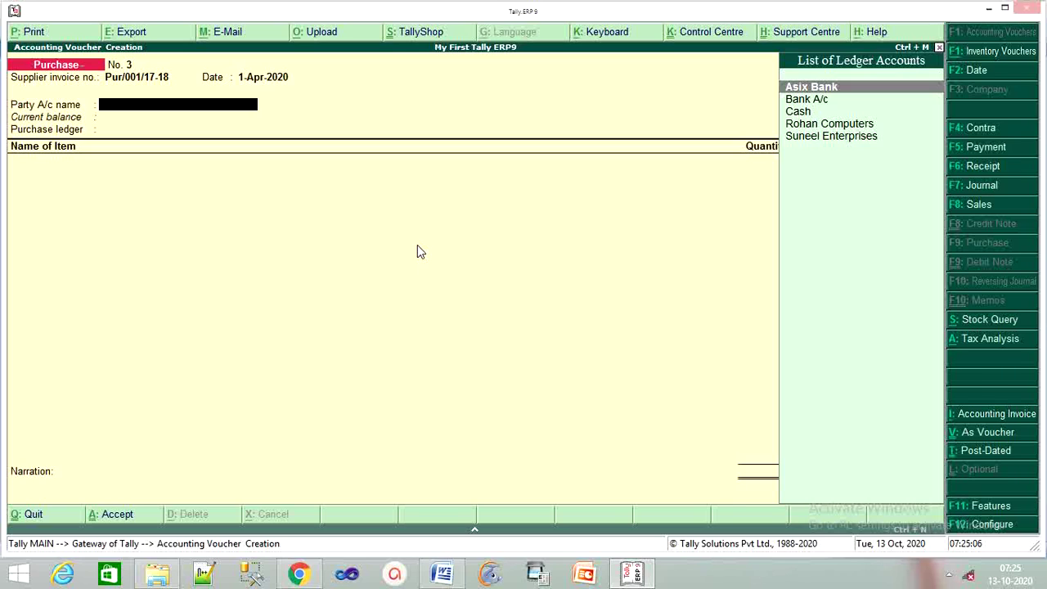
key("alt+c")
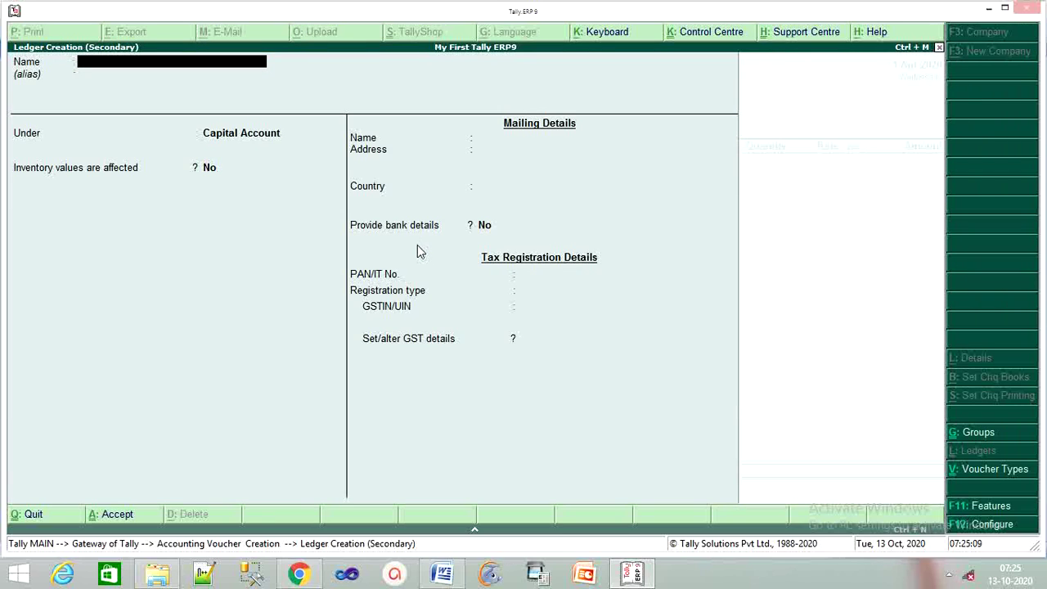
type("Ms Mehata Brother")
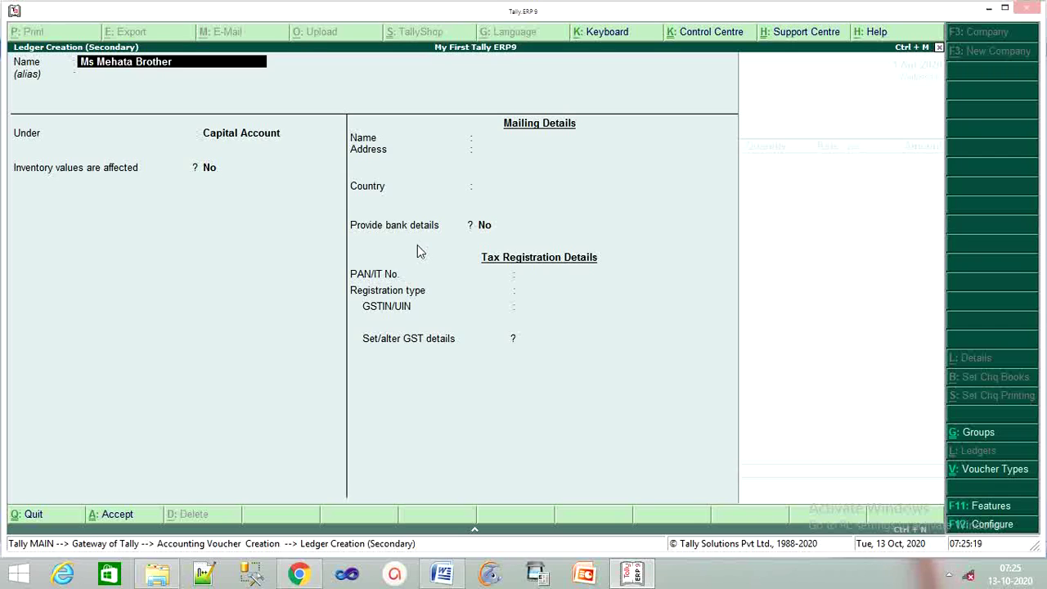
type("s")
key("Return")
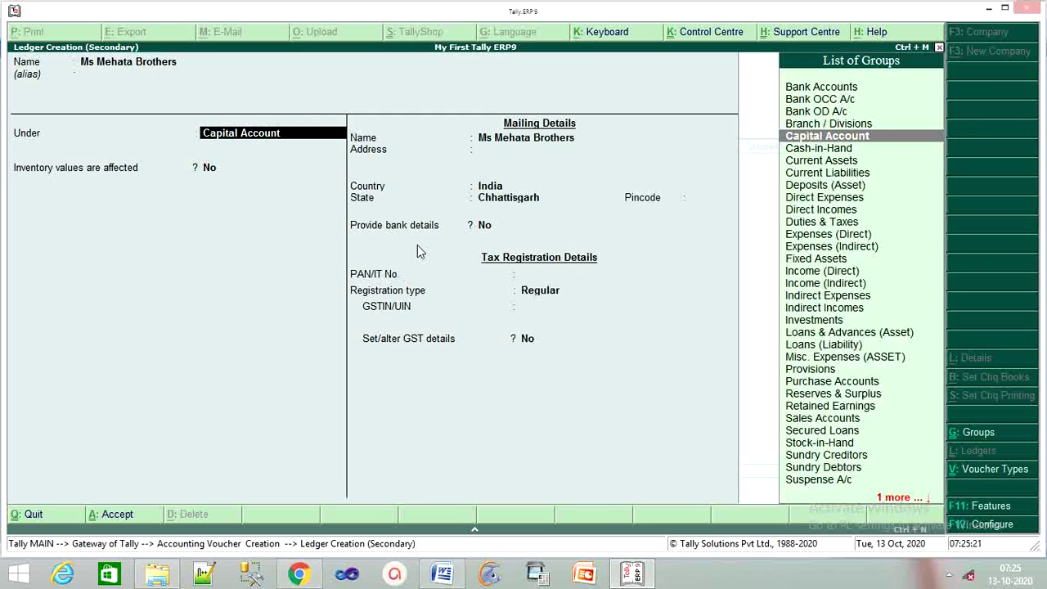
type("Sun")
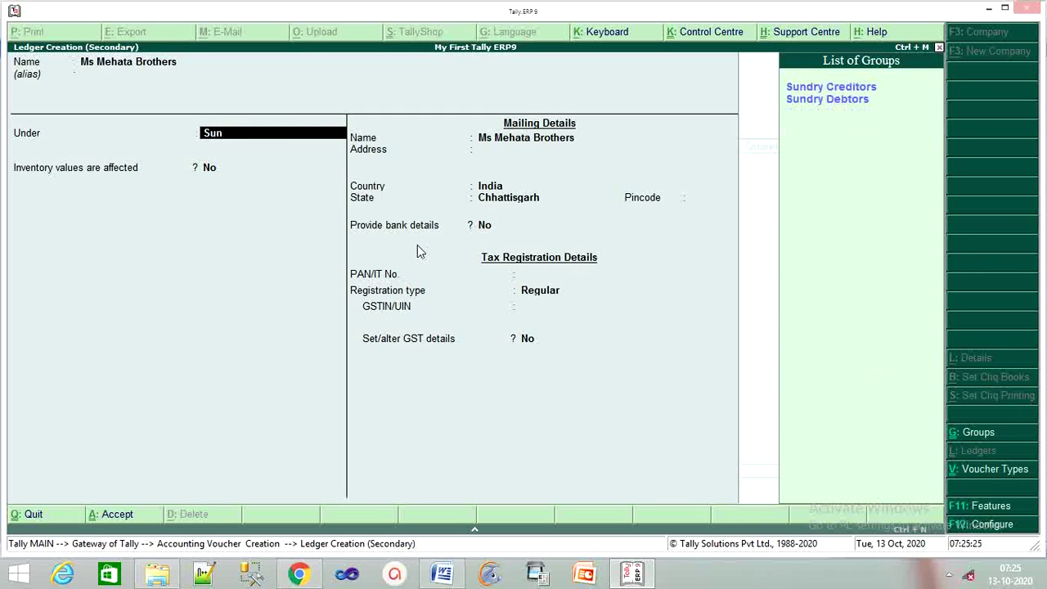
key("Return")
key("Return")
key("Return")
key("Return")
key("Return")
key("Return")
key("Return")
key("Return")
key("Return")
key("Return")
key("Return")
key("Return")
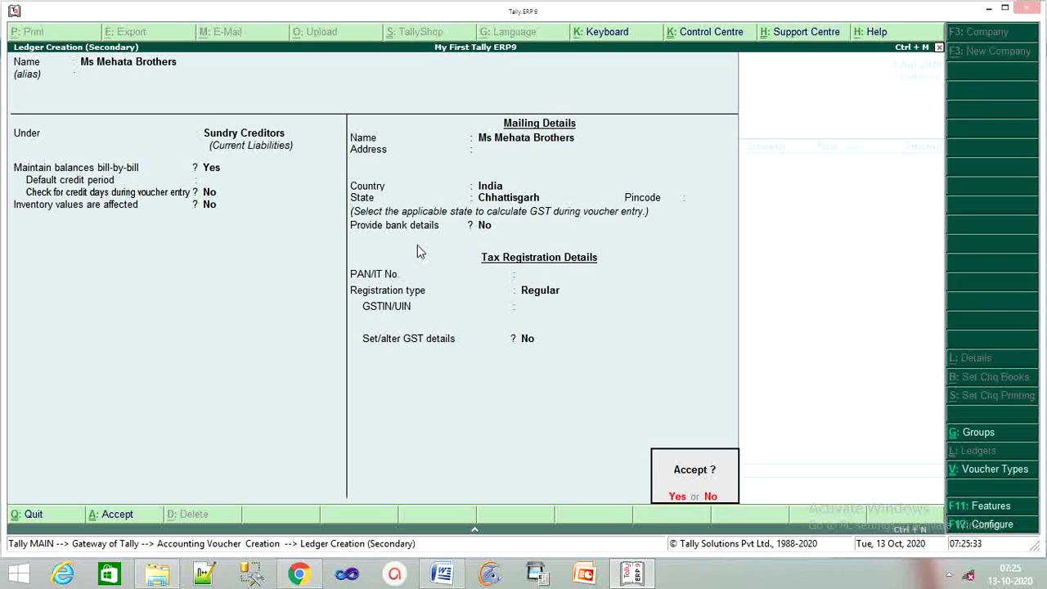
key("Return")
key("Return")
key("Return")
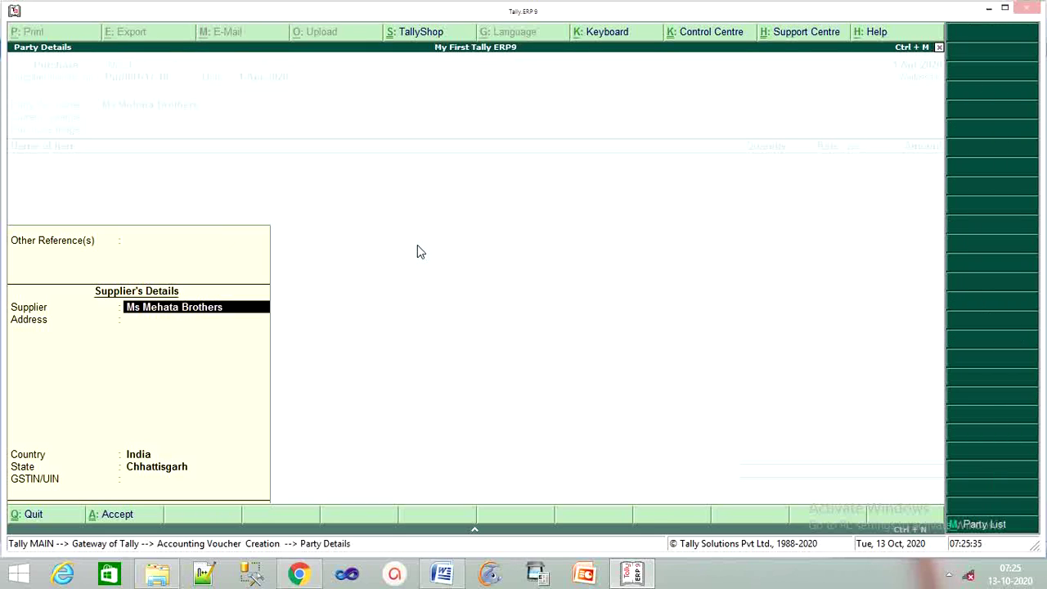
key("Return")
key("Return")
key("Return")
key("Return")
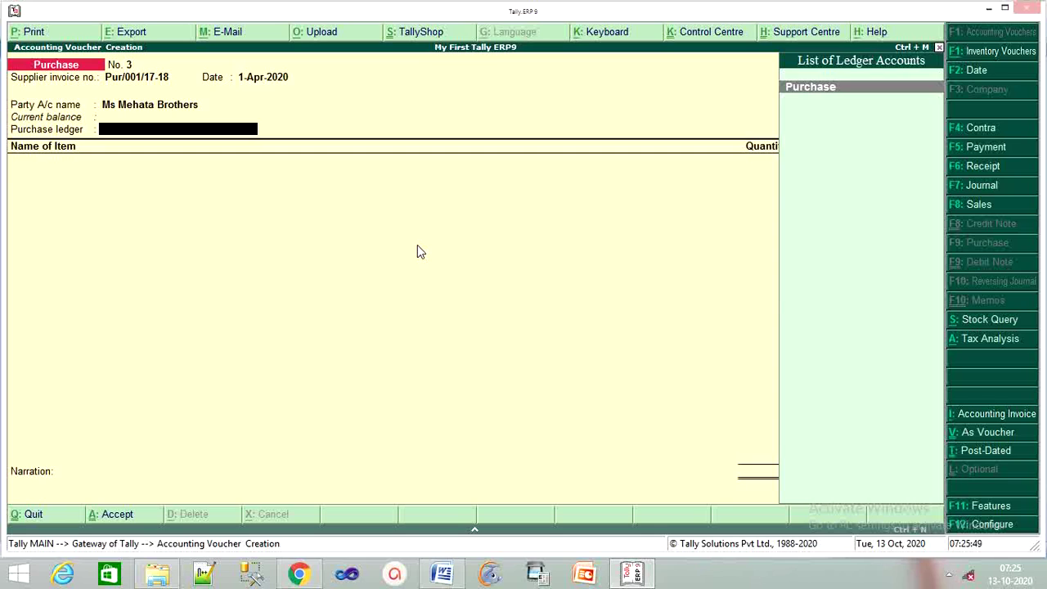
Select Purchase as the voucher's purchase ledger, abandoning the accidental new-ledger screen.
key("alt+c")
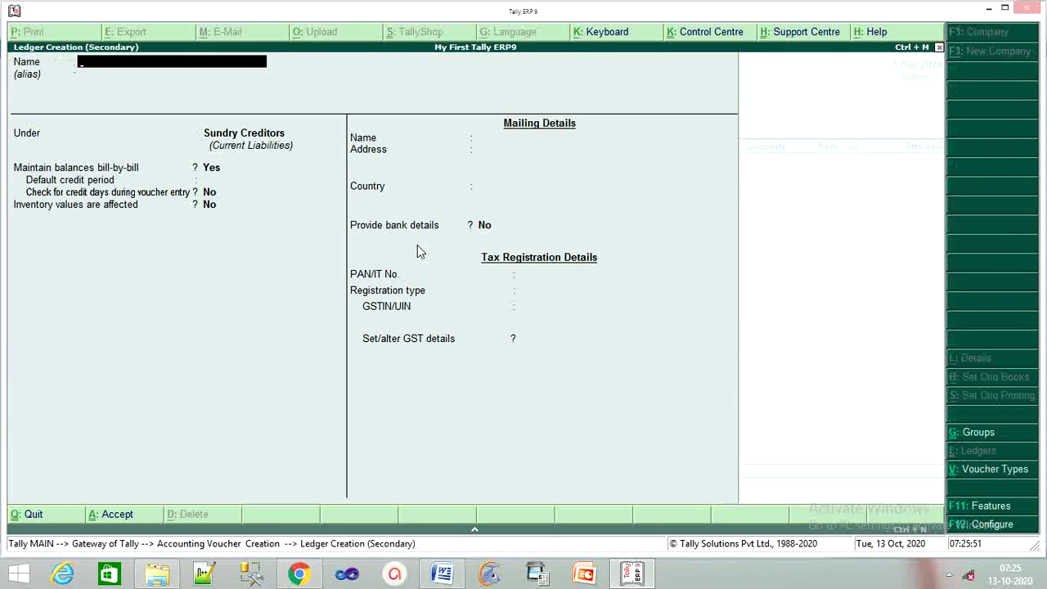
type("Purchase")
key("BackSpace")
key("BackSpace")
key("BackSpace")
key("BackSpace")
key("BackSpace")
key("BackSpace")
key("BackSpace")
key("BackSpace")
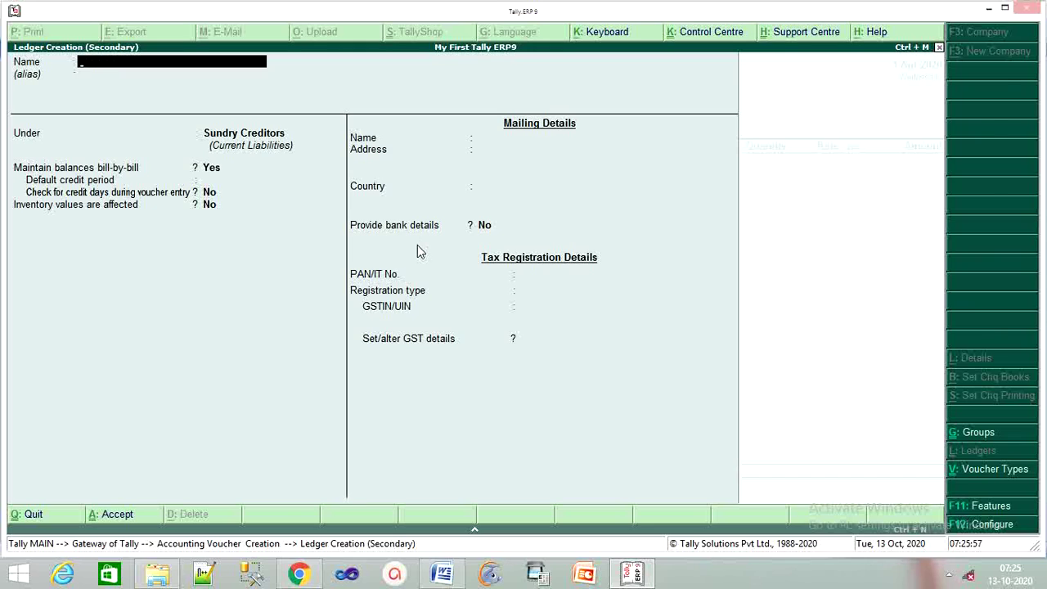
key("Escape")
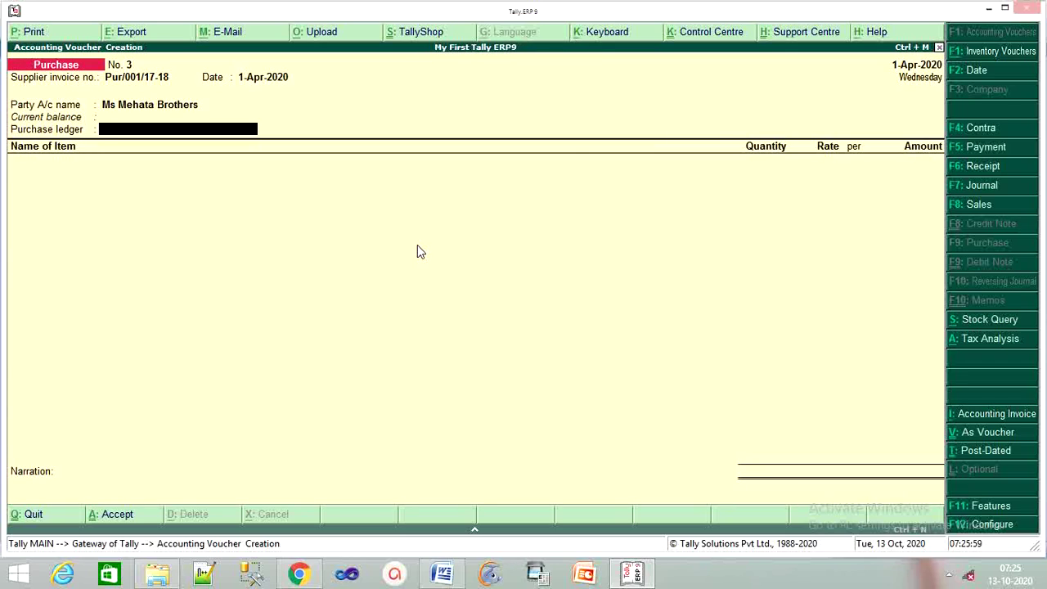
type("P")
key("Return")
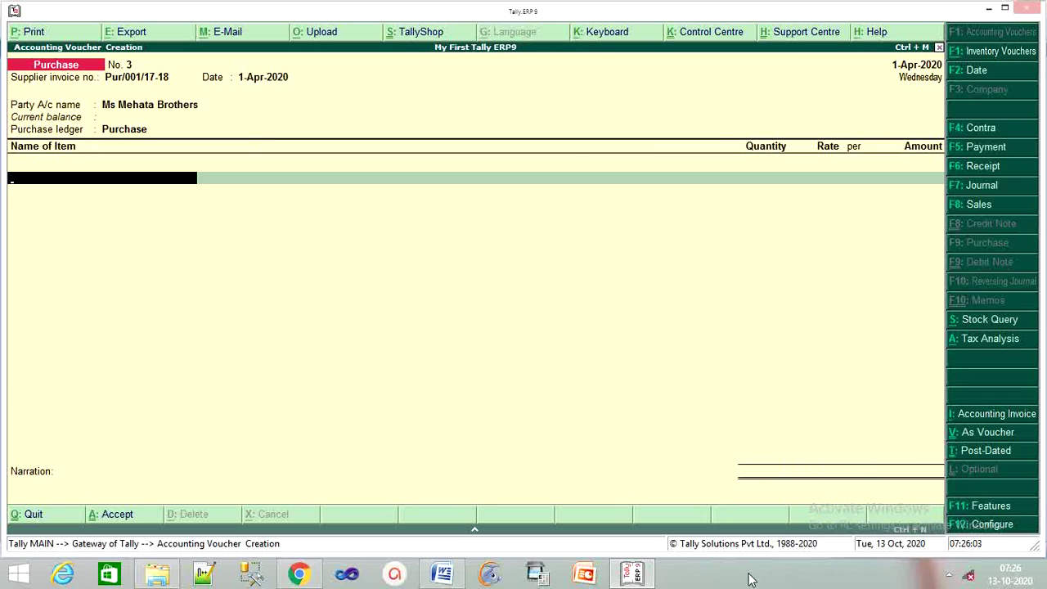
Check the invoice in the Word document, then start entering the first item name.
left_click(645, 574)
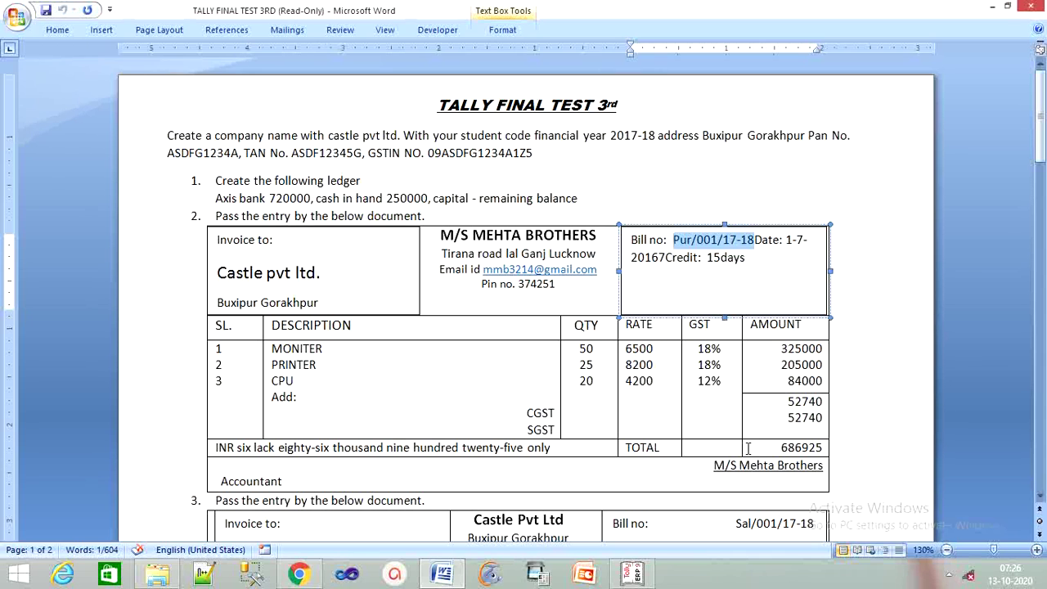
left_click(632, 574)
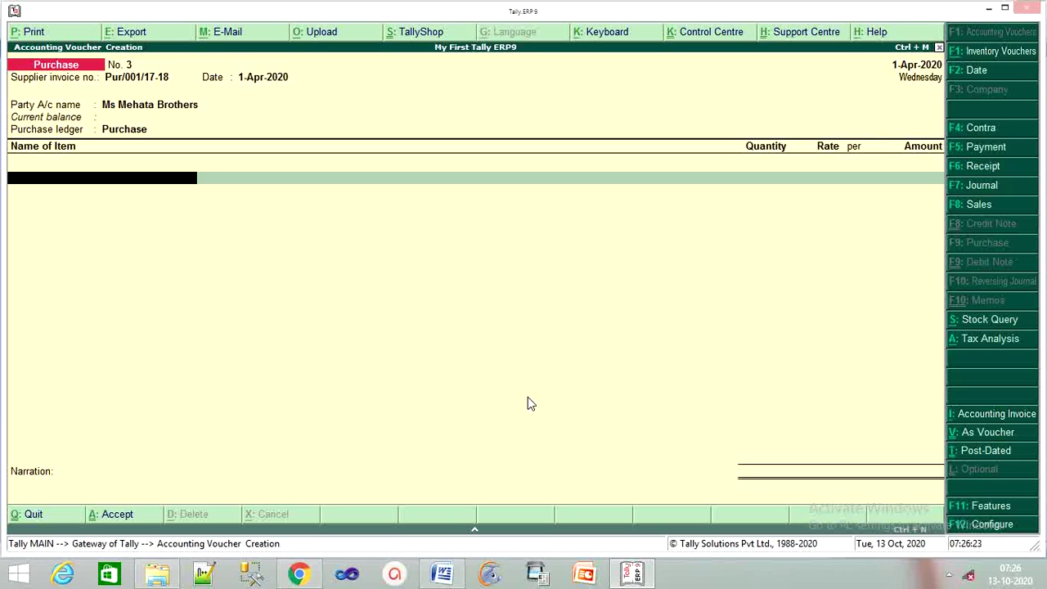
type("C")
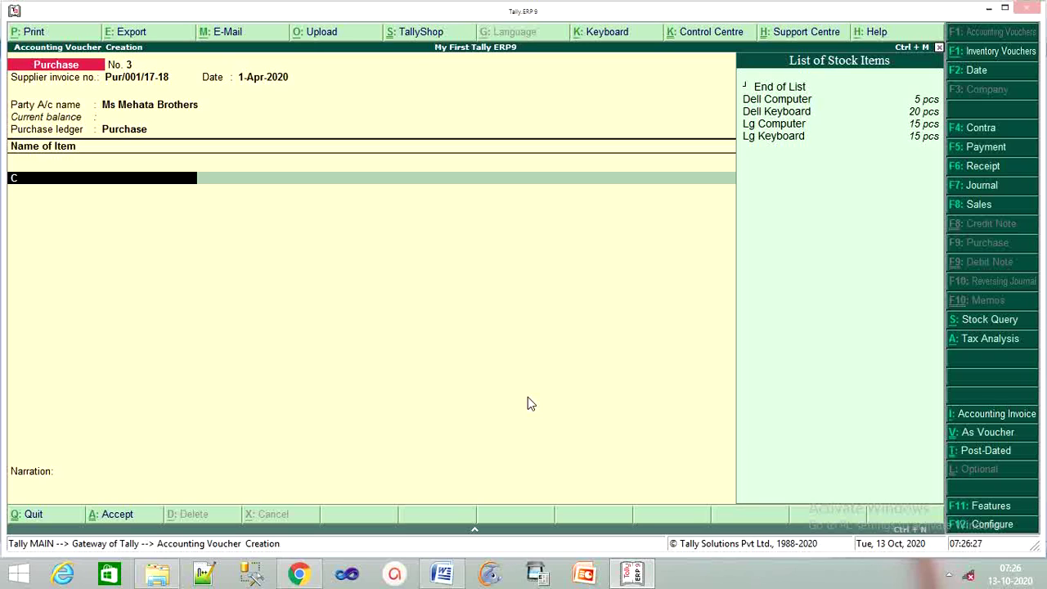
Create stock item Computer under the Computer group with unit pcs.
key("BackSpace")
key("alt+c")
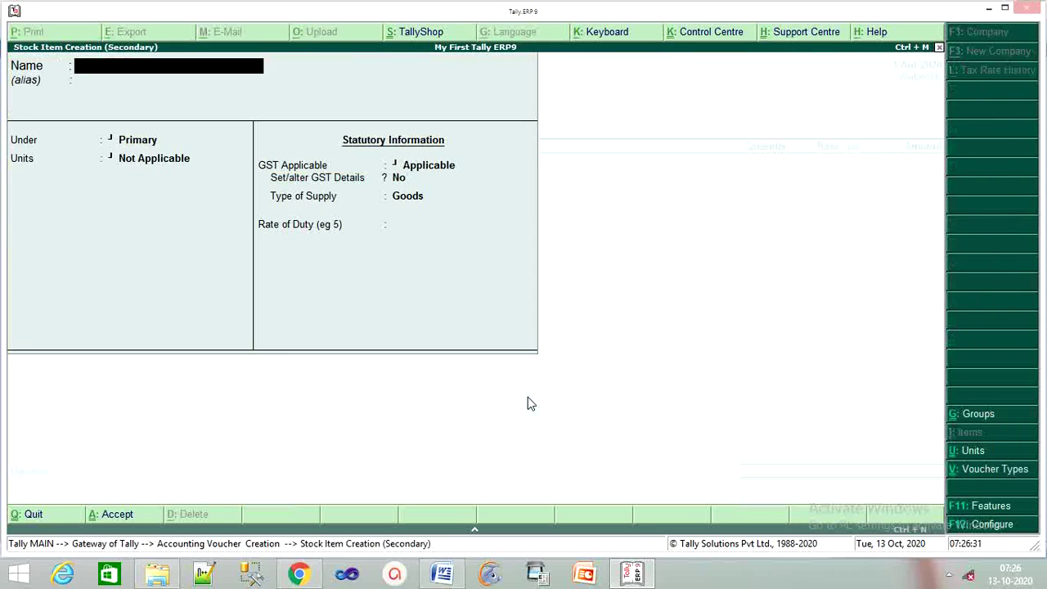
type("Computer")
key("Return")
key("Return")
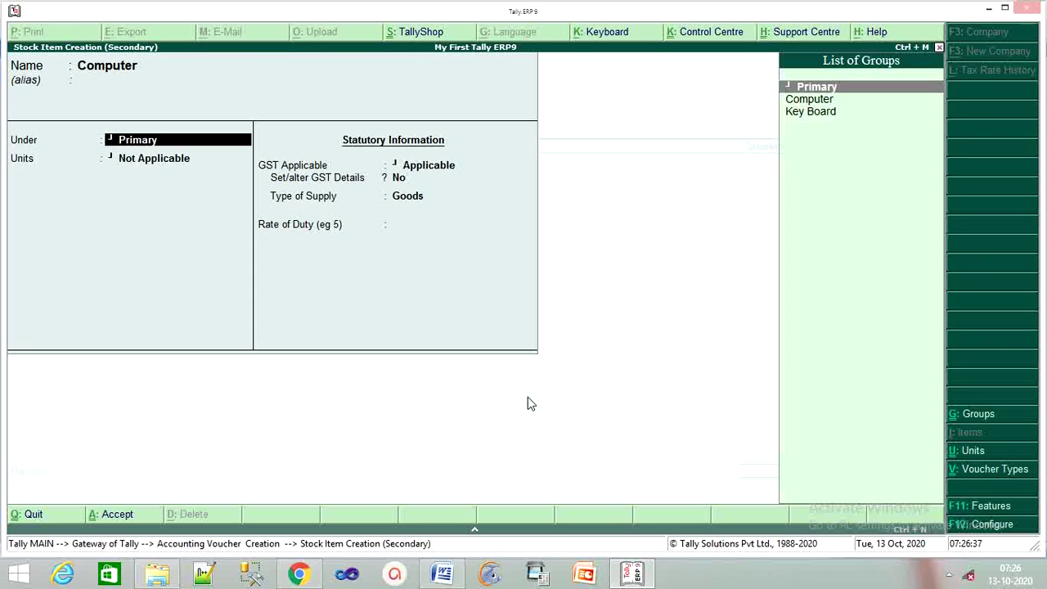
key("Down")
key("Return")
key("Down")
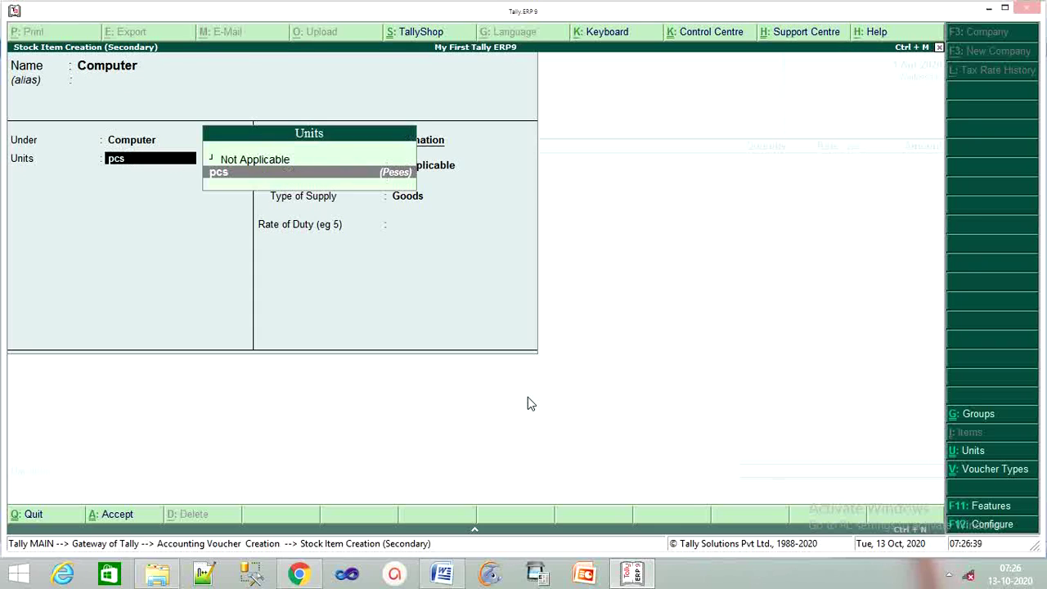
key("Return")
key("Return")
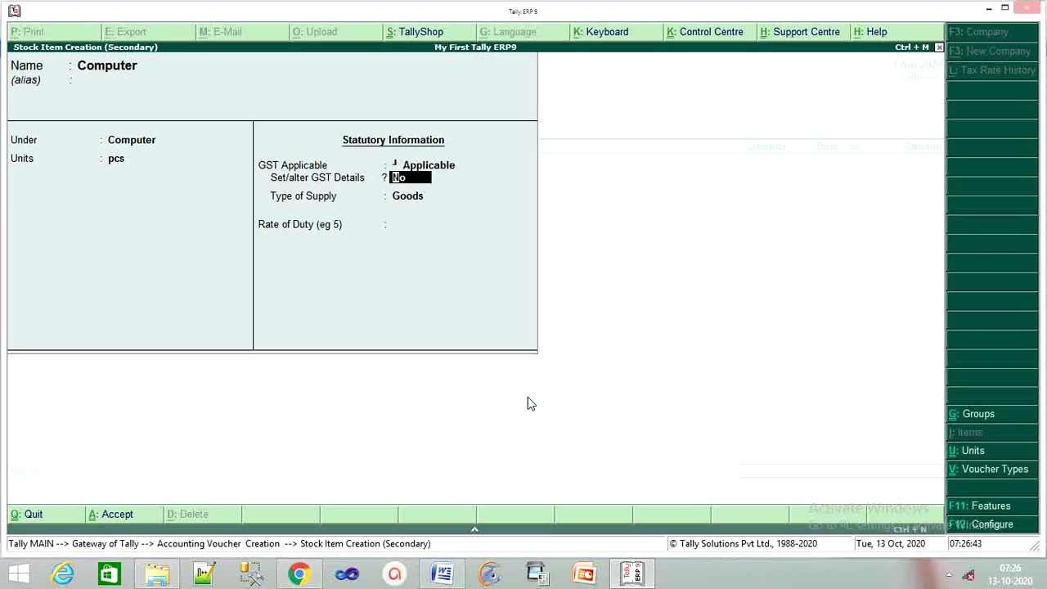
Give Computer GST details: HSN 45478, Taxable at 18% integrated tax, supply type Goods.
type("y")
key("Return")
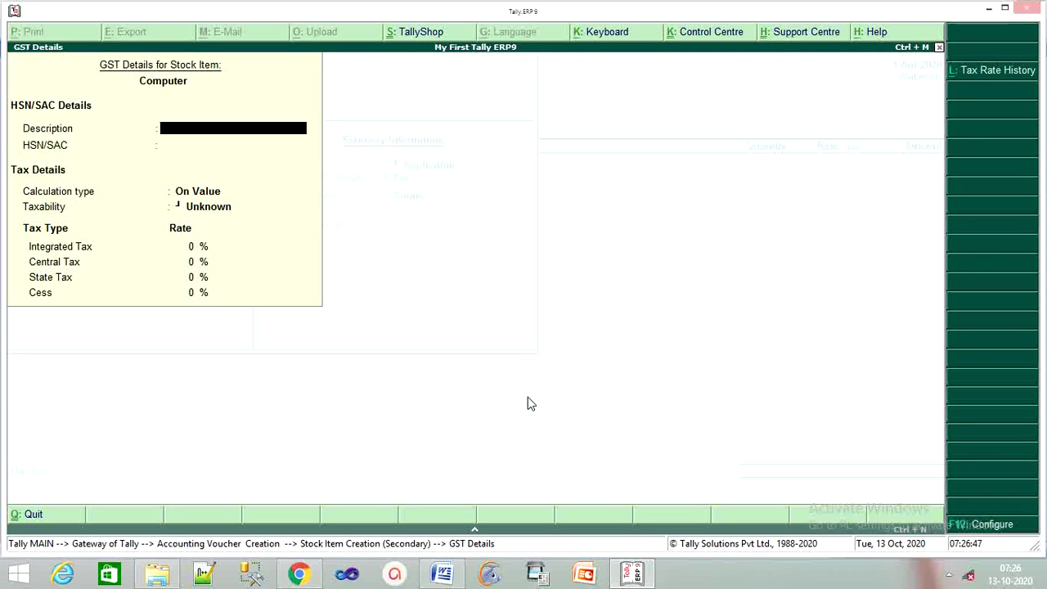
type("Com")
type("puter")
key("Return")
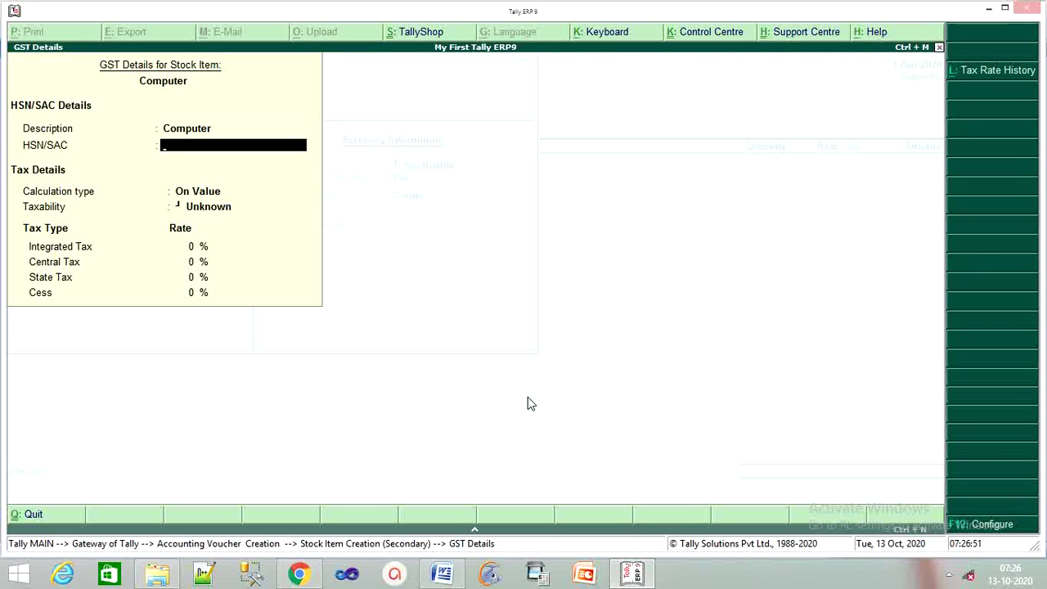
type("45478")
key("Return")
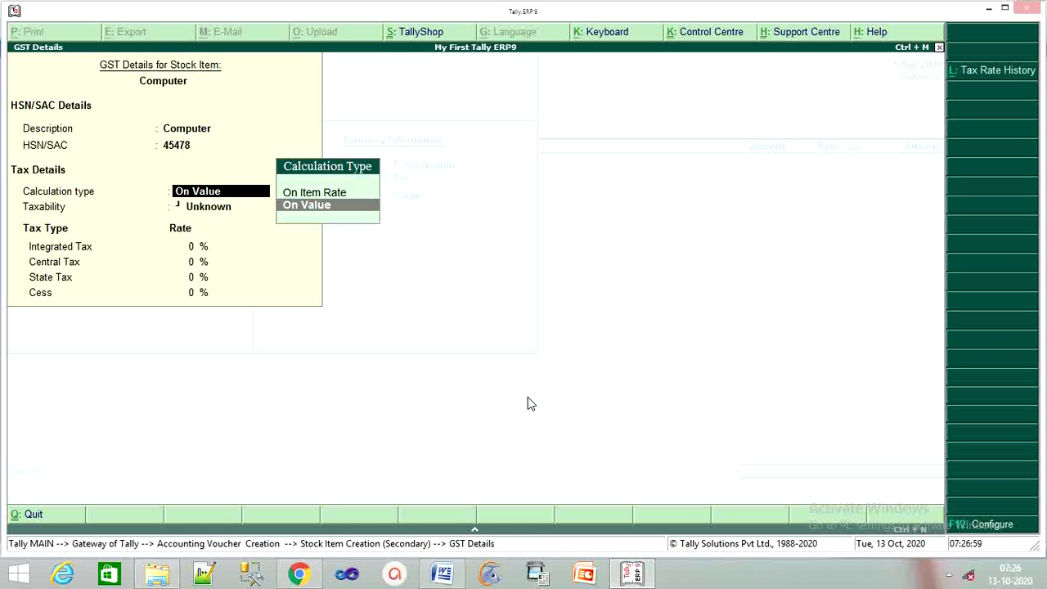
key("Return")
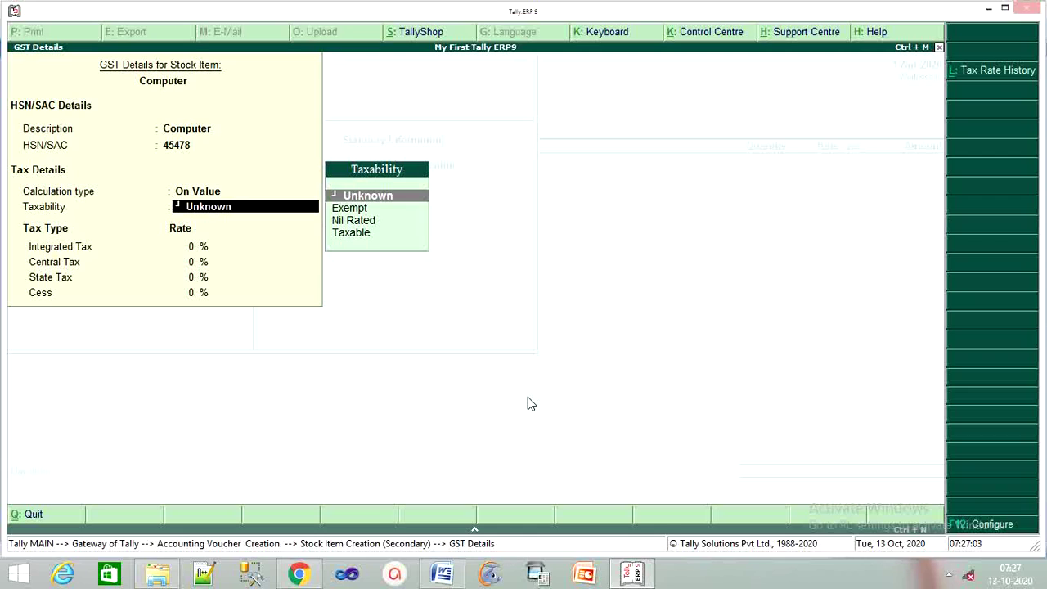
key("Down")
key("Down")
key("Down")
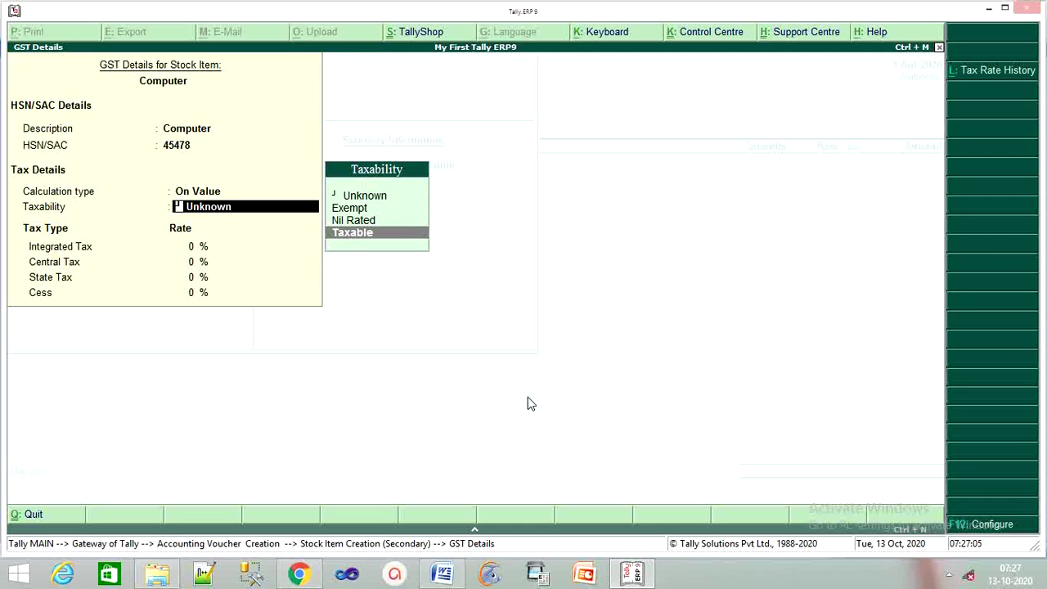
key("Return")
type("18")
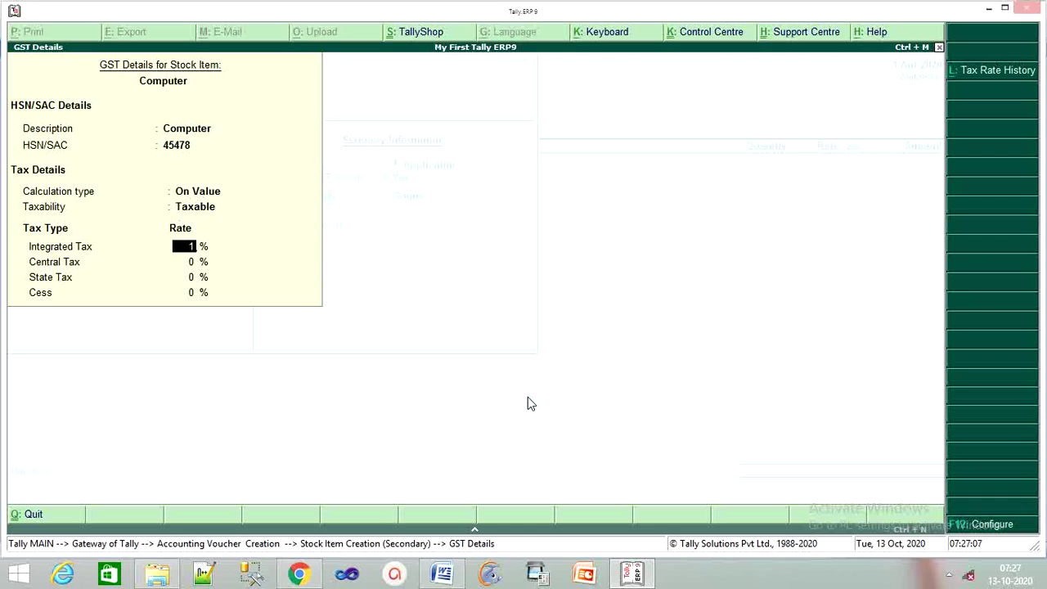
key("Return")
key("Return")
key("Return")
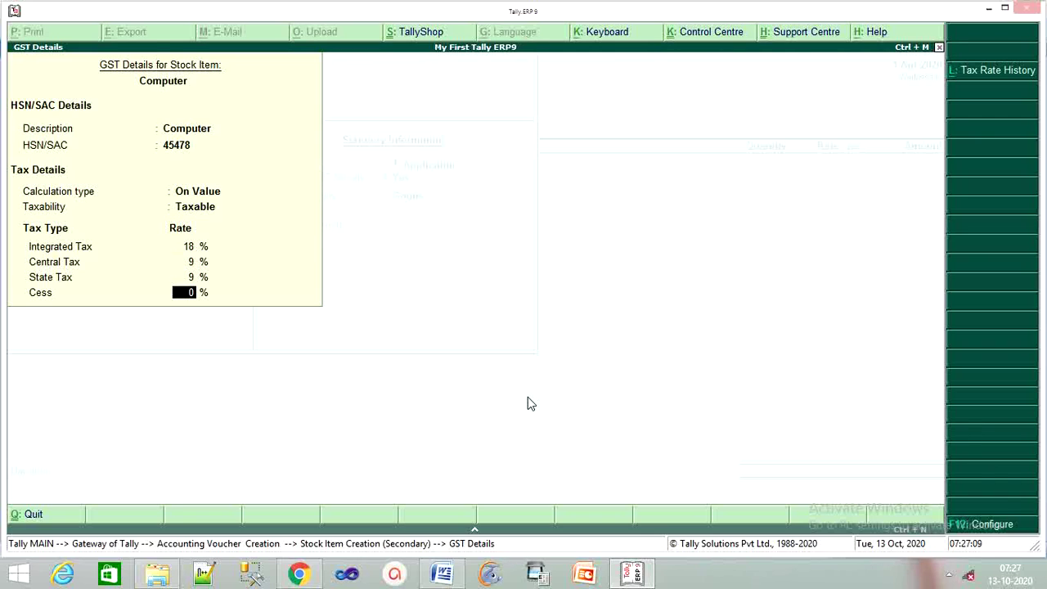
key("Return")
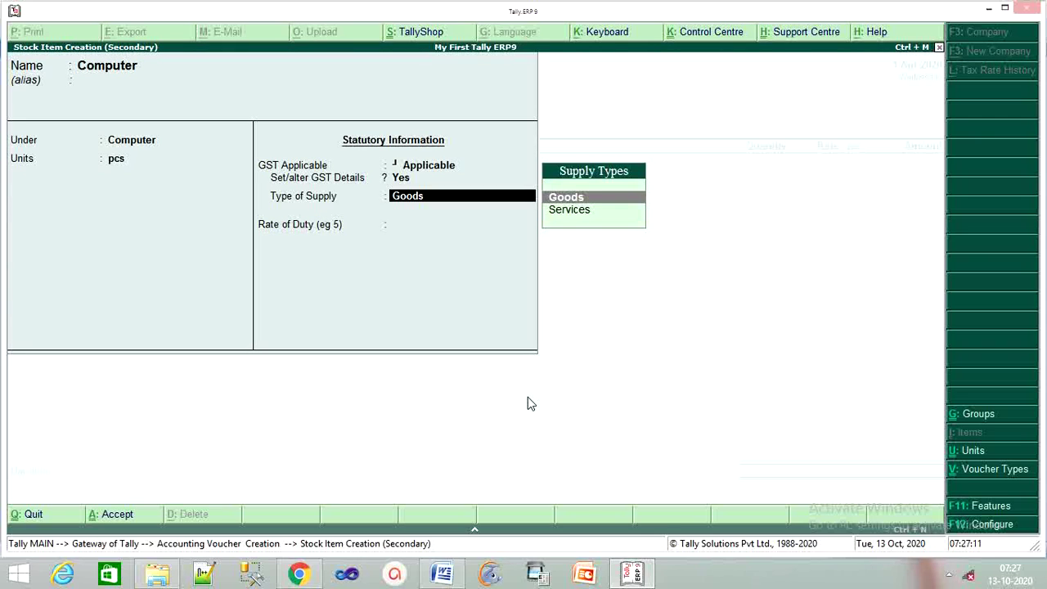
key("Return")
key("Return")
key("Return")
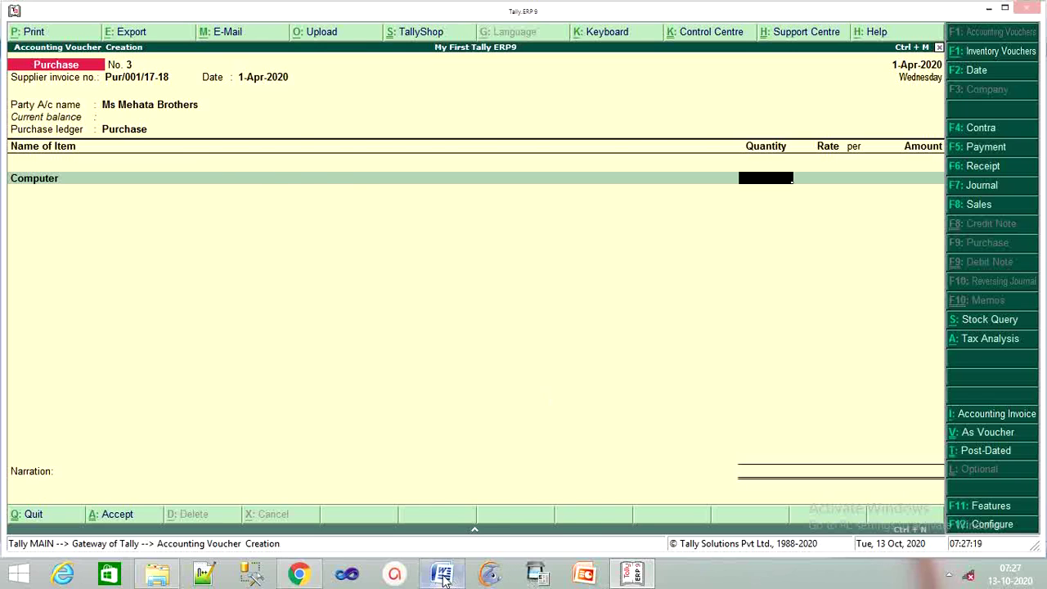
Enter 50 pcs of Computer at 6,500 (3,25,000), checking the Word invoice.
left_click(442, 575)
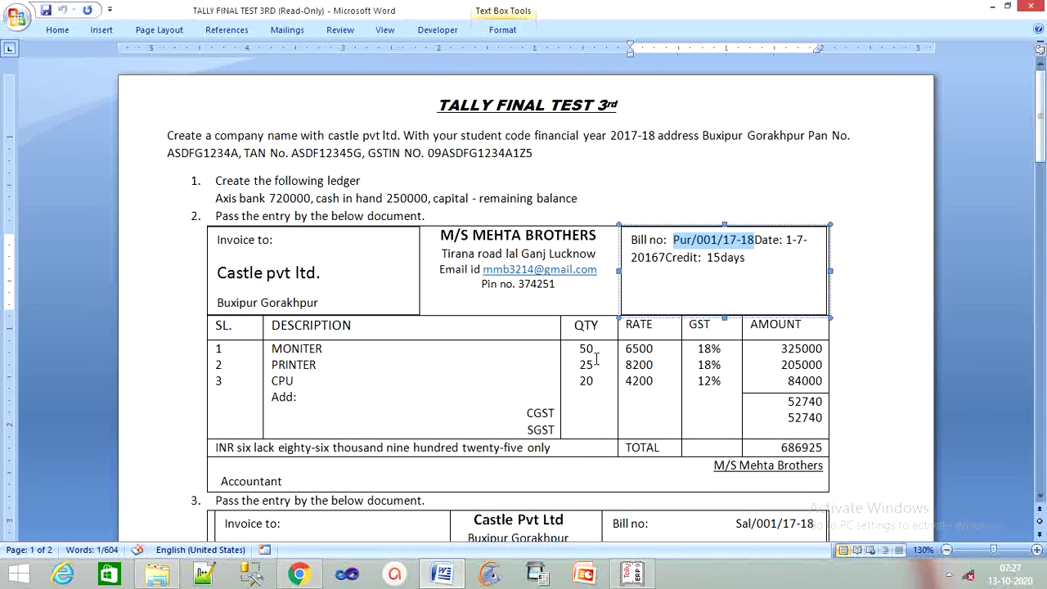
left_click(632, 575)
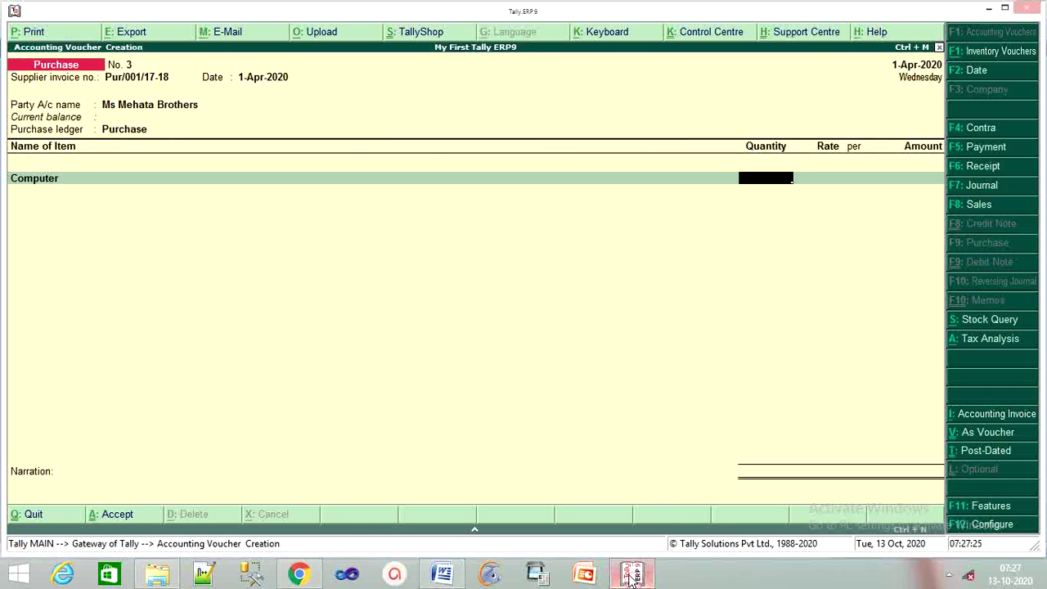
type("50")
key("Return")
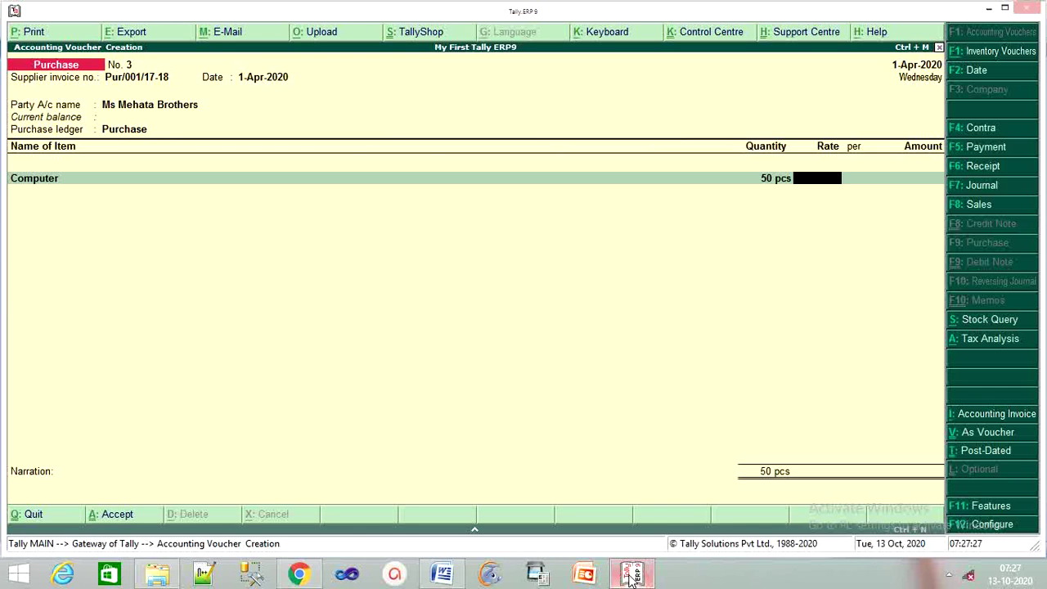
type("6500")
key("Return")
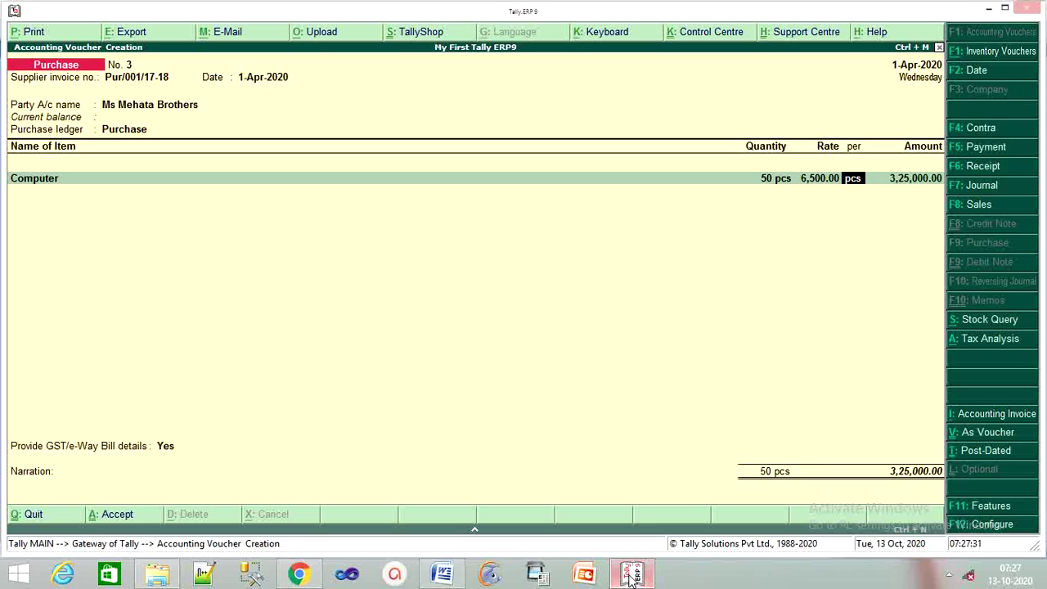
key("Return")
key("Return")
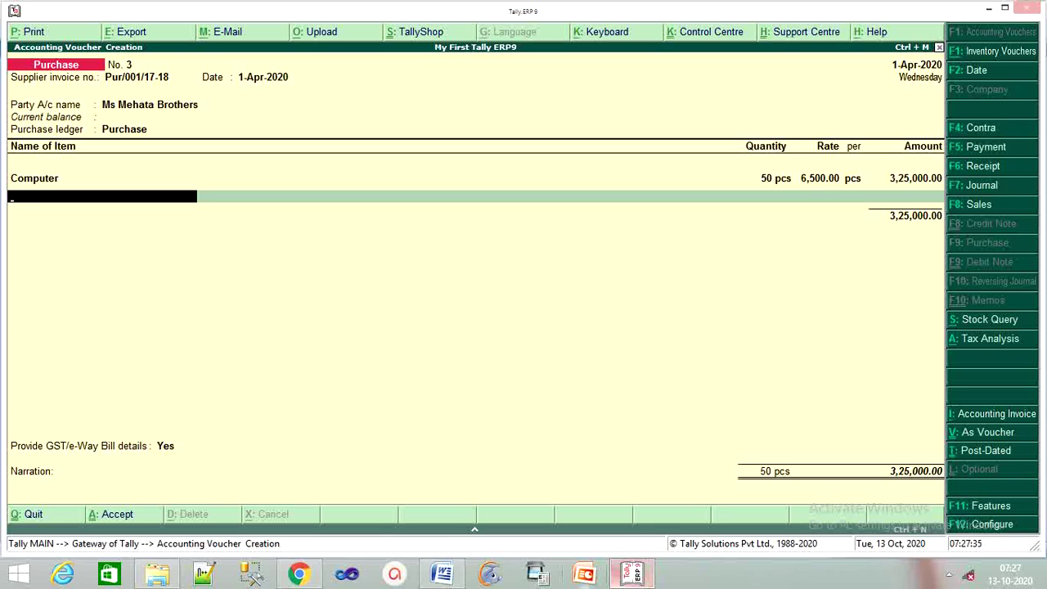
left_click(437, 577)
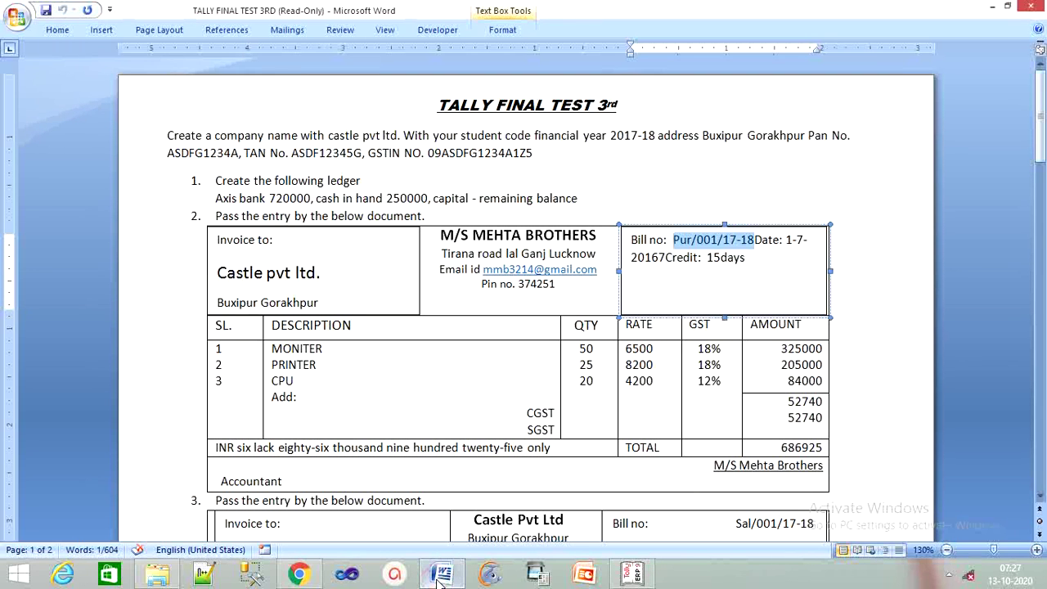
left_click(632, 575)
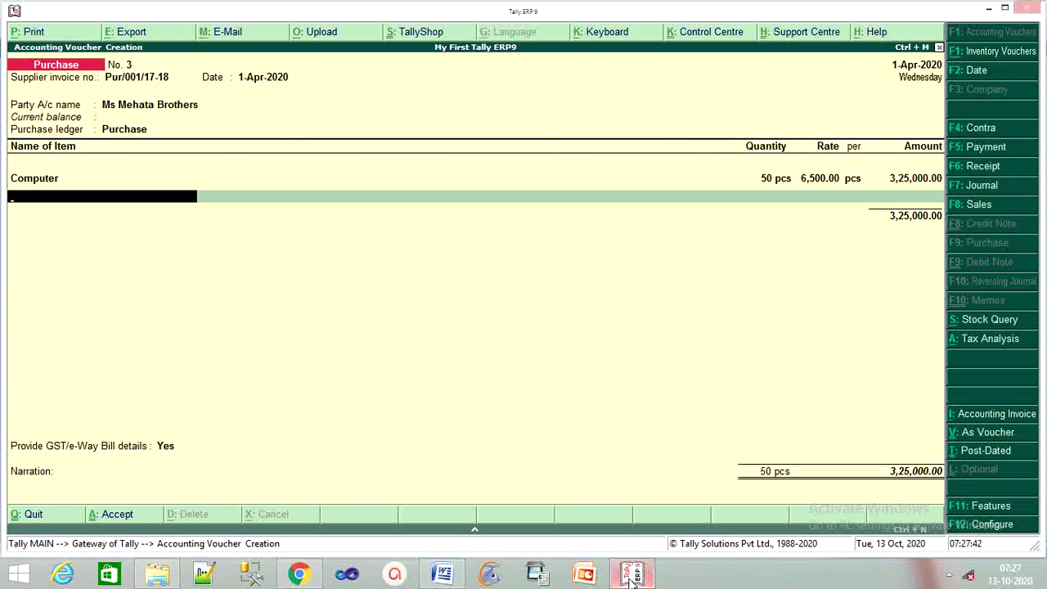
Create stock item Printer in a new Printer stock group with unit pcs.
key("alt+c")
type("Printer")
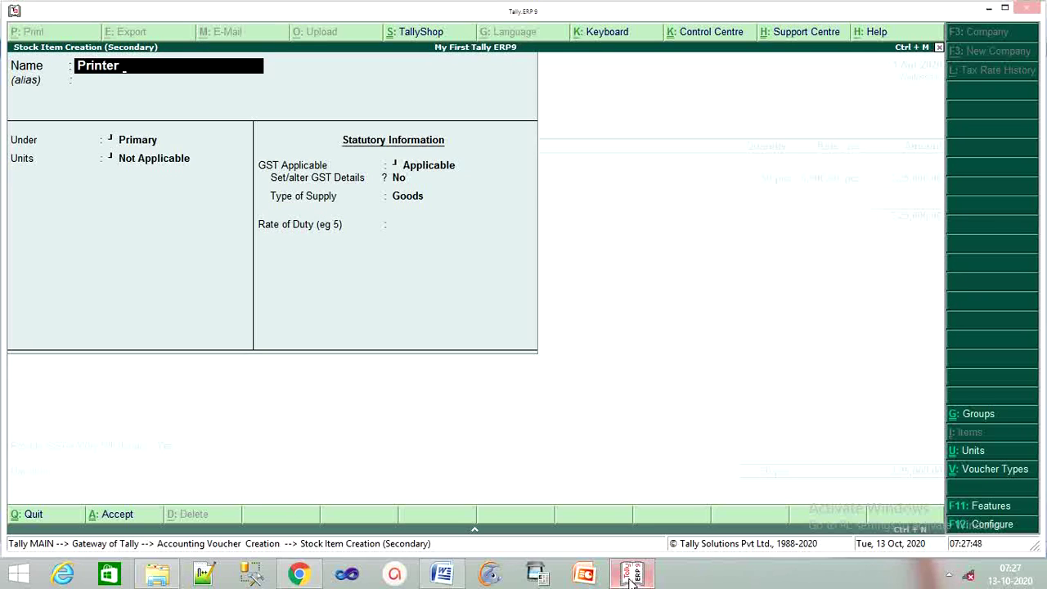
key("Return")
key("Return")
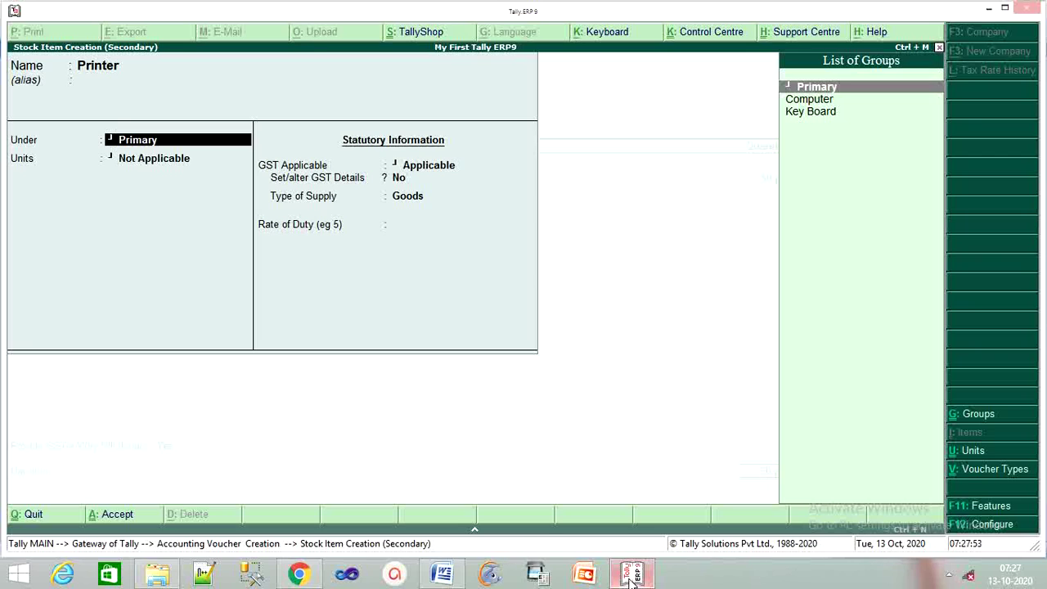
key("alt+c")
type("Pr")
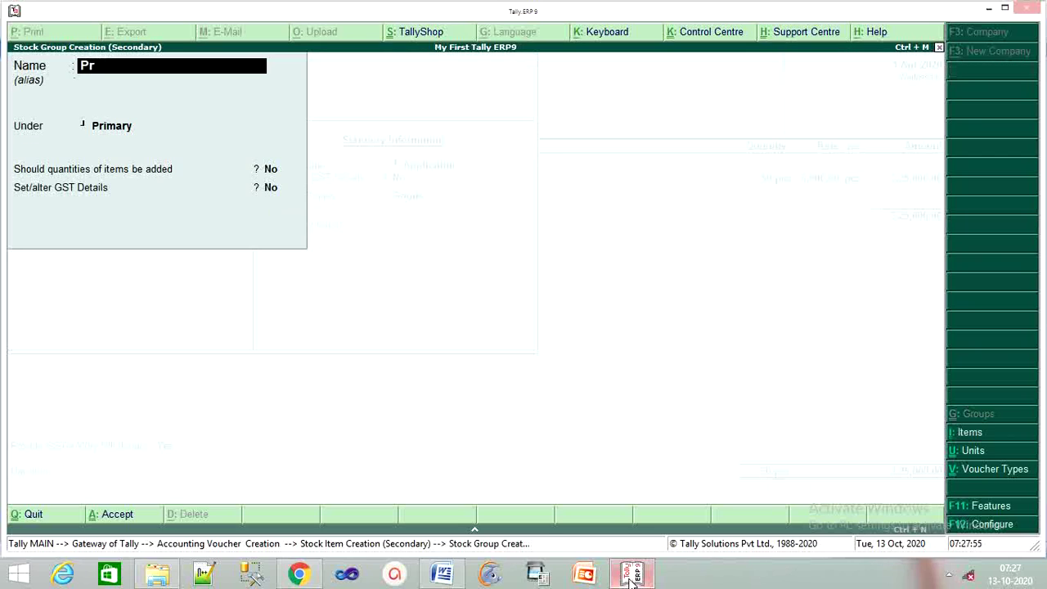
type("inter")
key("Return")
key("Return")
key("Return")
key("Return")
key("Return")
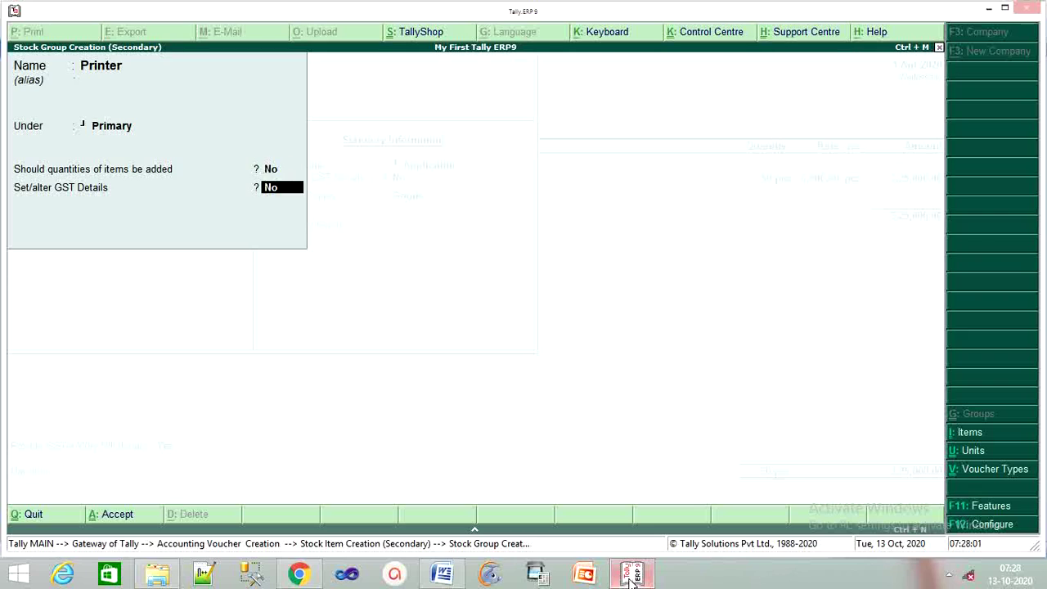
key("Return")
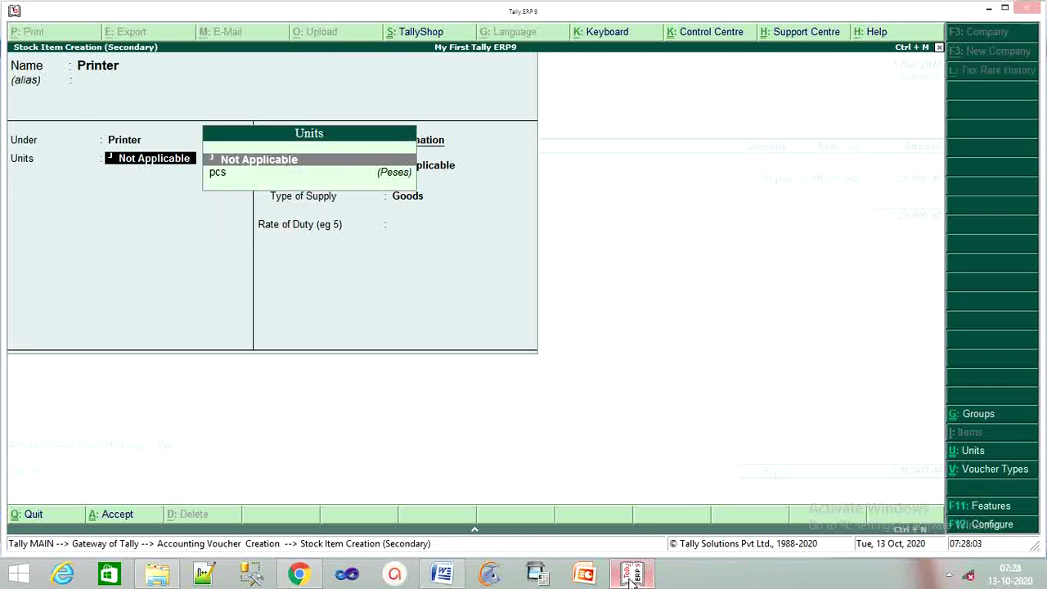
key("Down")
key("Return")
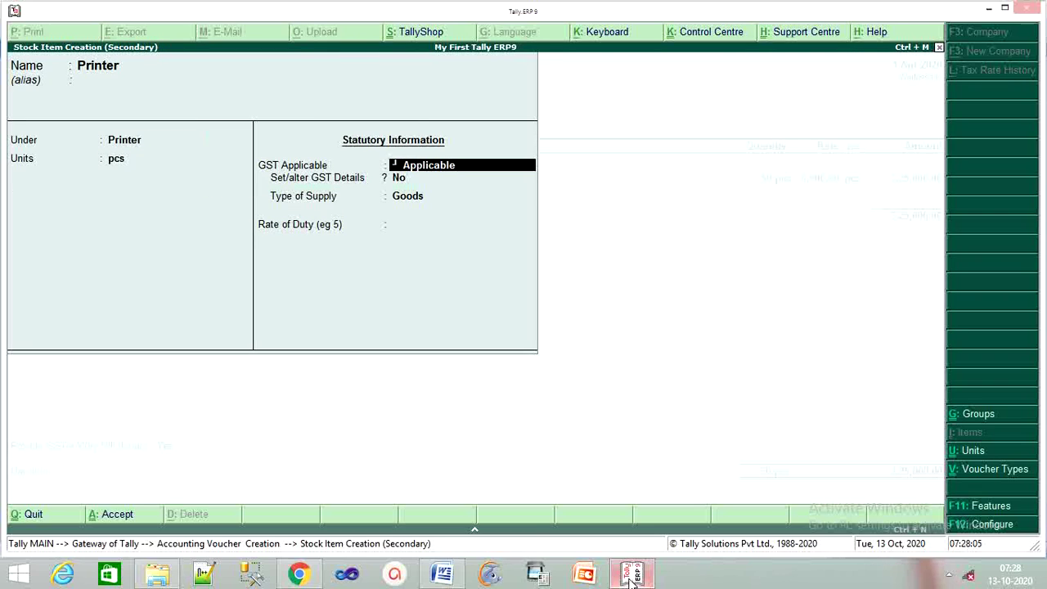
Set Printer's GST to Taxable at 18% integrated tax, supply type Goods.
key("Return")
type("y")
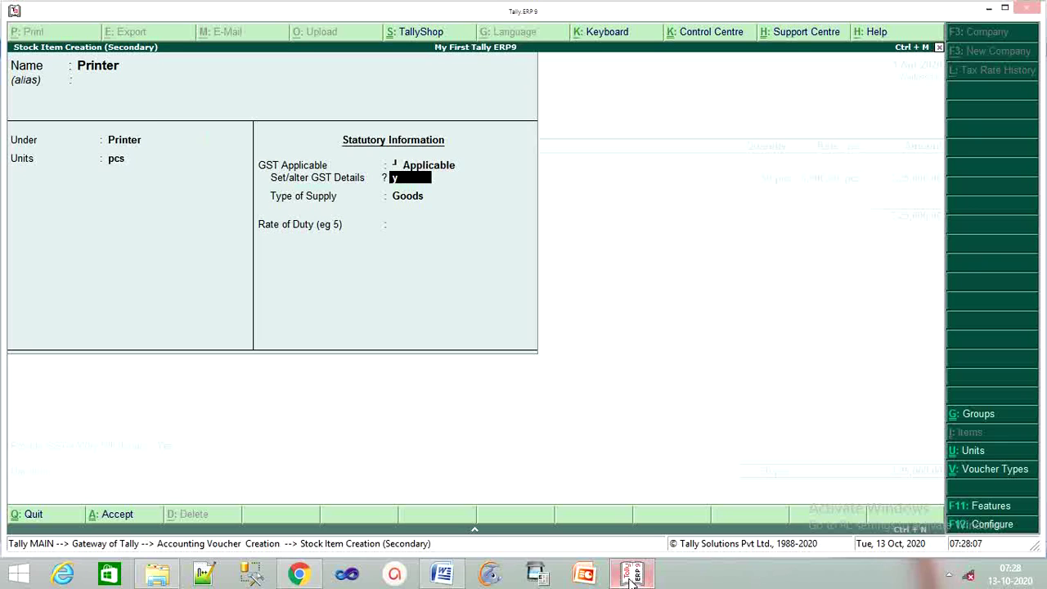
key("Return")
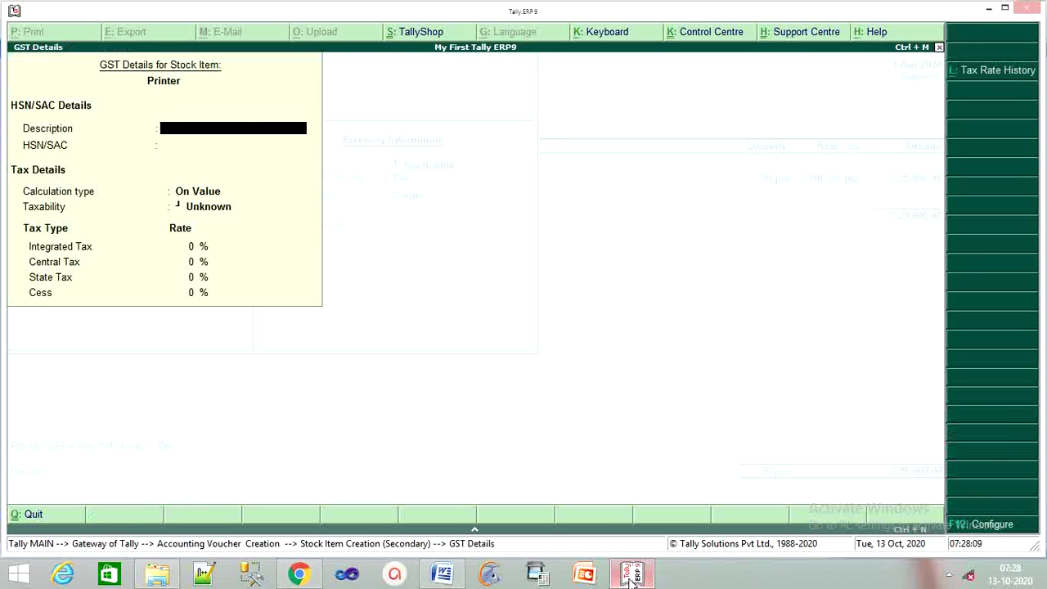
type("Printer")
key("Return")
key("Return")
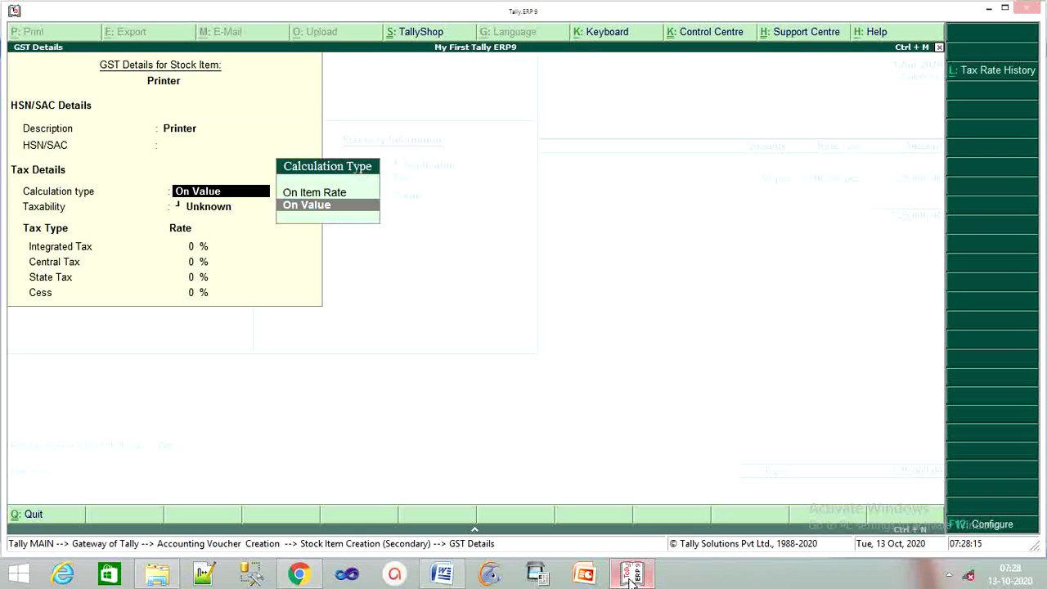
key("Return")
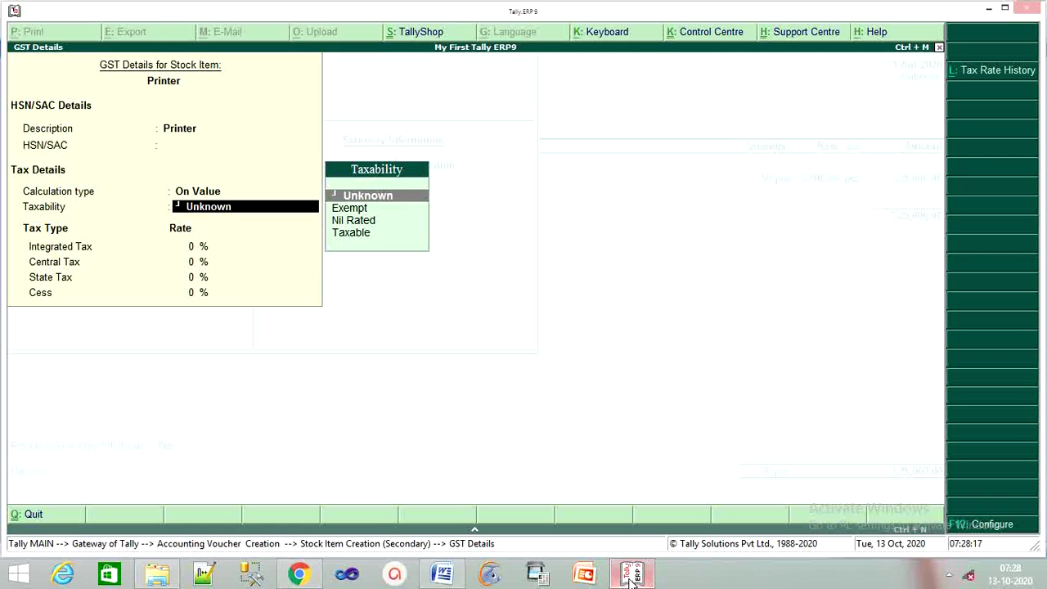
key("Down")
key("Down")
key("Down")
key("Return")
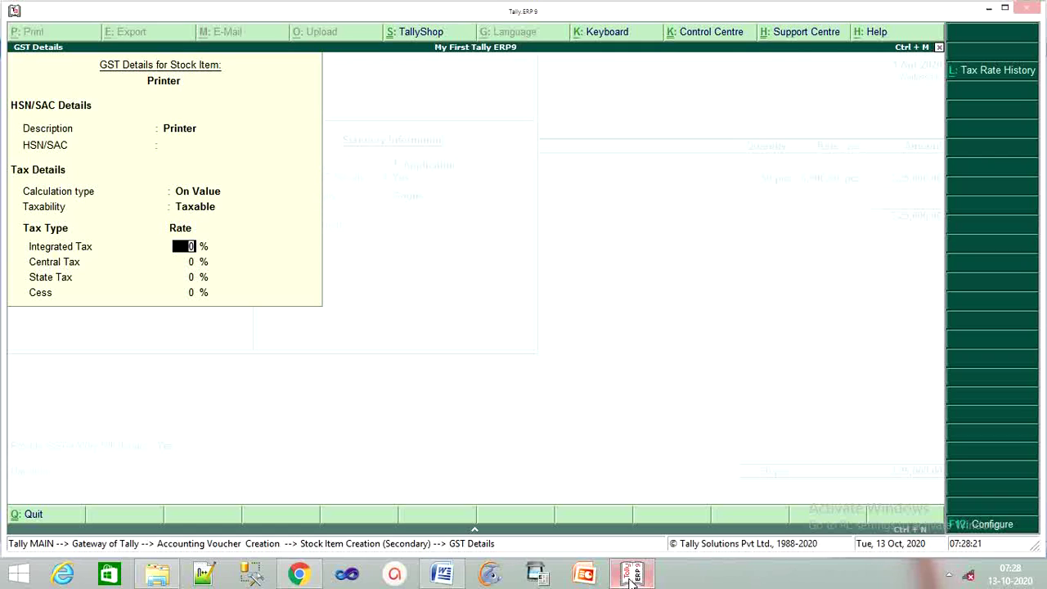
type("18")
key("Return")
key("Return")
key("Return")
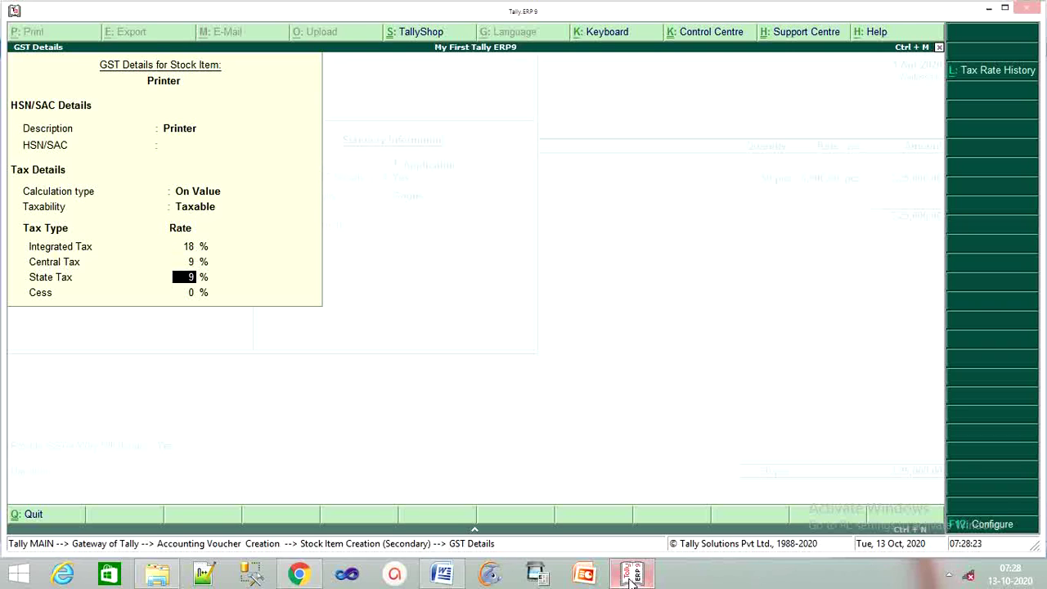
key("Return")
key("Return")
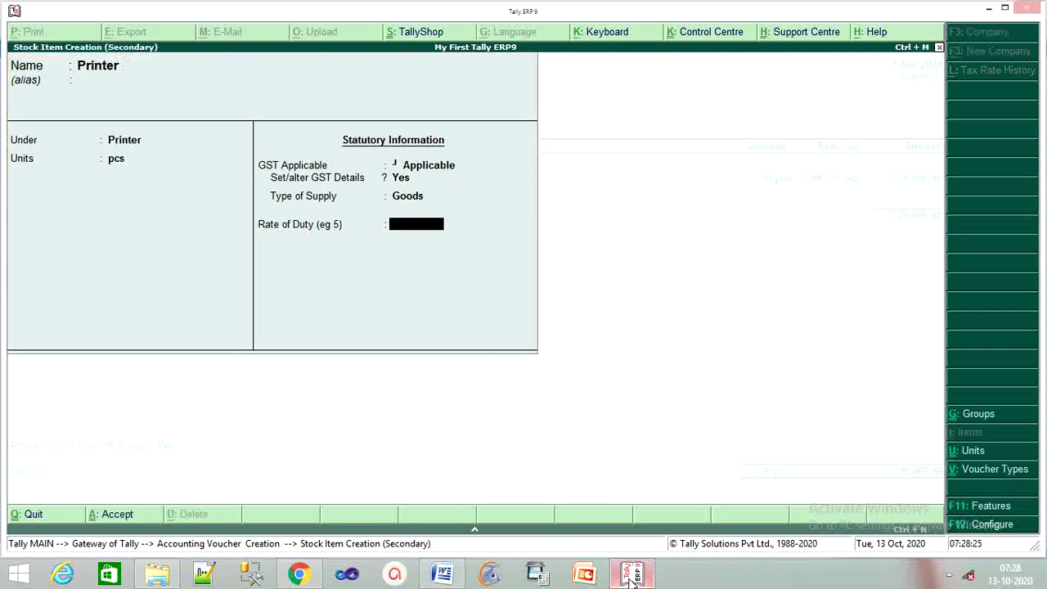
key("Return")
key("Return")
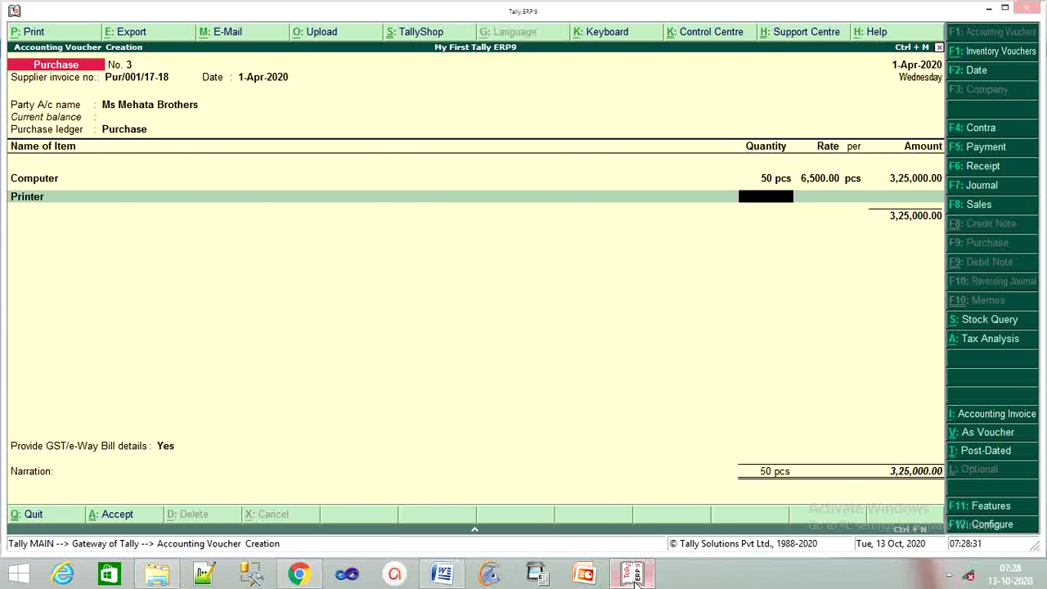
Enter 25 pcs of Printer at 8,200 after checking the Word invoice.
left_click(638, 576)
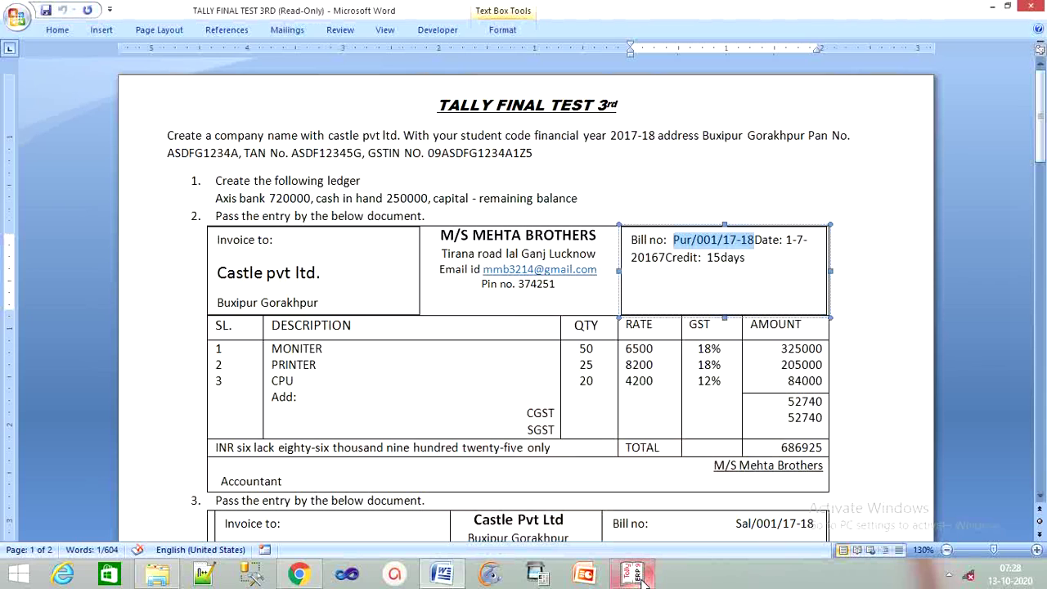
left_click(638, 576)
type("25")
key("Return")
type("8200")
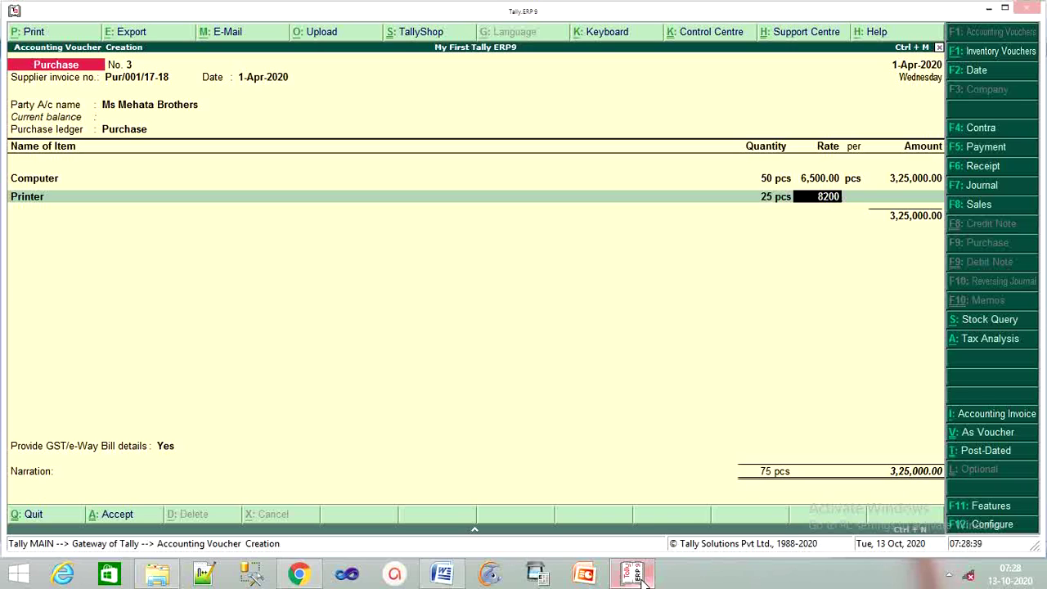
key("Return")
key("Return")
key("Return")
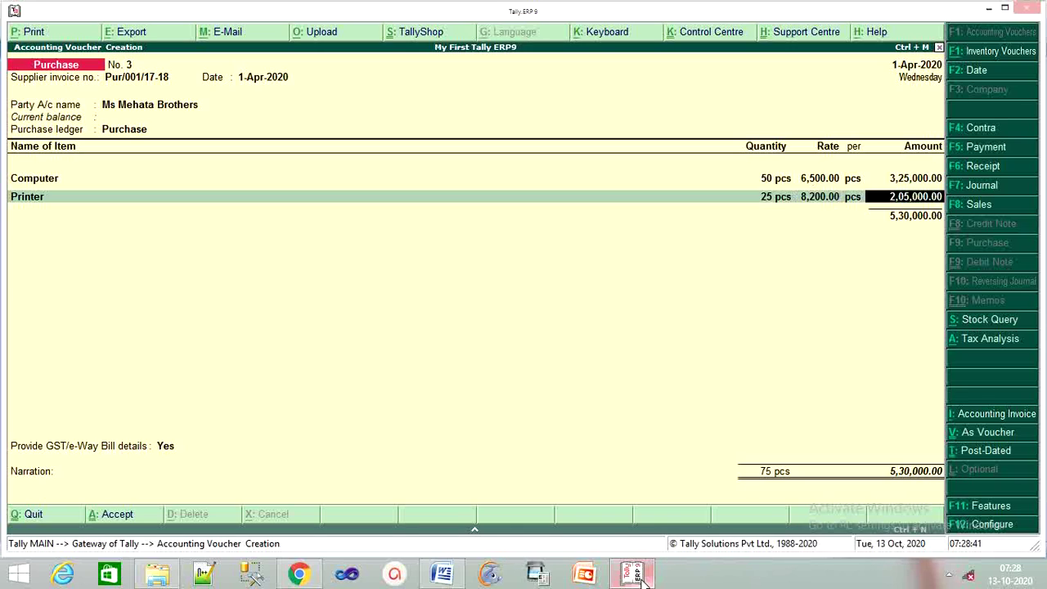
key("Return")
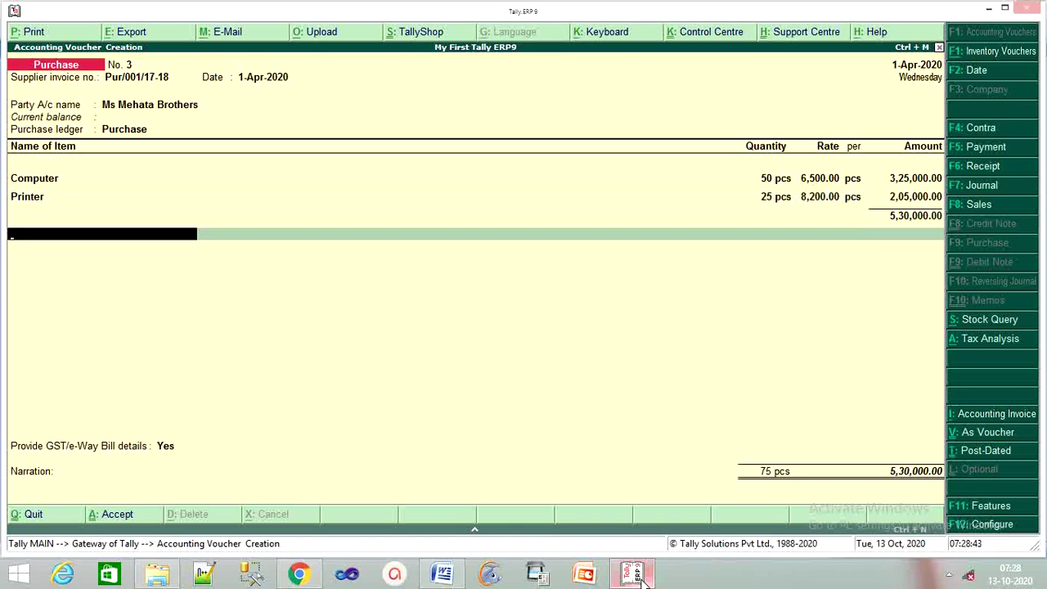
key("BackSpace")
key("Return")
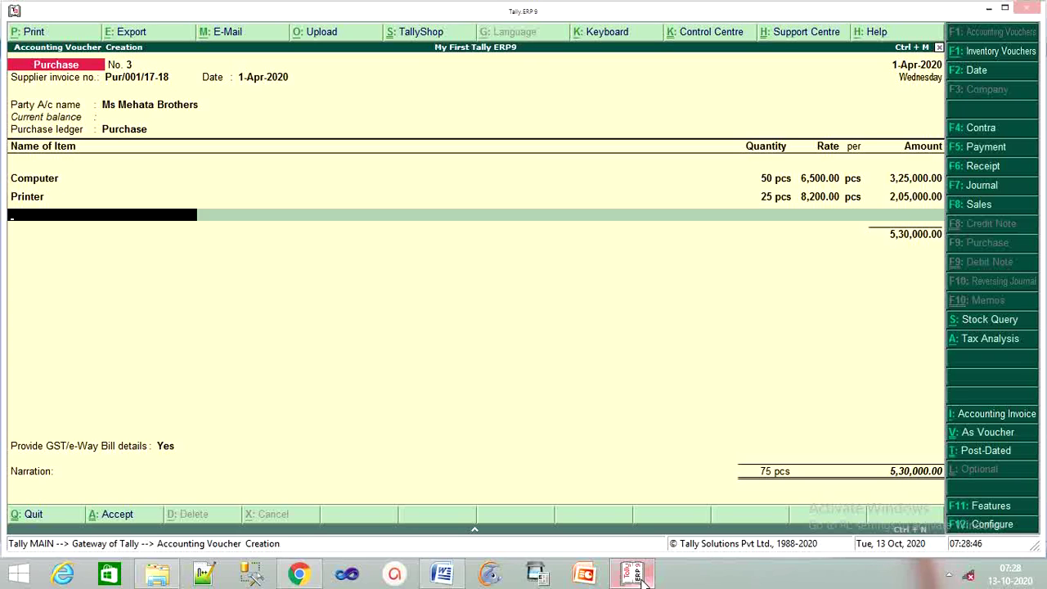
Create stock item Cpu under the Computer group with unit pcs.
key("alt+c")
type("C")
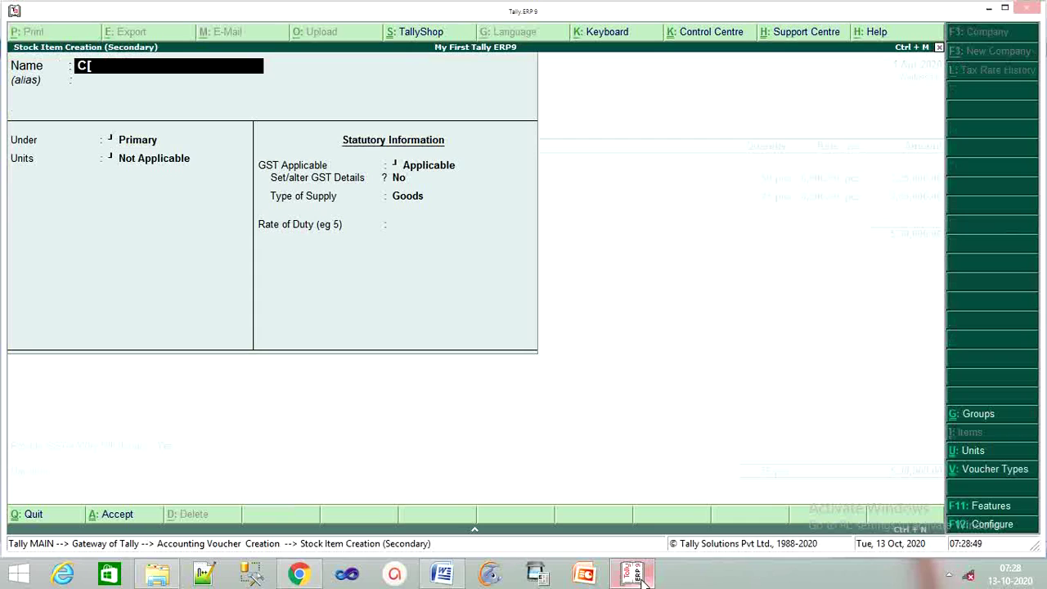
type("pu")
key("Return")
key("Return")
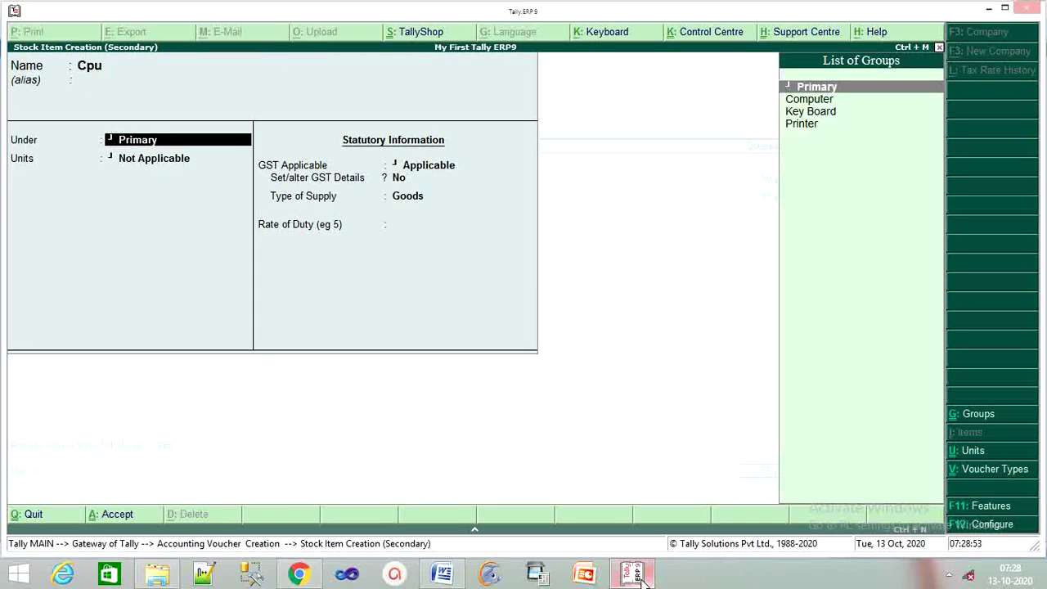
key("Down")
key("Return")
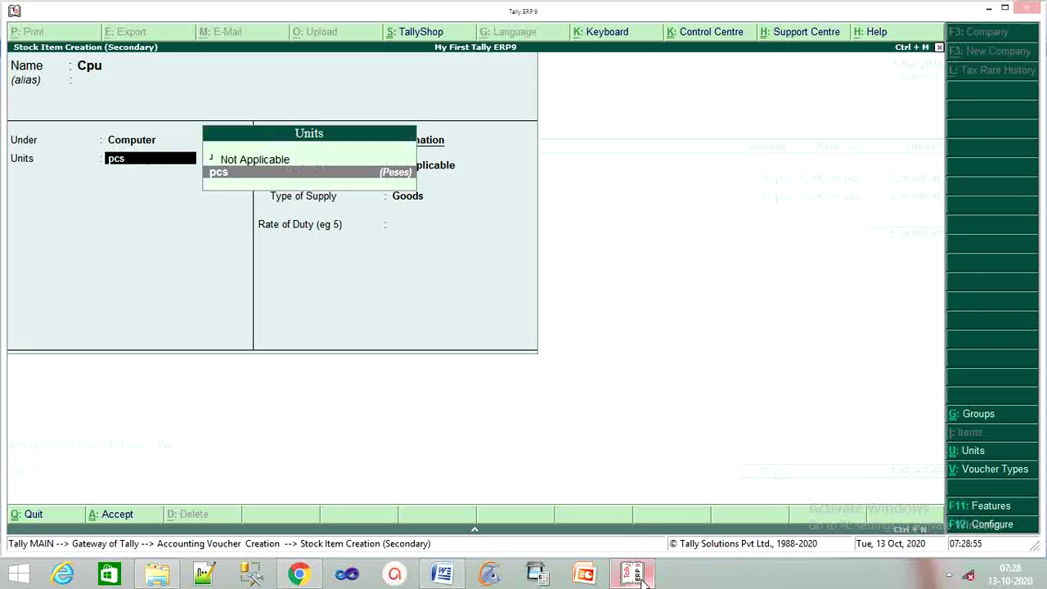
Set Cpu's GST to Taxable at 12% integrated tax and save the item.
key("Return")
key("Return")
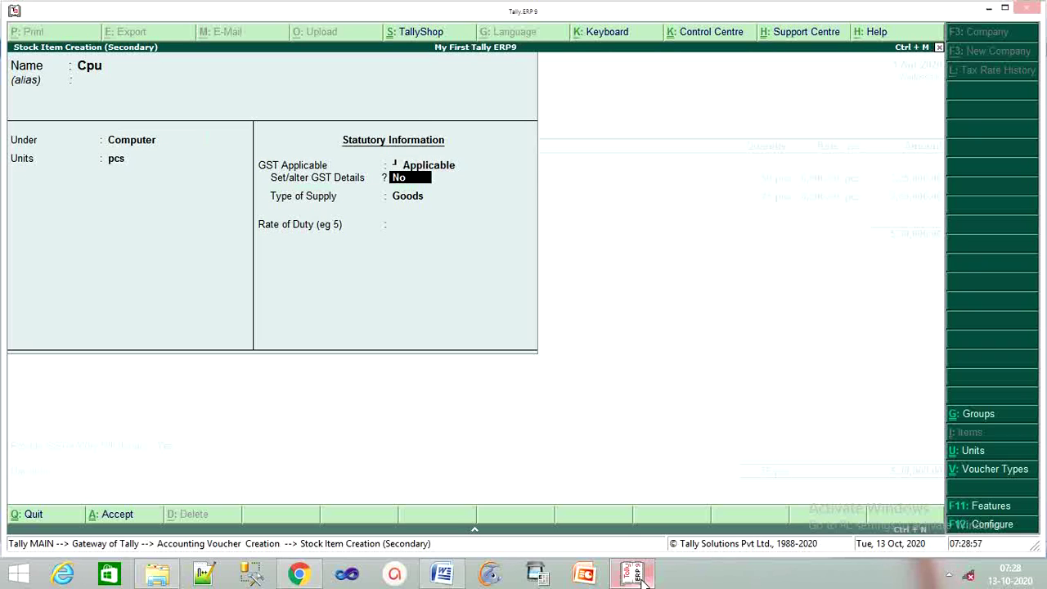
type("y")
key("Return")
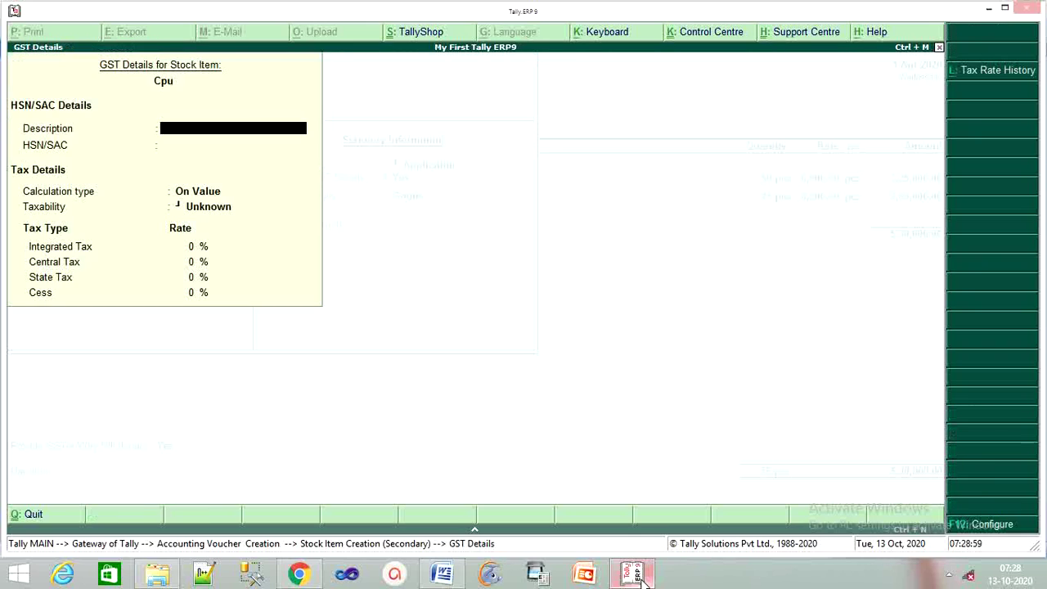
type("Cpu")
key("Return")
key("Return")
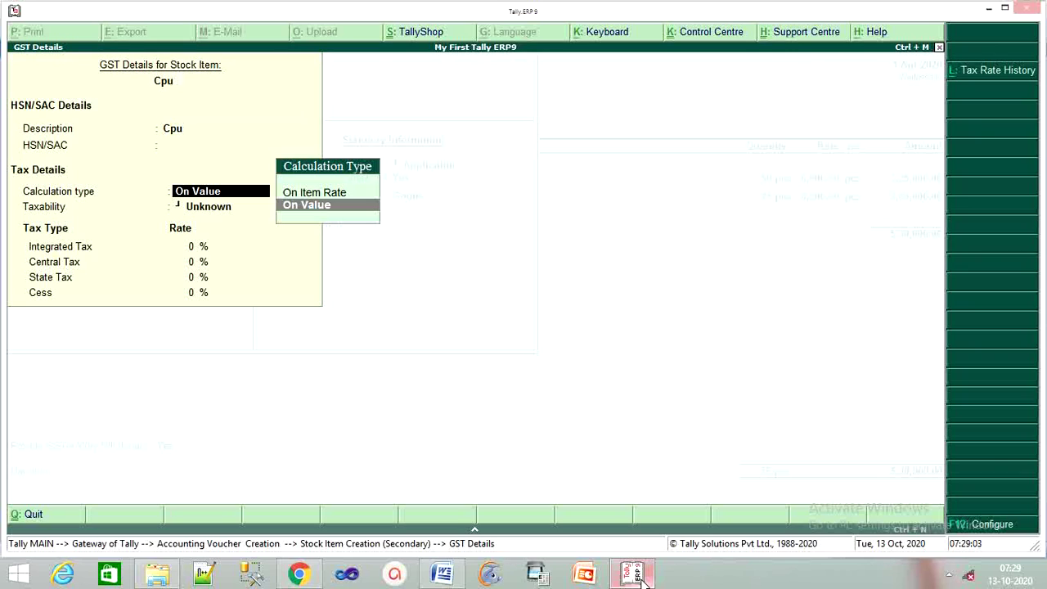
key("Return")
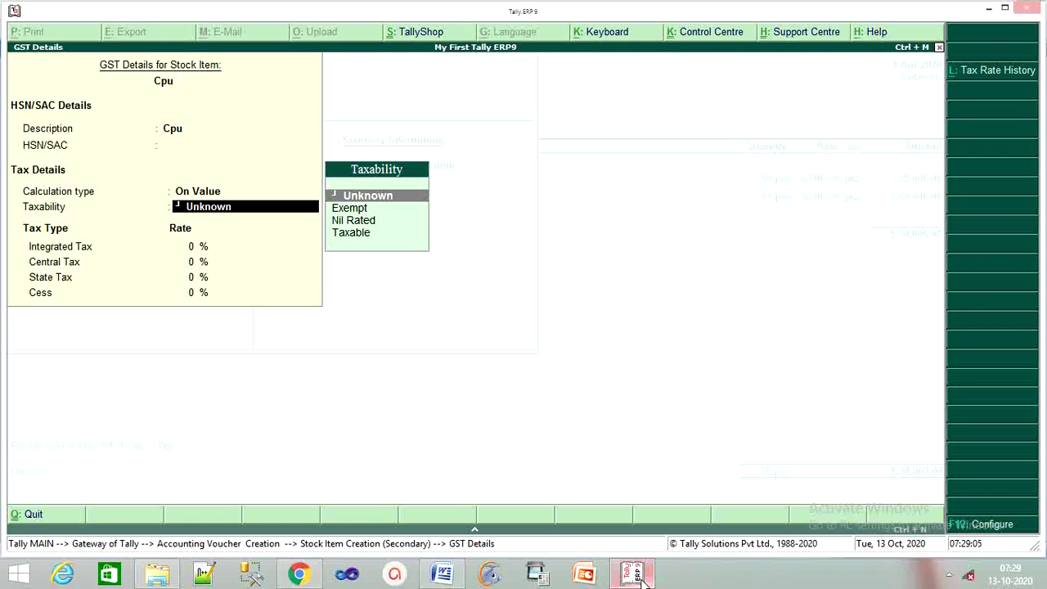
key("Down")
key("Down")
key("Down")
key("Return")
type("12")
key("Return")
key("Return")
key("Return")
key("Return")
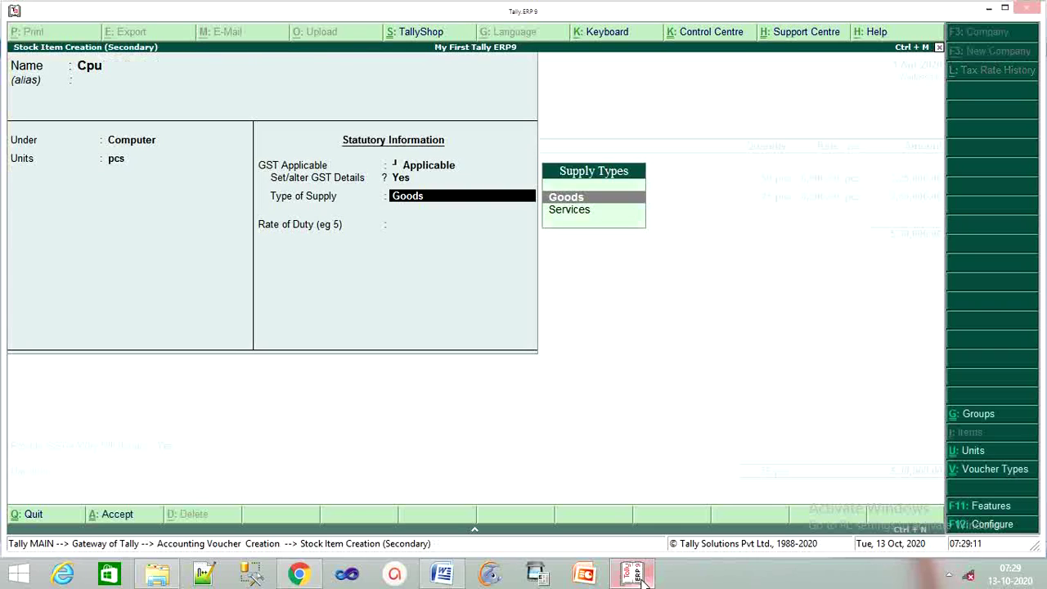
key("Return")
key("Return")
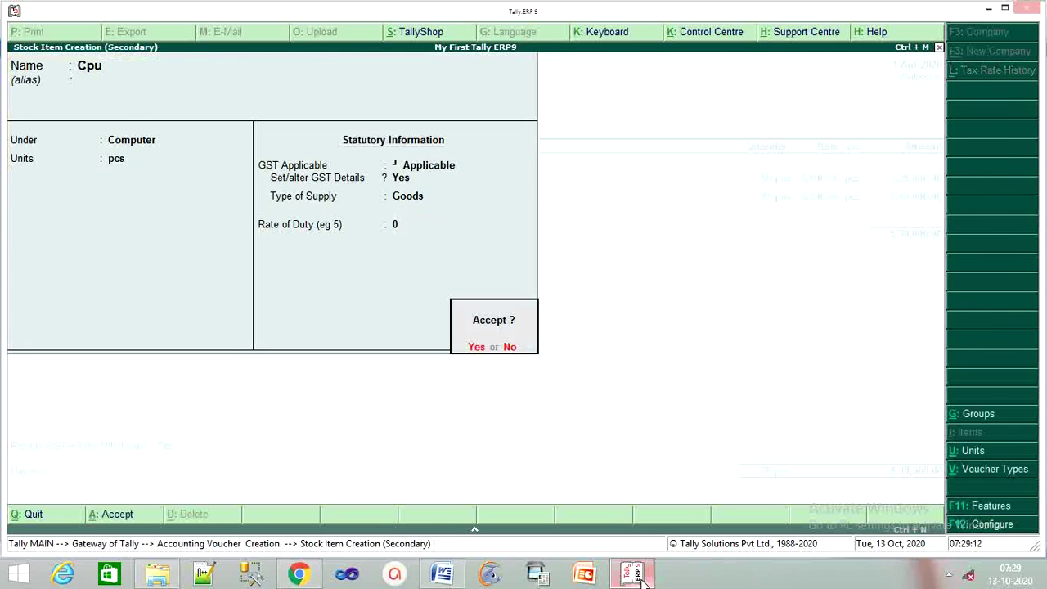
key("Return")
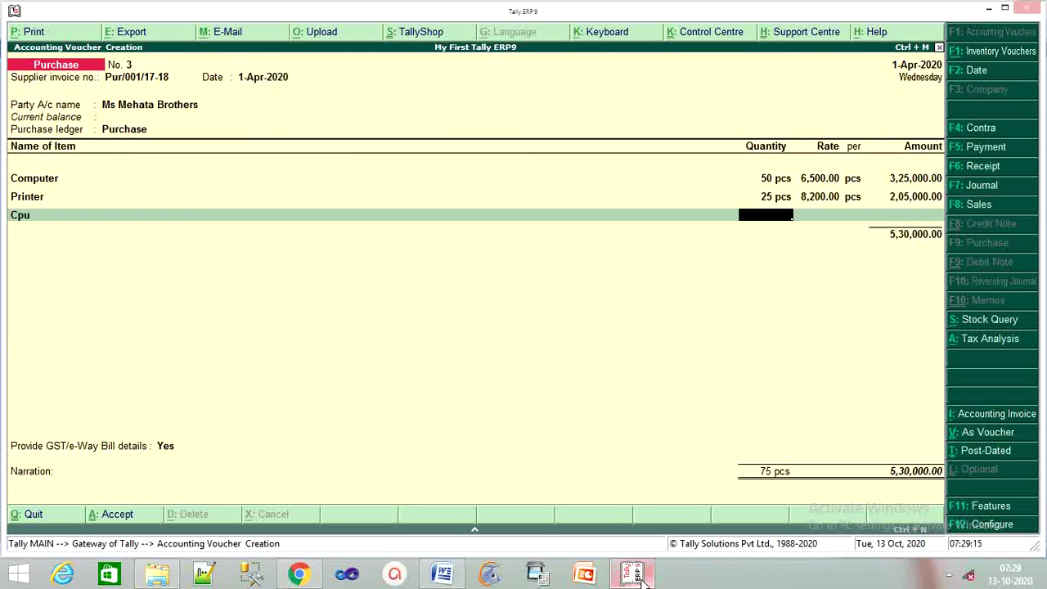
Enter 20 pcs of Cpu at 4,200 (84,000), checking the Word invoice.
left_click(442, 575)
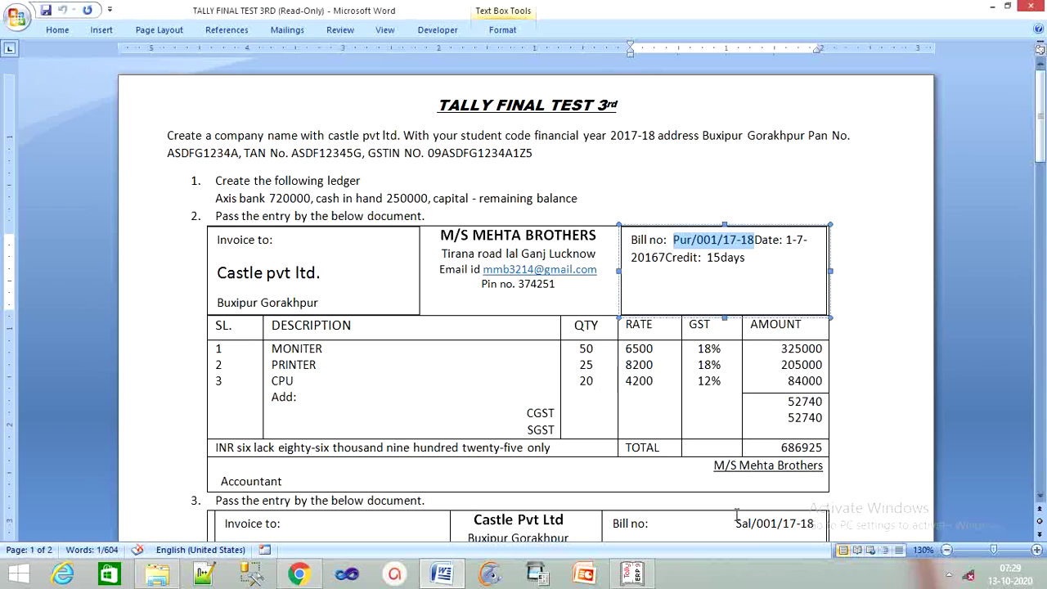
left_click(635, 575)
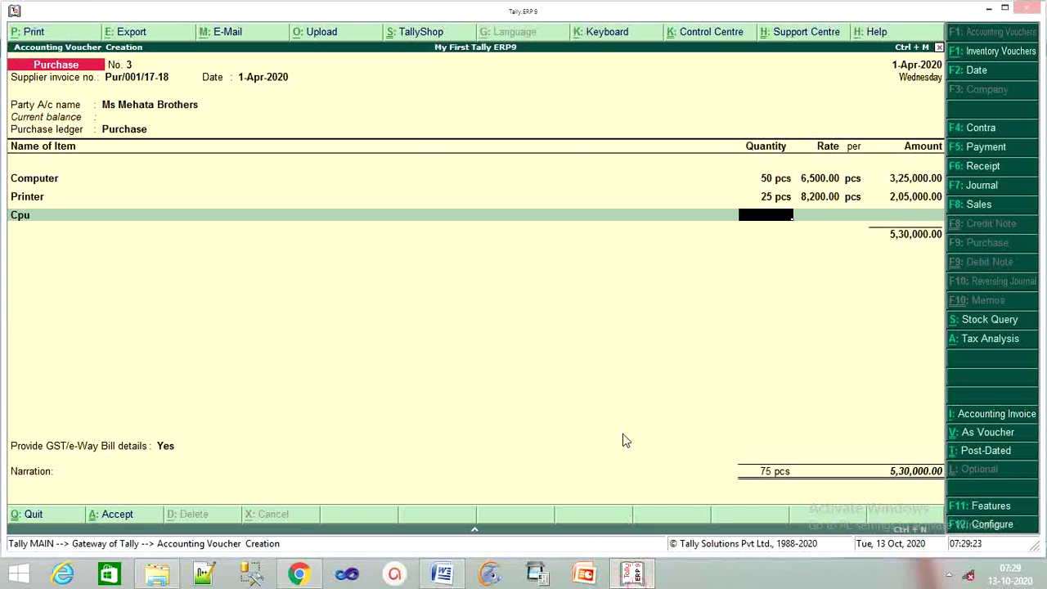
type("20")
key("Return")
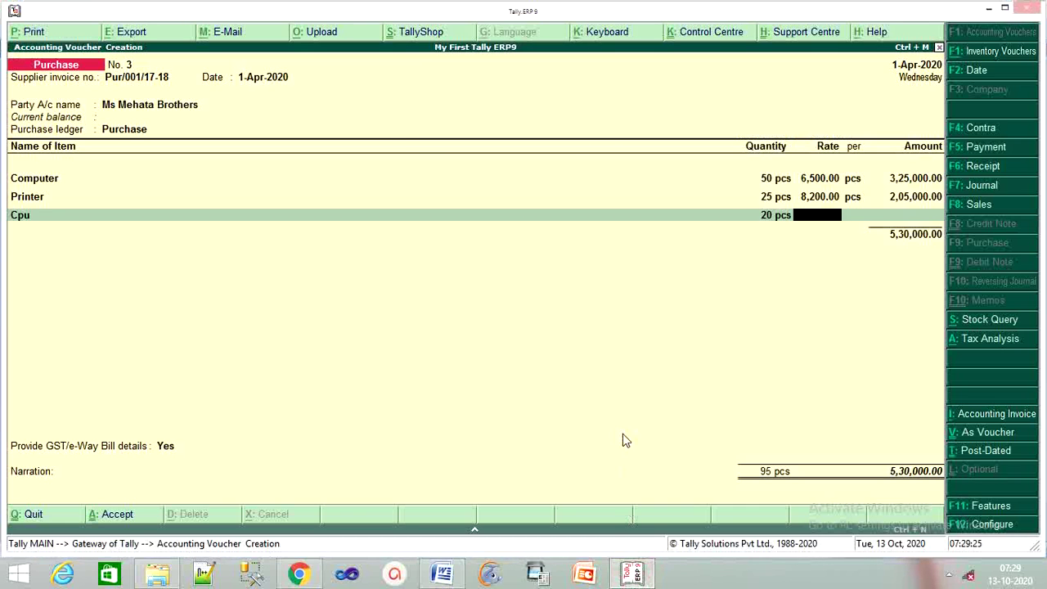
type("4200")
key("Return")
key("Return")
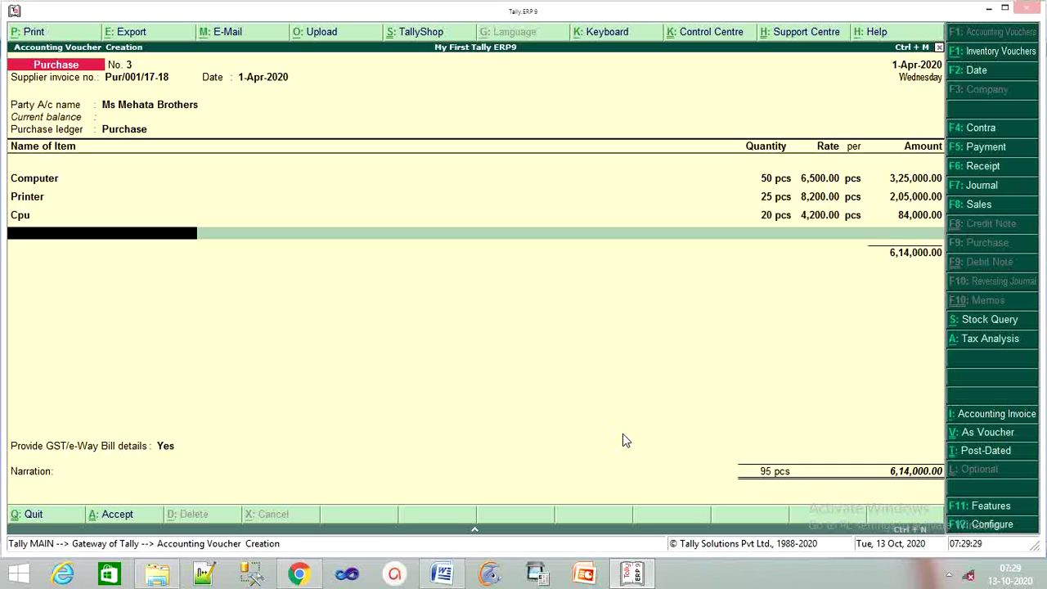
key("Return")
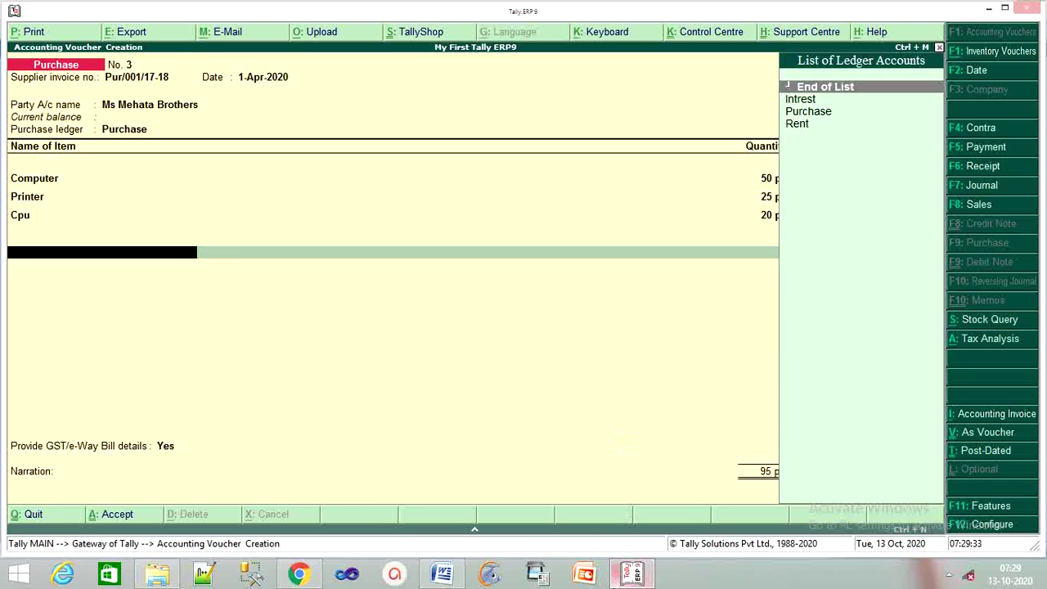
left_click(632, 573)
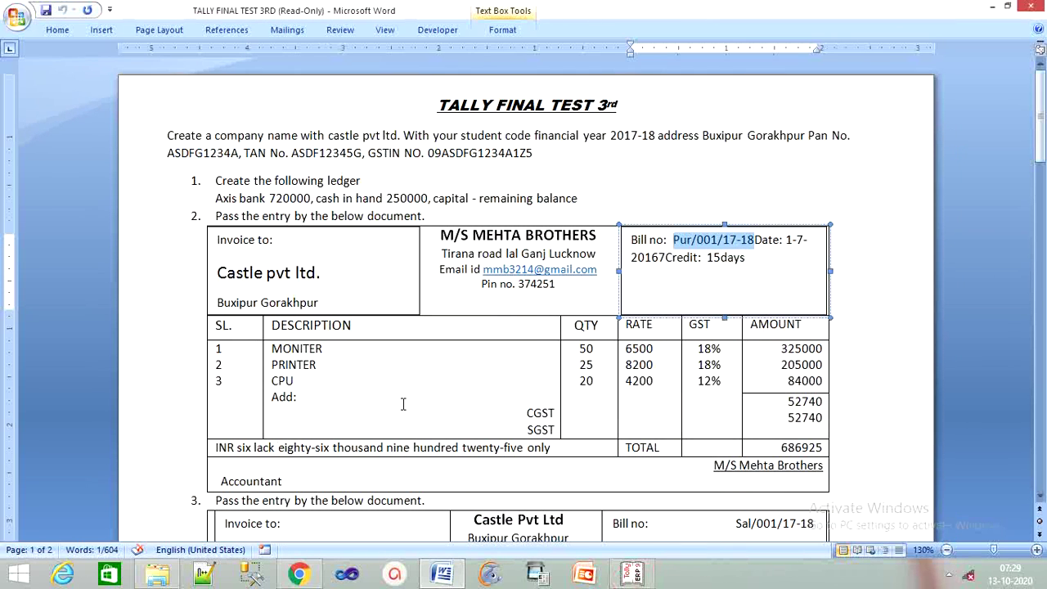
left_click(633, 572)
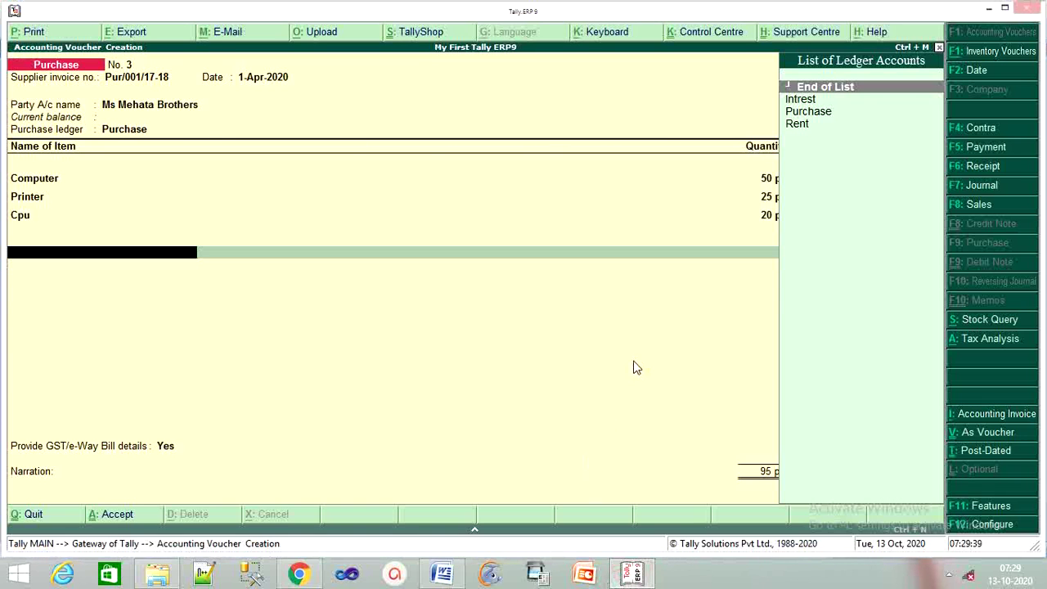
Create the CGST ledger under Duties & Taxes as GST Central Tax, entering 52,740.
key("alt+c")
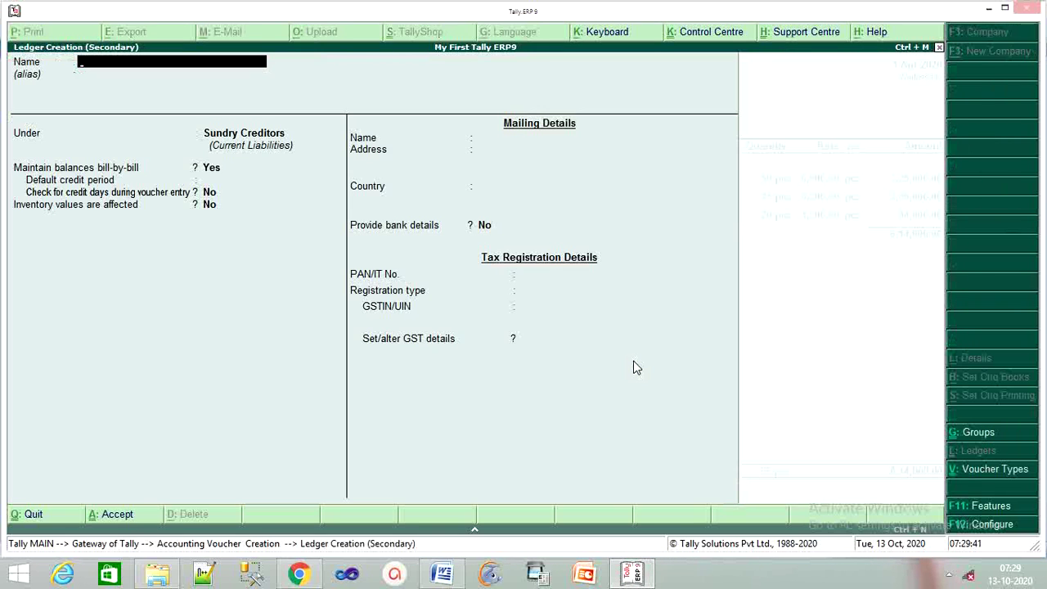
type("CGST")
key("Return")
key("Return")
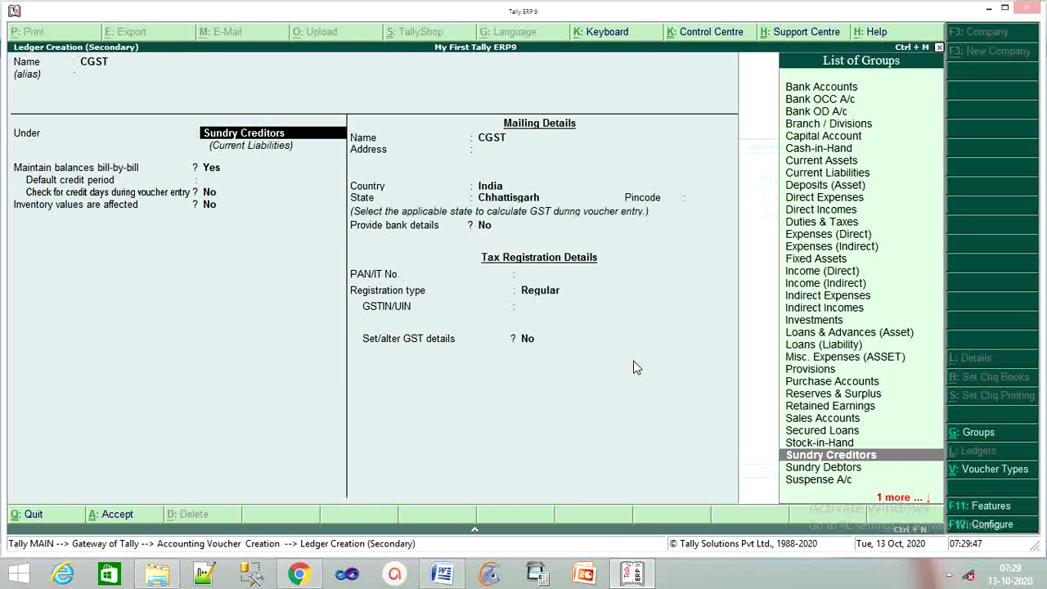
type("D")
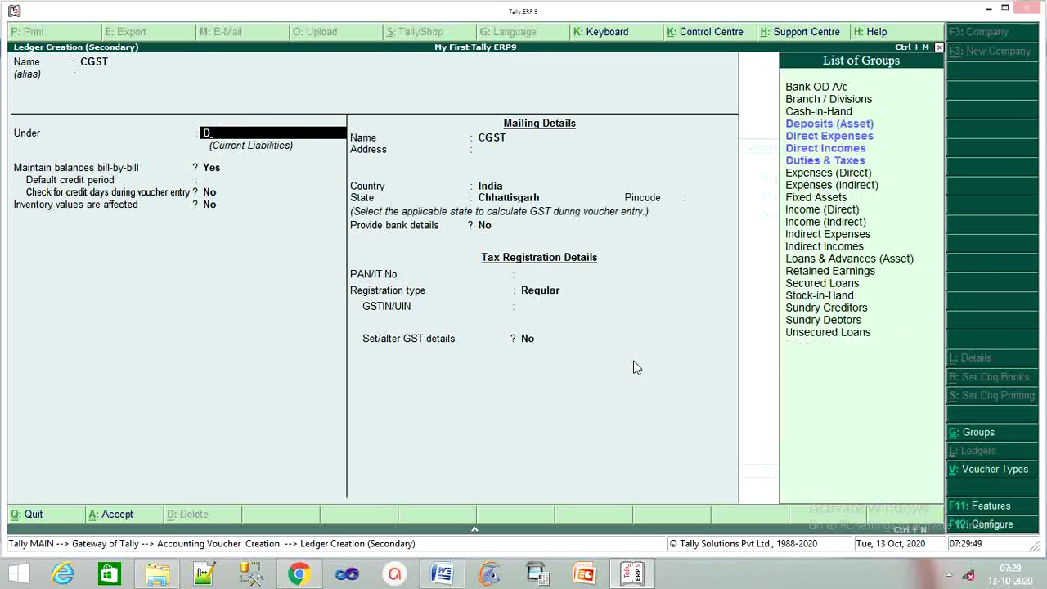
type("u")
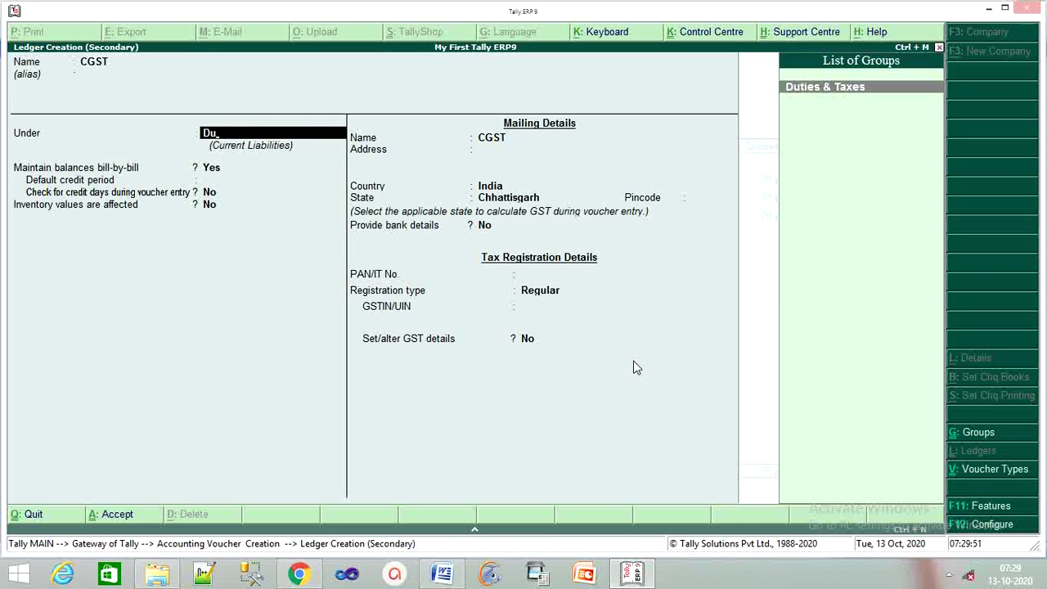
key("Return")
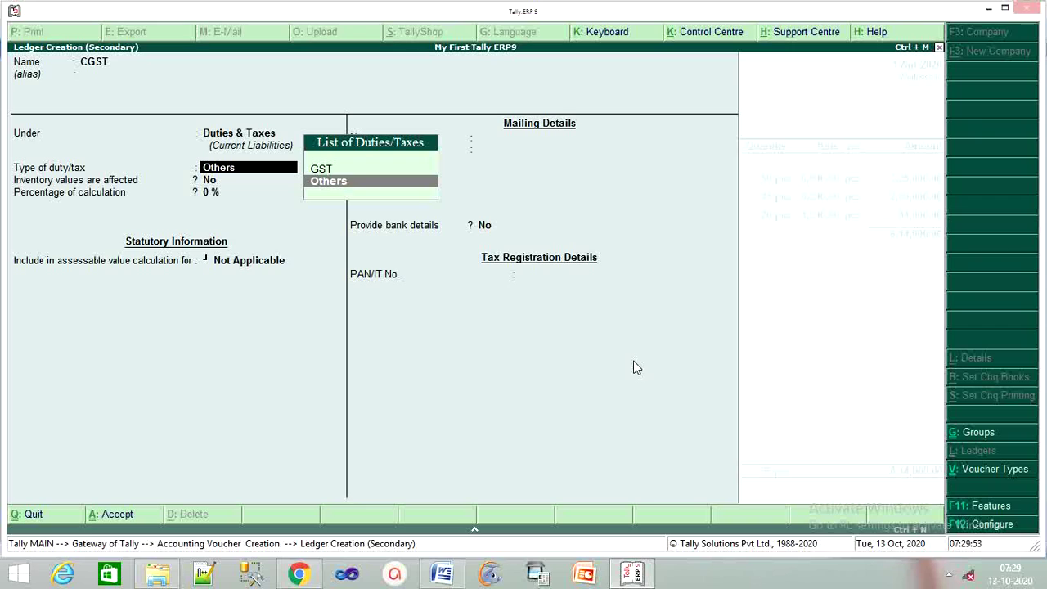
key("Up")
key("Return")
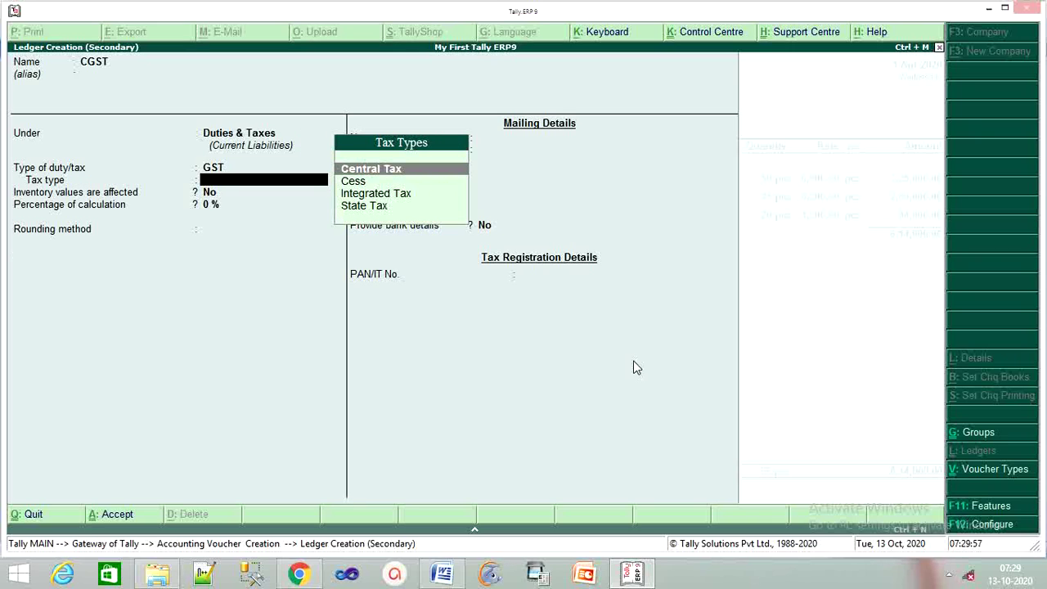
key("Return")
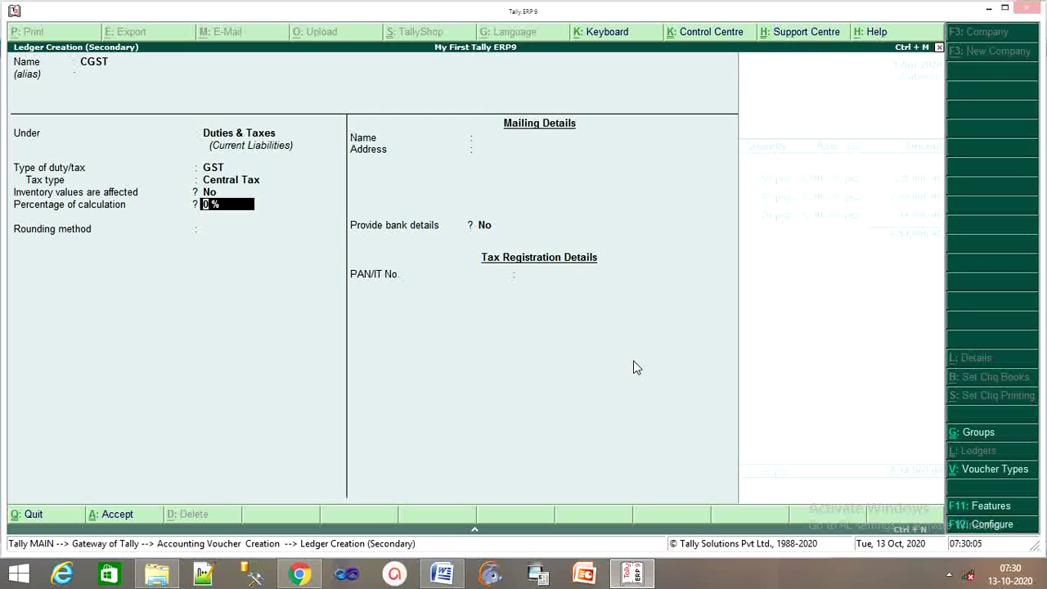
key("Return")
key("Return")
key("Return")
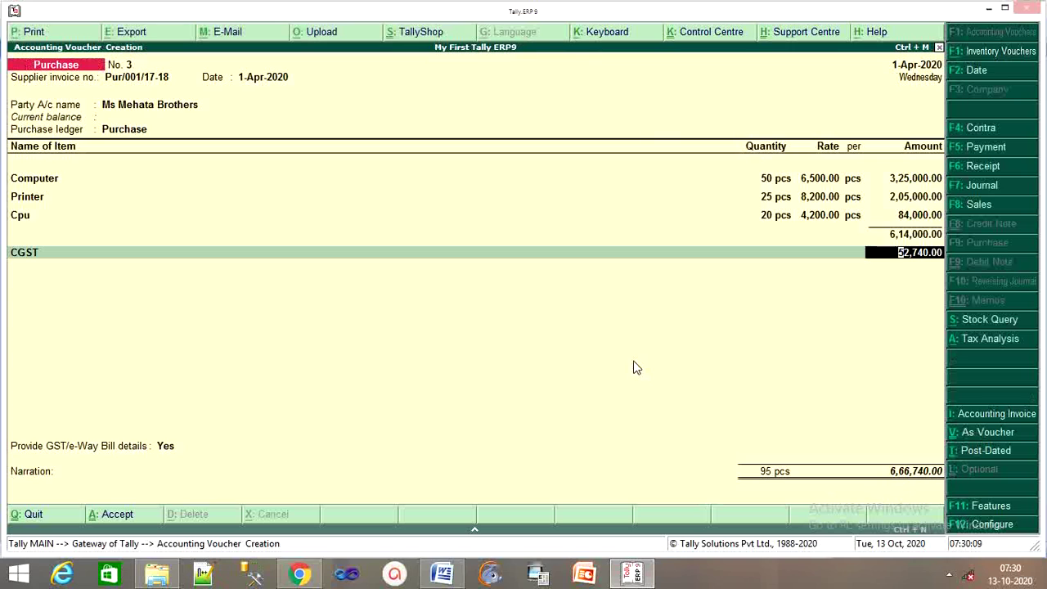
key("Return")
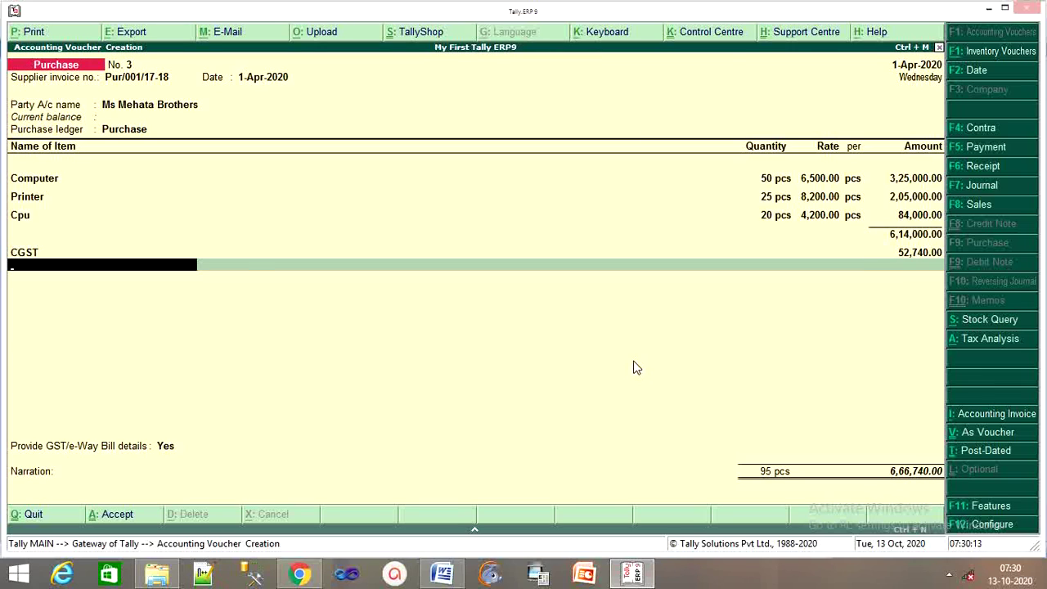
Create the SGST ledger under Duties & Taxes as GST State Tax, entering 52,740.
key("alt+c")
type("SGST")
key("Return")
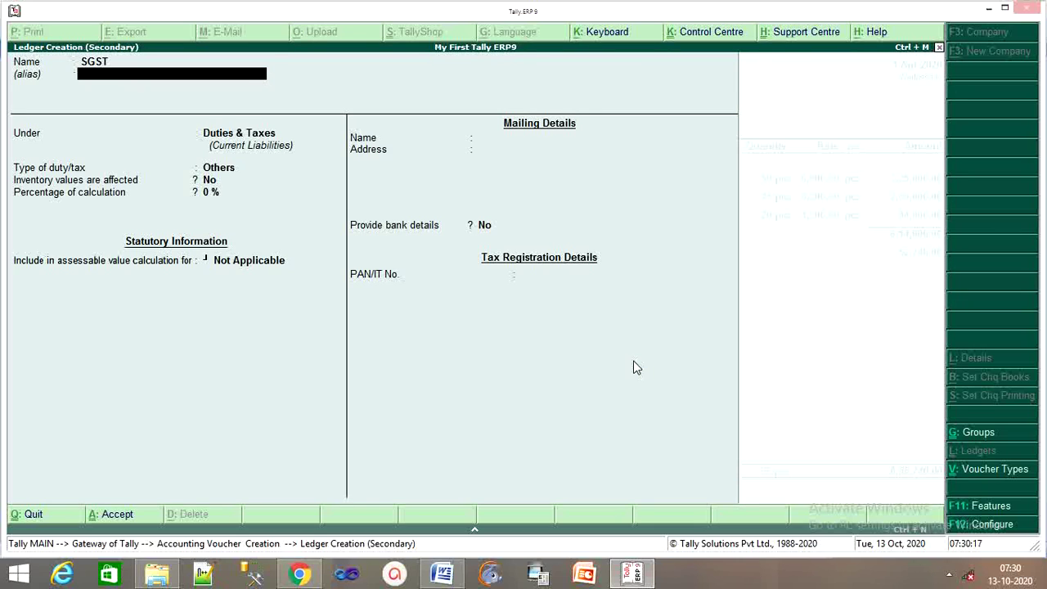
key("Return")
key("Return")
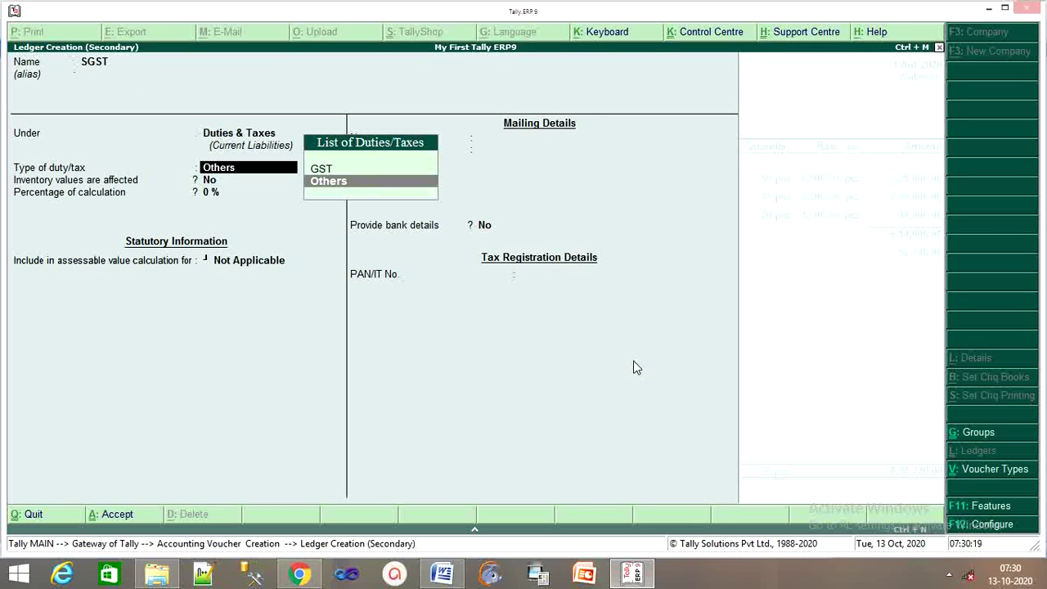
key("Up")
key("Return")
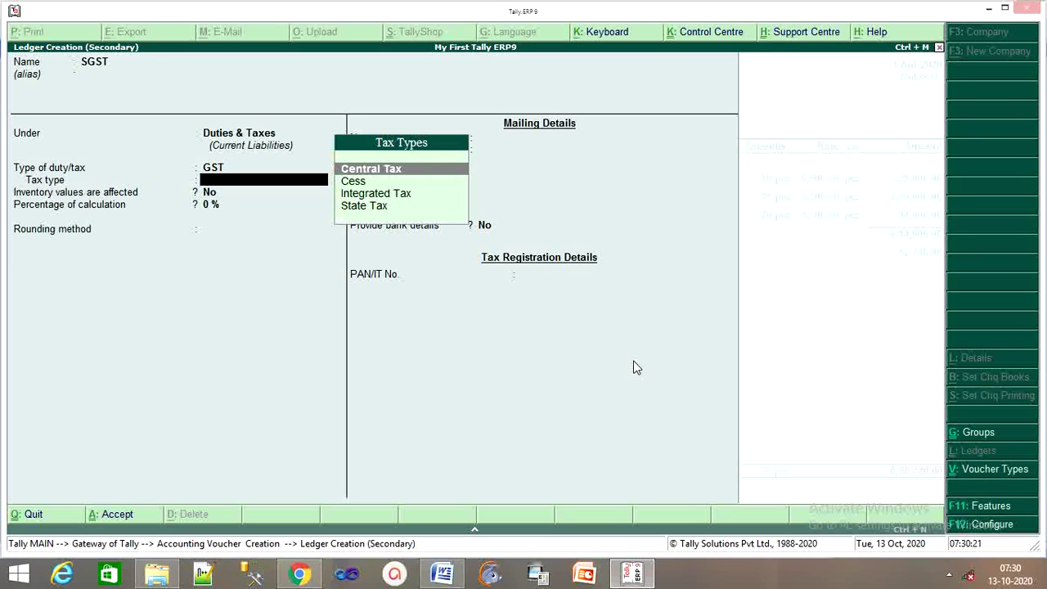
key("Down")
key("Down")
key("Down")
key("Return")
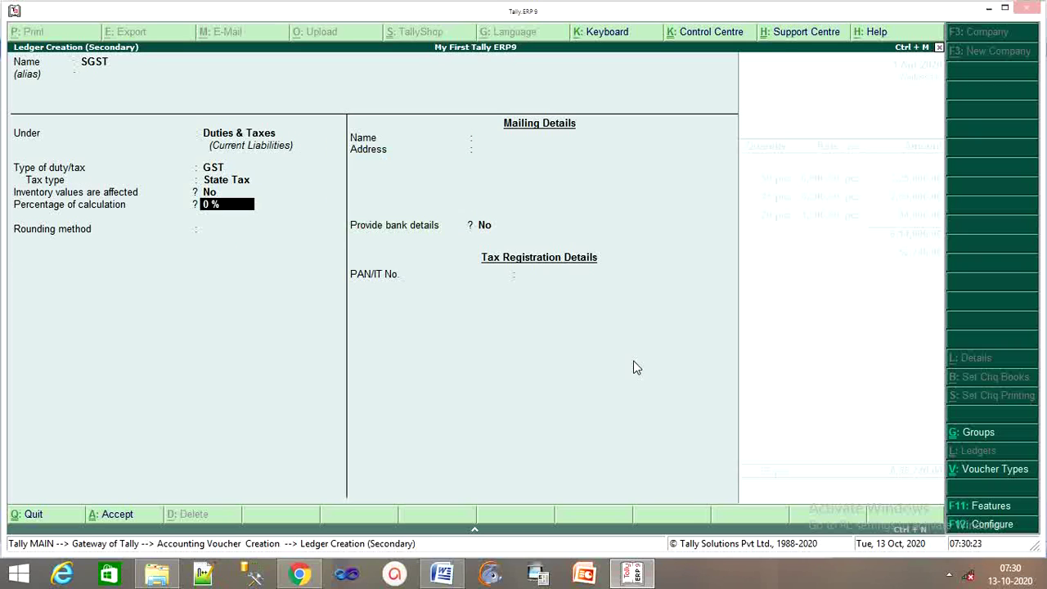
key("Return")
key("Return")
key("Return")
key("Return")
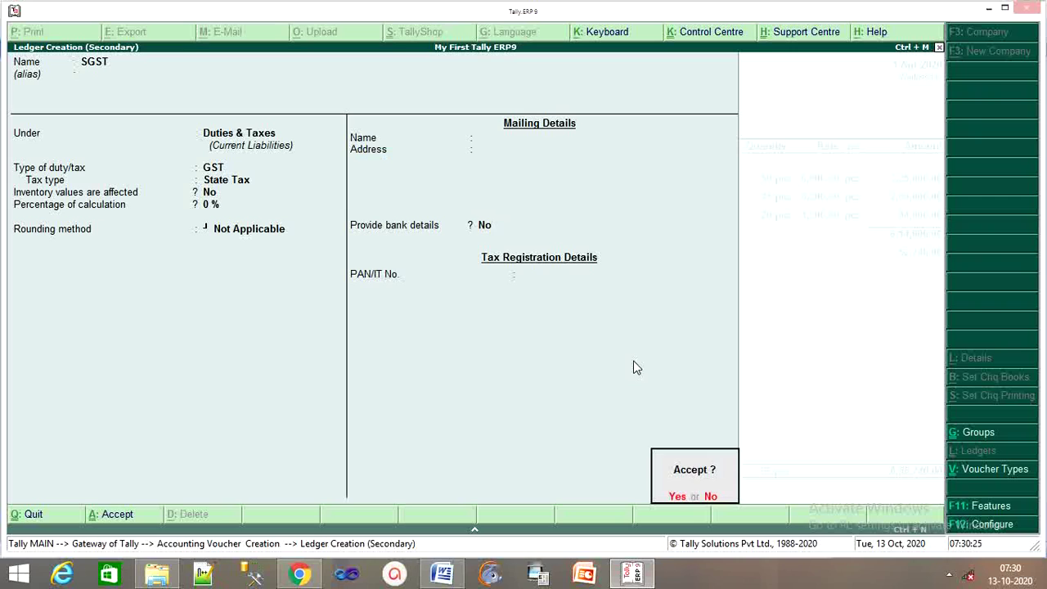
key("Return")
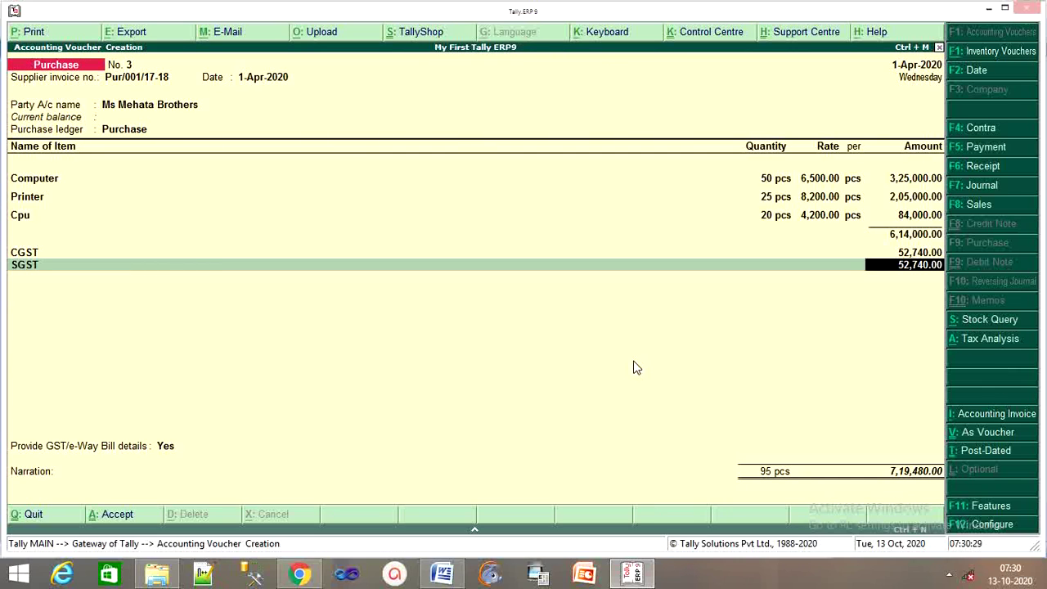
key("Return")
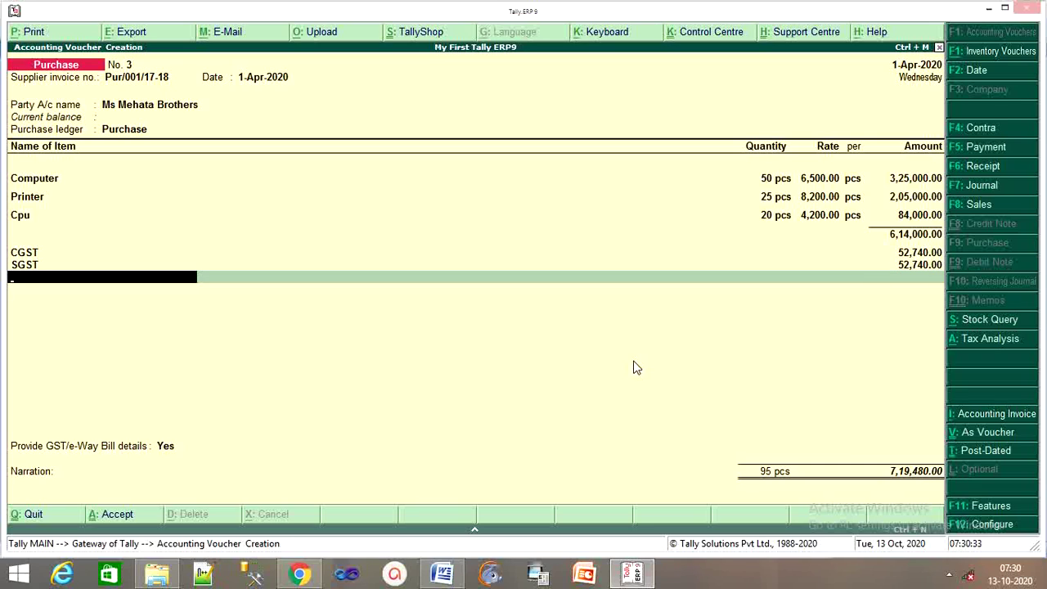
Compare the voucher against the invoice in the Word document, then return to Tally.
mouse_move(445, 578)
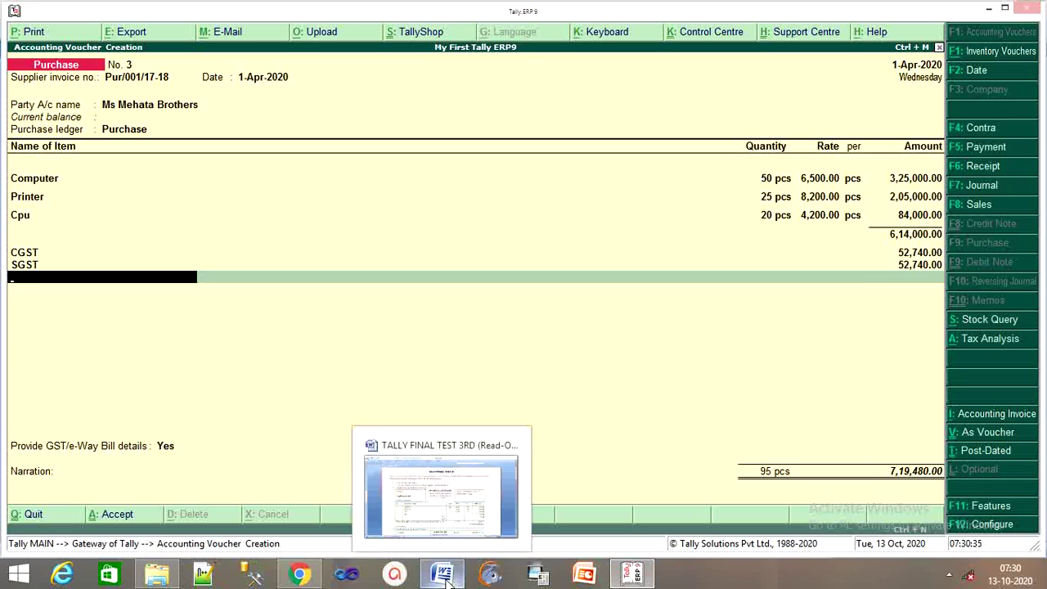
left_click(435, 527)
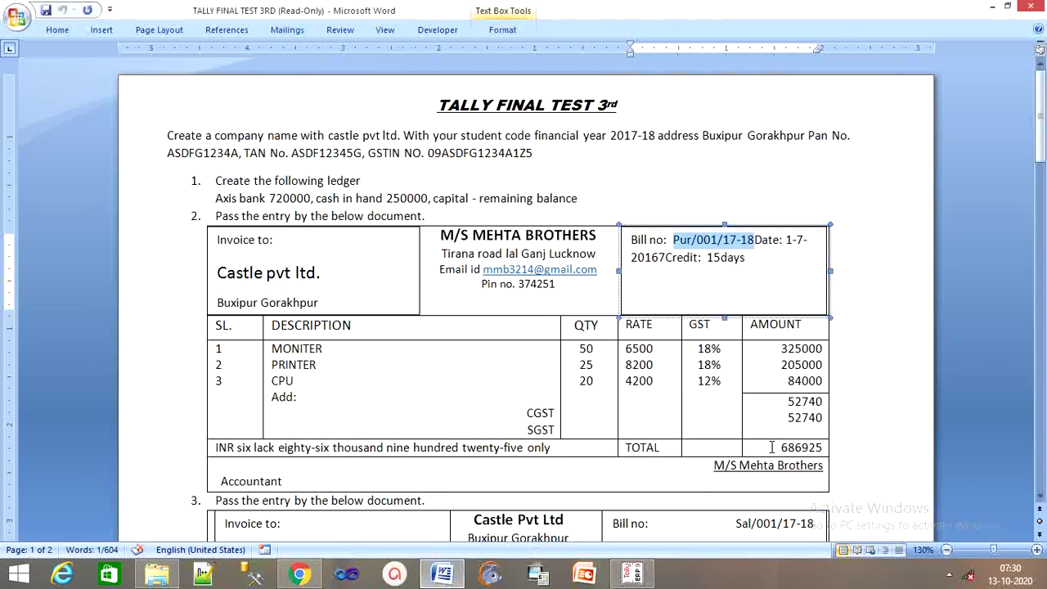
scroll(698, 468, "down", 3)
scroll(698, 469, "up", 3)
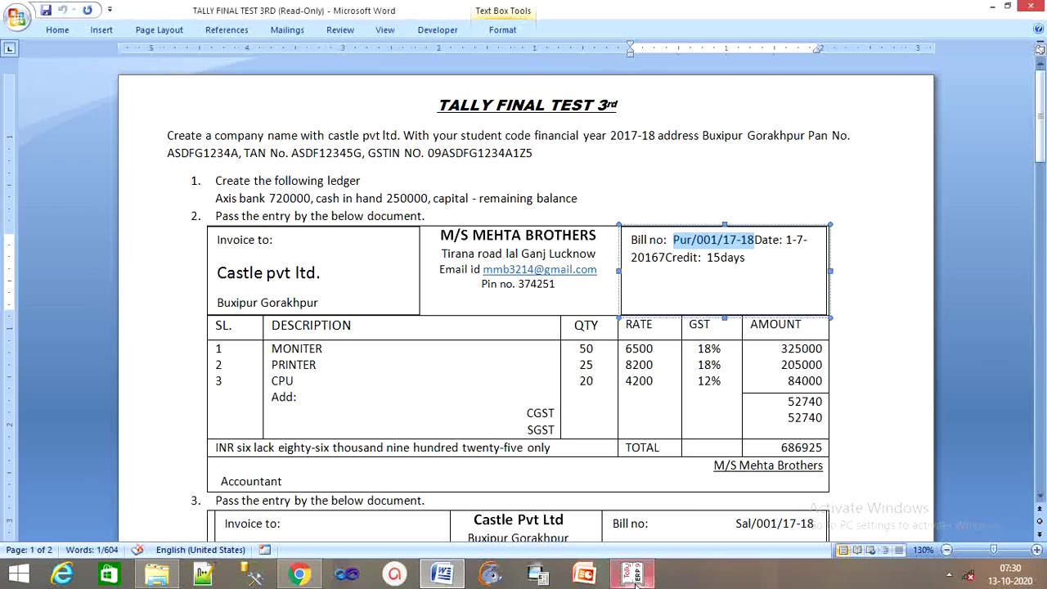
left_click(663, 502)
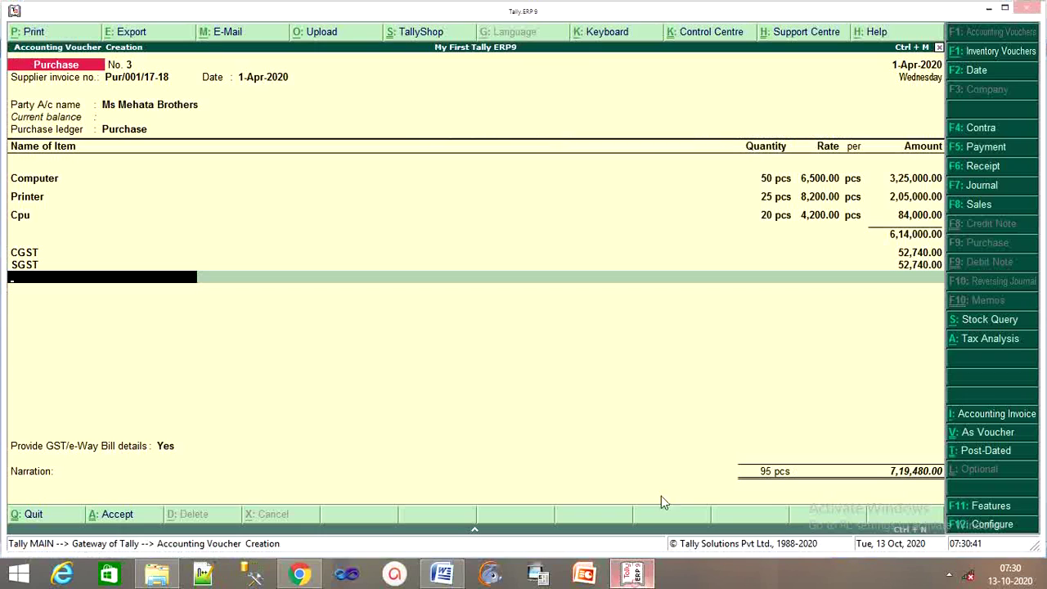
left_click(983, 342)
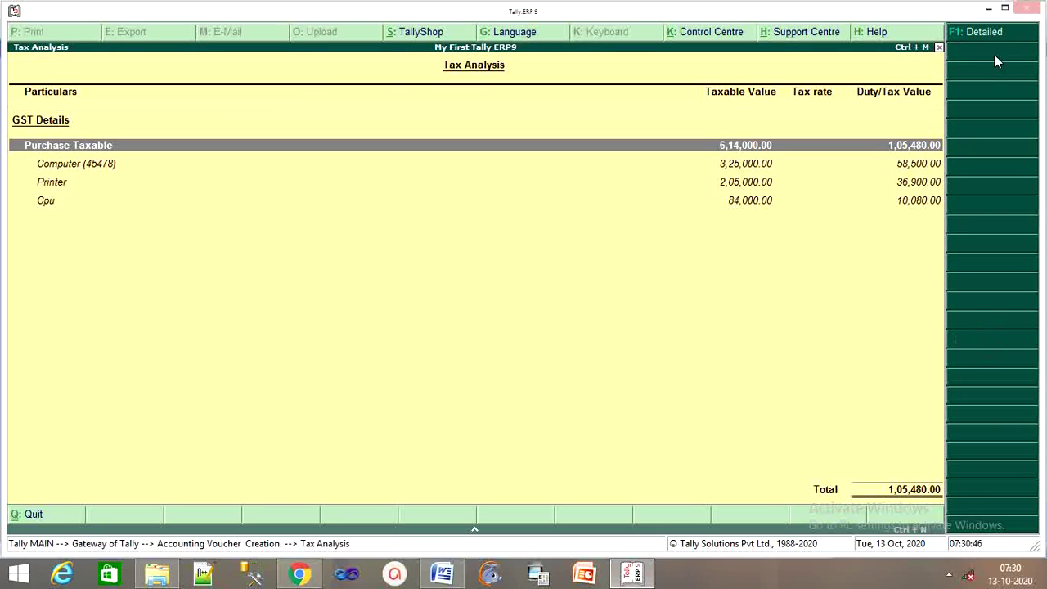
left_click(979, 37)
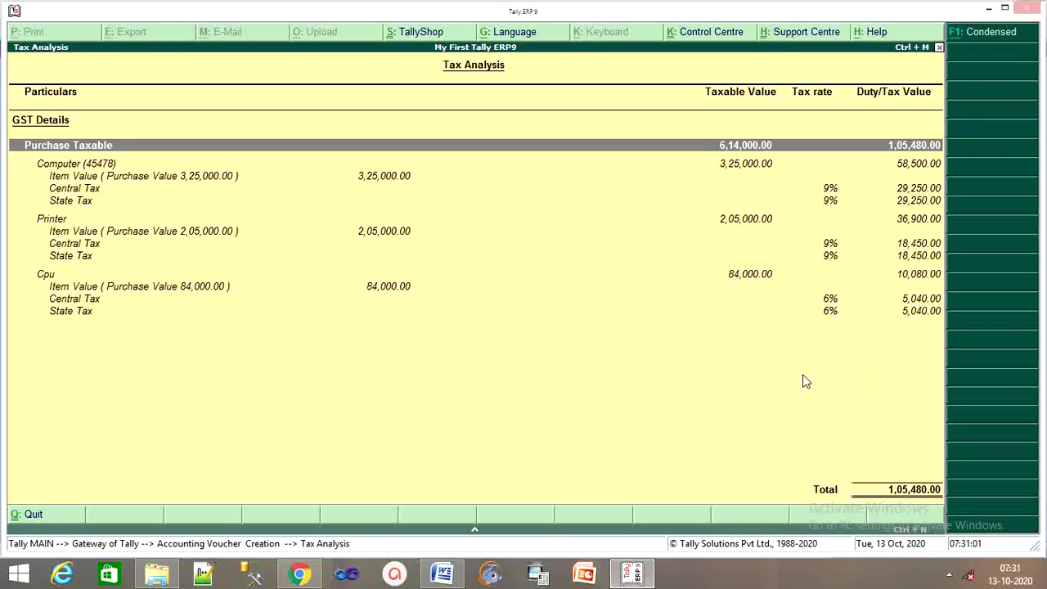
key("Escape")
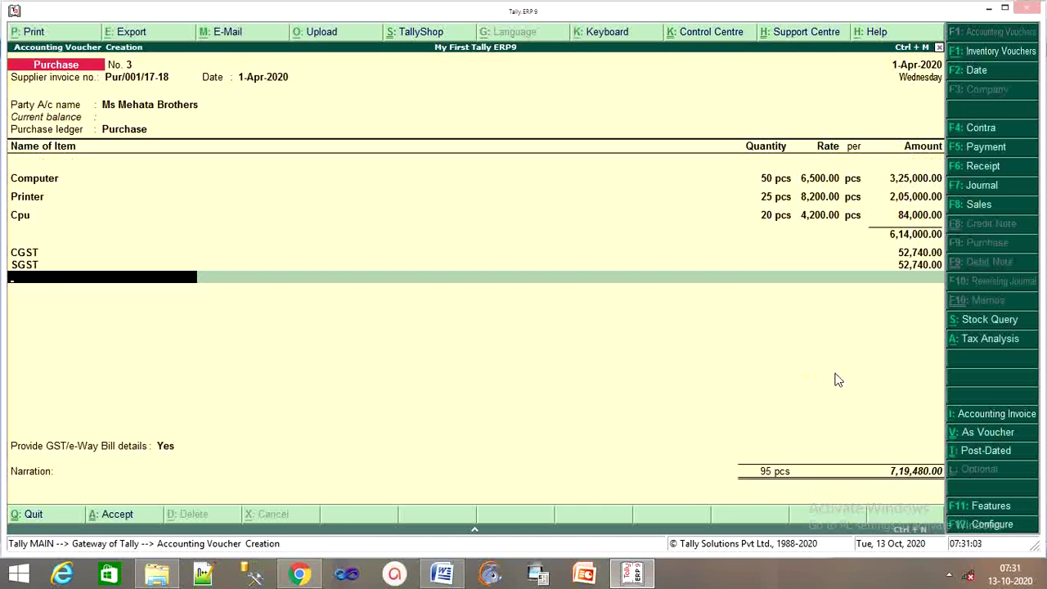
Pass the e-Way Bill details and narration, then accept purchase voucher No. 3.
key("Return")
key("Return")
key("Return")
key("Return")
key("Return")
key("Return")
key("Return")
key("Return")
key("Return")
key("Return")
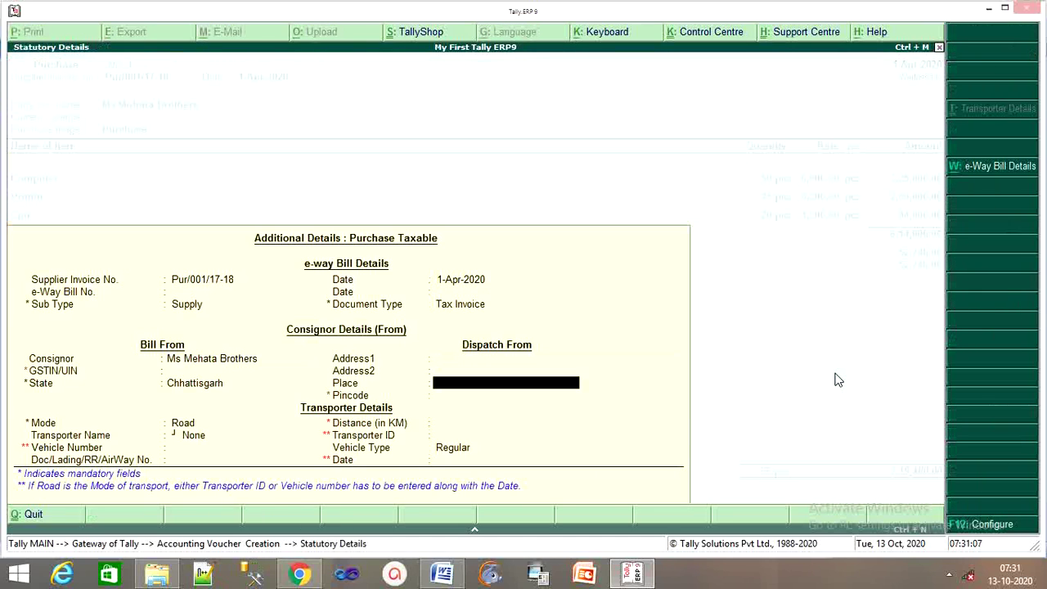
key("Return")
key("Return")
key("Return")
key("Return")
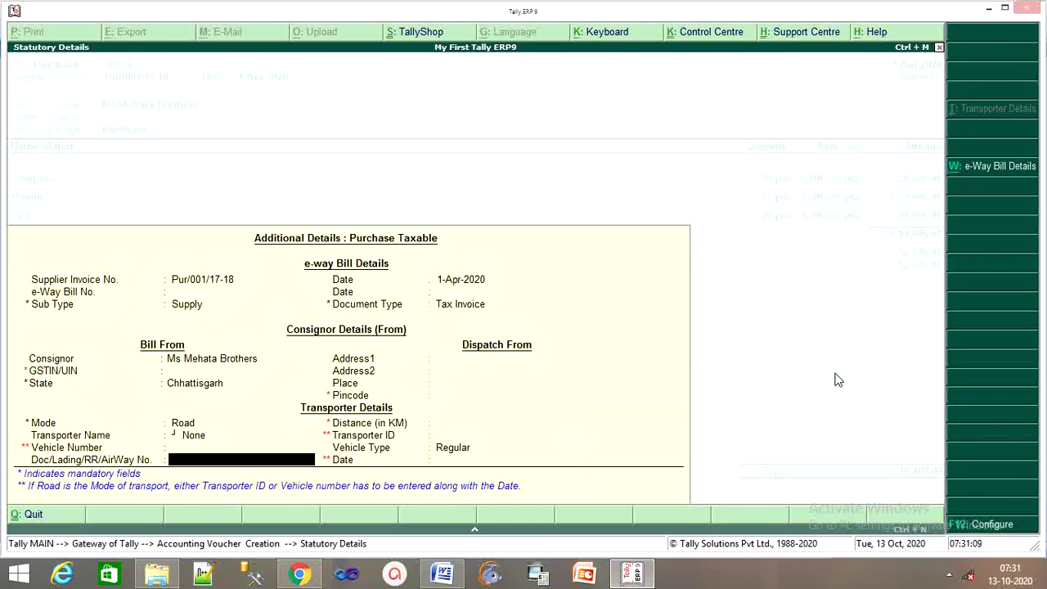
key("Return")
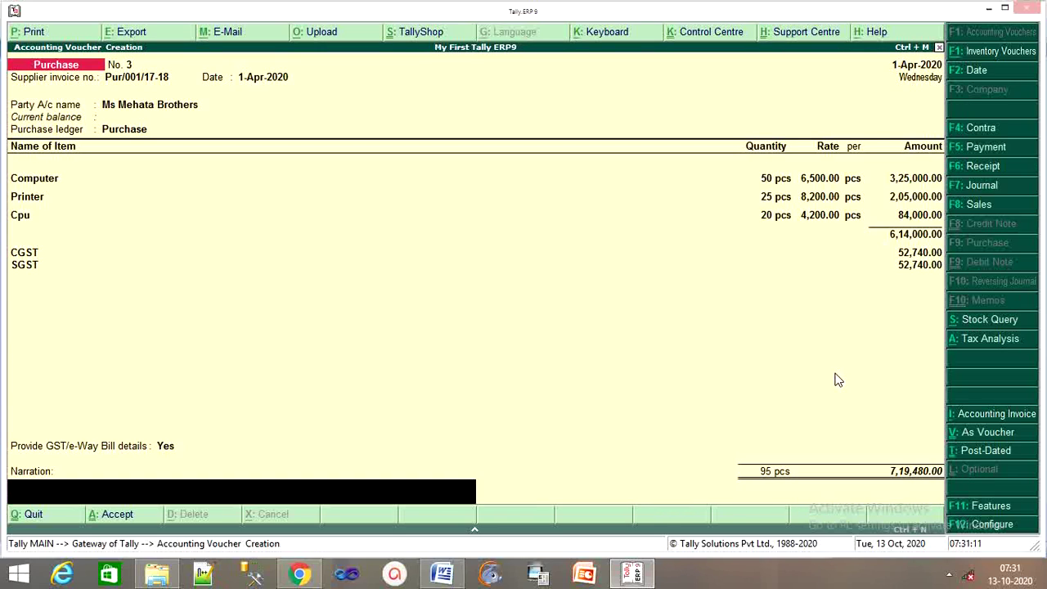
key("Return")
key("y")
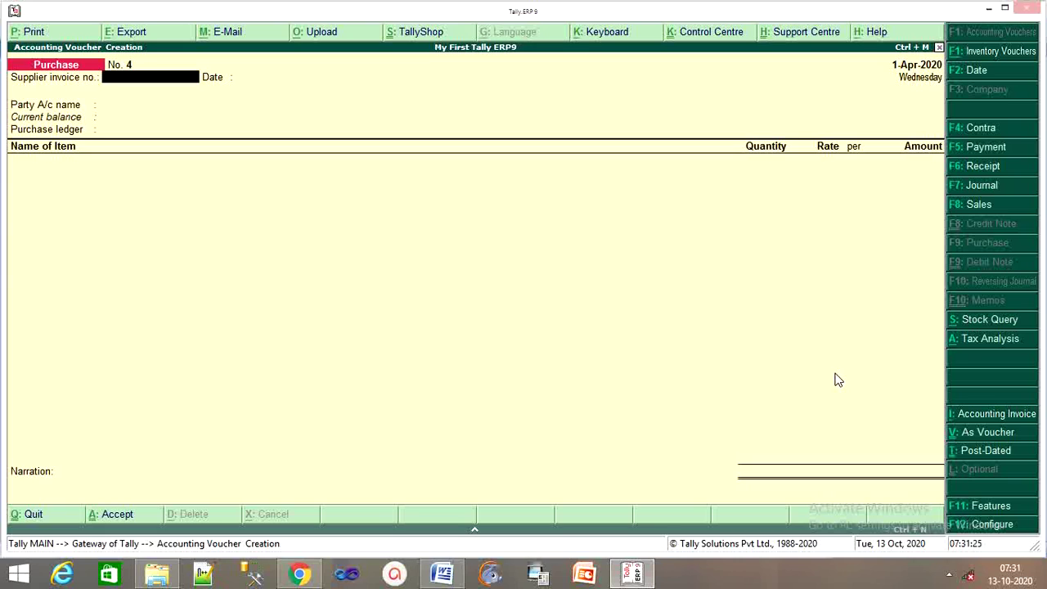
Back out of voucher entry until the Quit confirmation appears.
key("Escape")
key("Return")
key("Escape")
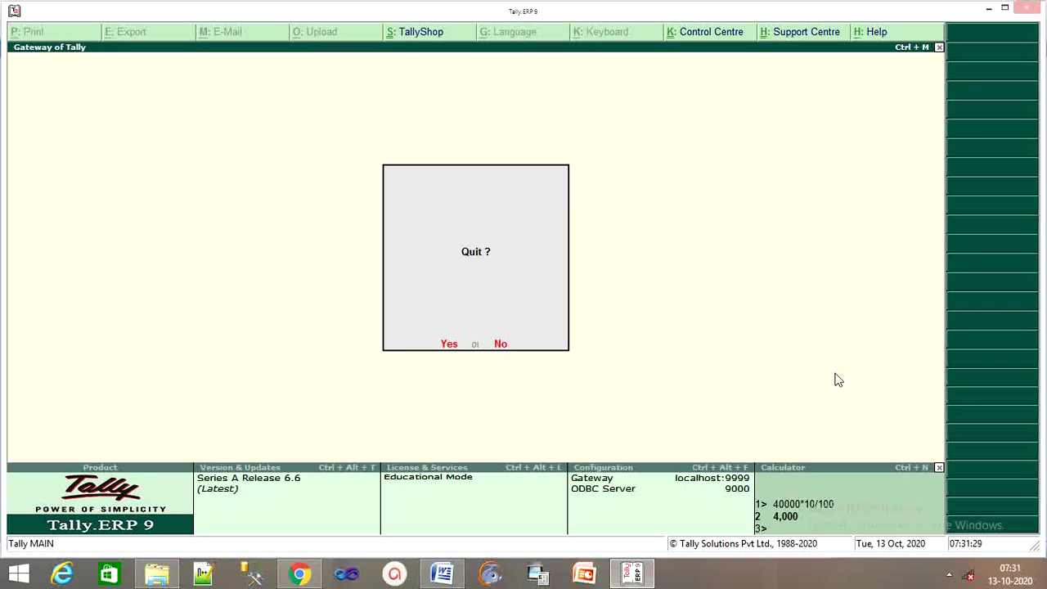
Enable TDS in the company's Statutory & Taxation features (F11).
key("Escape")
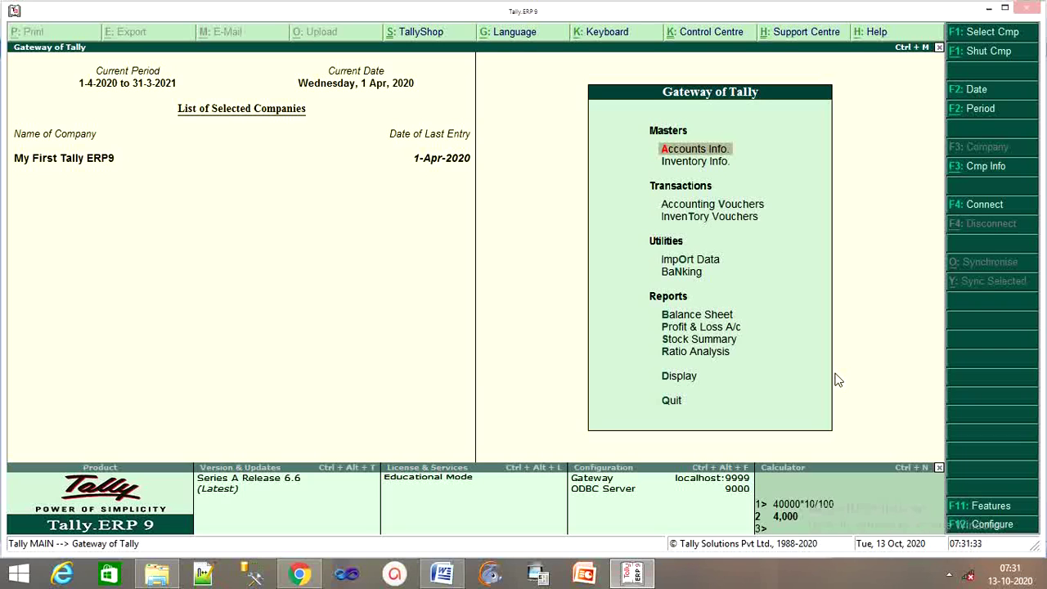
key("F11")
key("Down")
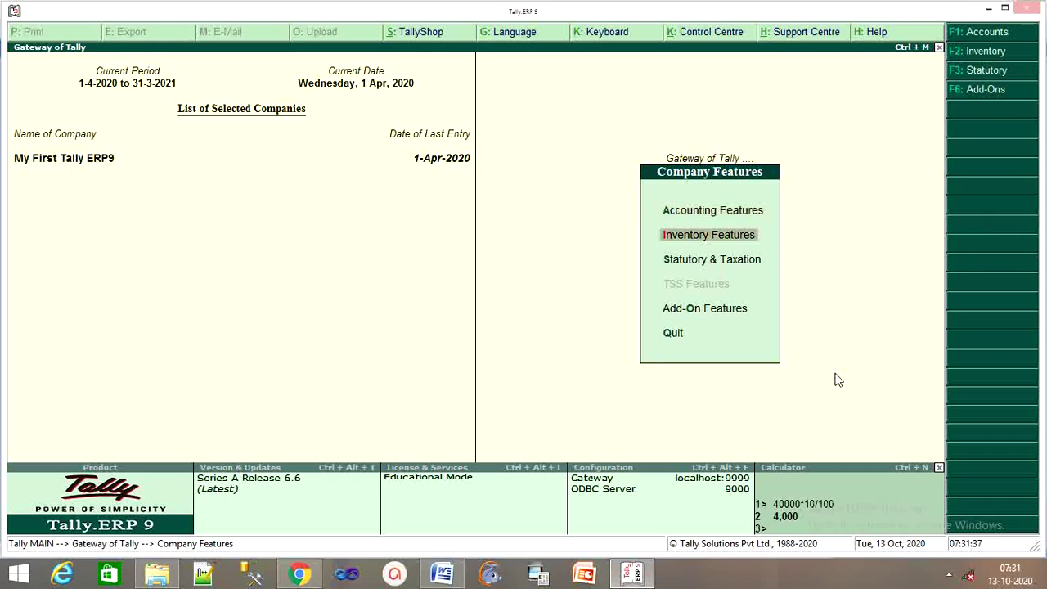
key("Down")
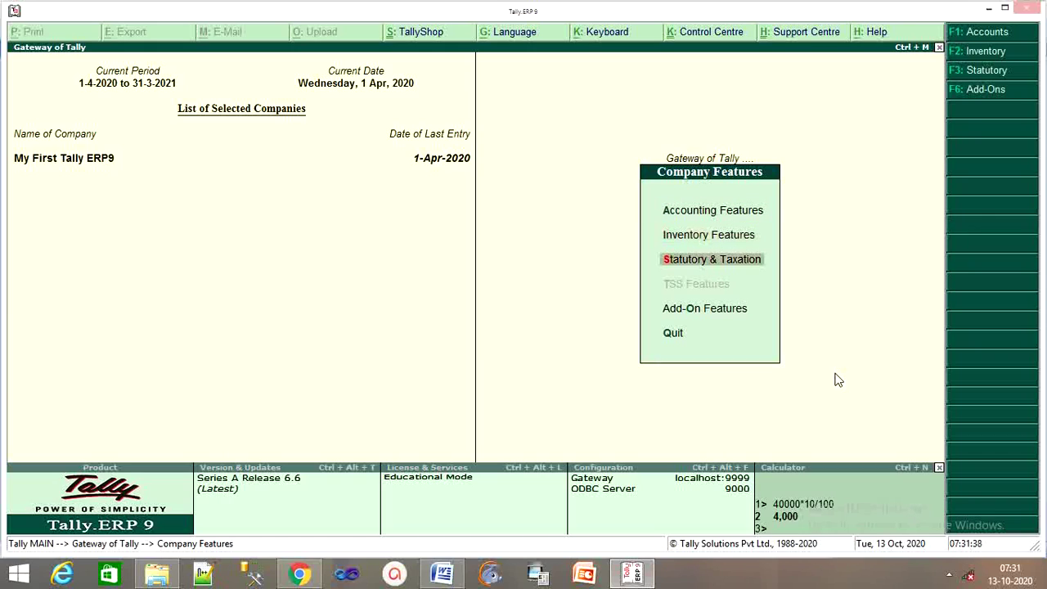
key("Return")
key("Return")
key("Return")
key("Return")
key("Return")
key("Return")
key("Return")
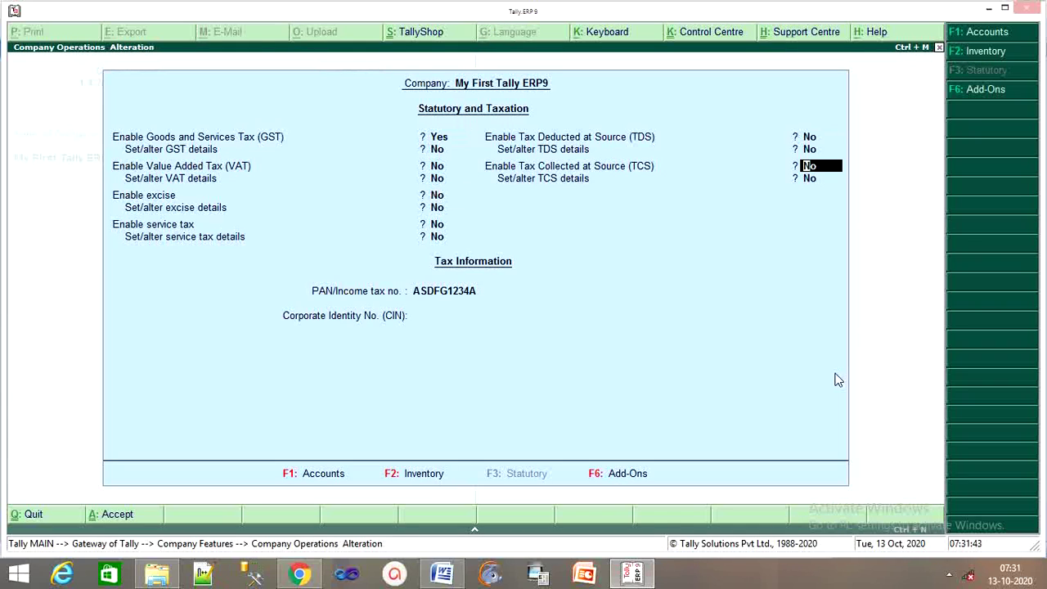
key("Up")
type("y")
key("Return")
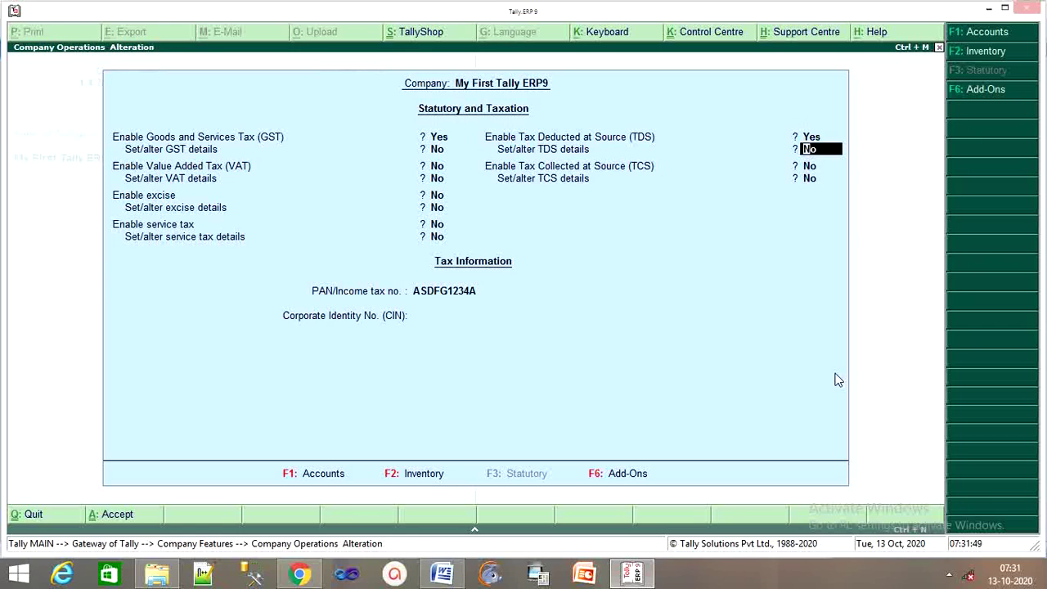
Open the TDS deductor details and copy the TAN from the test document.
type("y")
key("Return")
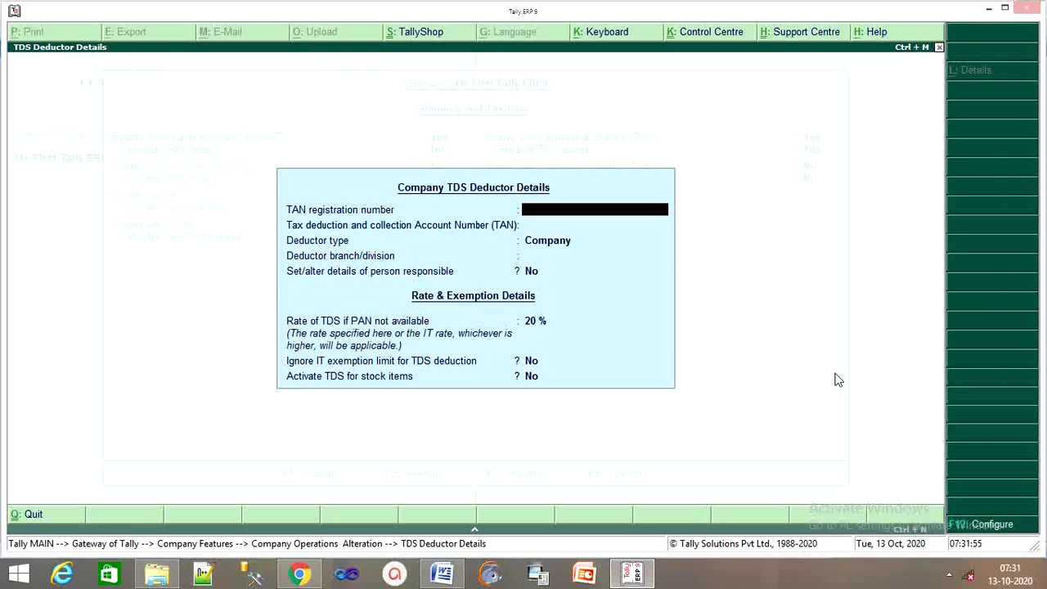
left_click(635, 577)
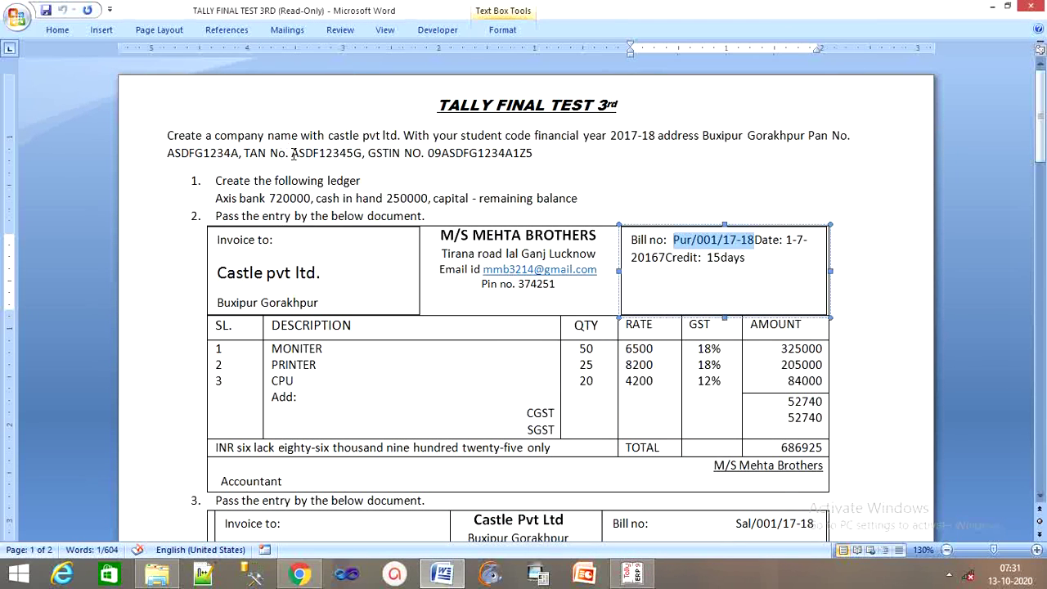
left_click_drag(291, 153, 361, 156)
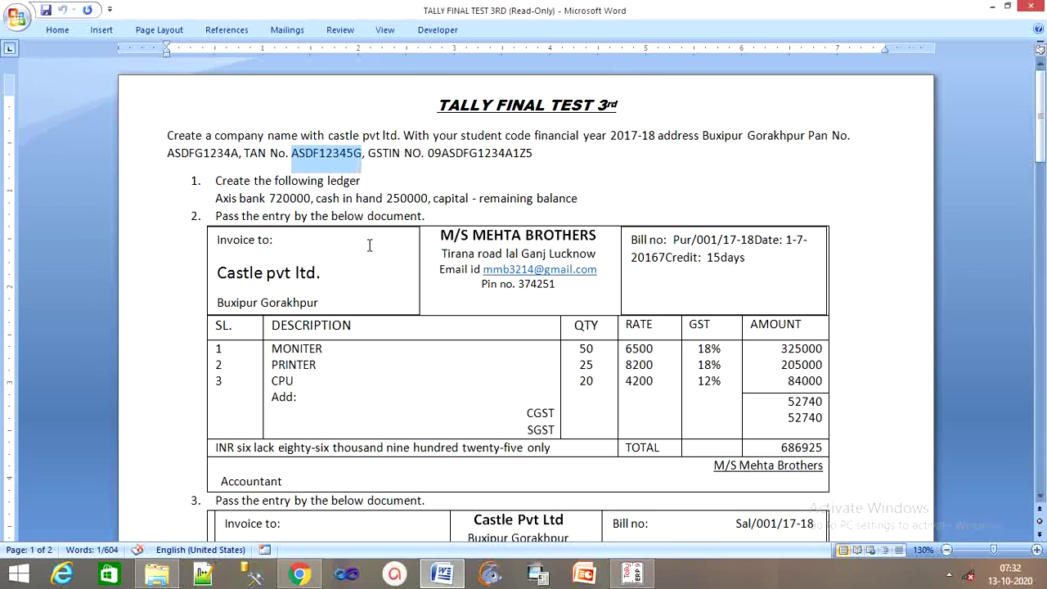
left_click(631, 573)
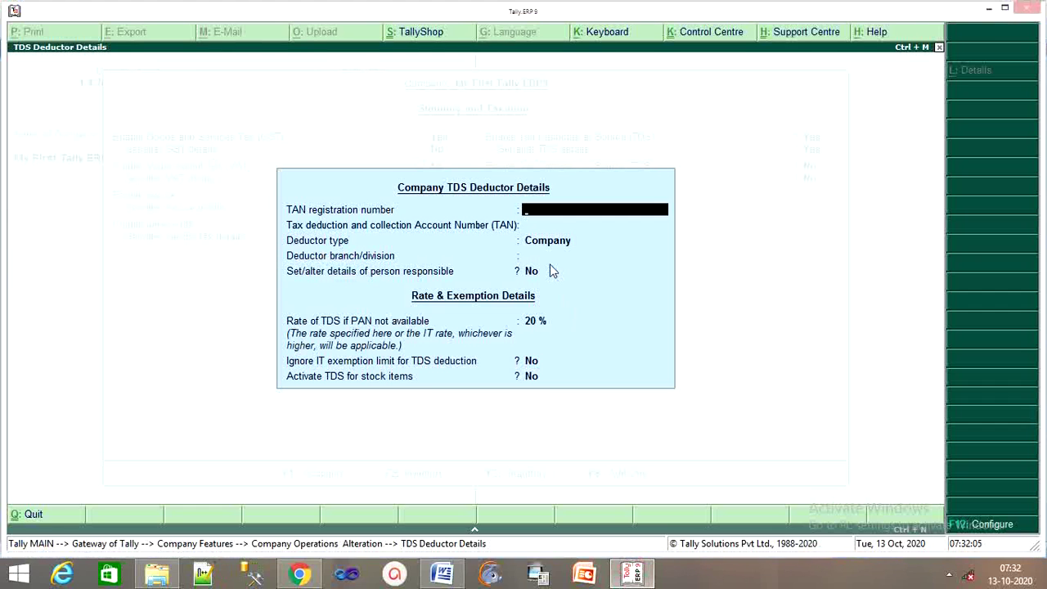
Enter the TAN registration number and TAN AS4544545, keeping Company as deductor type.
key("ctrl+alt+v")
key("Return")
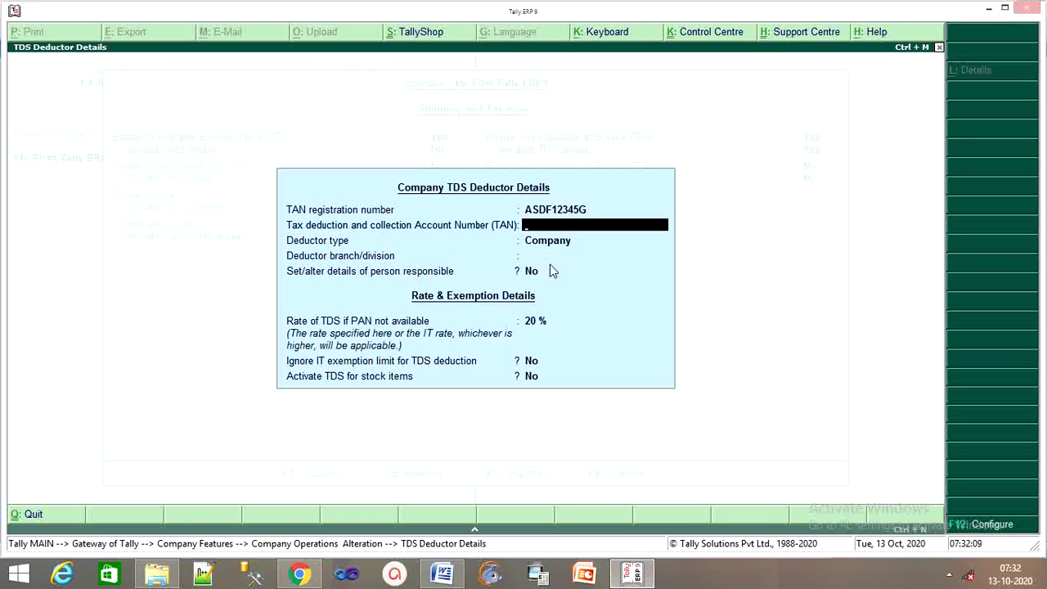
type("AS4544545")
key("Return")
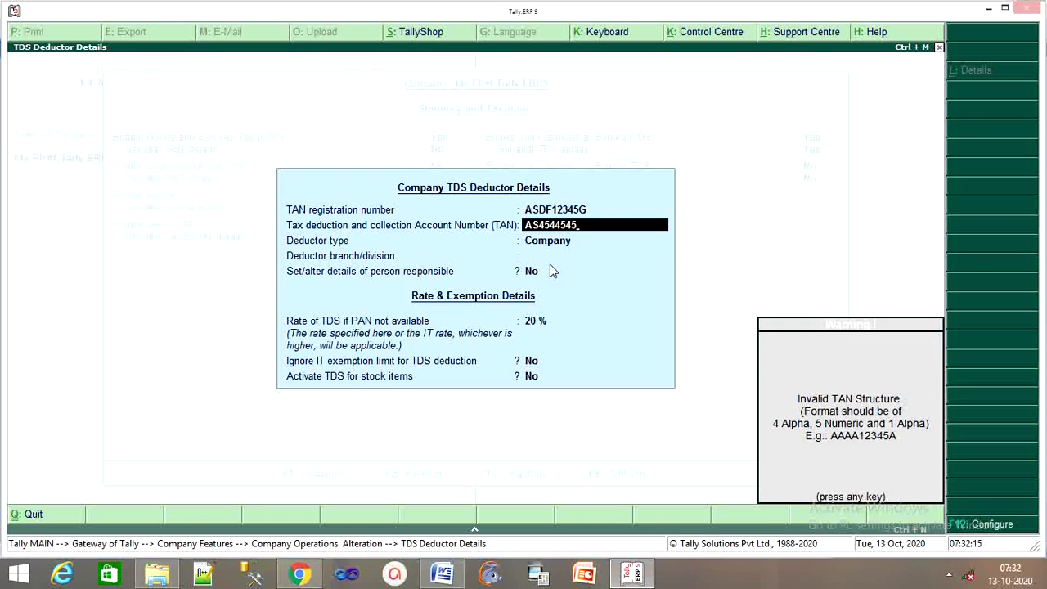
key("Return")
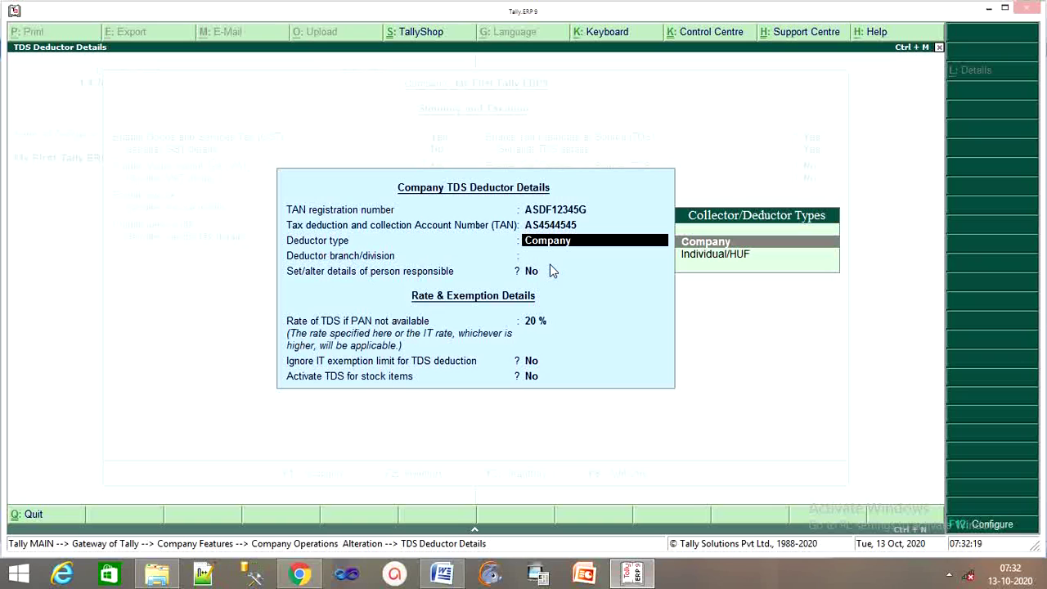
key("Return")
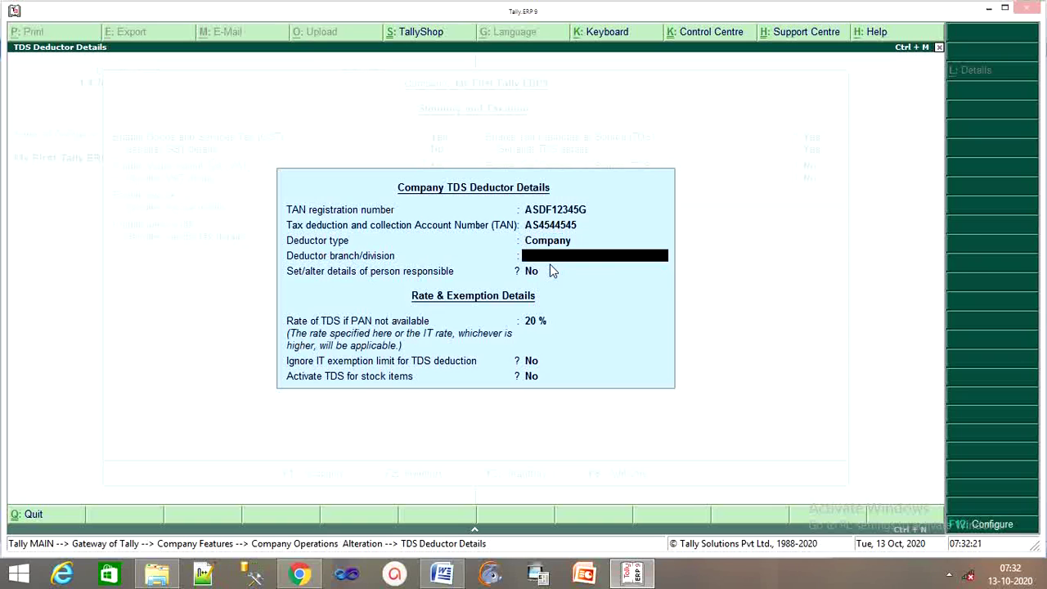
Set the branch to Bilaspur and begin the person responsible details with their name.
type("Bilaspur")
key("Return")
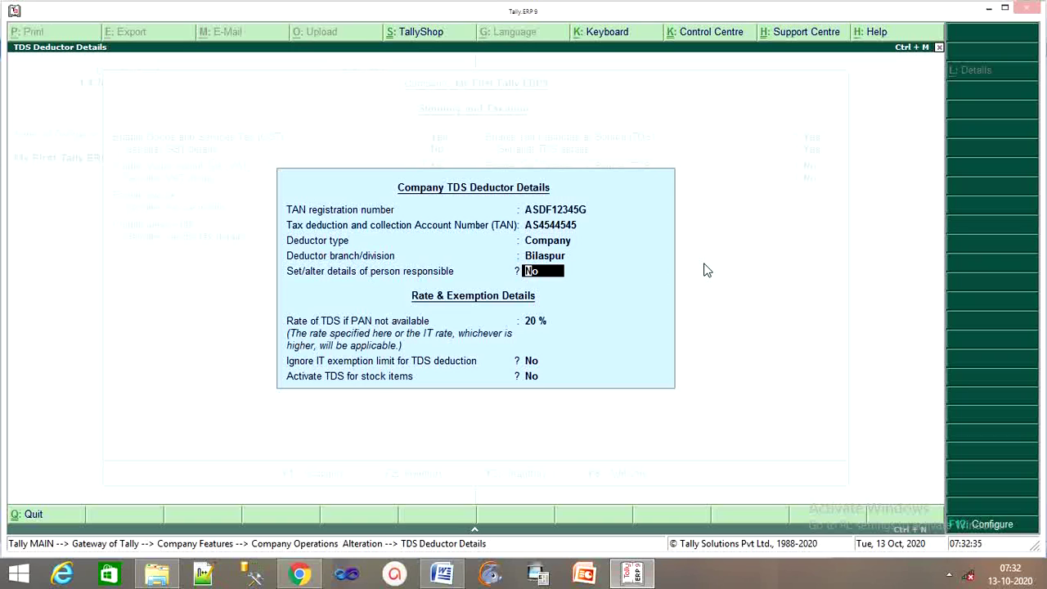
type("y")
key("Return")
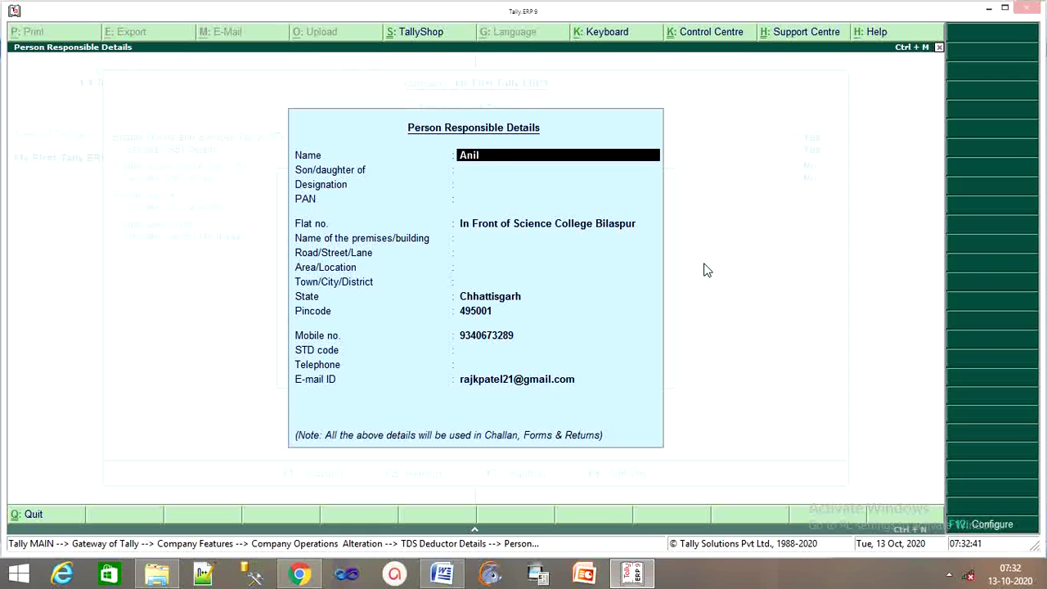
Enter the responsible person's parent's name and the designation Manager.
key("Return")
type("Sushil")
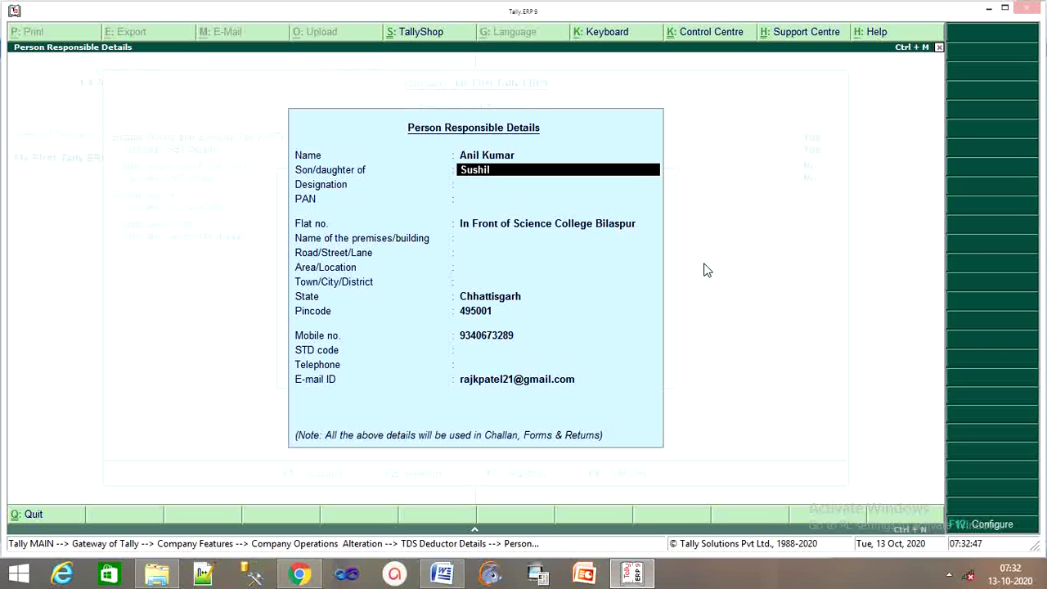
key("Return")
key("Return")
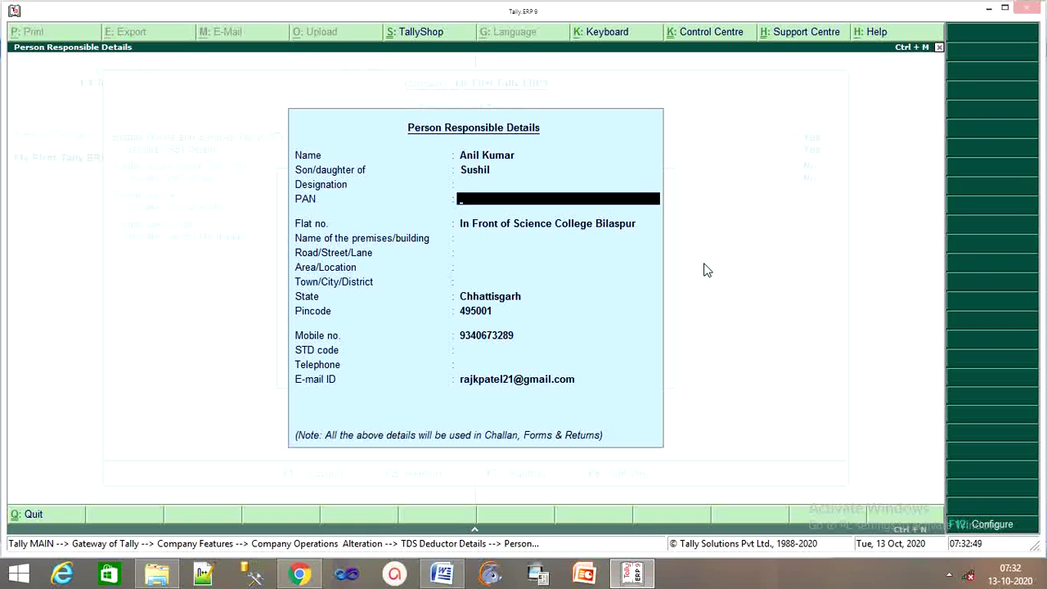
key("Up")
type("Manage")
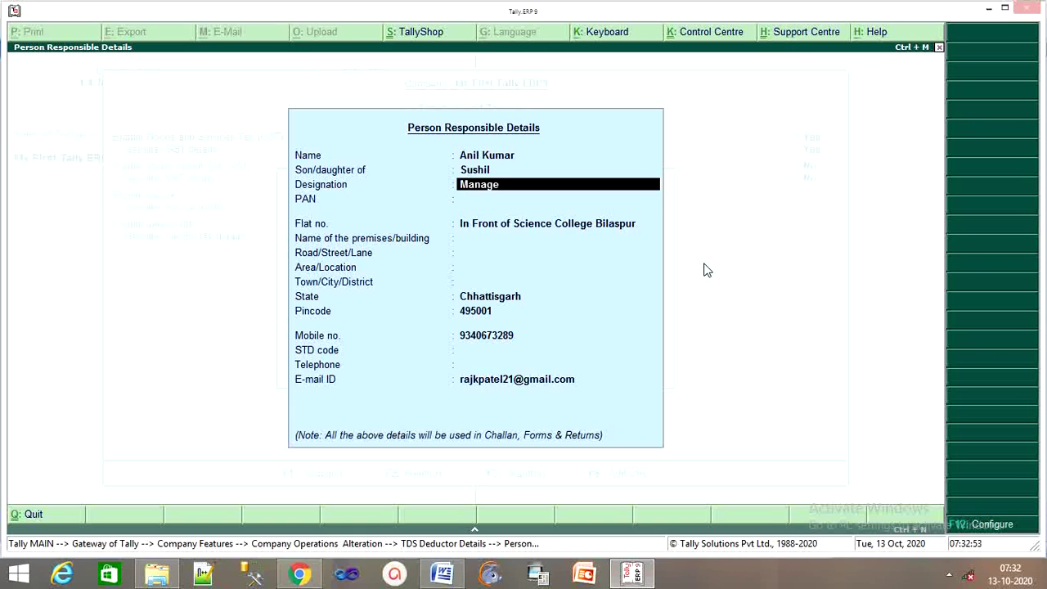
key("Return")
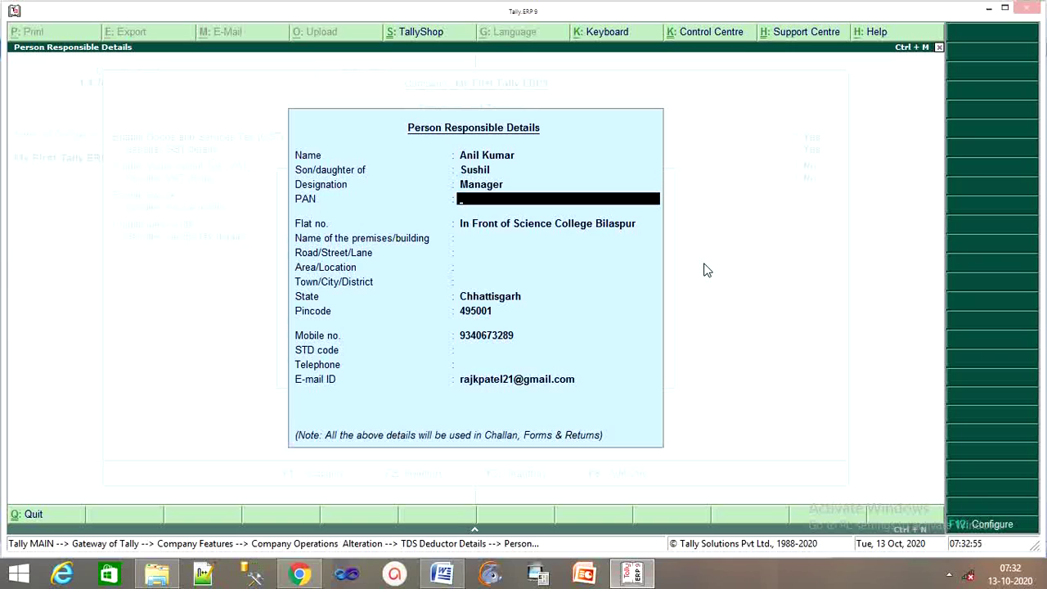
Enter the responsible person's PAN and accept the remaining deductor fields.
type("SFSD544")
key("Return")
key("Return")
key("Return")
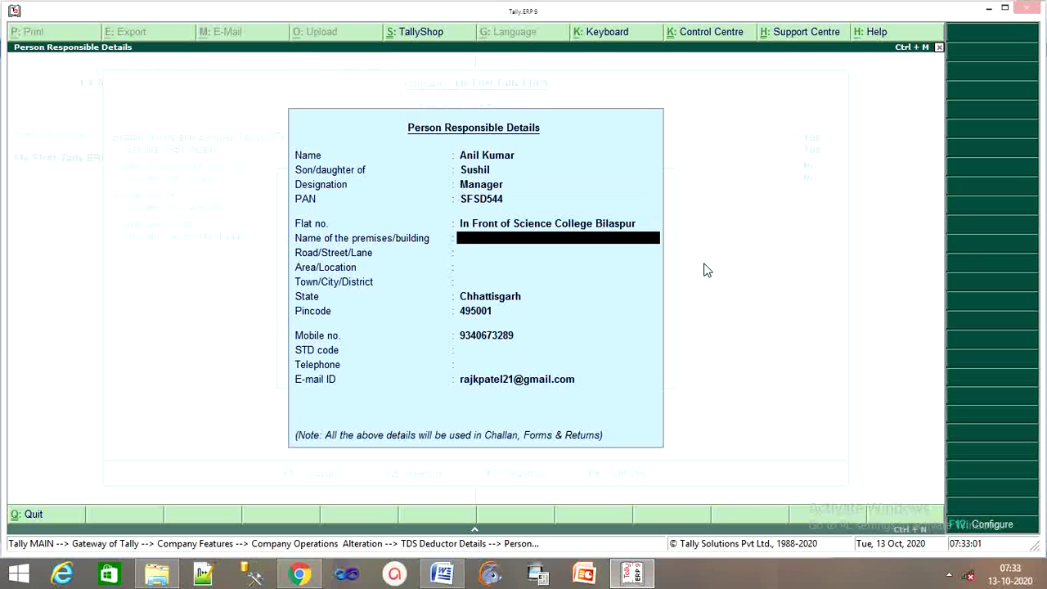
key("Return")
key("Return")
key("Return")
key("Return")
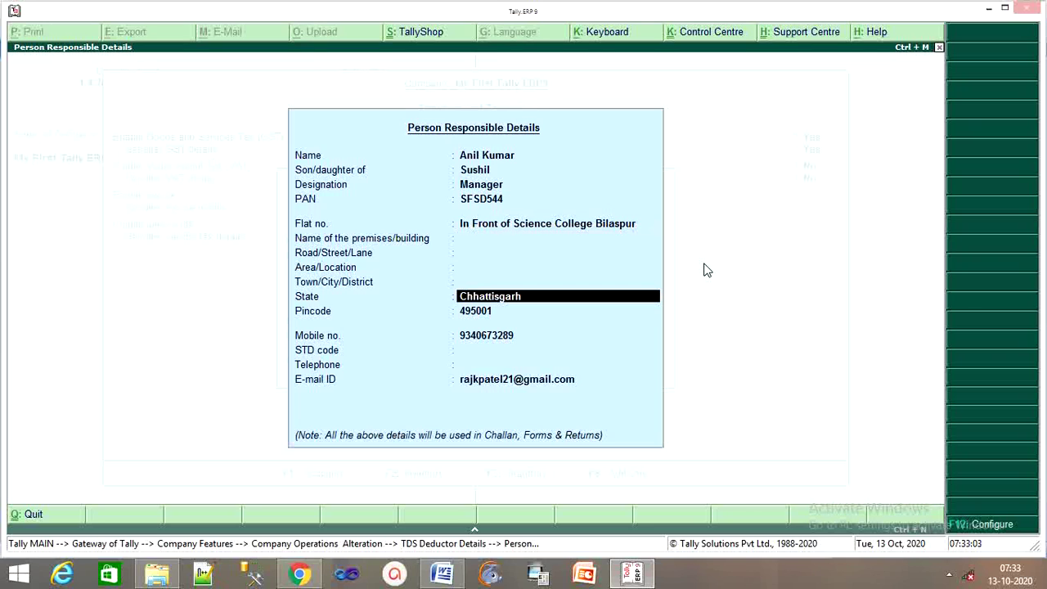
key("Return")
key("Return")
key("Return")
key("Return")
key("Return")
key("Return")
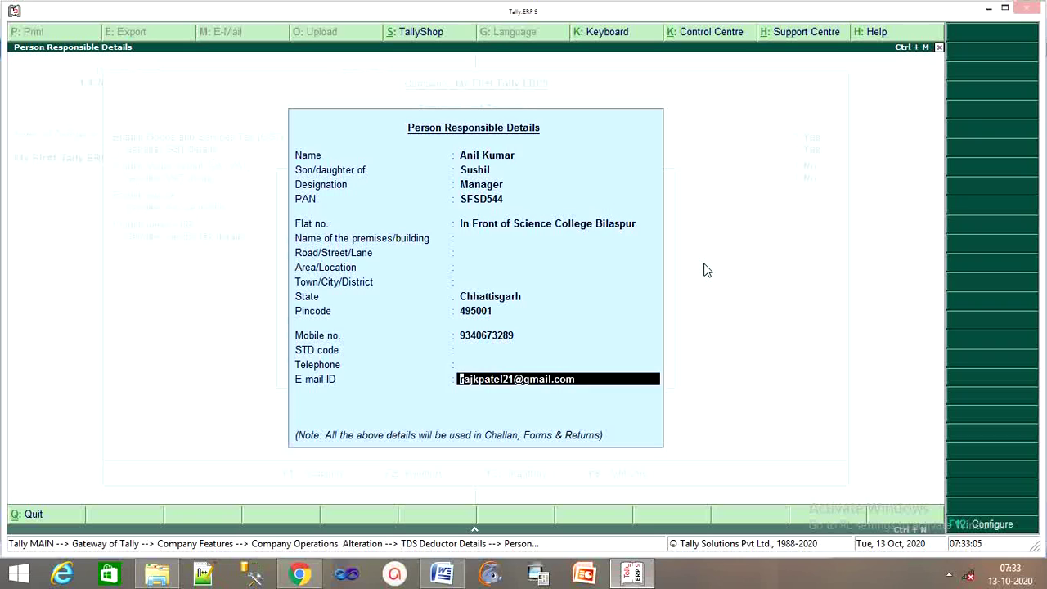
key("Return")
key("Return")
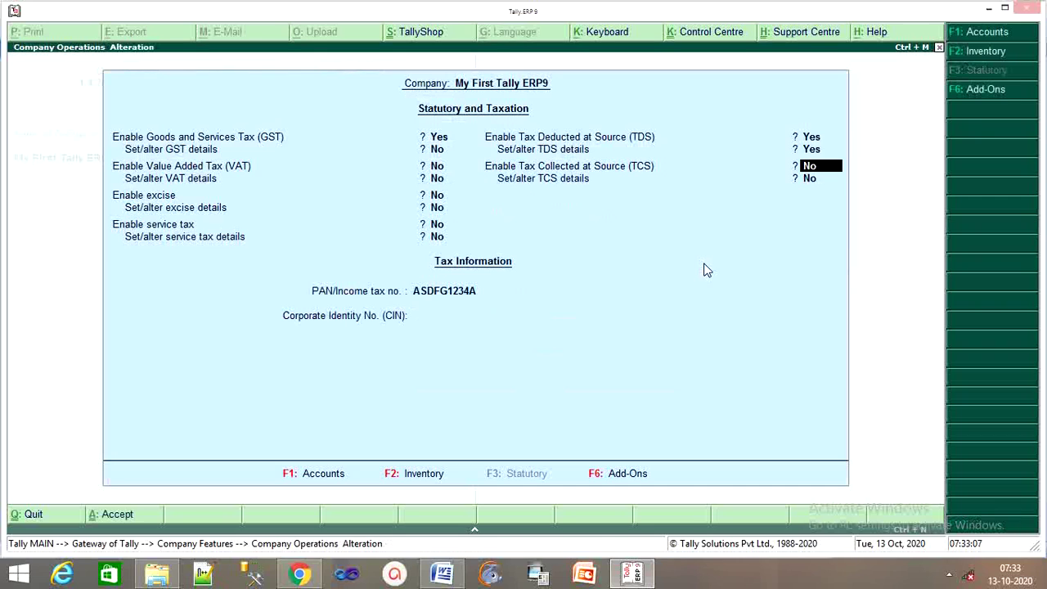
Enable TCS and open the prefilled TCS collector details.
key("Return")
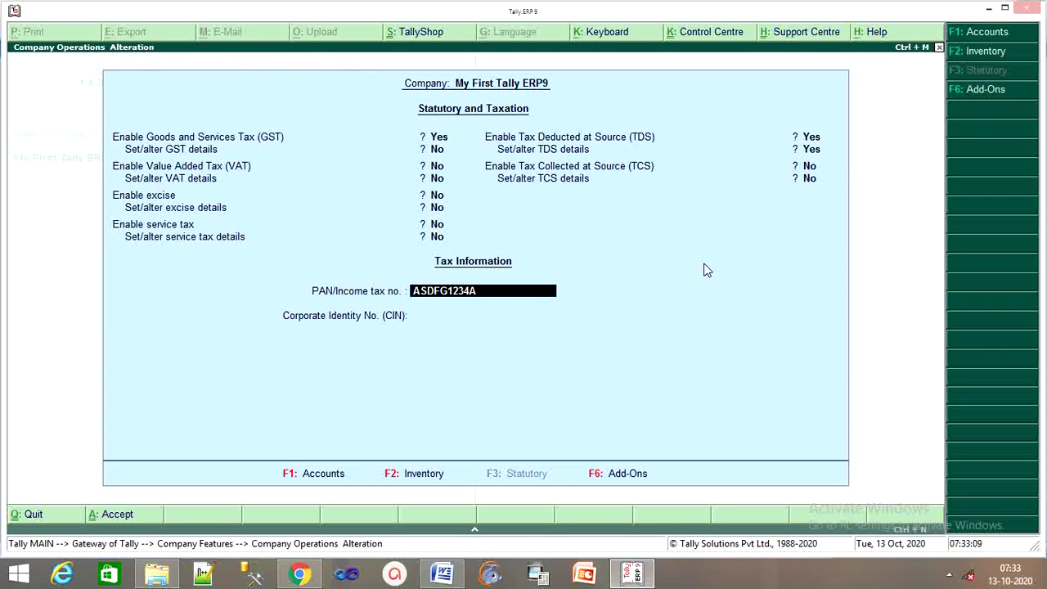
key("Up")
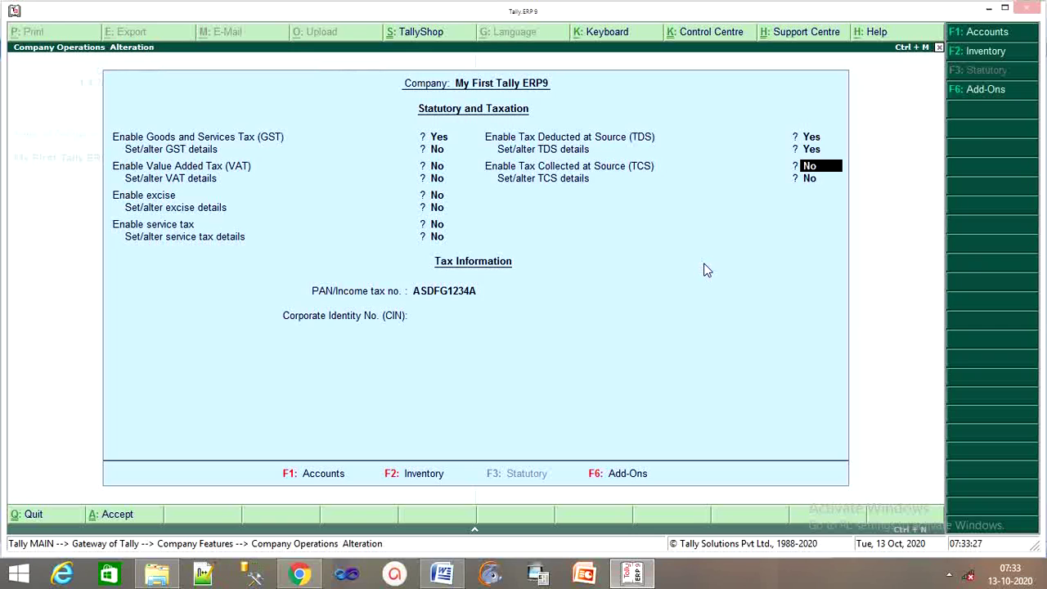
type("y")
key("Return")
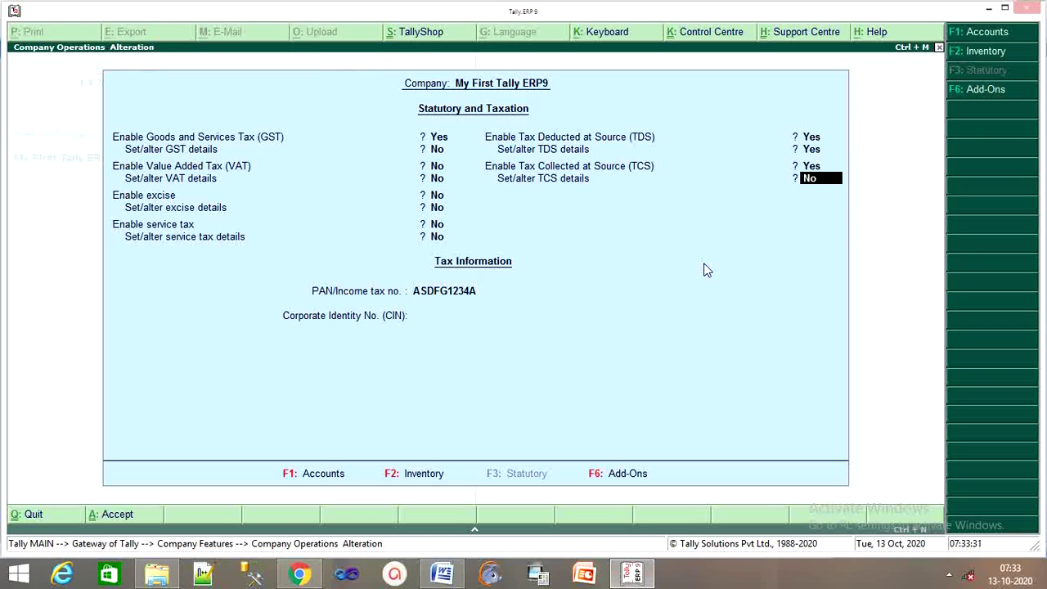
type("y")
key("Return")
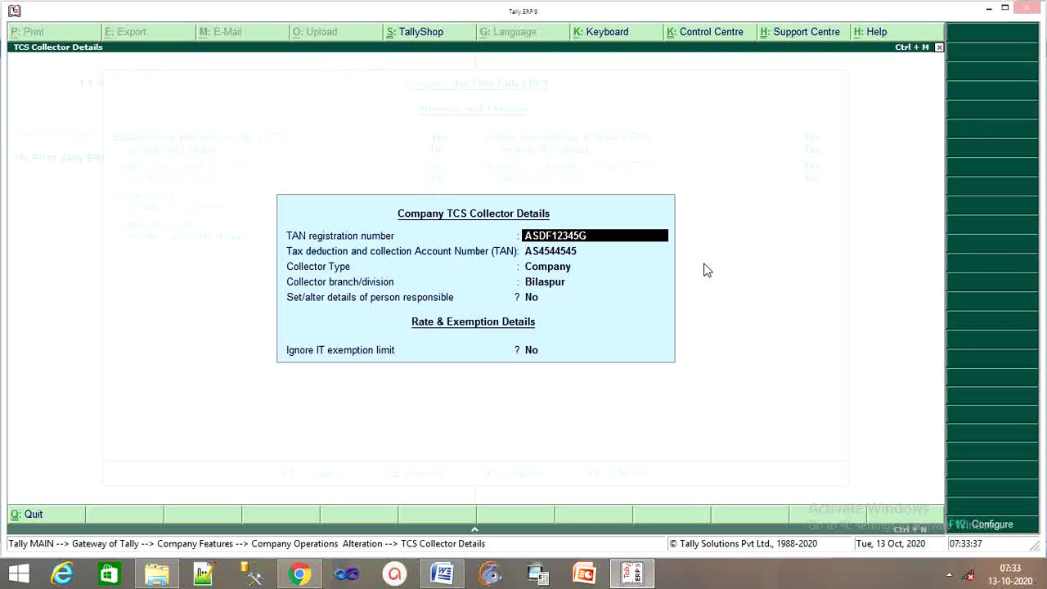
Close the TCS collector details and statutory settings, returning to Gateway of Tally.
key("BackSpace")
key("Escape")
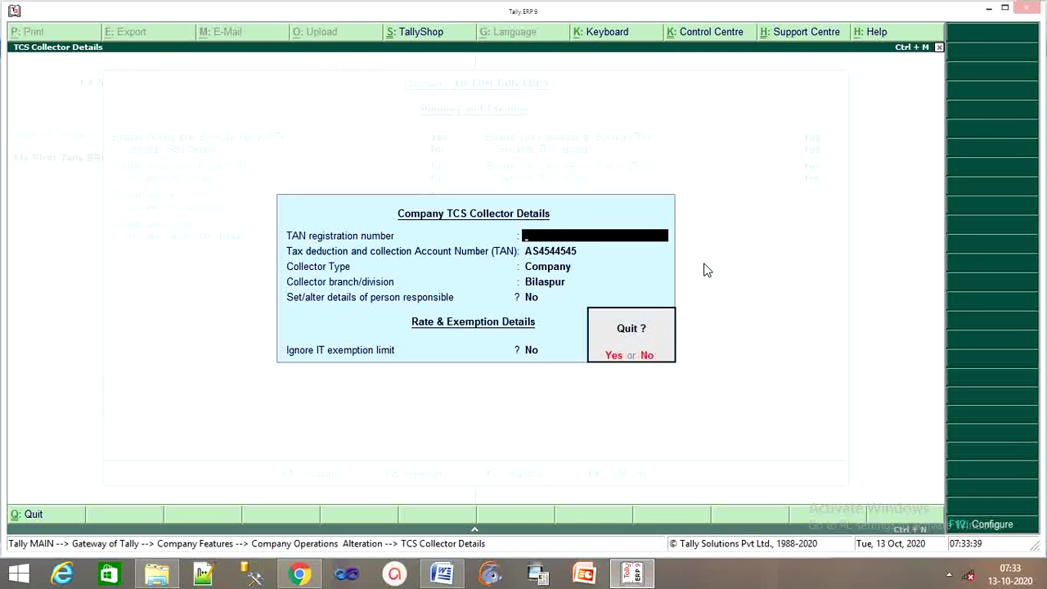
key("Return")
key("BackSpace")
key("Escape")
key("Return")
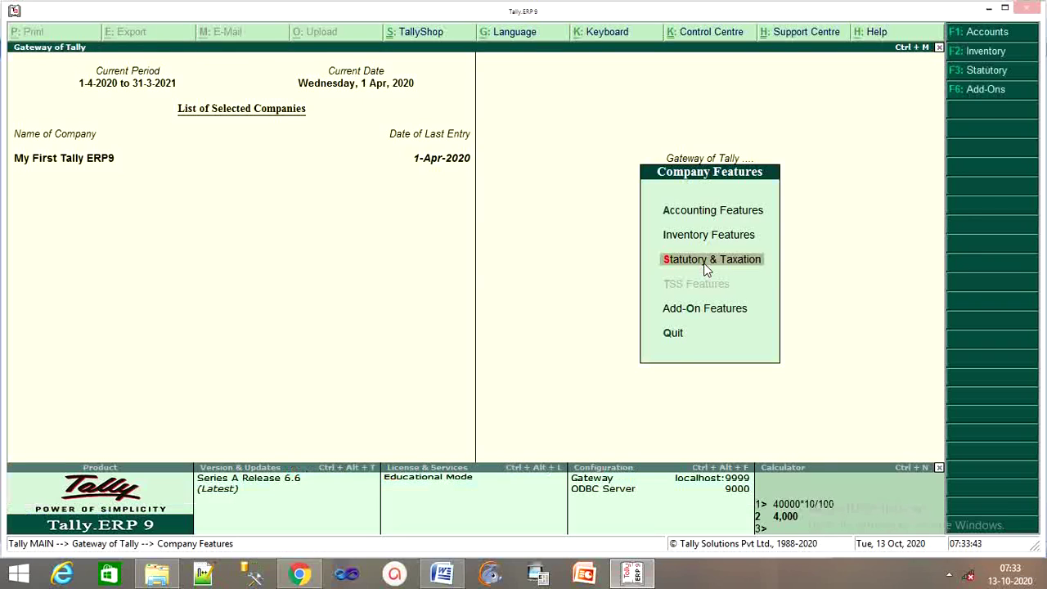
key("Escape")
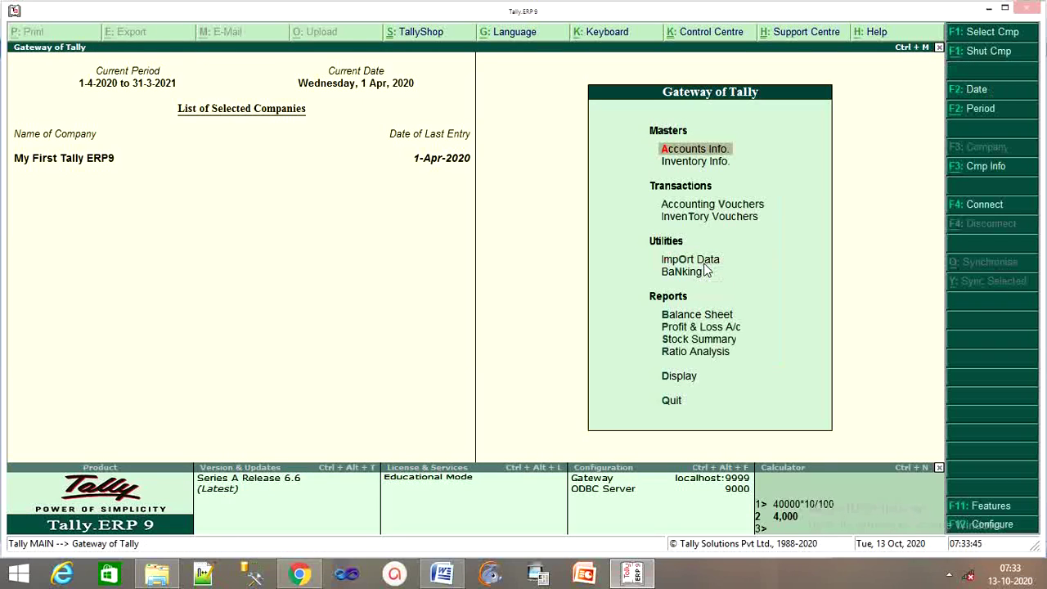